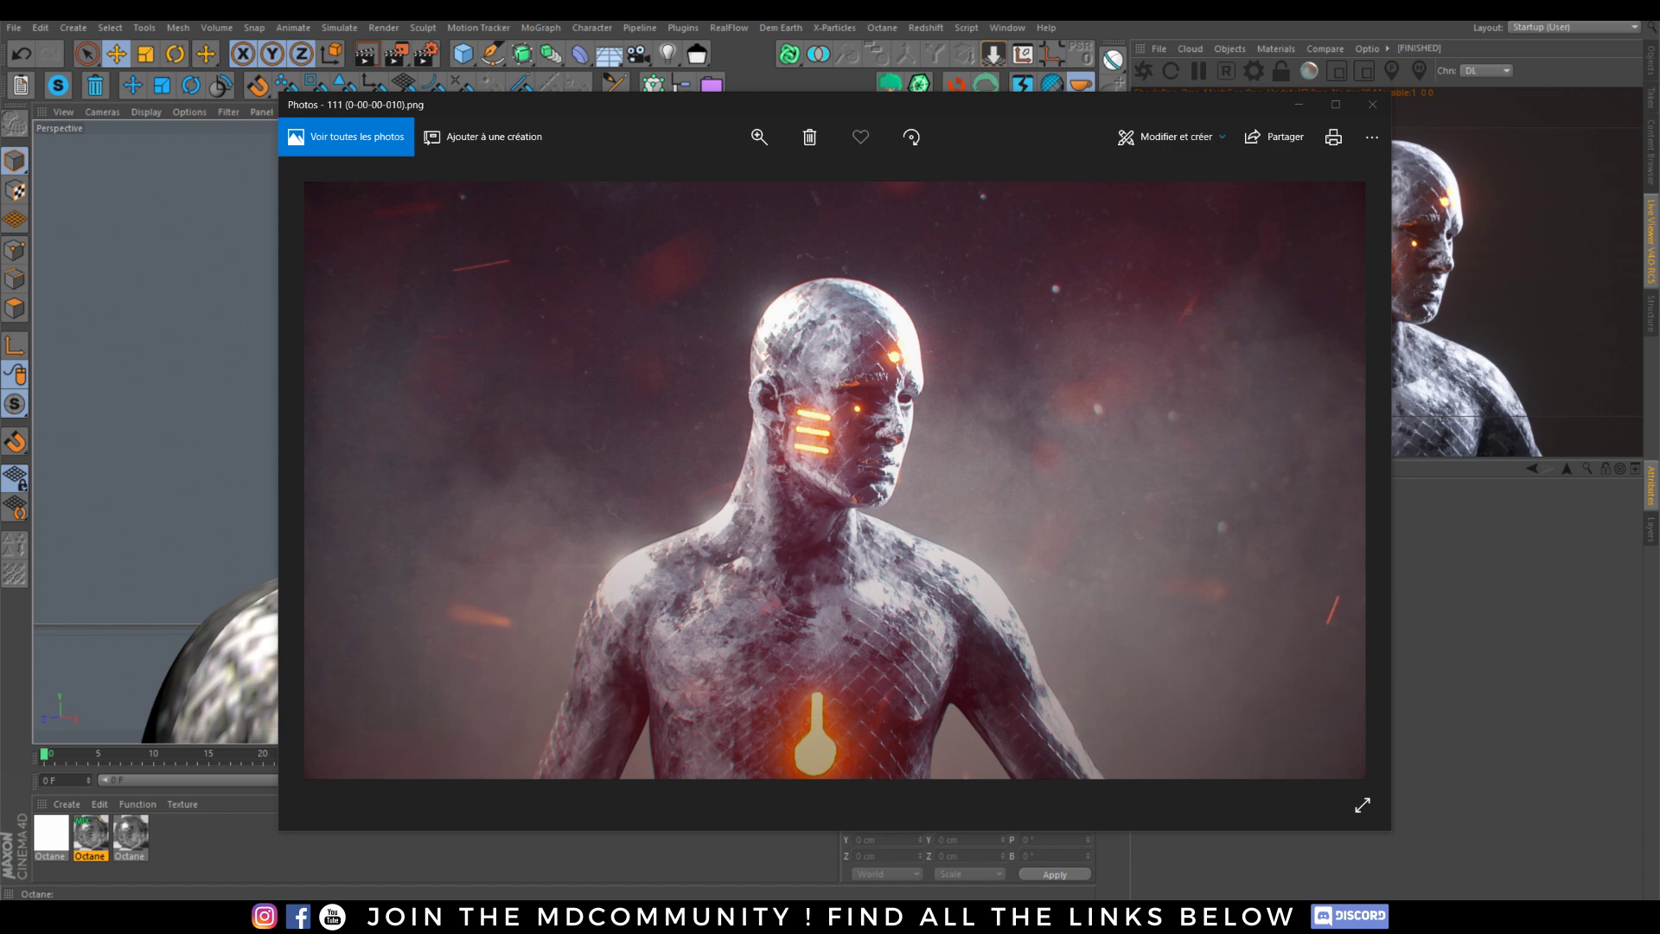
Preview ZBRUSHALPHAS3.jpg and 120ZBRUSHALPHAS.jpg in the industrial alphas folder, and close the reference render image
left_click_drag(1659, 121, 862, 139)
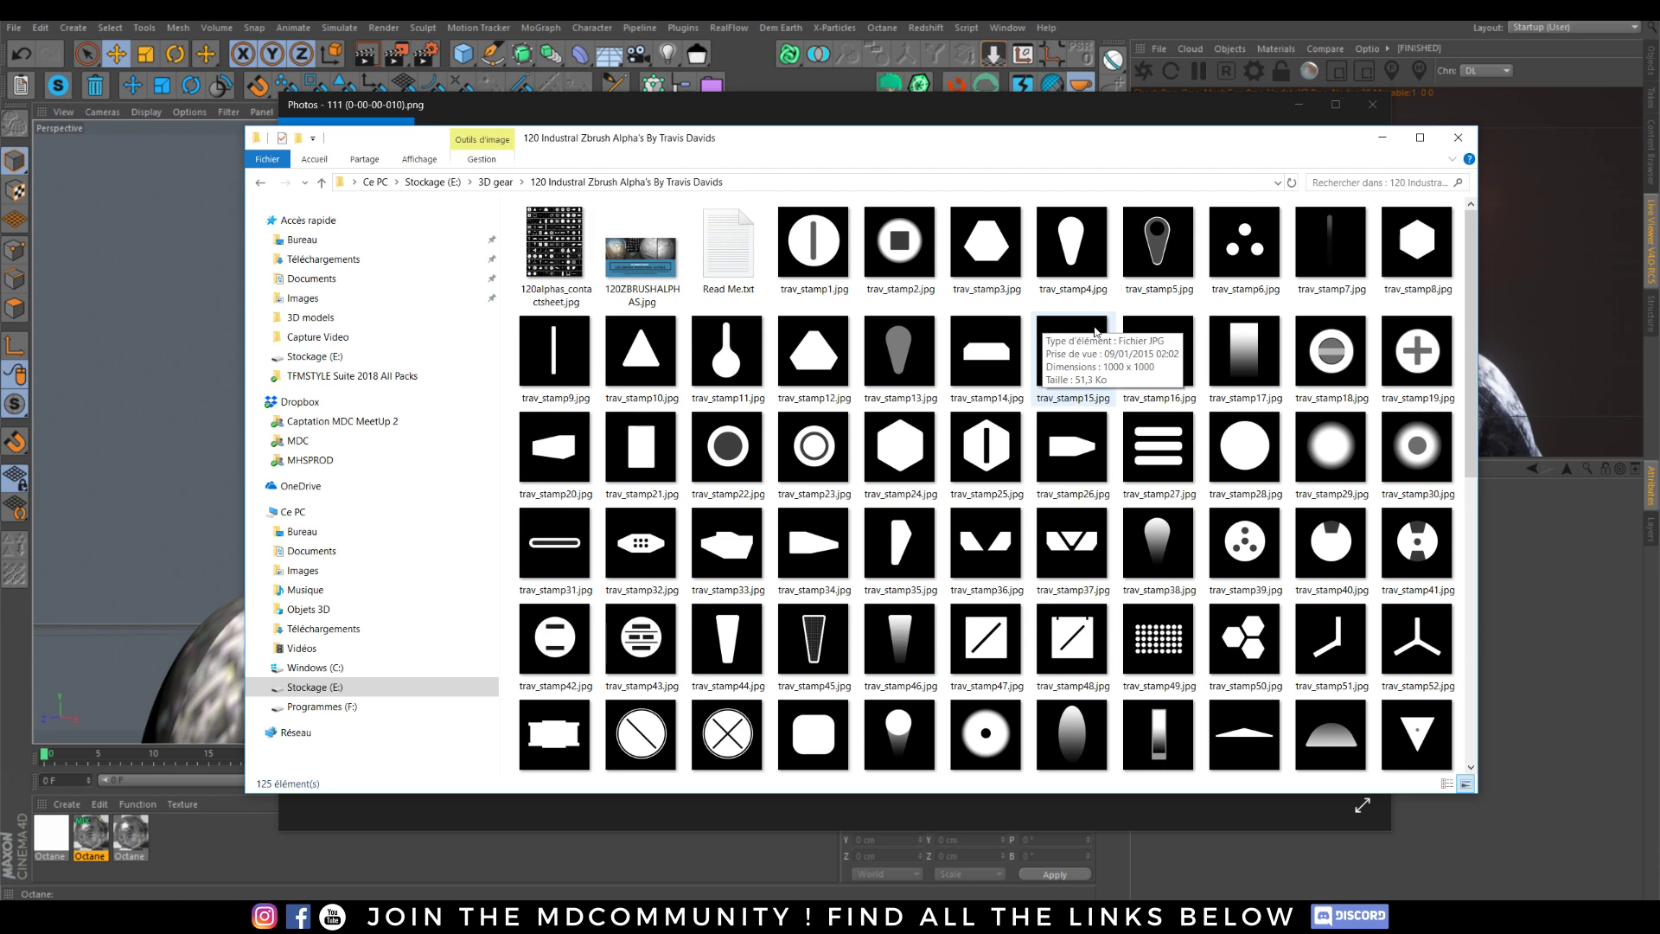
left_click_drag(1472, 239, 1489, 553)
left_click(806, 714)
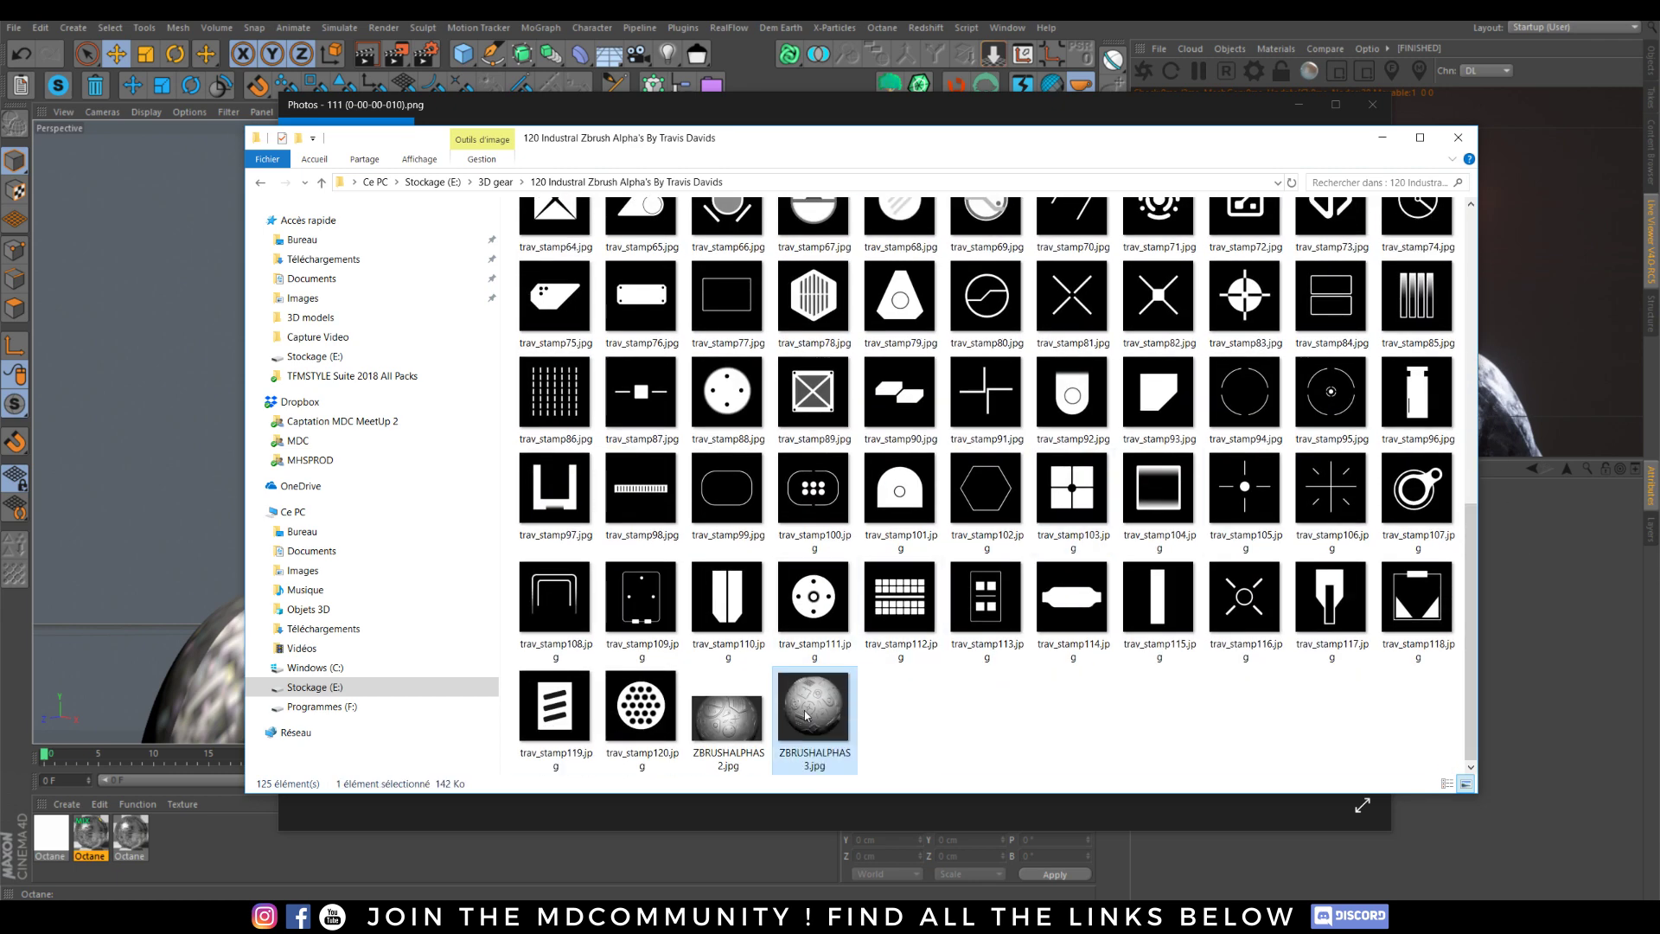
double_click(806, 714)
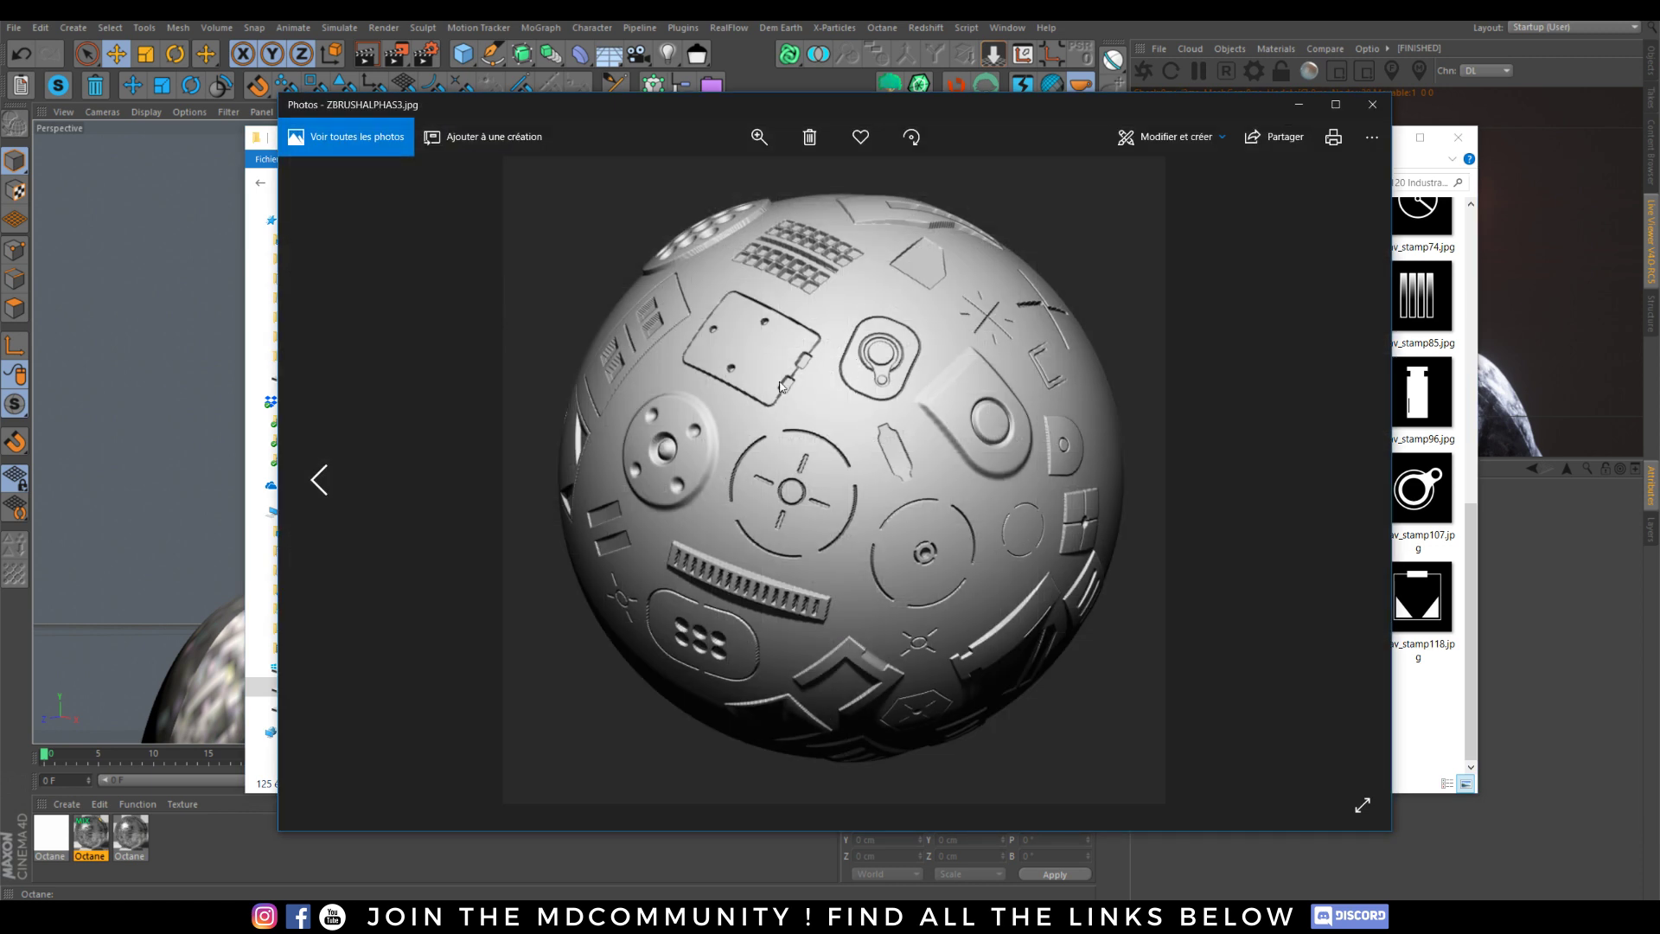
left_click(1373, 103)
scroll(990, 479, "up", 15)
double_click(641, 251)
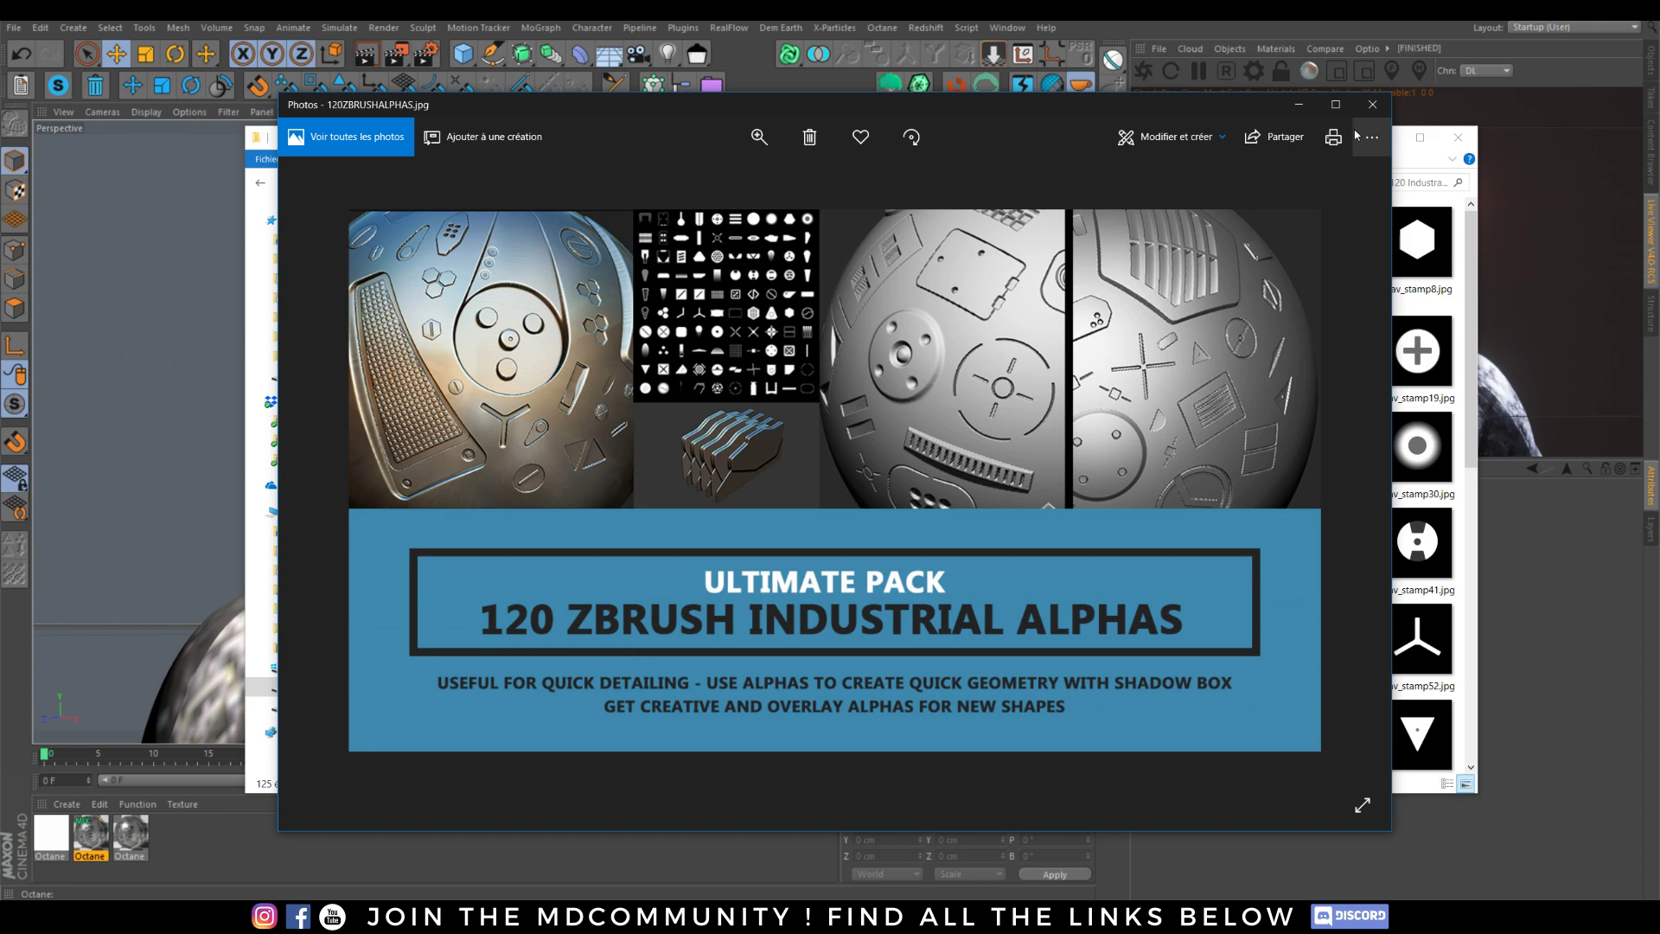
left_click(1372, 104)
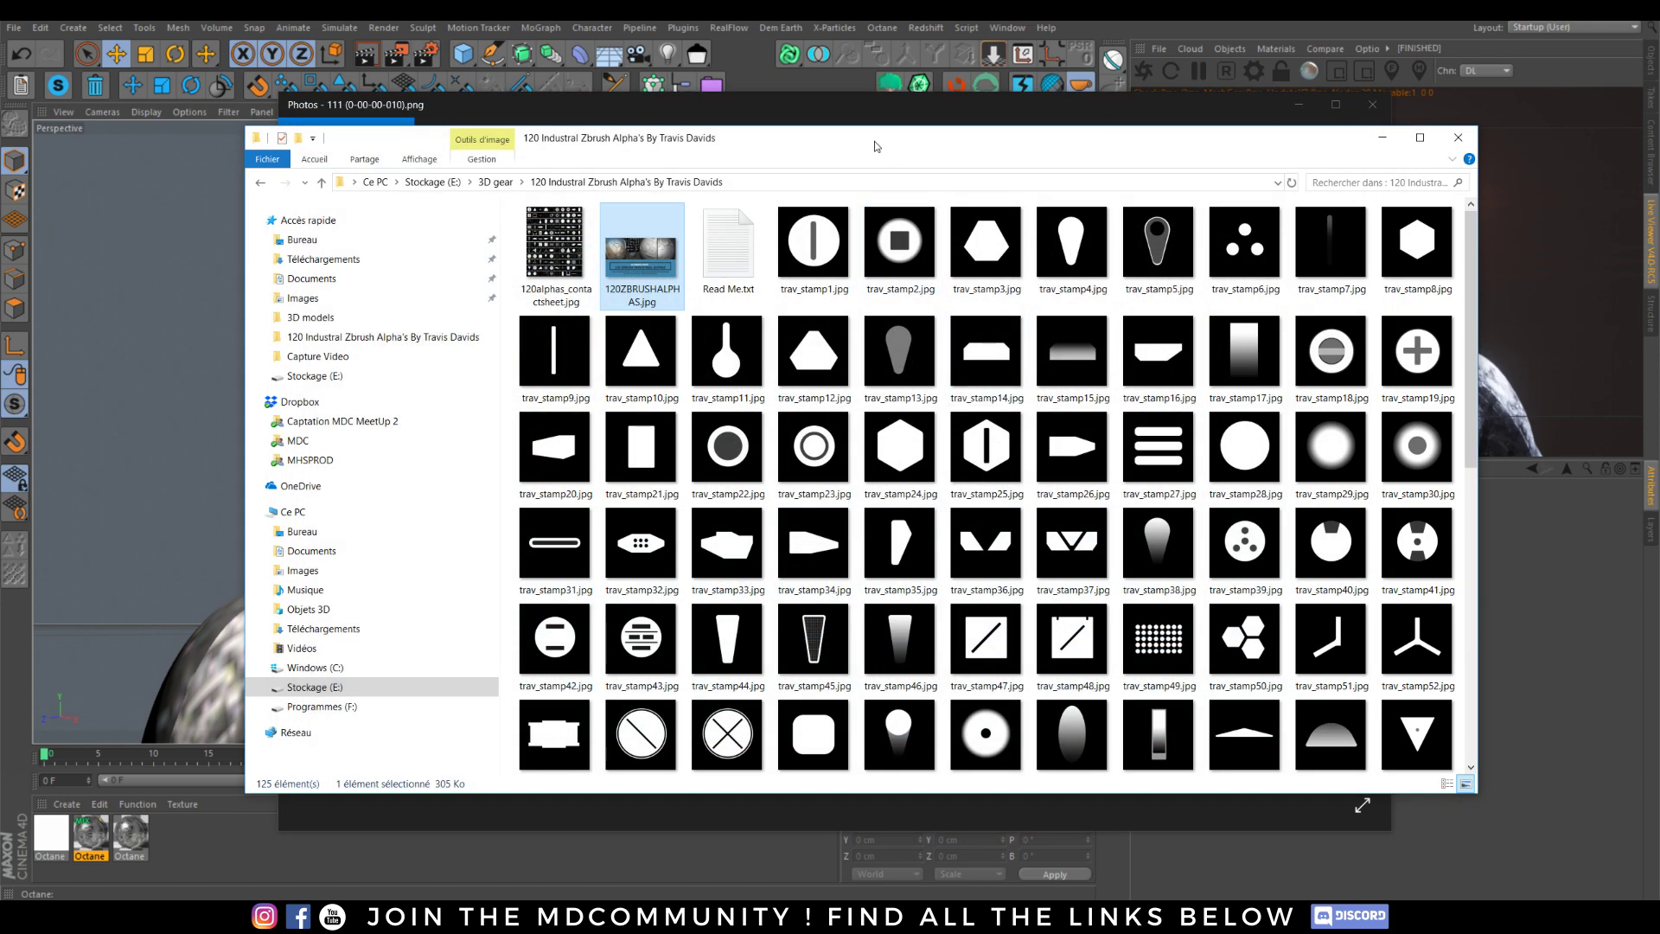
left_click_drag(875, 129, 1659, 485)
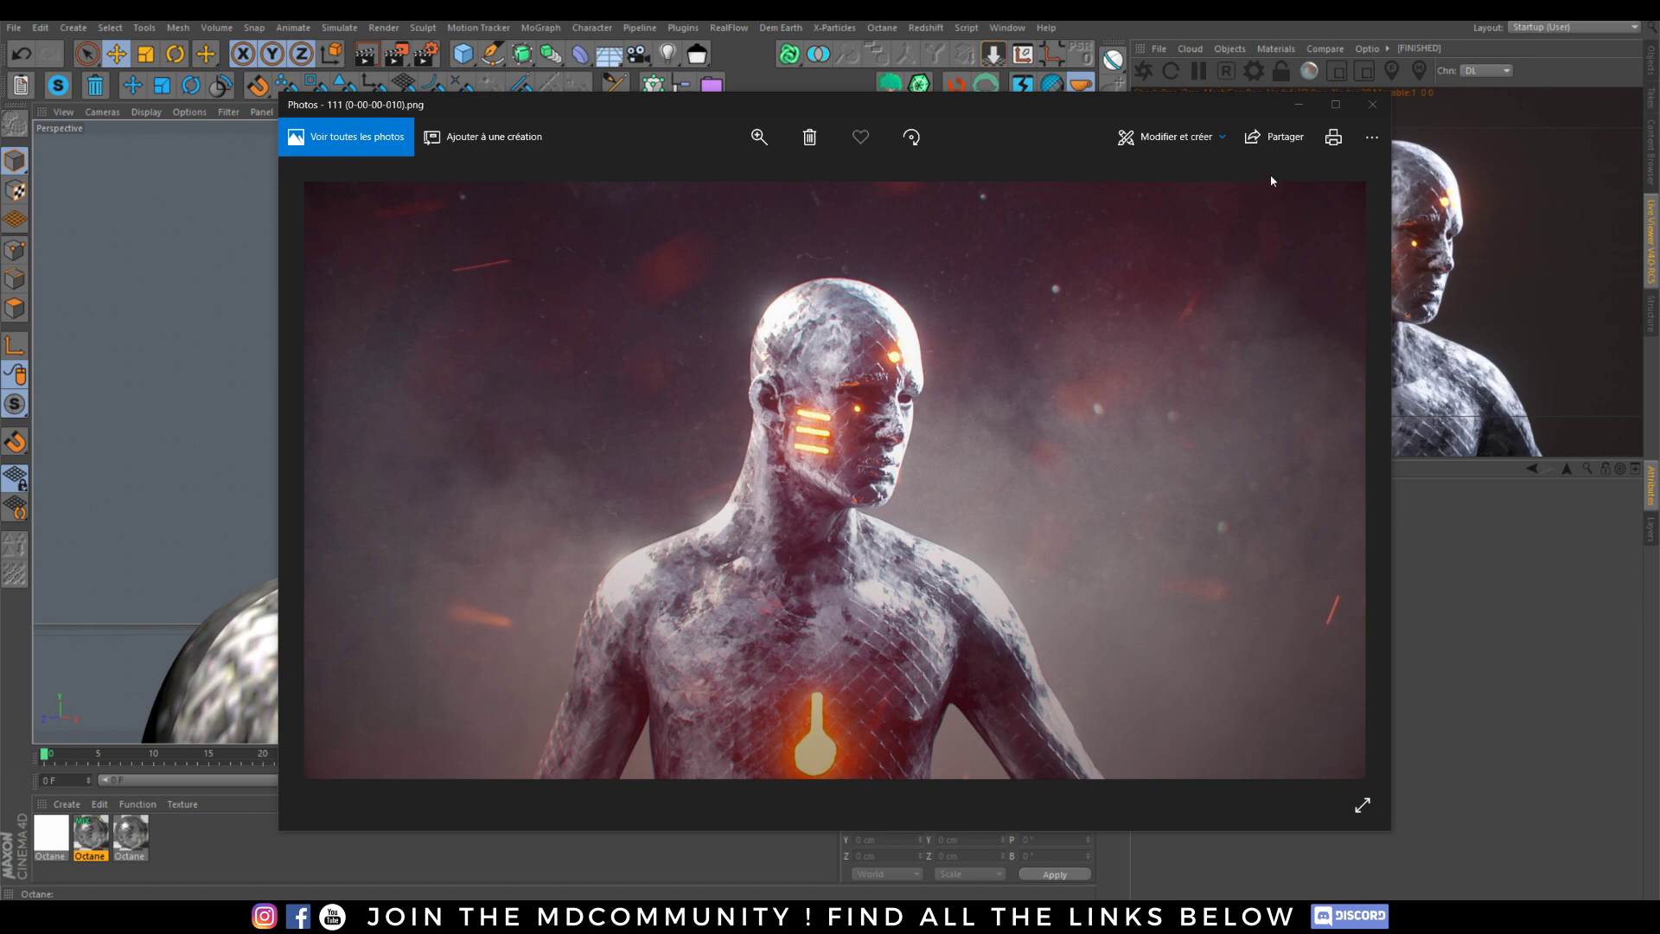
left_click(1372, 104)
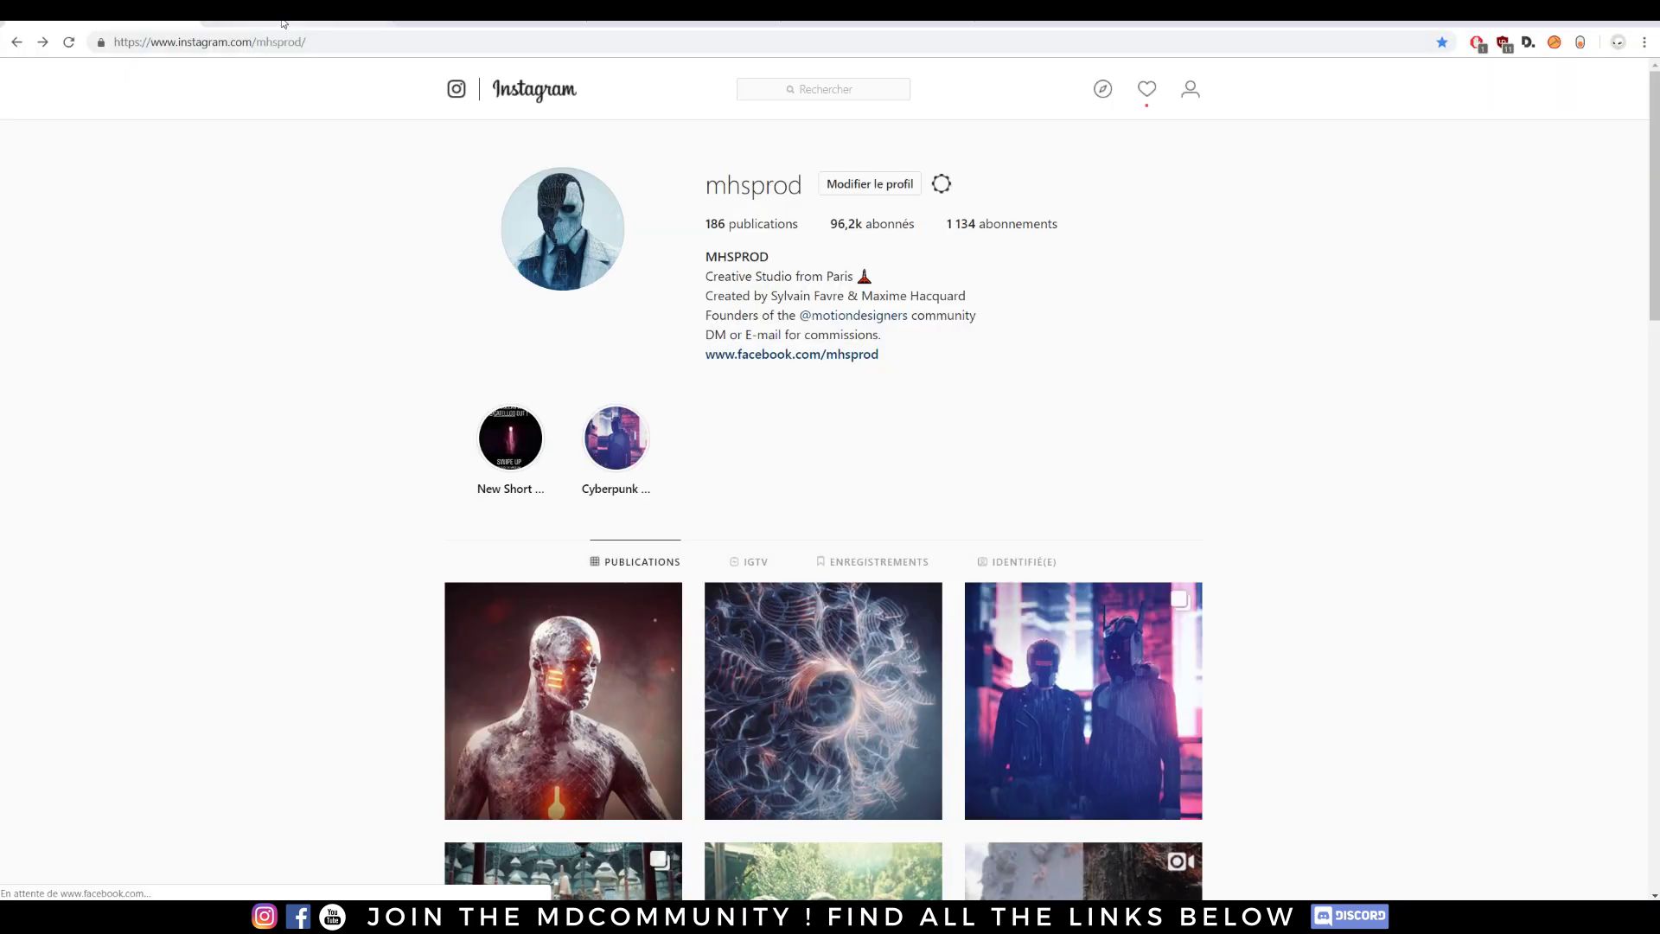
View the [EN] Motion Designers Community Facebook group and play the Luxe by Fink video from its linked Instagram post
left_click(267, 26)
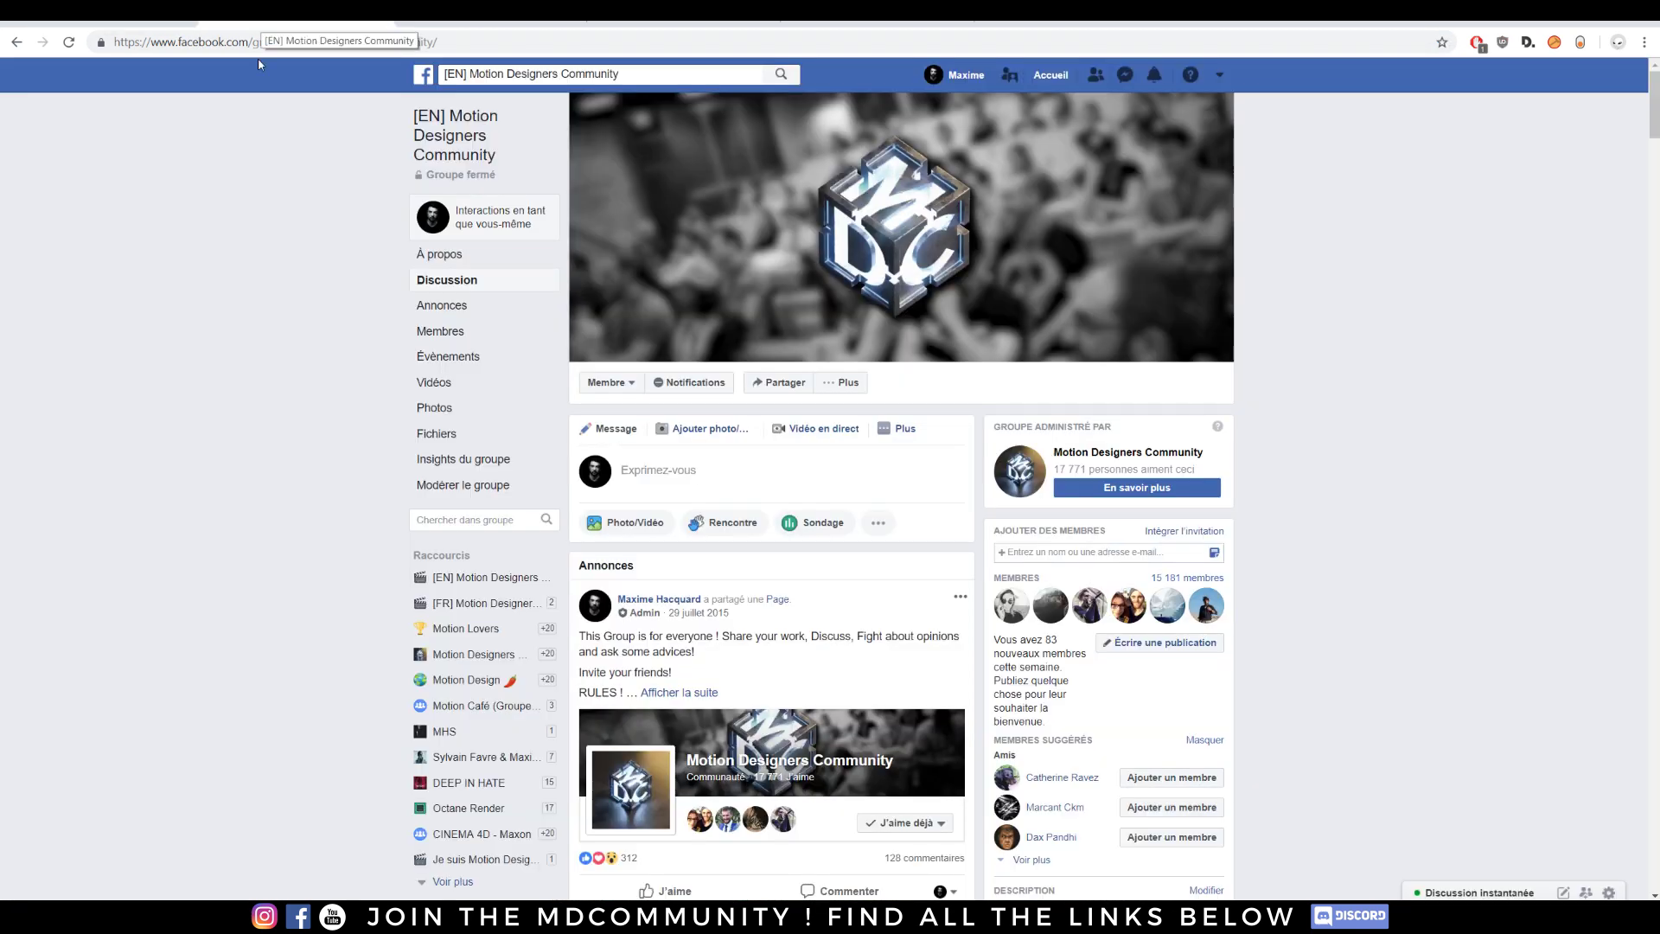
scroll(1354, 289, "down", 10)
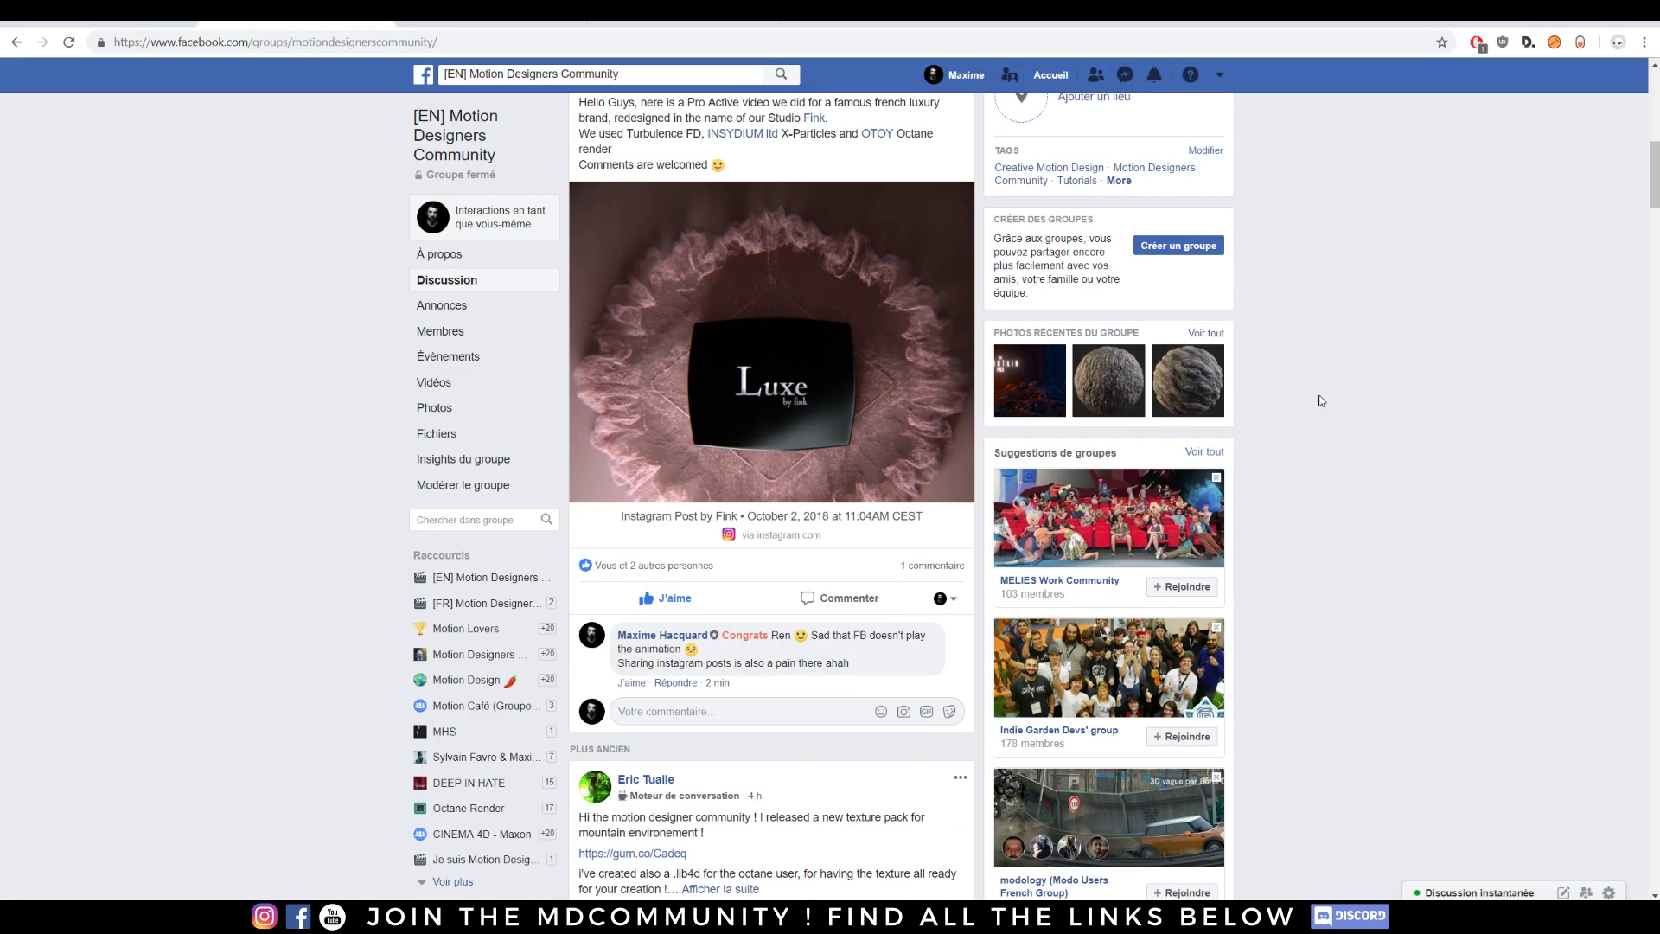
left_click(785, 515)
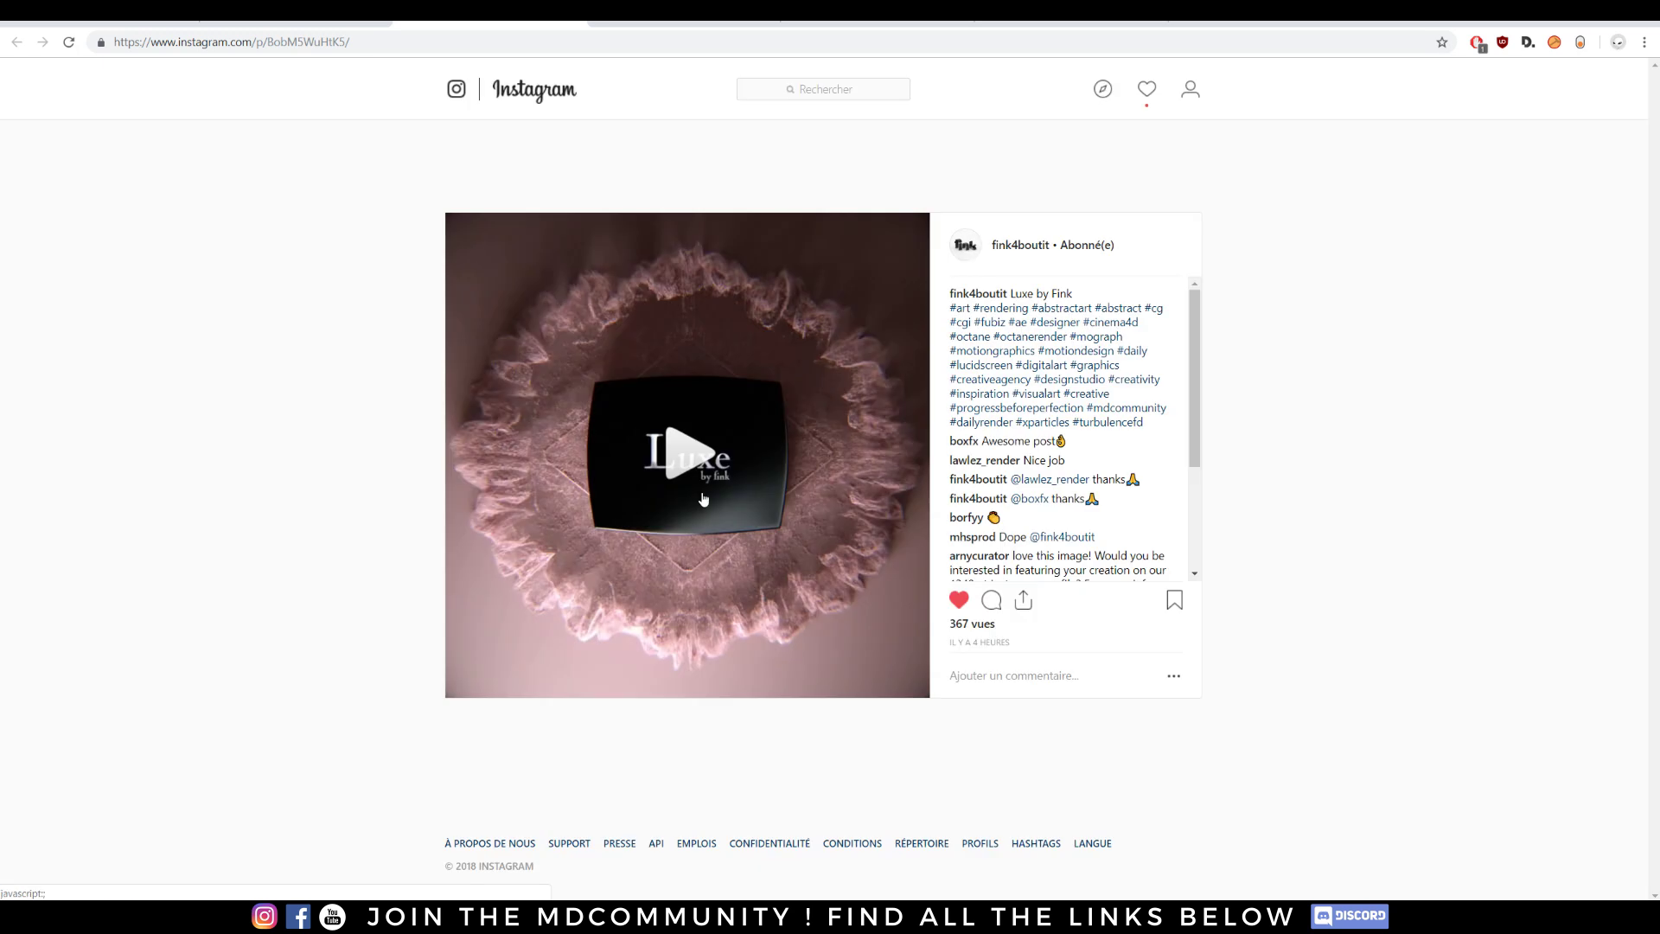
left_click(691, 460)
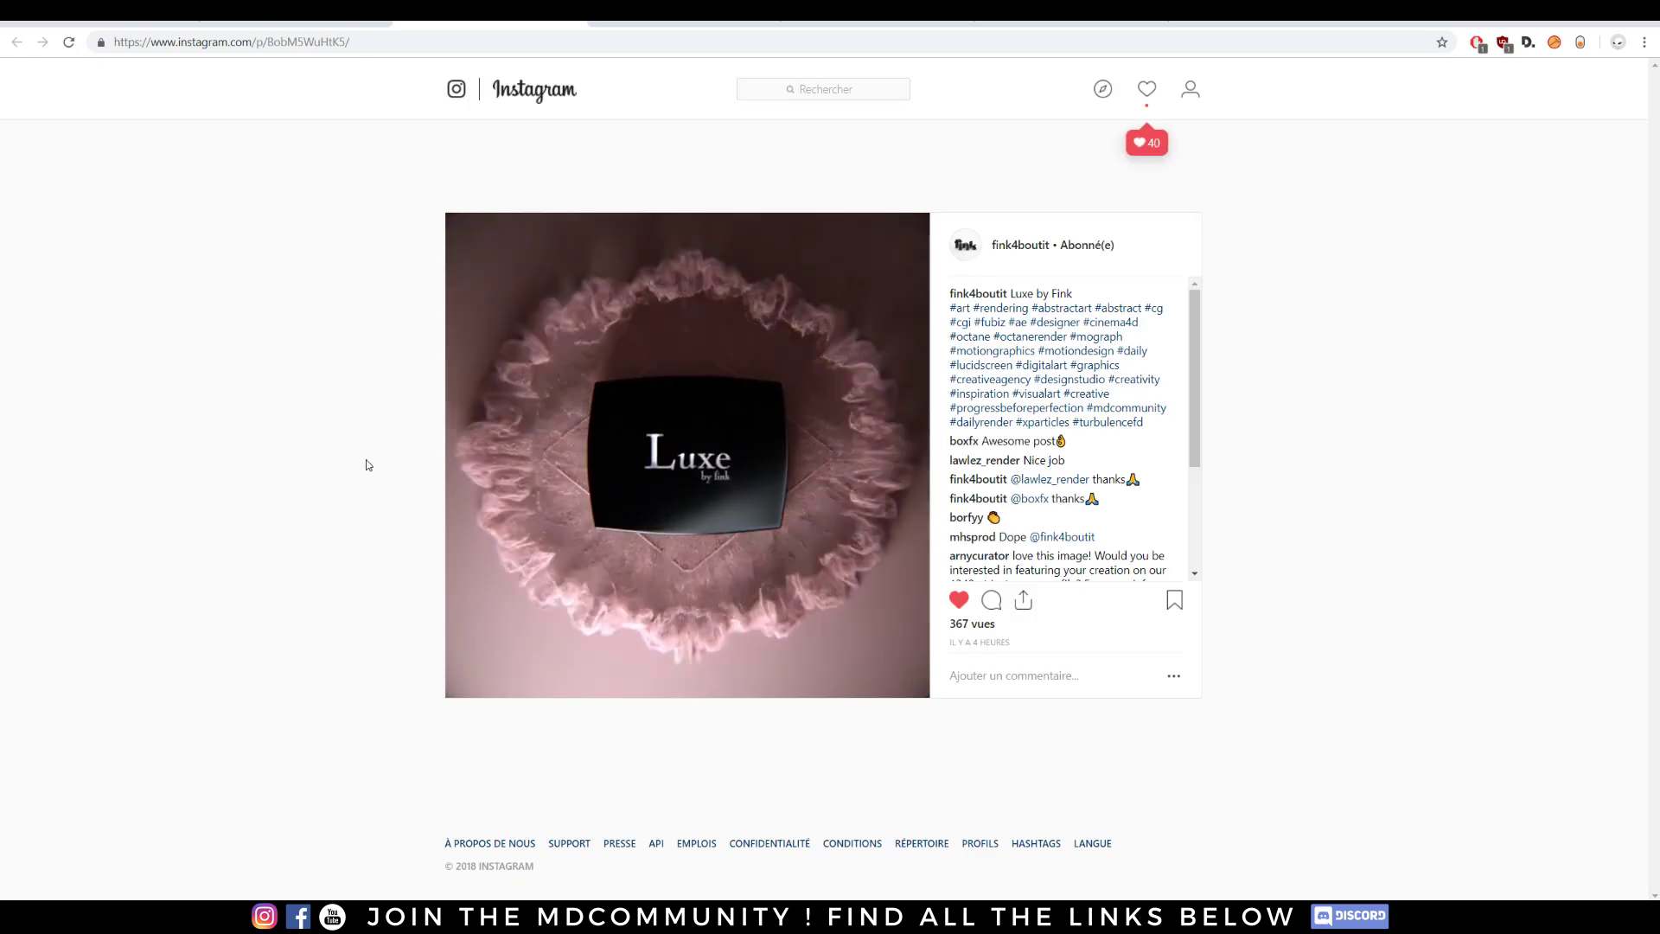
key("alt+Left")
Browse the older posts in the Facebook group and view the r/mdcommunity page on Reddit
scroll(300, 351, "down", 5)
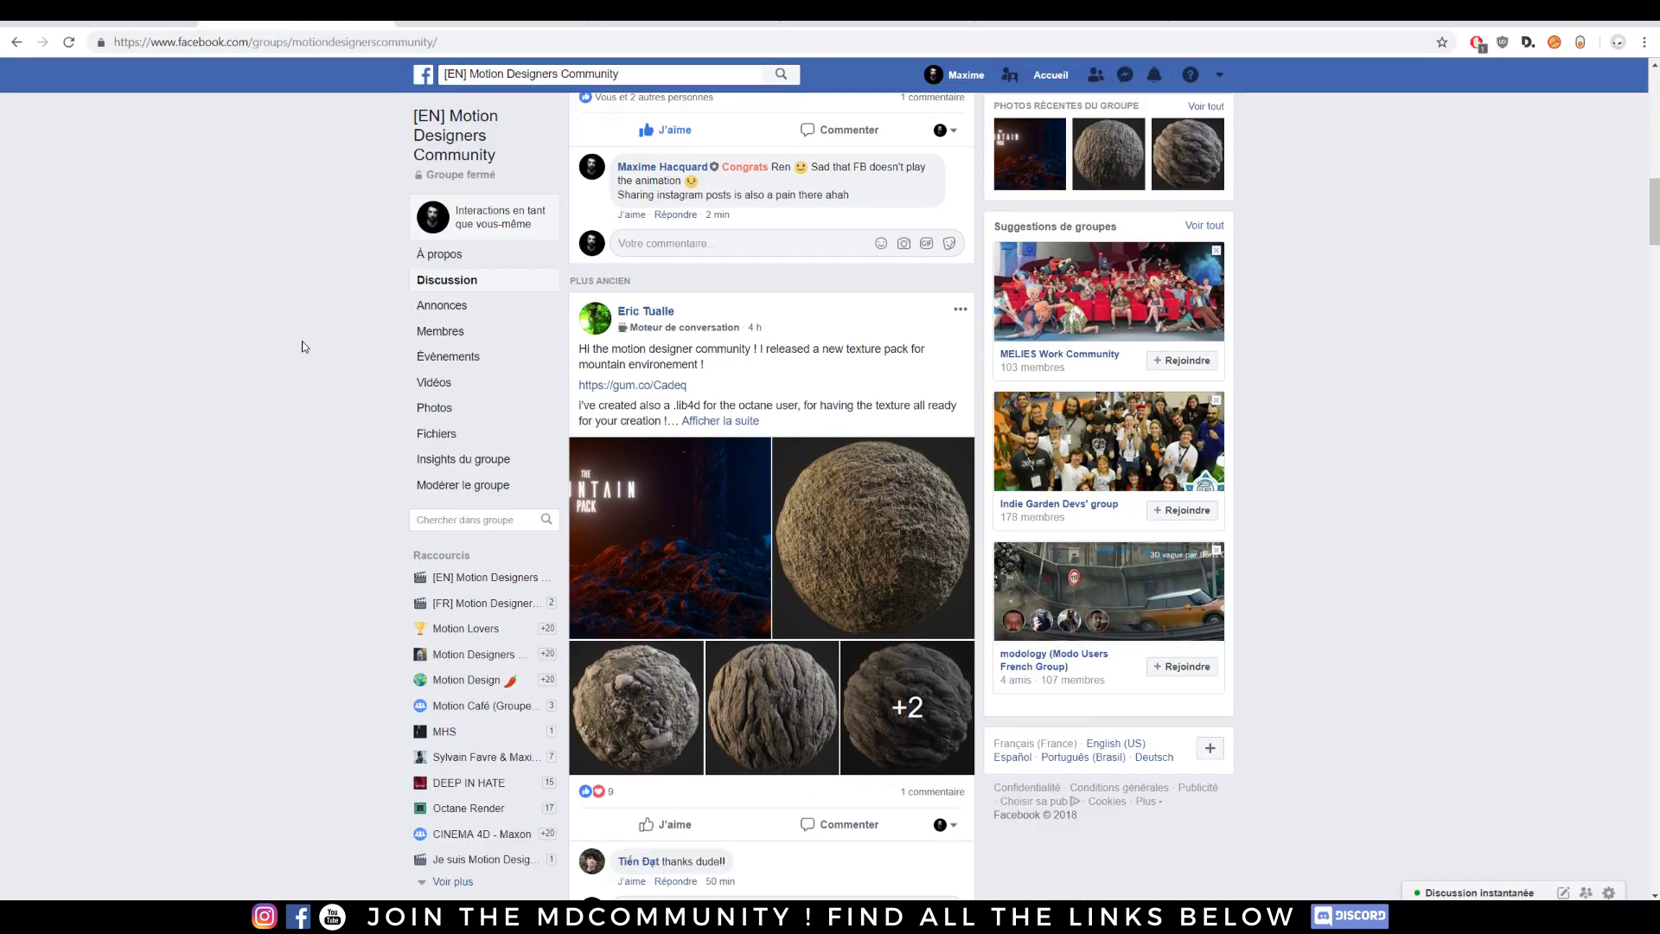
scroll(301, 346, "down", 20)
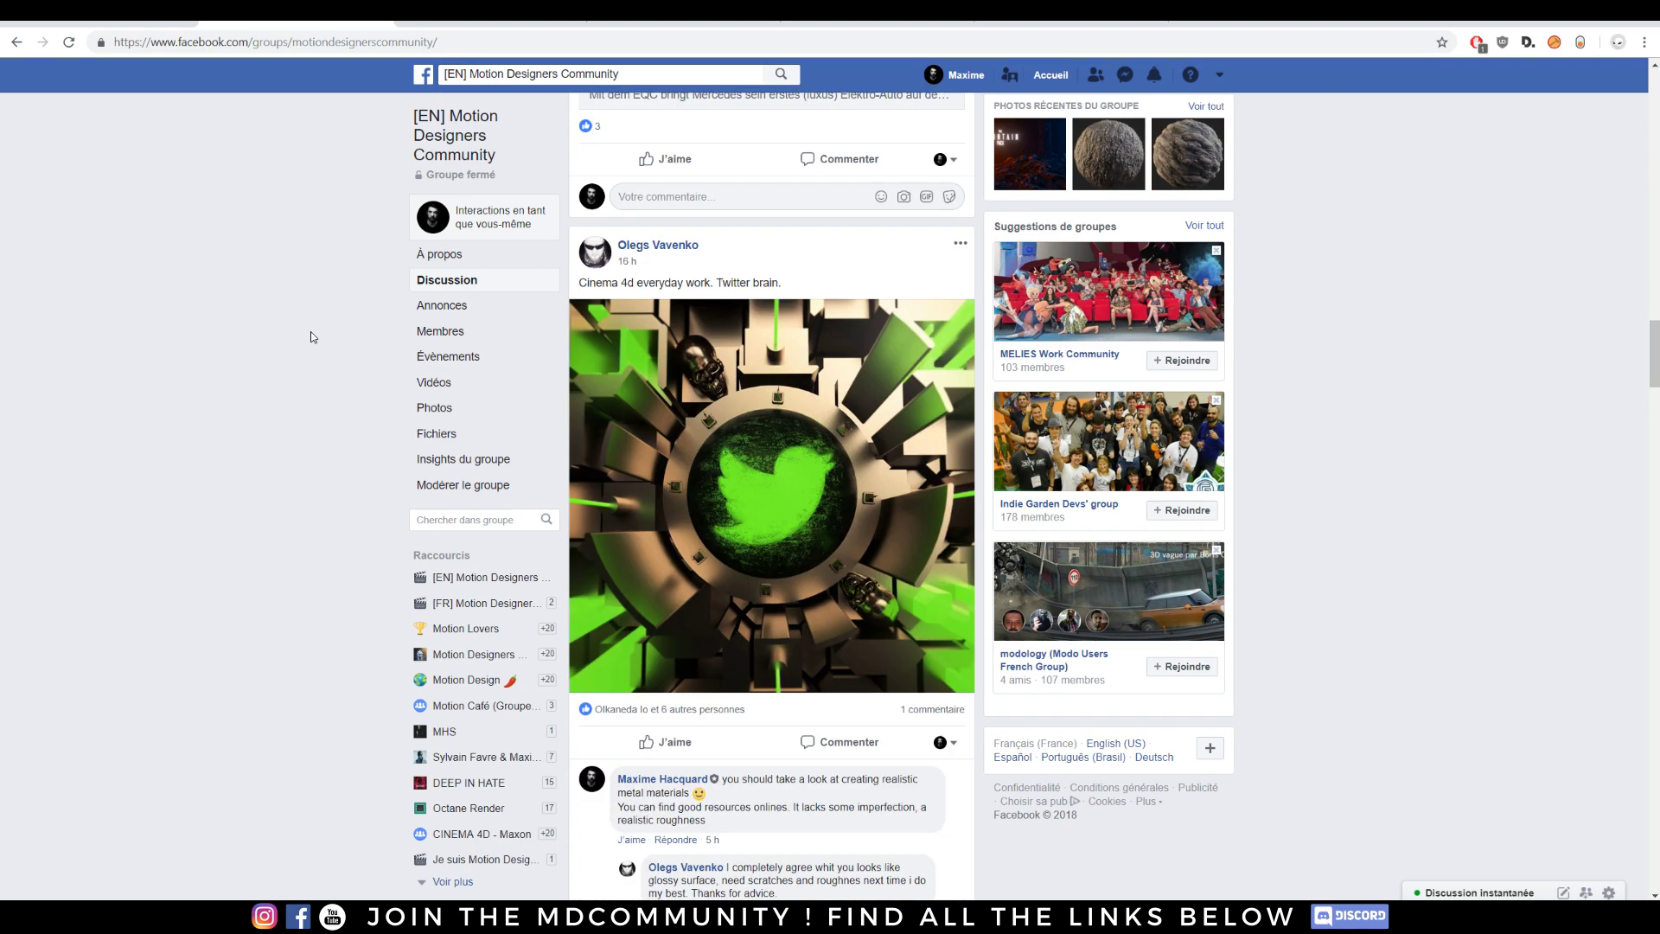
scroll(312, 337, "down", 20)
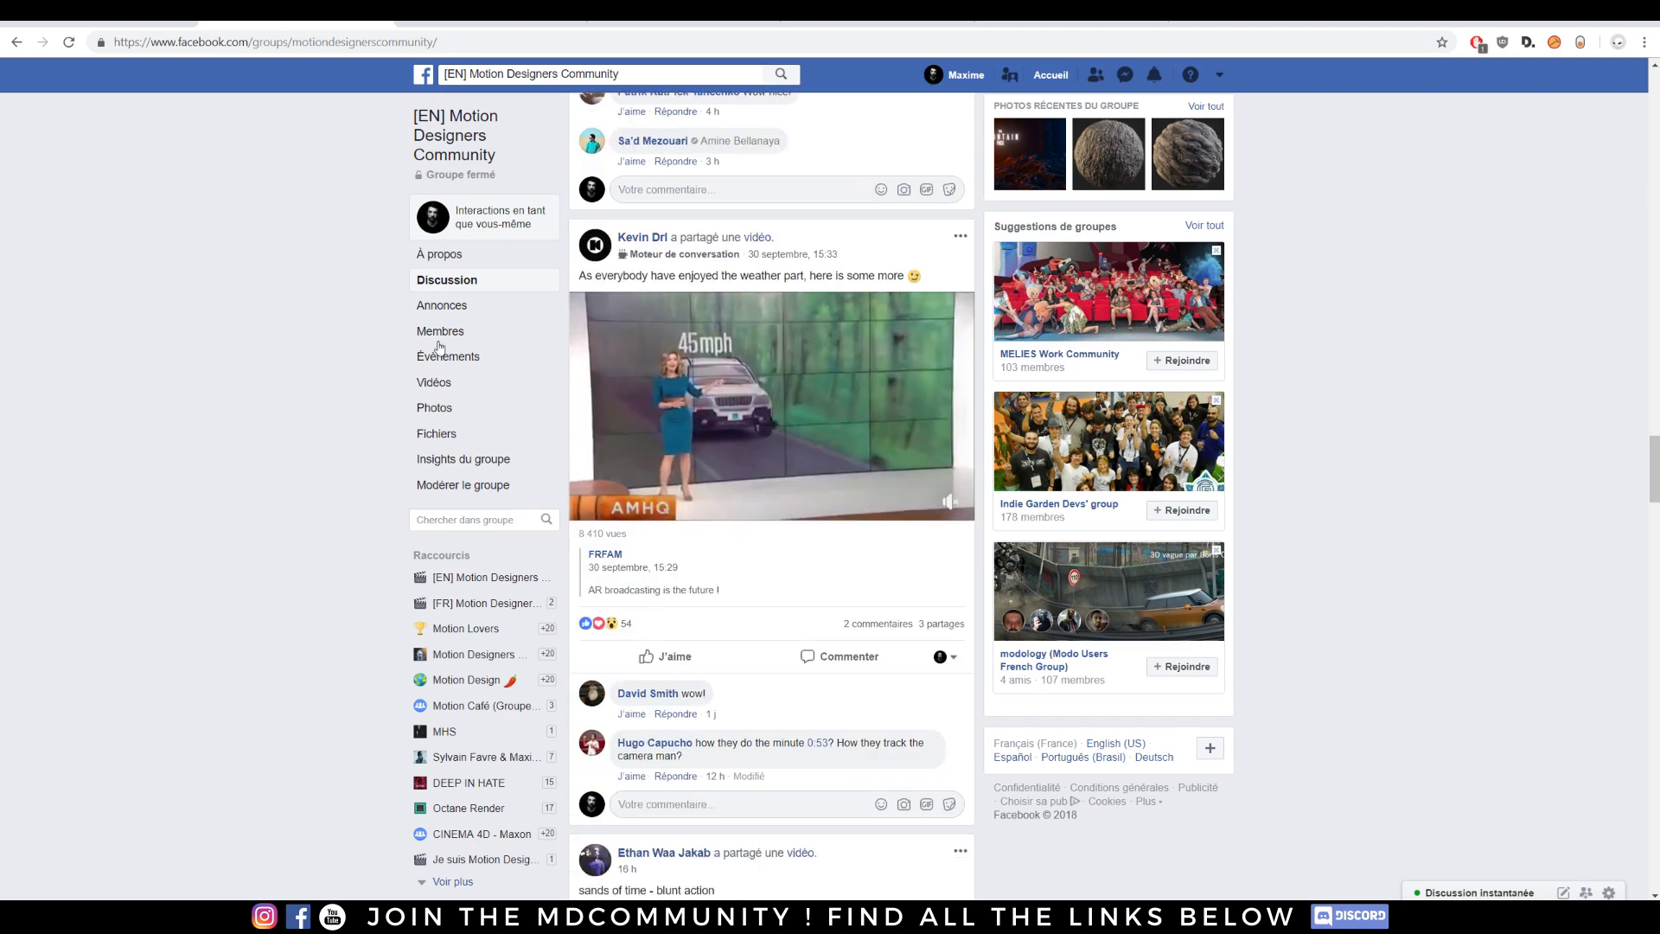
scroll(336, 376, "down", 15)
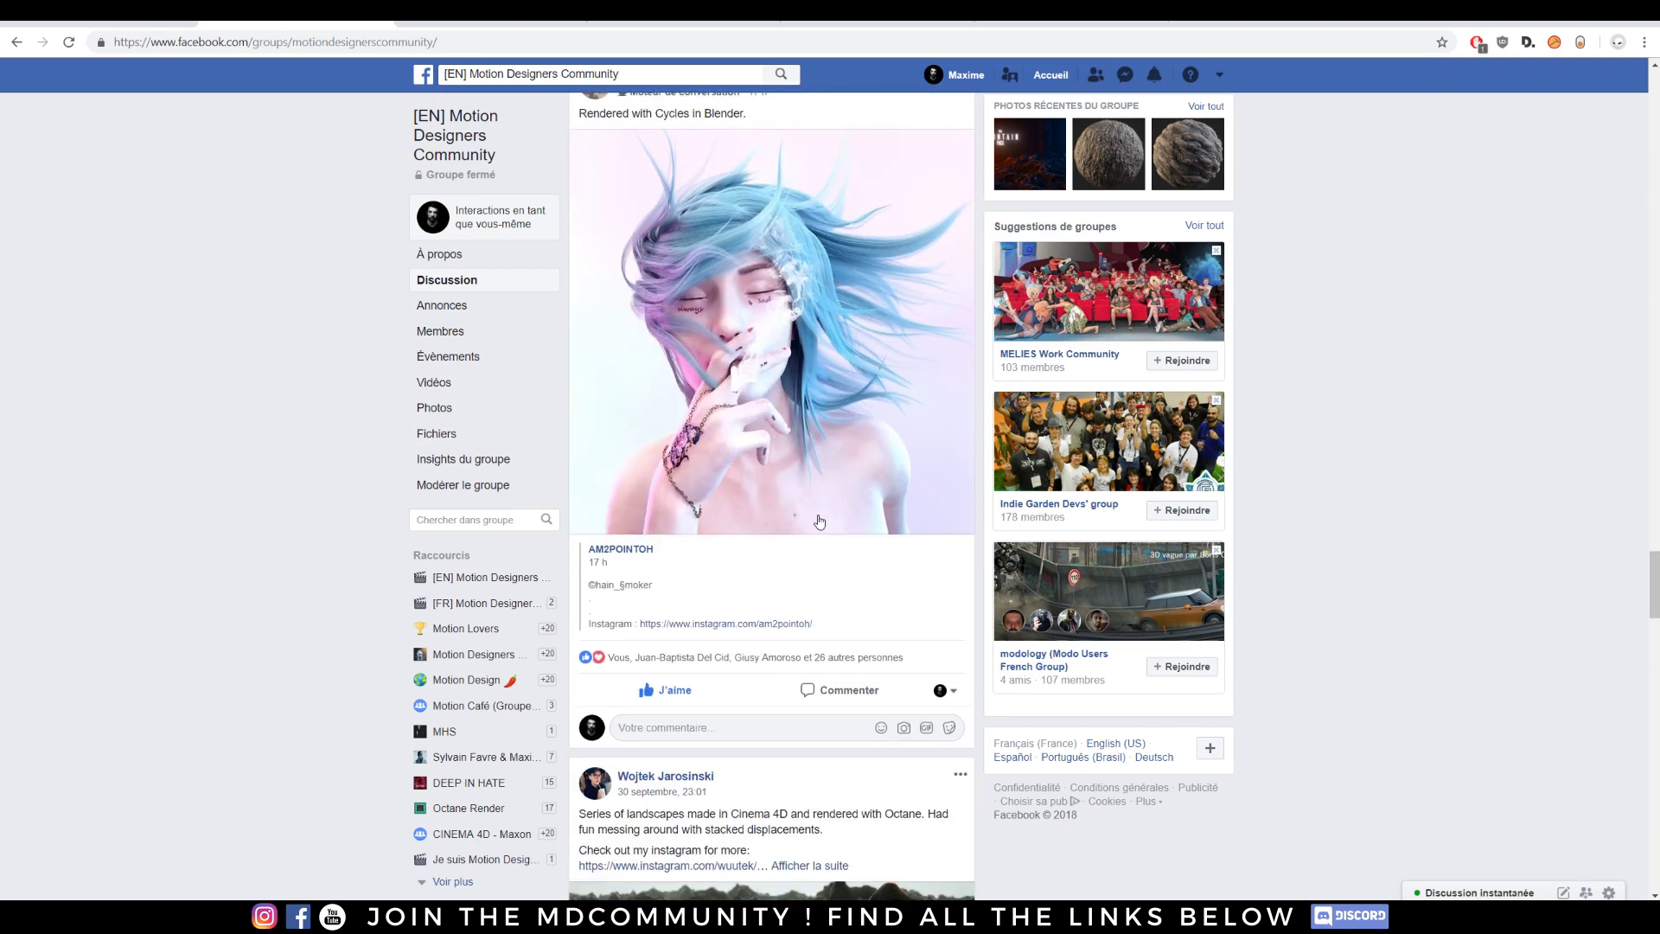
scroll(351, 402, "down", 15)
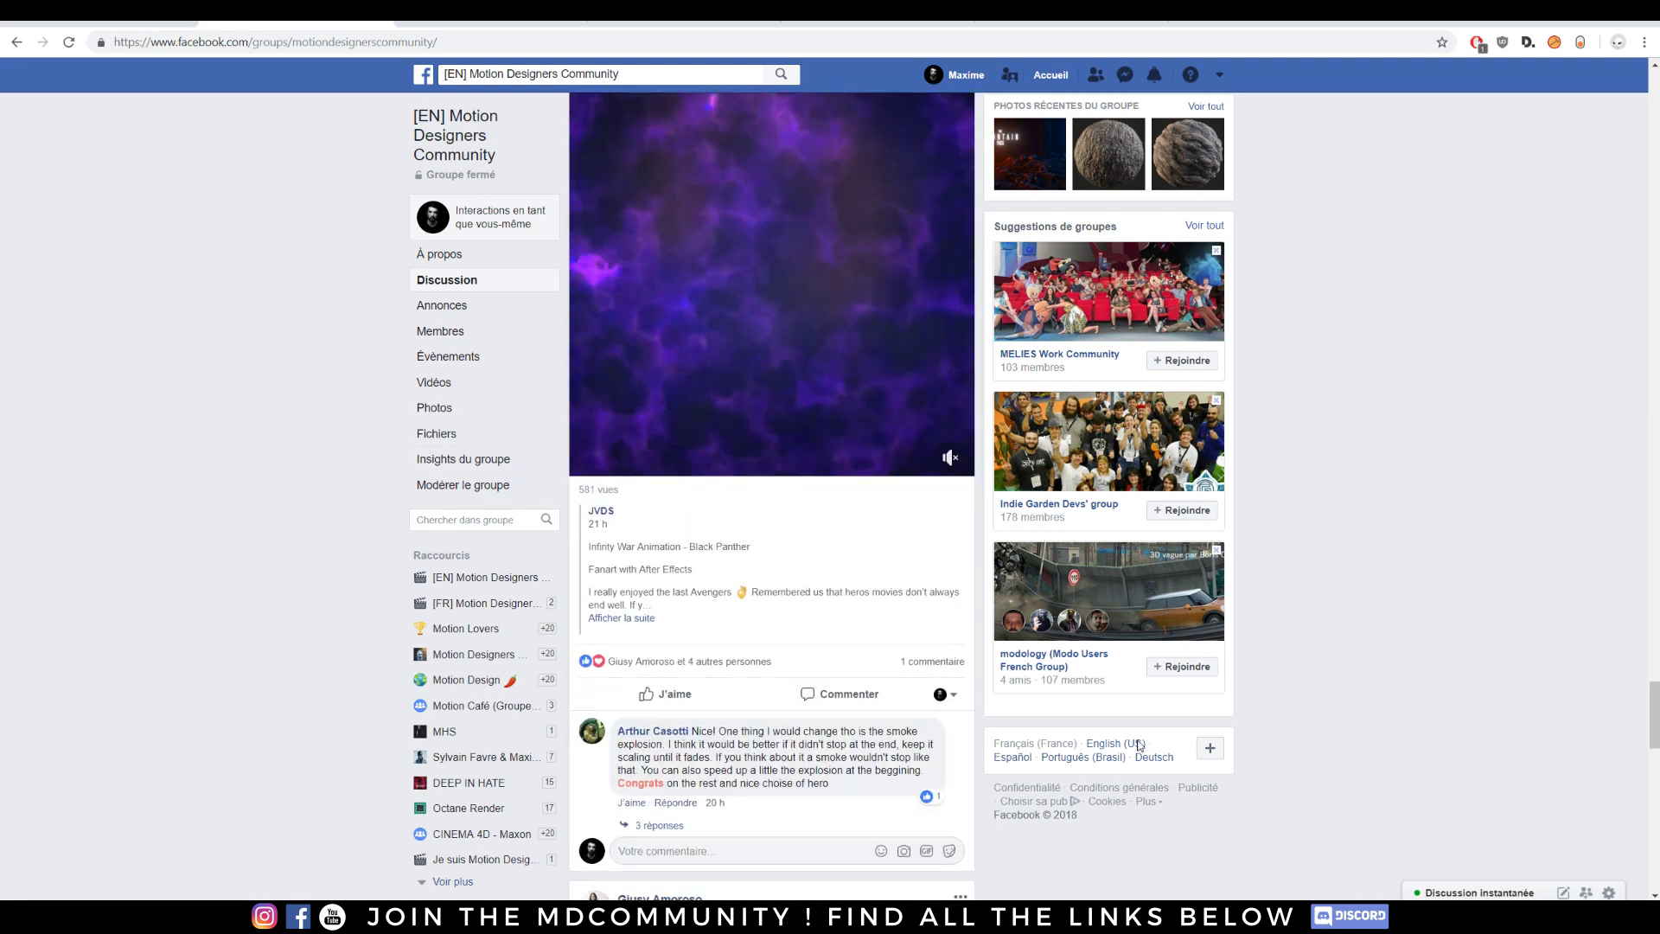
mouse_move(449, 173)
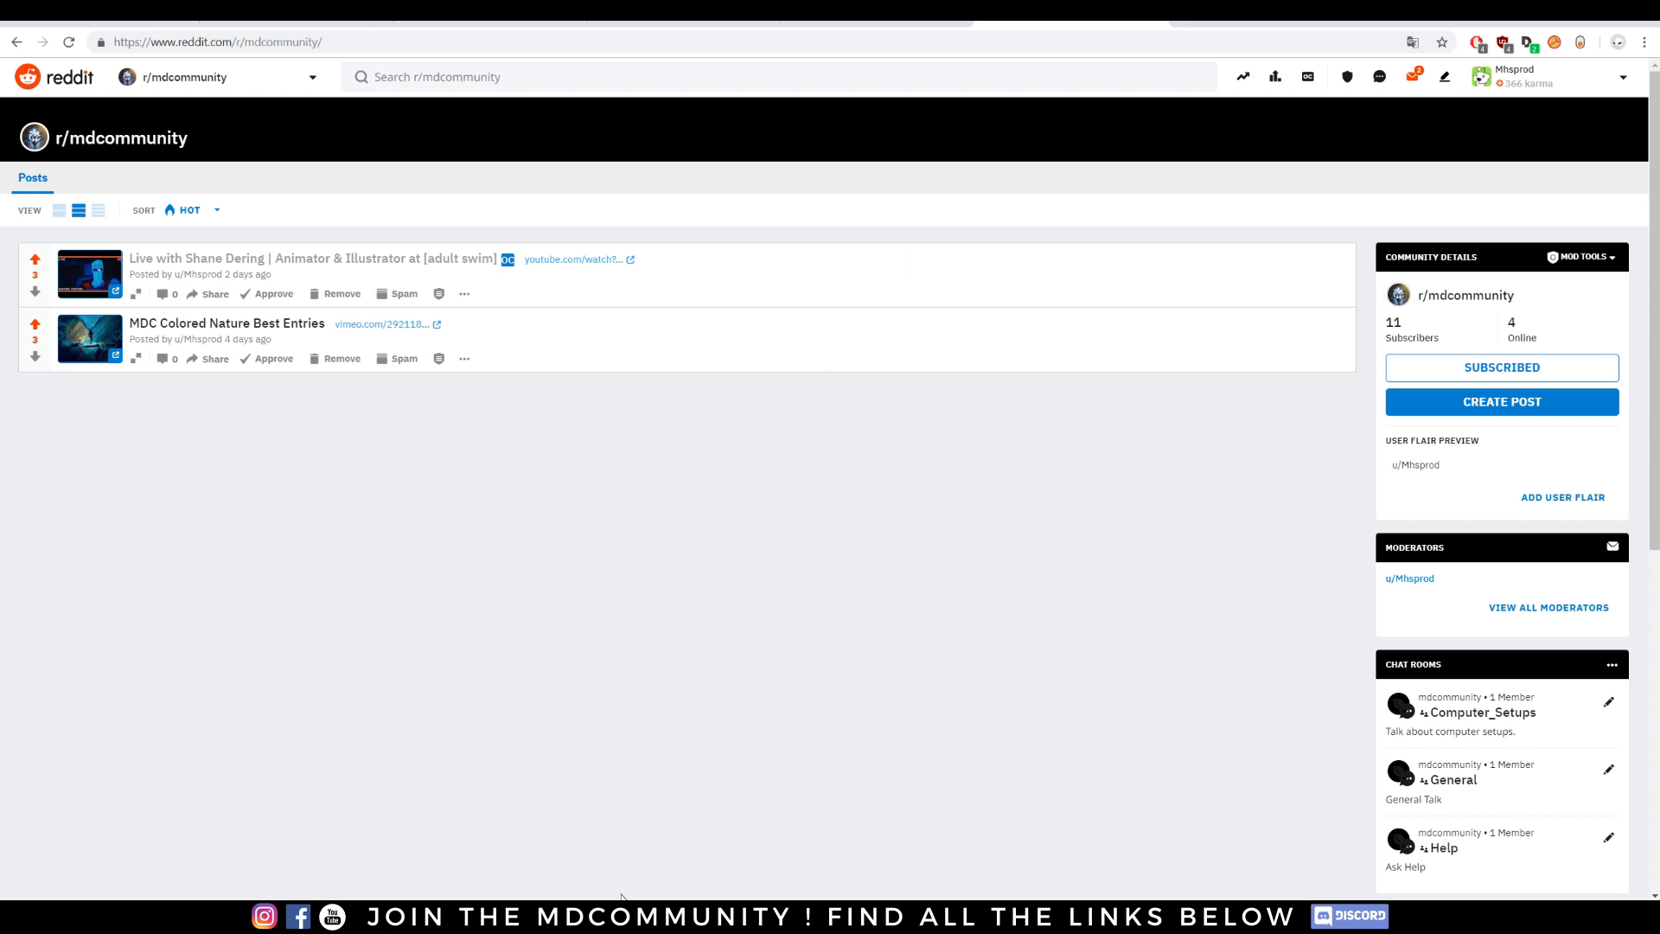
Switch to Cinema 4D and take the Body_for_marvelous mesh out of the Subdivision Surface in the object hierarchy
left_click(529, 825)
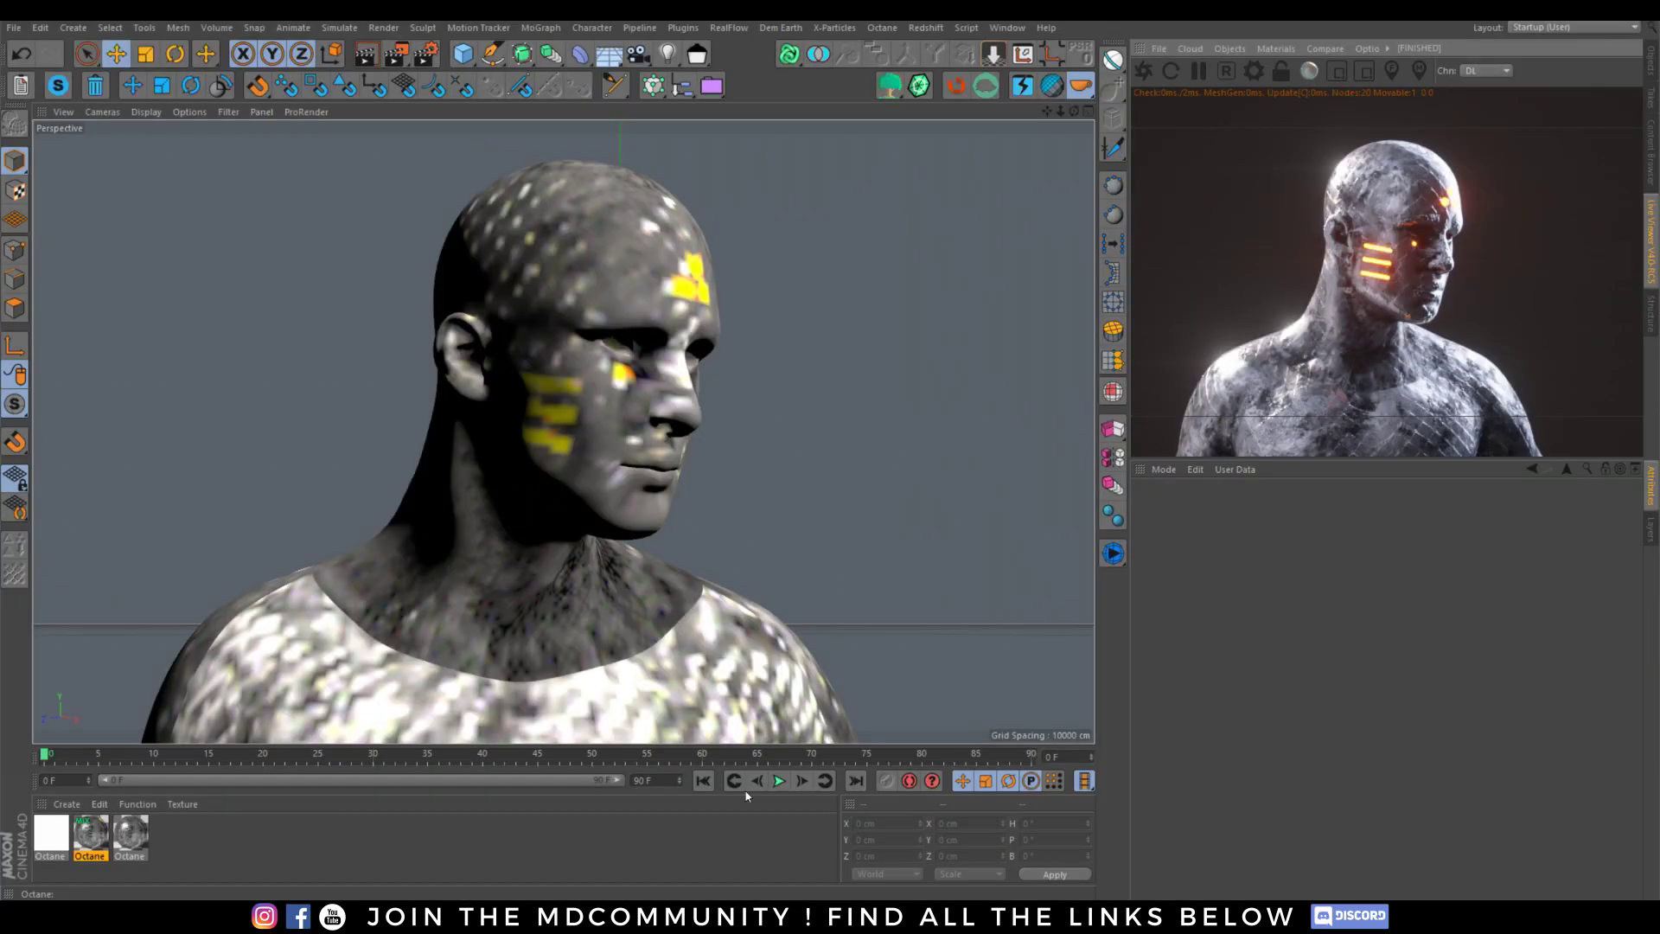
left_click(1651, 63)
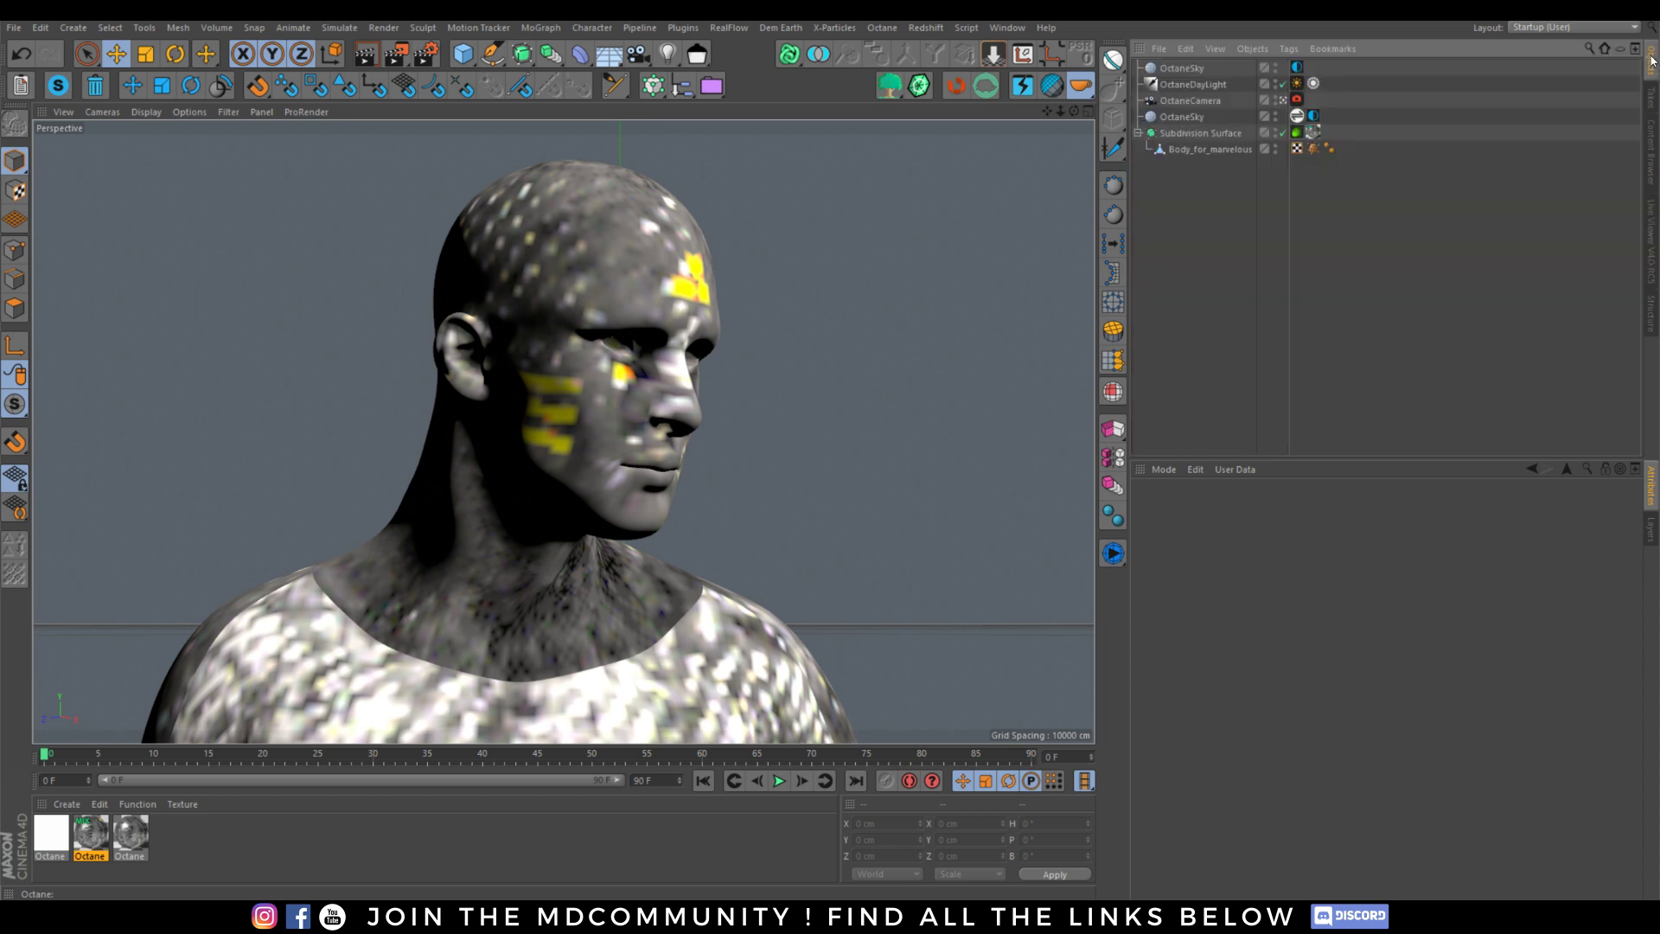
left_click(1651, 241)
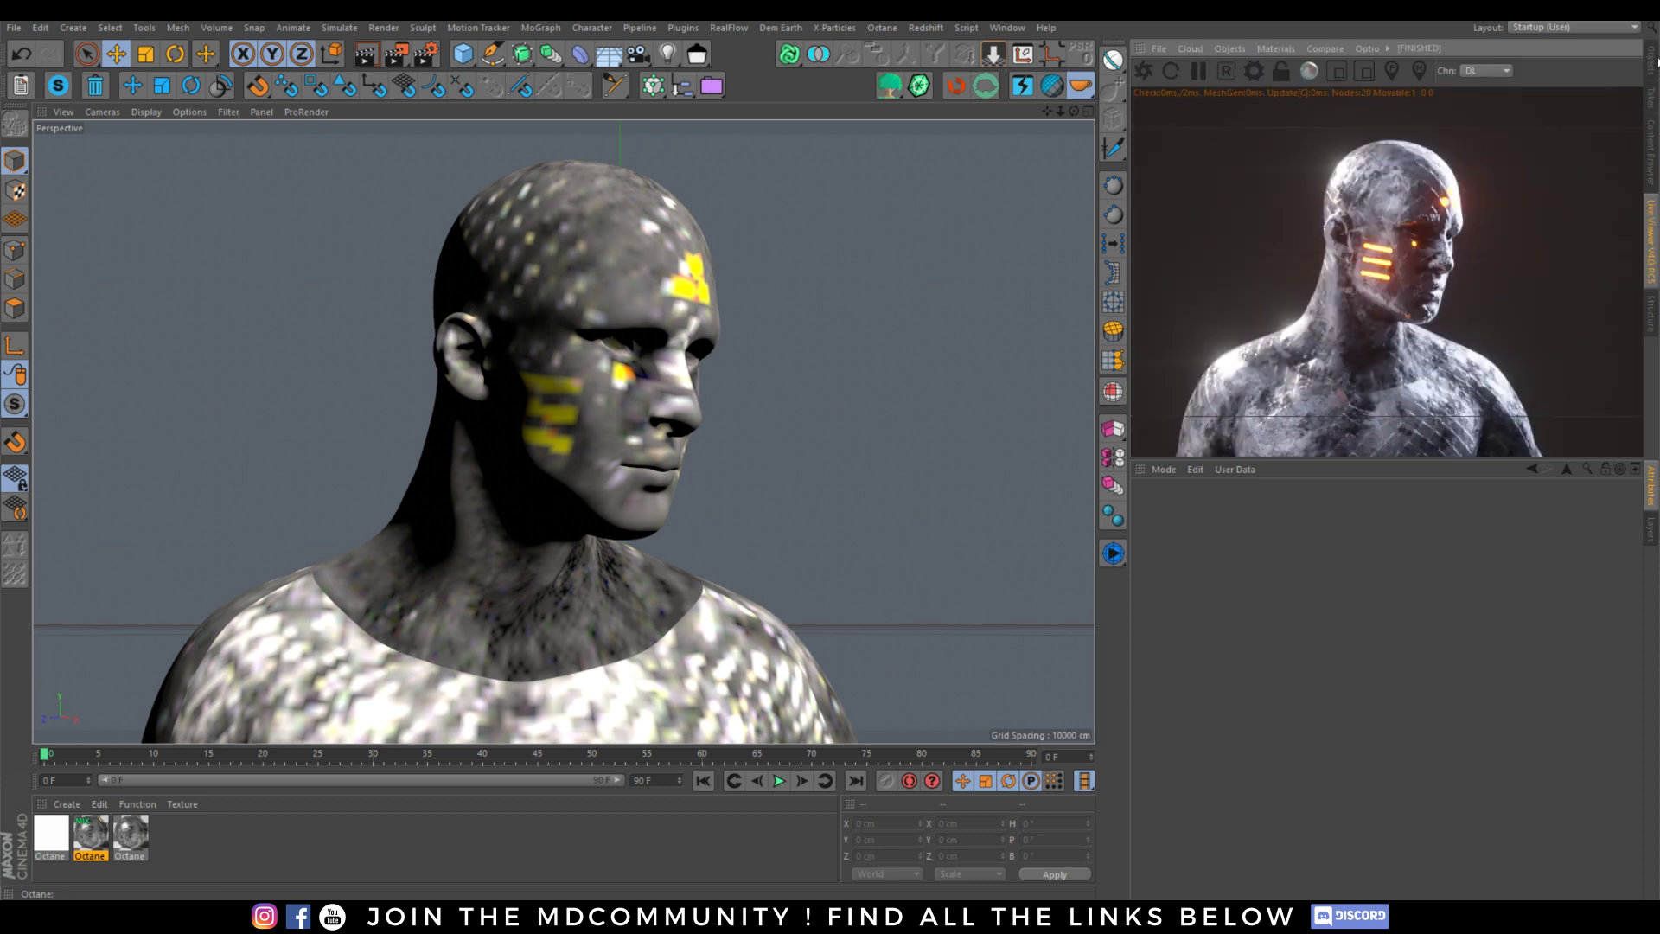
left_click(1652, 63)
left_click_drag(1227, 150, 1230, 260)
left_click(1231, 261)
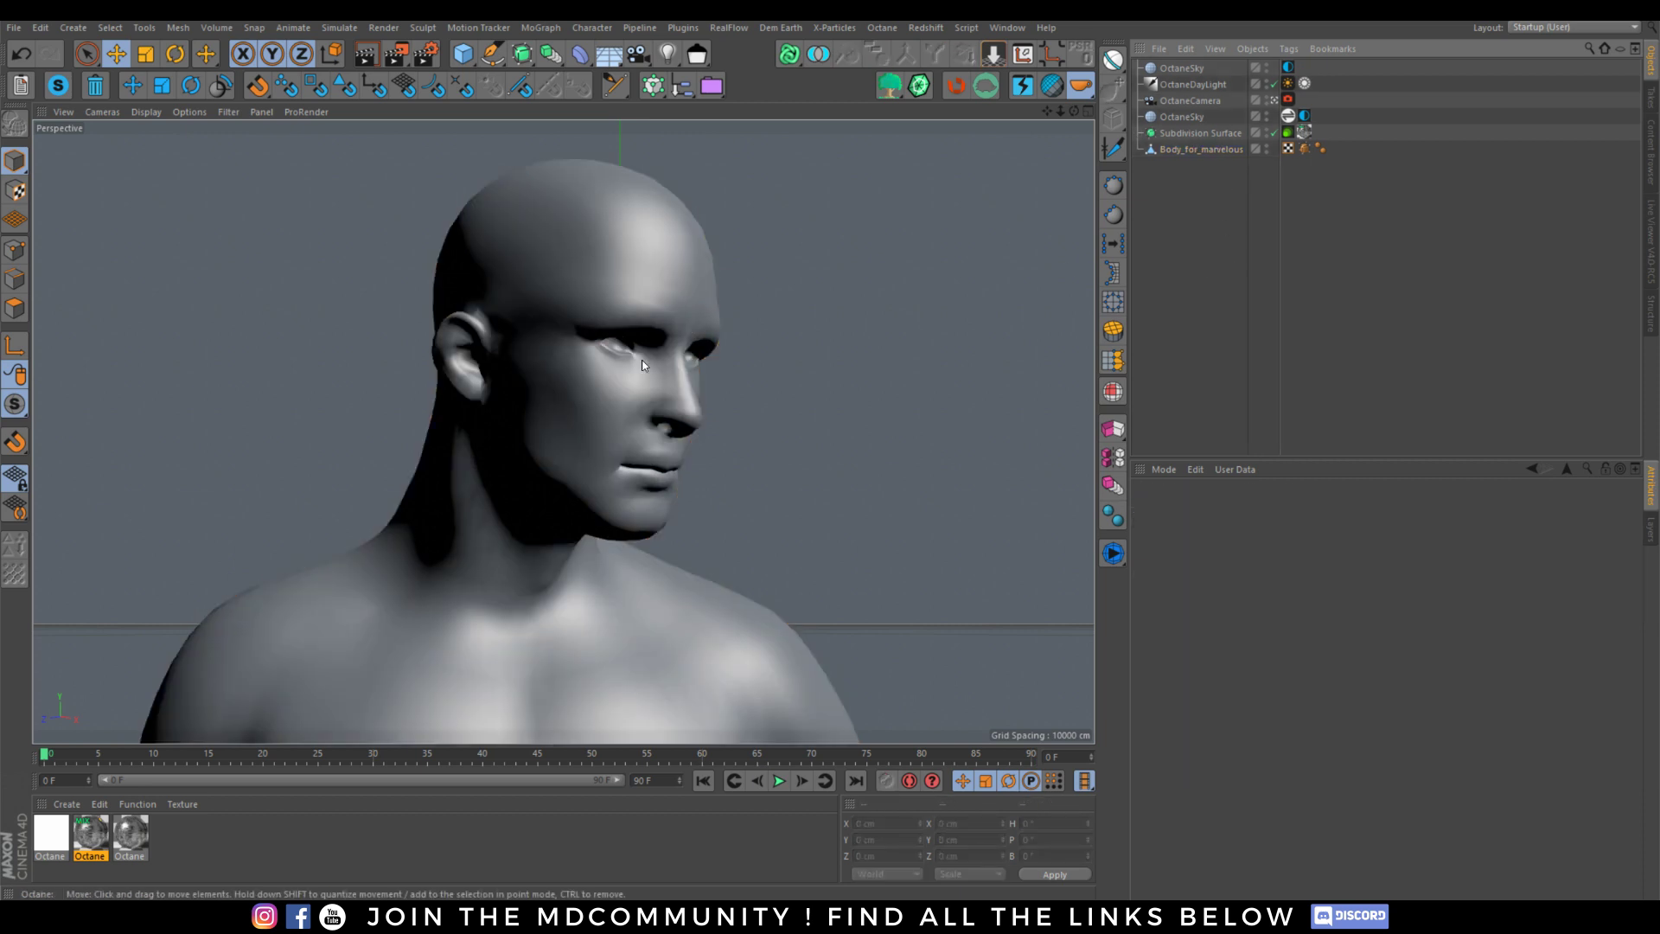
left_click_drag(642, 365, 613, 434, "alt")
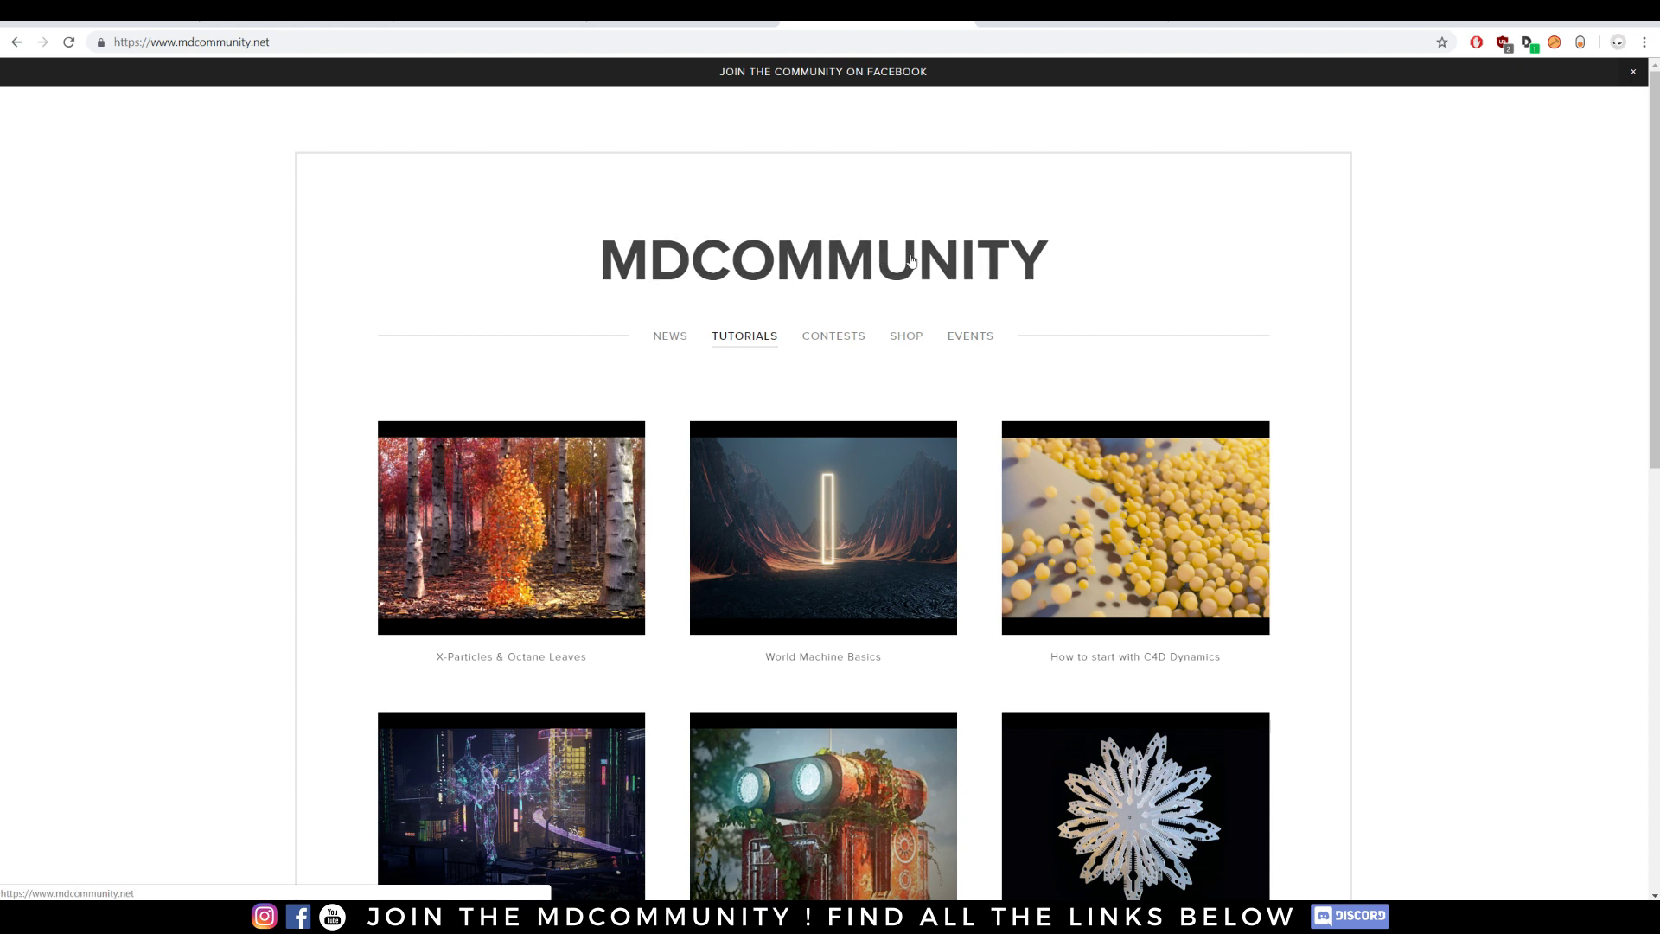
Find the 120 Industrial Alphas pack in the MDCommunity website's shop and open its Gumroad purchase page
scroll(983, 274, "down", 1)
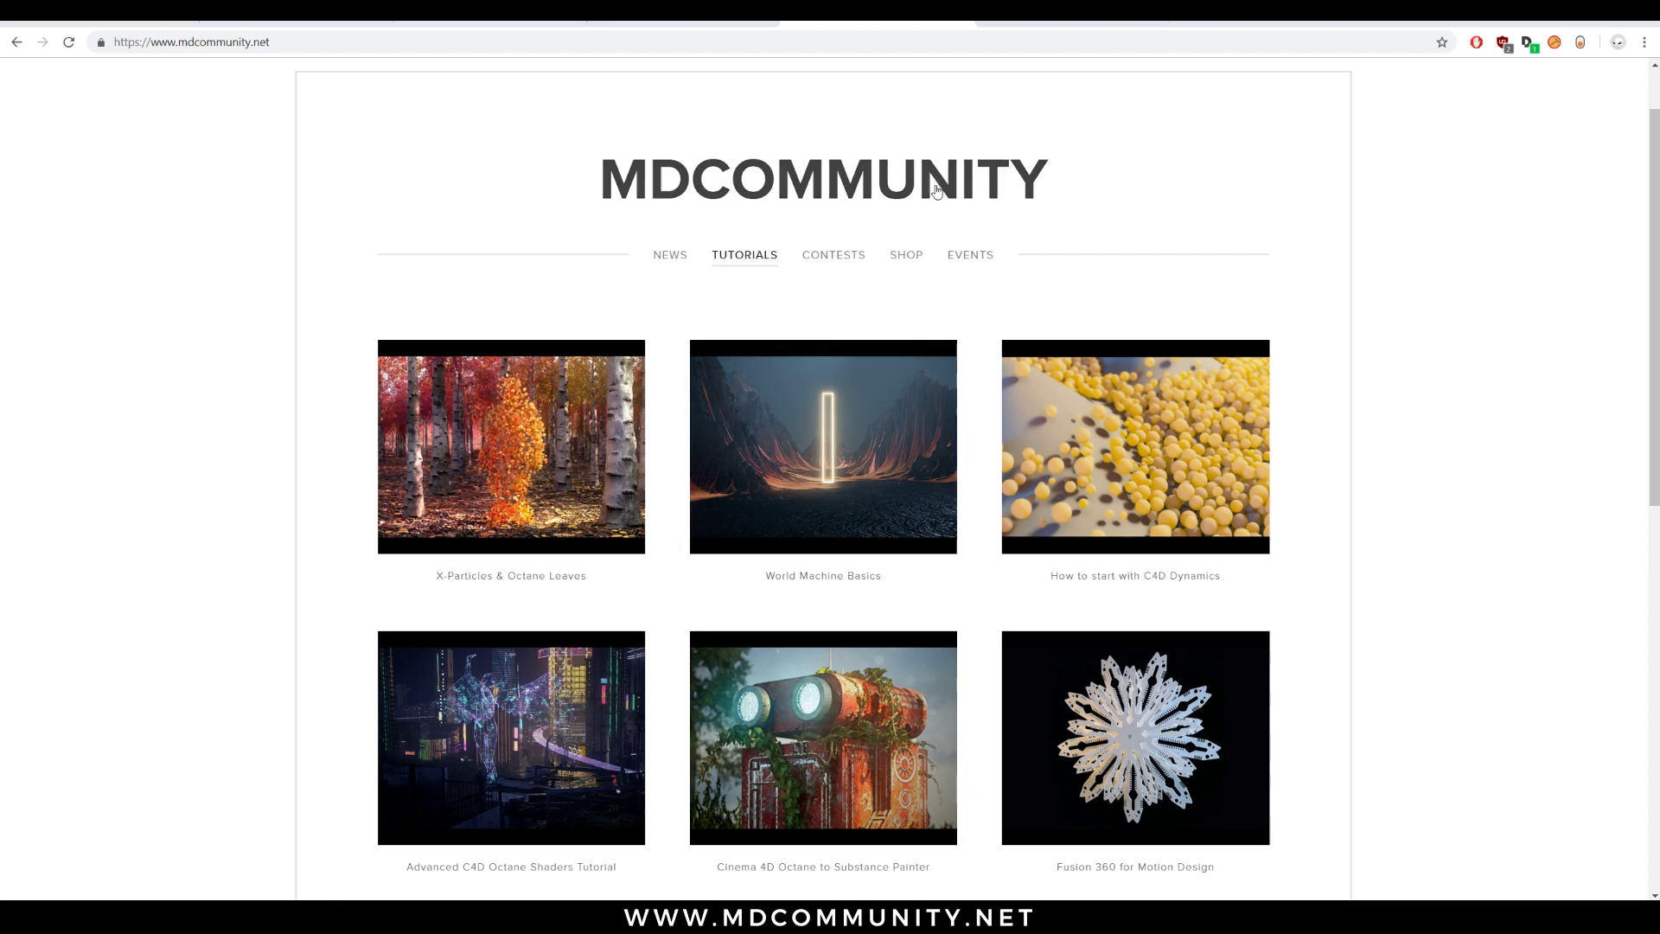
left_click(916, 262)
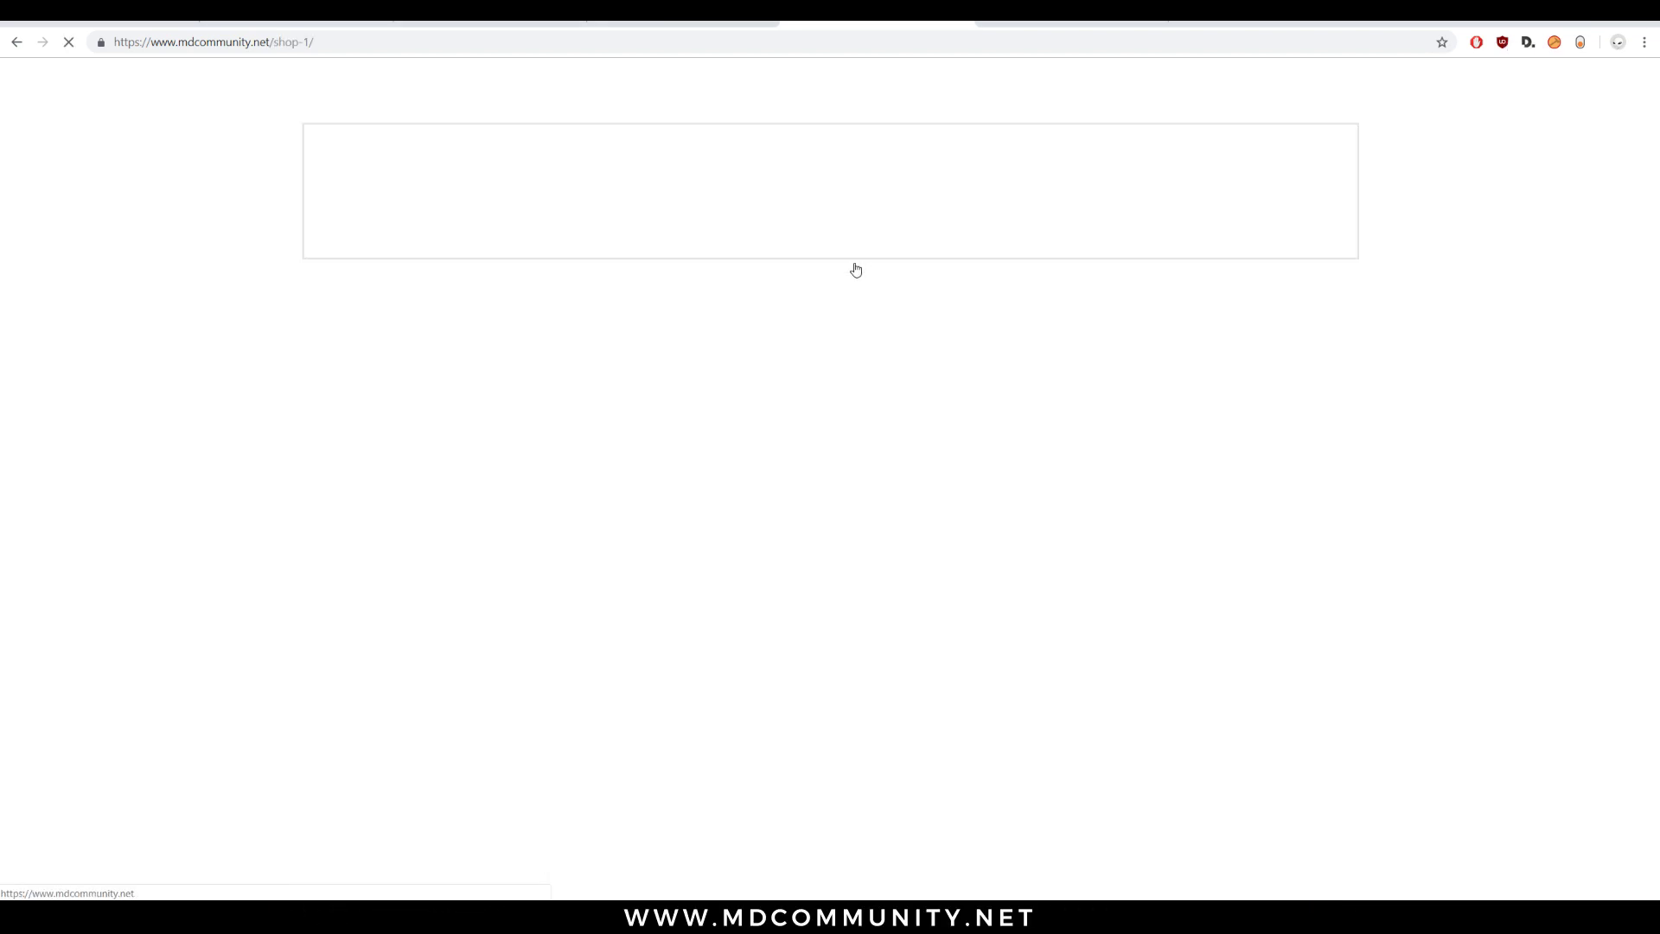
left_click(1253, 511)
scroll(611, 286, "down", 10)
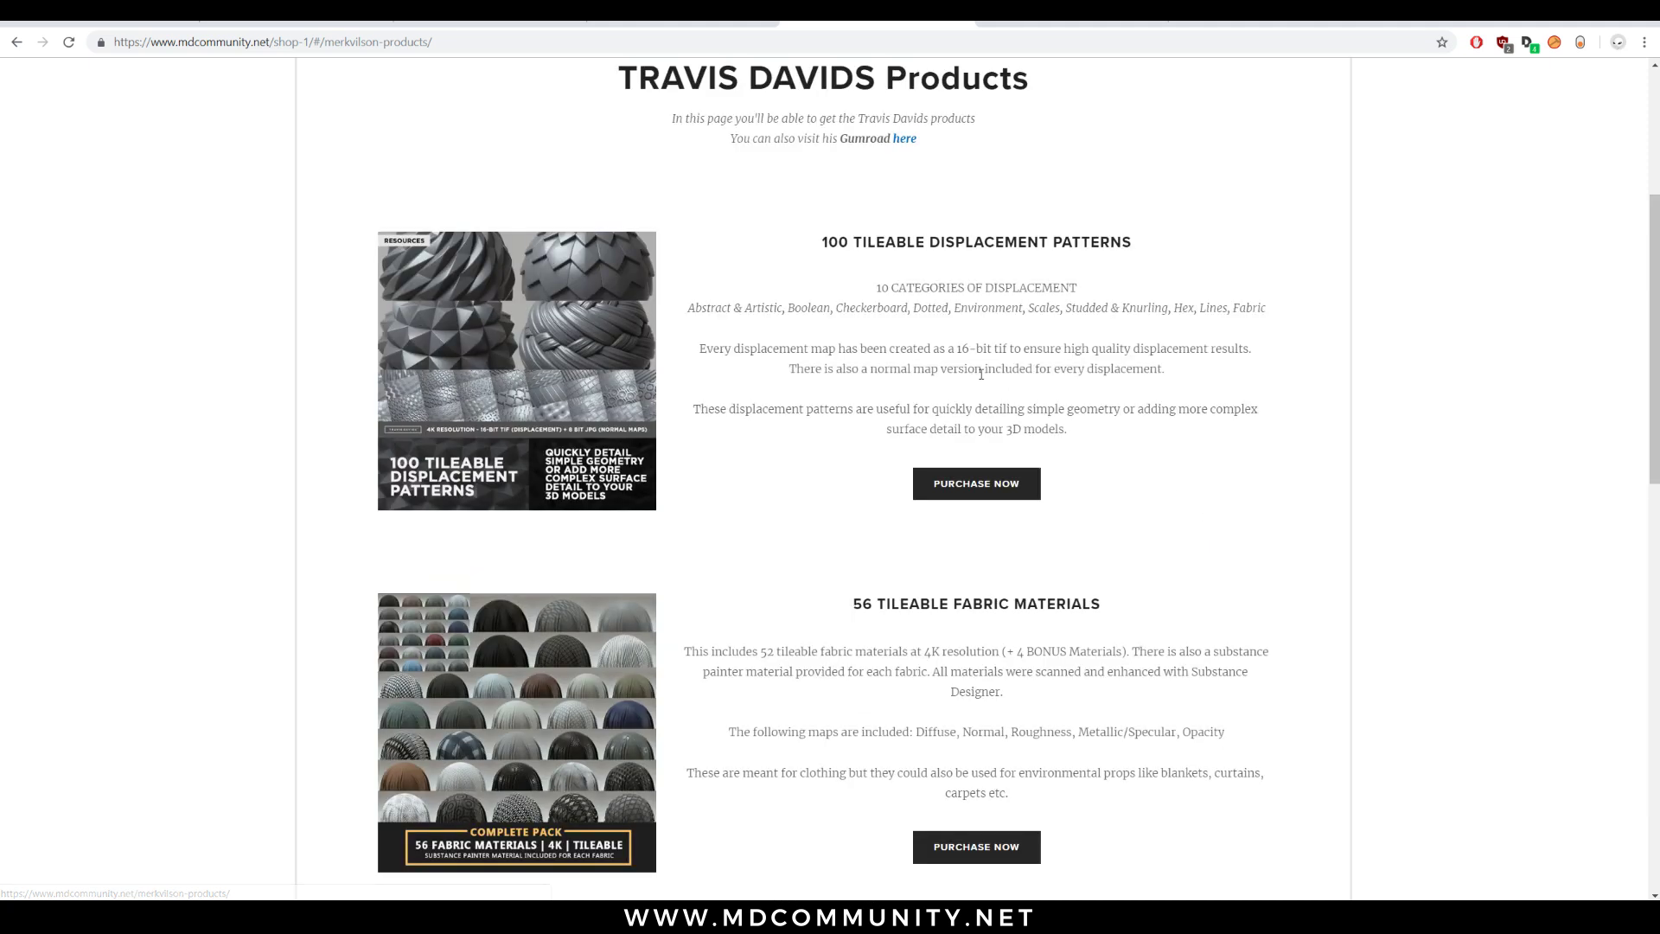
scroll(611, 285, "down", 3)
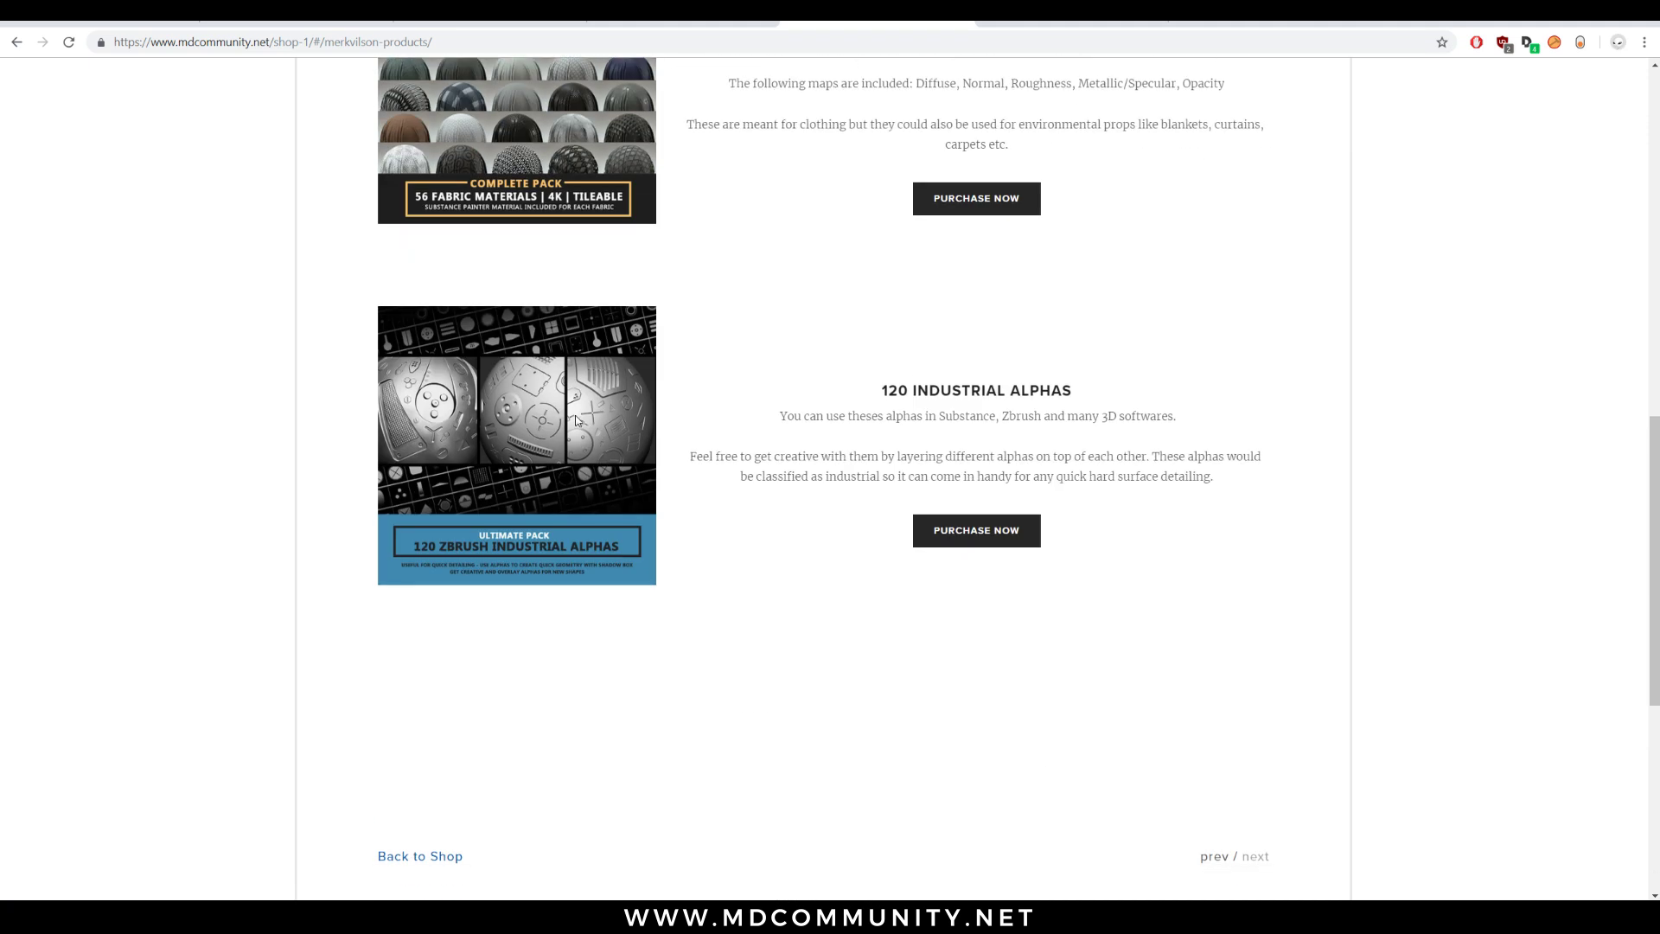
left_click_drag(888, 397, 1207, 433)
left_click(982, 537)
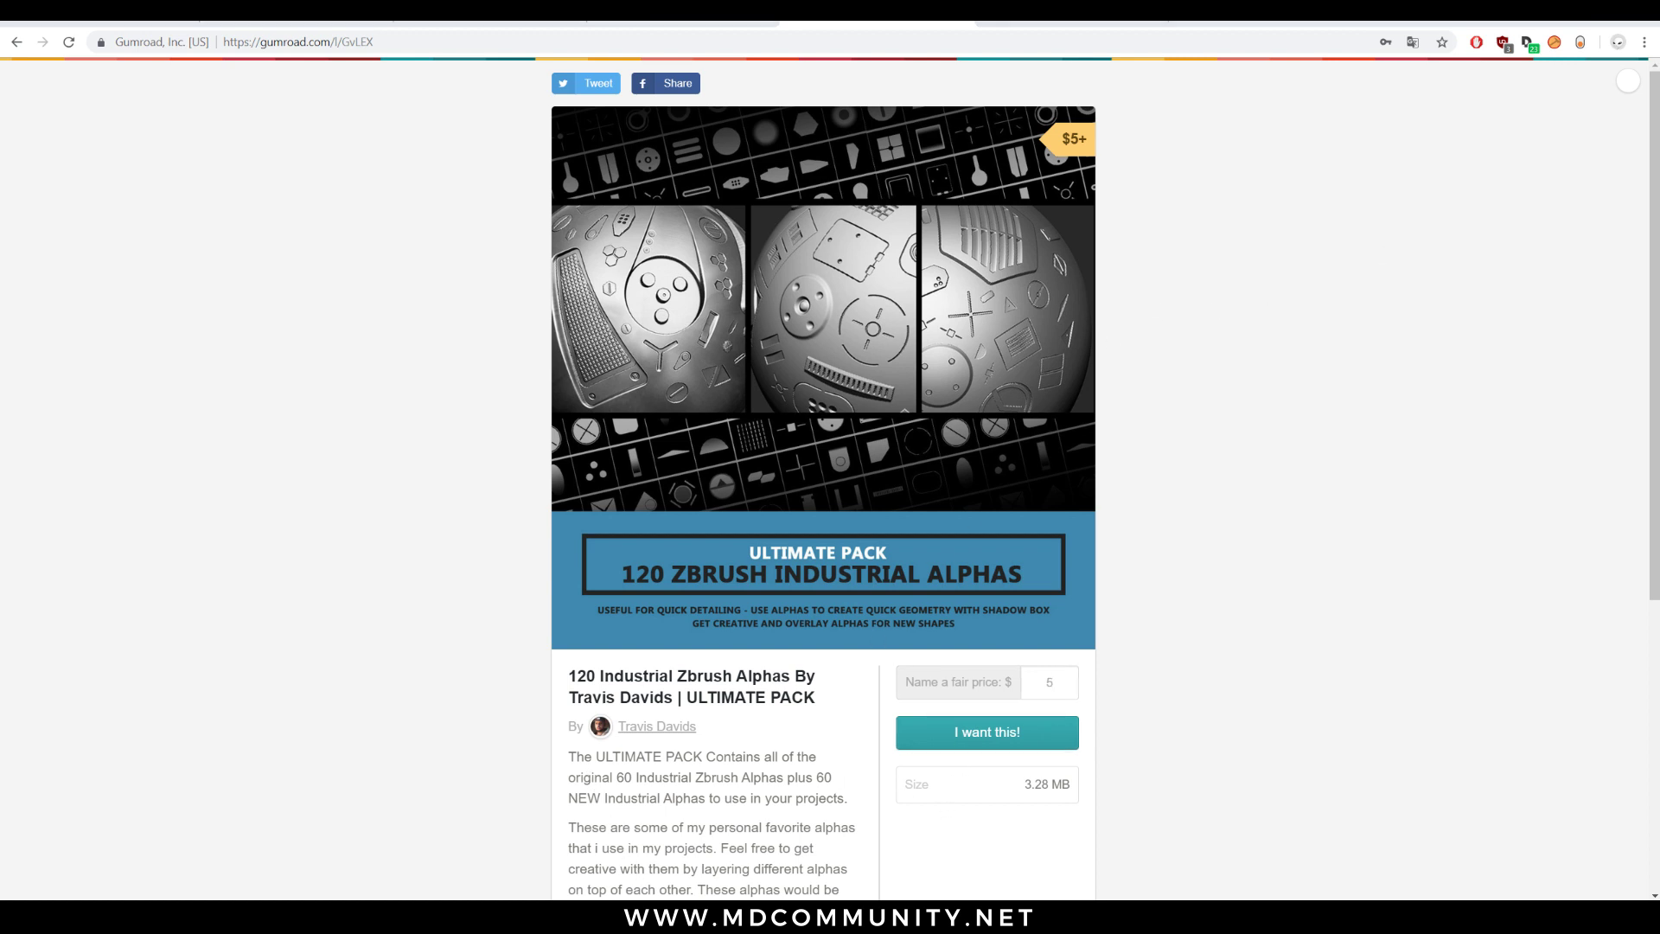
Return to Cinema 4D, select the UVW tag of the body mesh and change the interface layout to BP - UV Edit
left_click(555, 878)
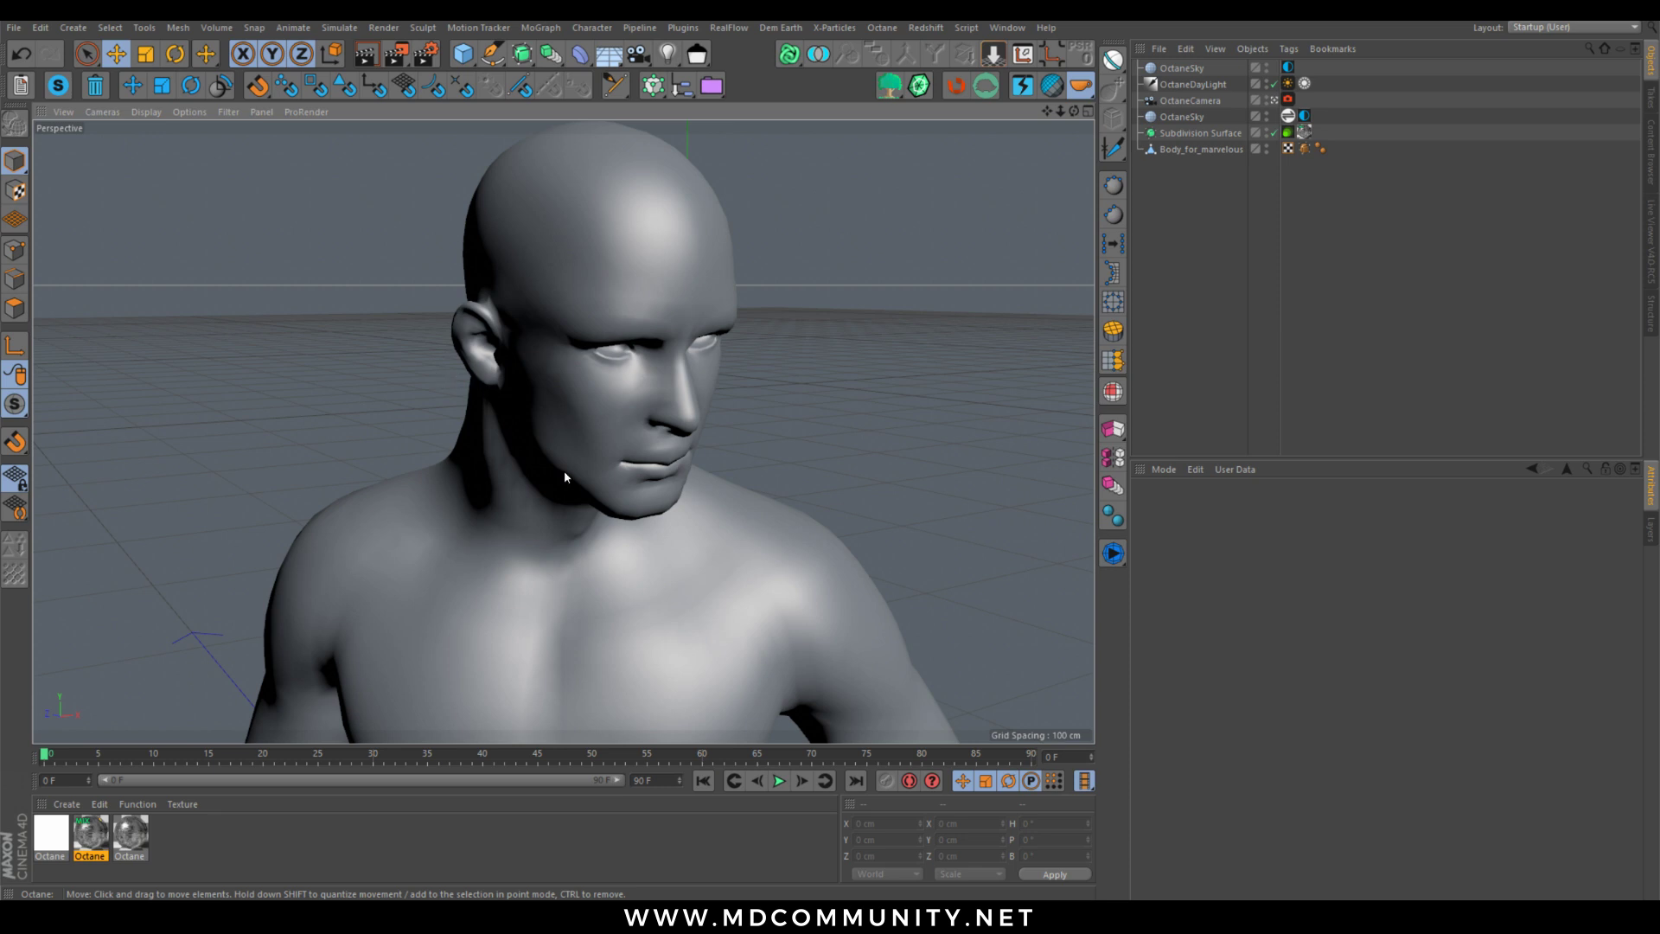
scroll(582, 418, "down", 1)
middle_click_drag(582, 418, 590, 376, "alt")
scroll(599, 334, "down", 3)
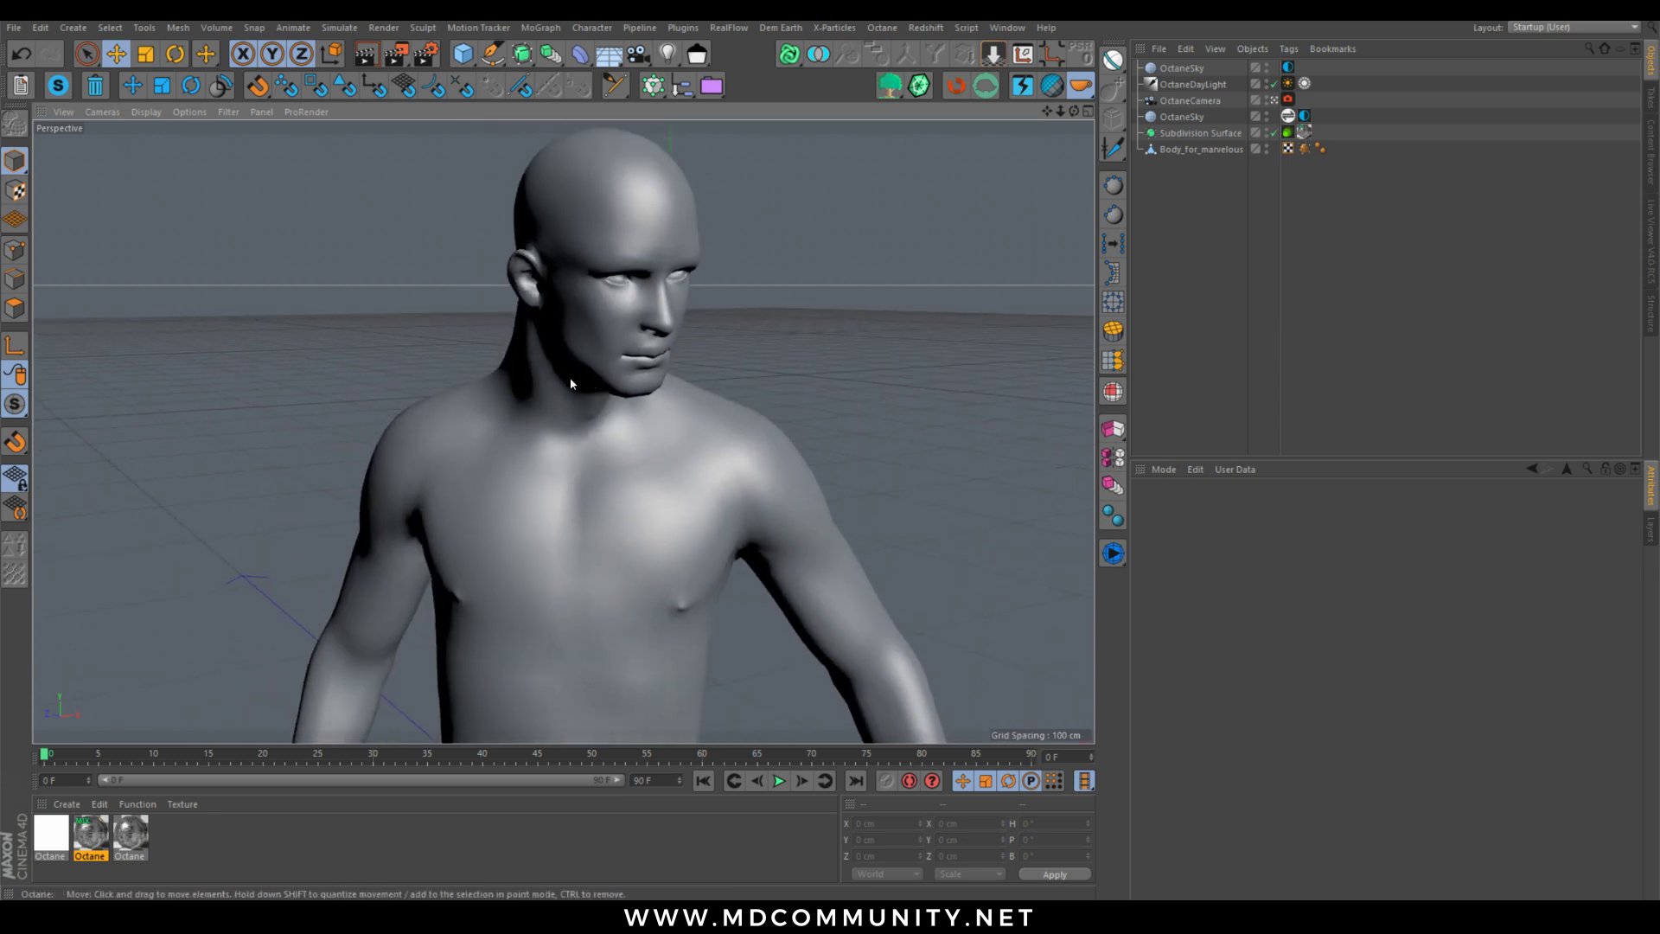
left_click(1288, 149)
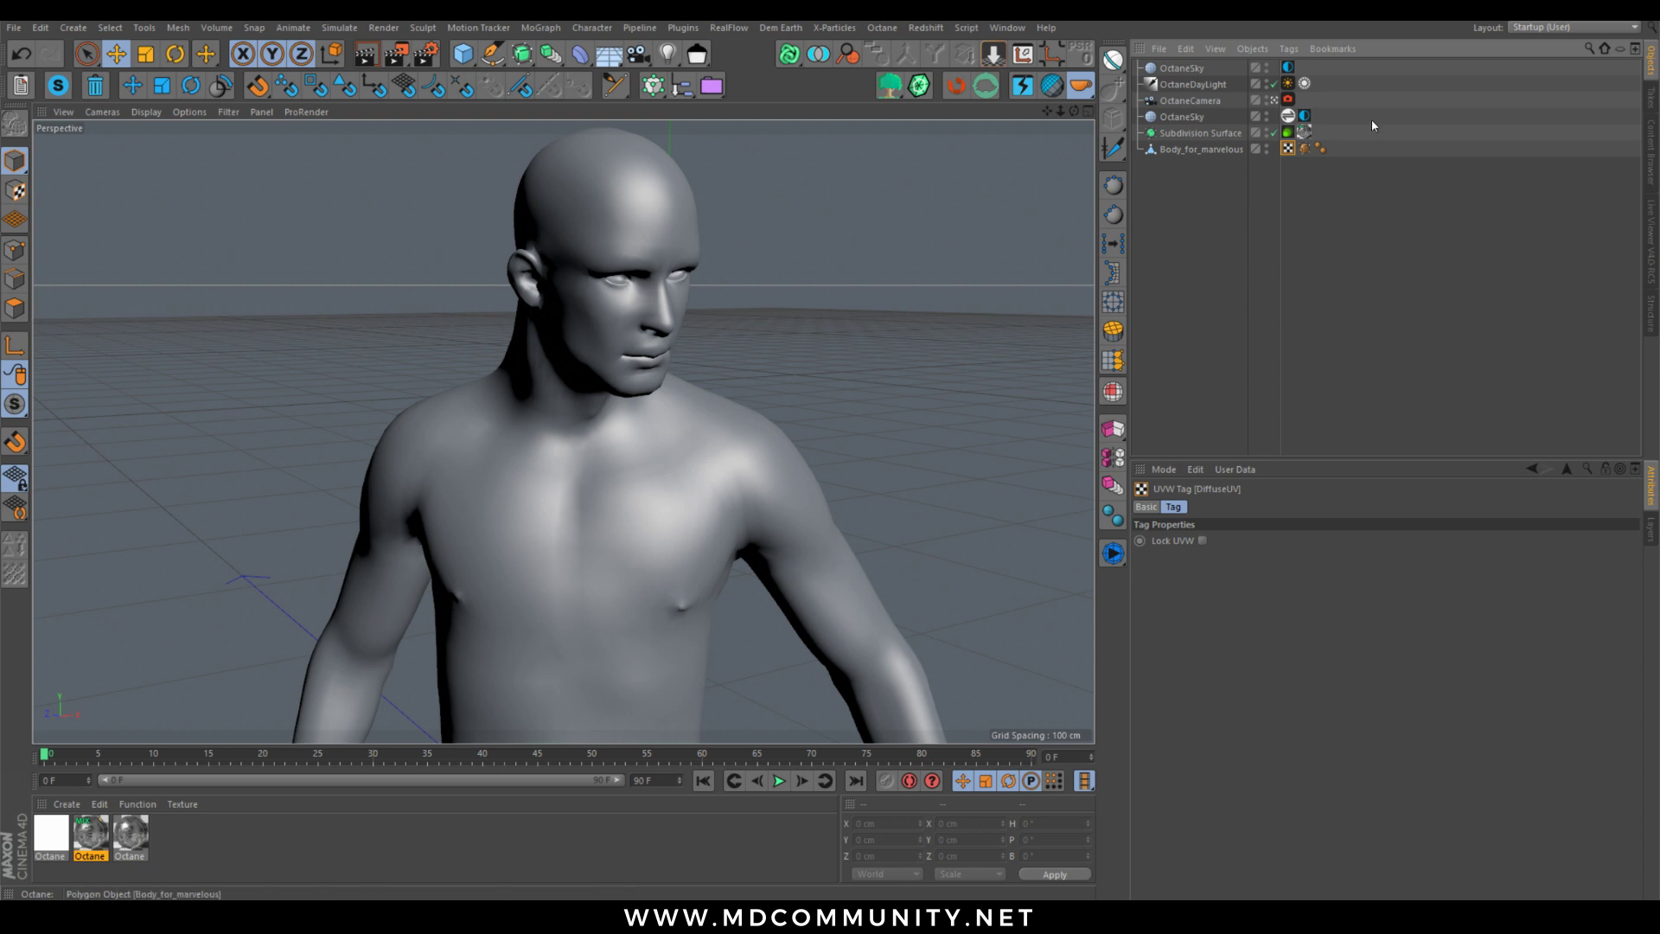
left_click(1575, 31)
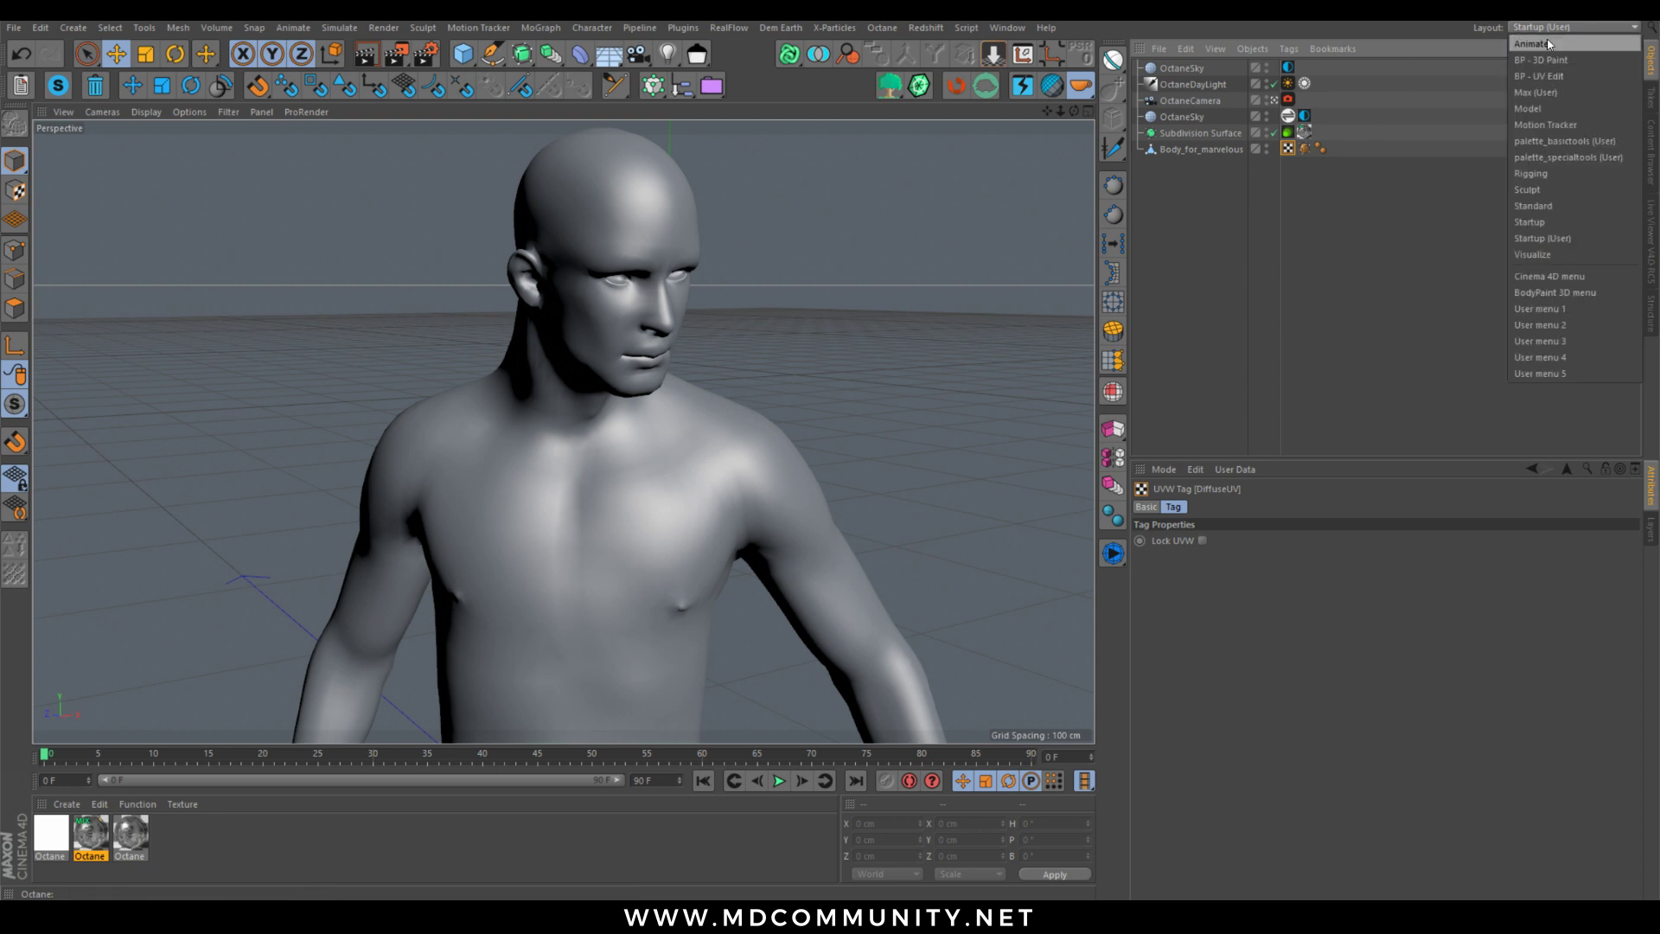
left_click(1532, 77)
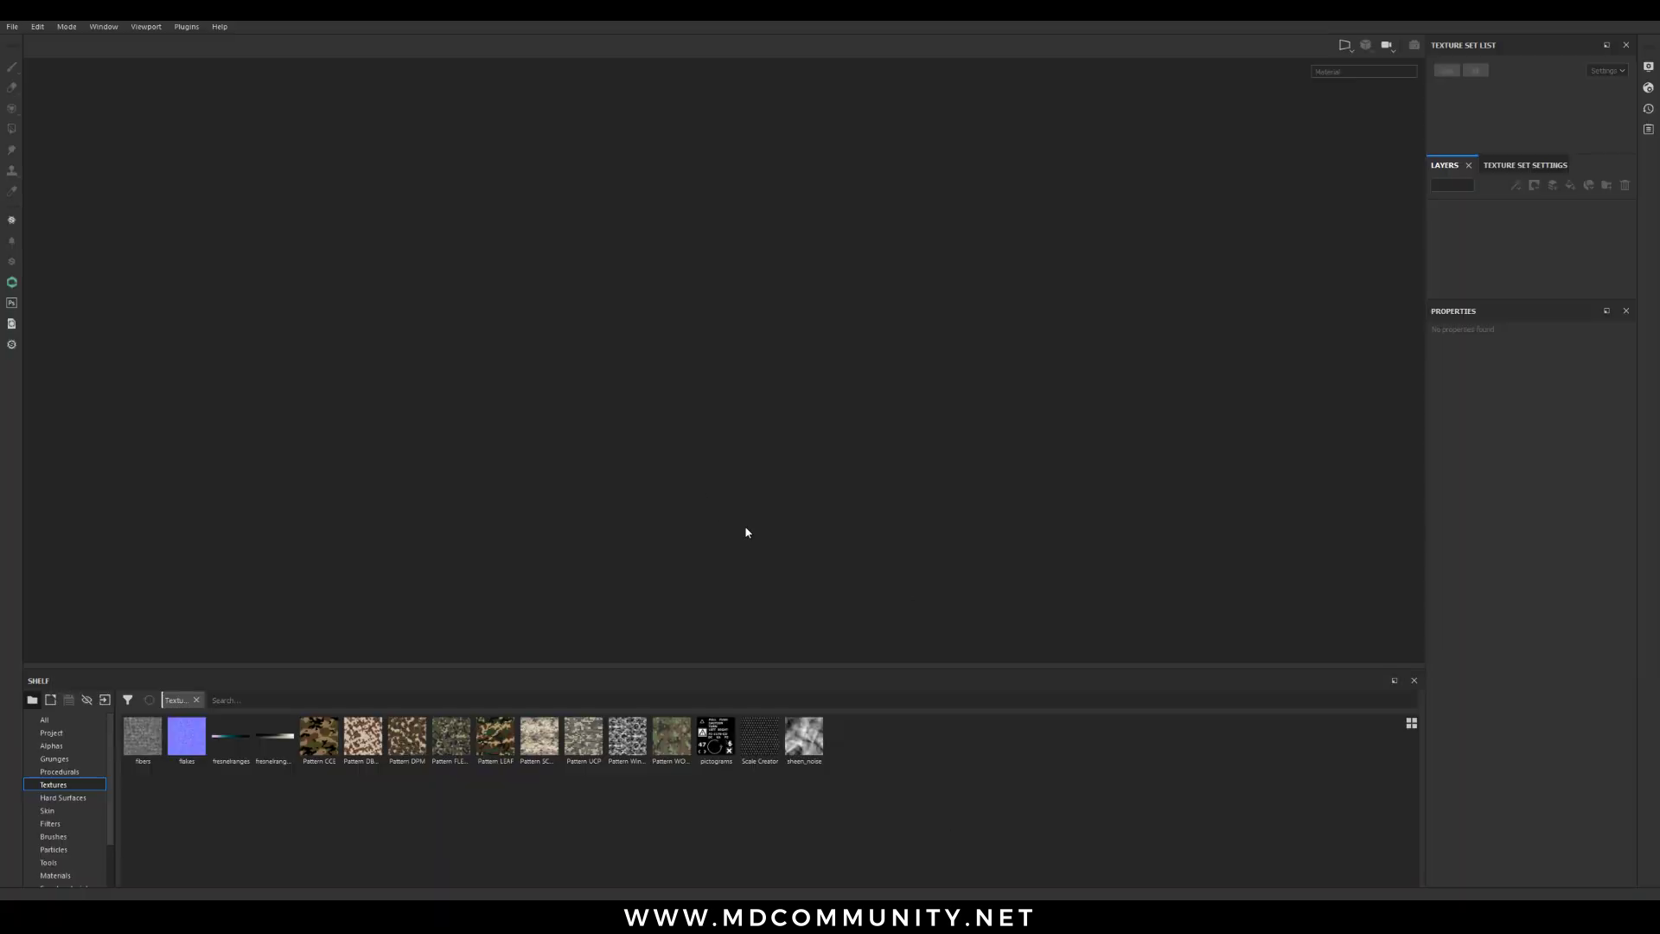
Create a new project from Body for marvelous.fbx using the PBR - Metallic Roughness template and the OpenGL normal map format
left_click(12, 26)
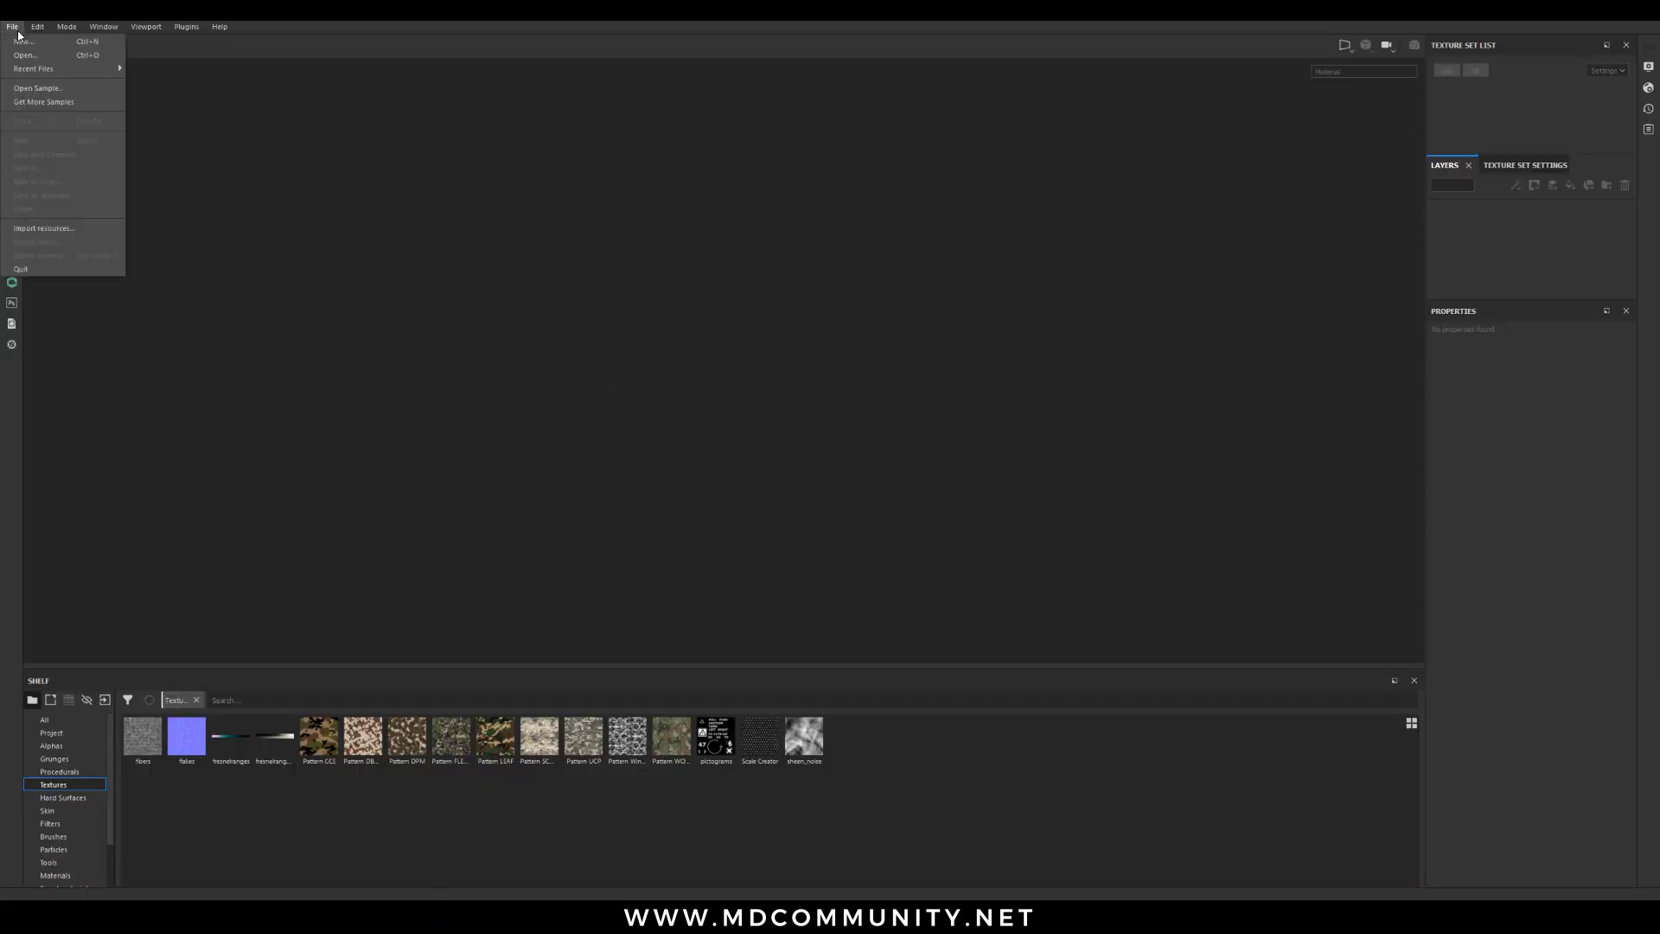
key("Escape")
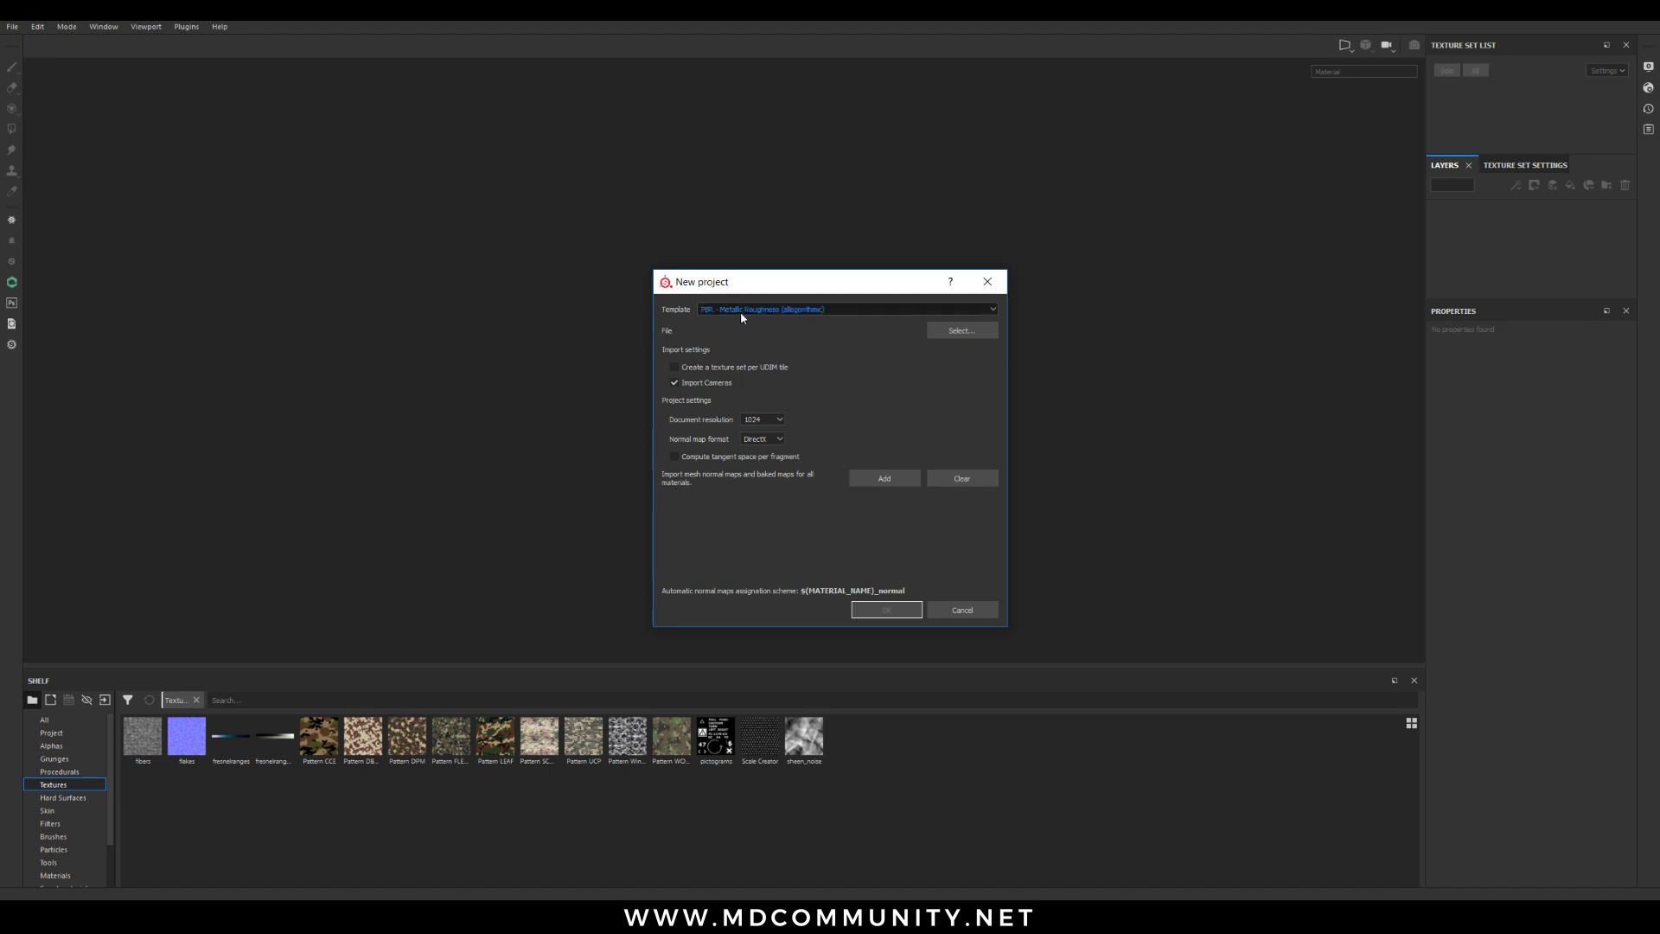
left_click(958, 330)
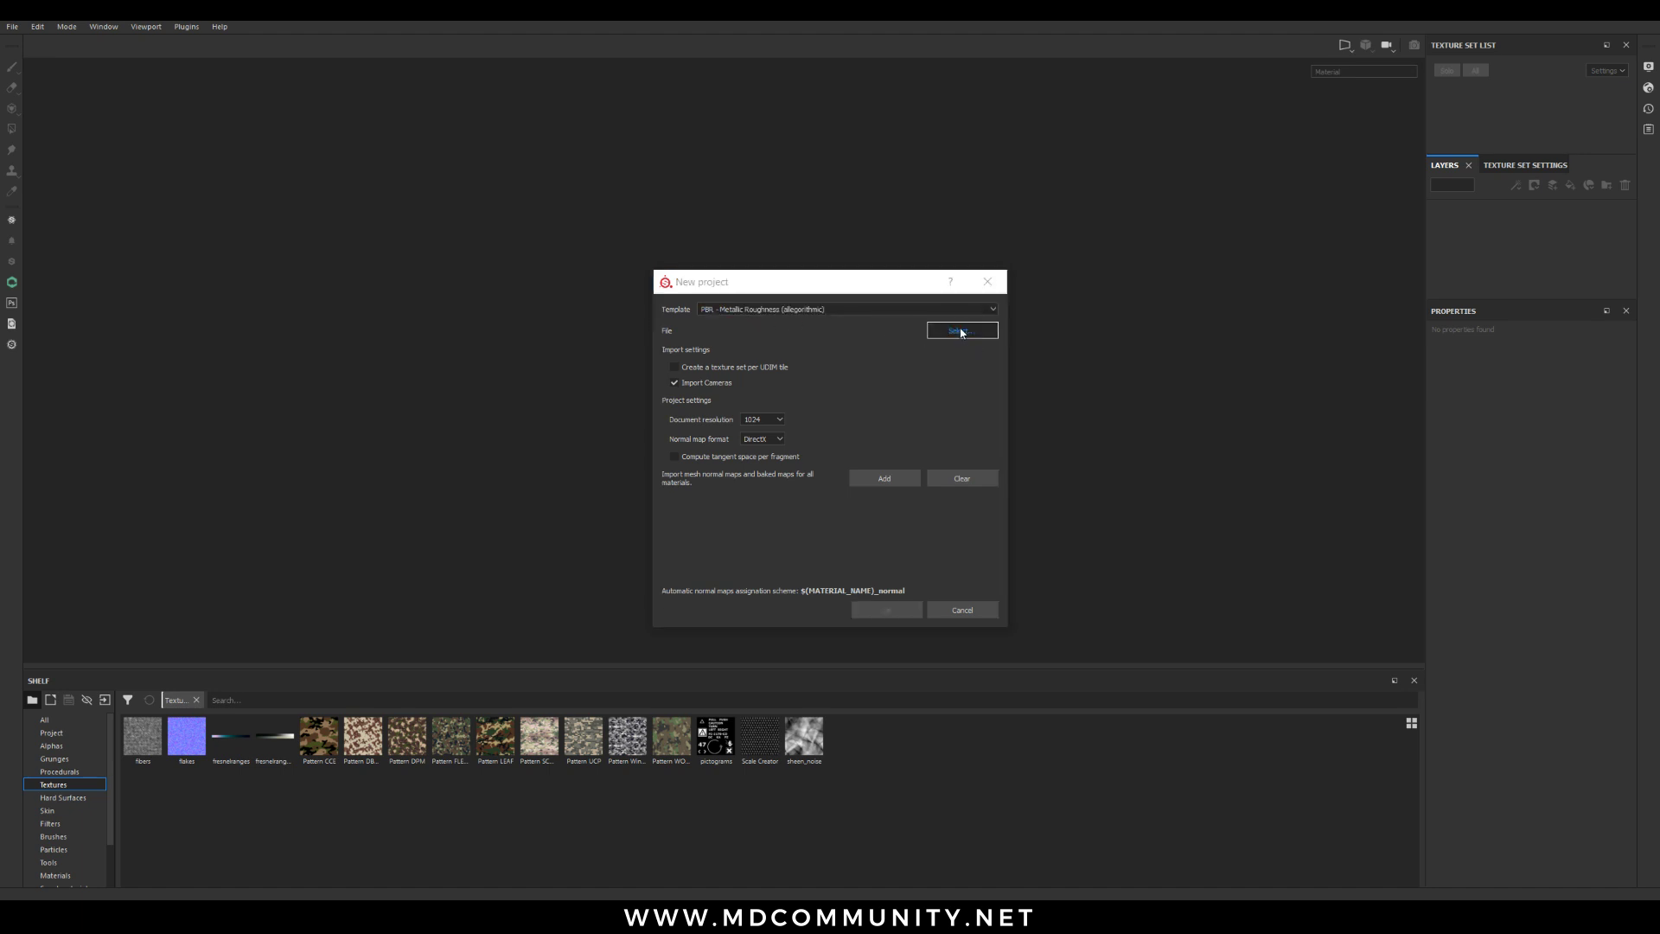
scroll(908, 545, "down", 4)
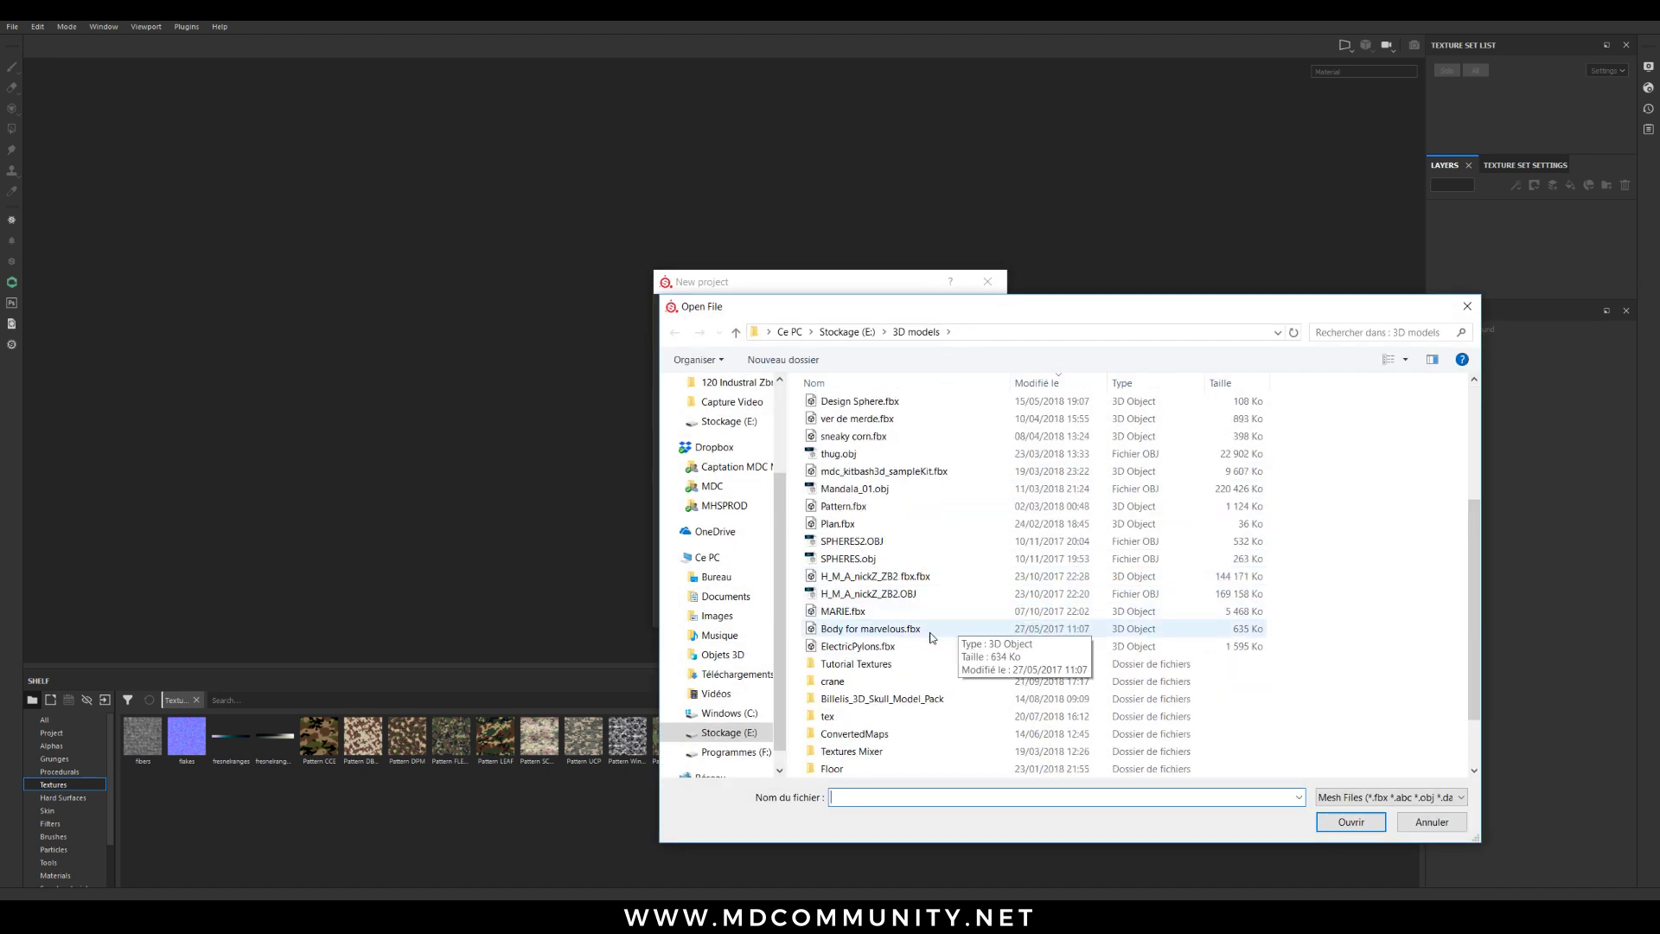
double_click(867, 629)
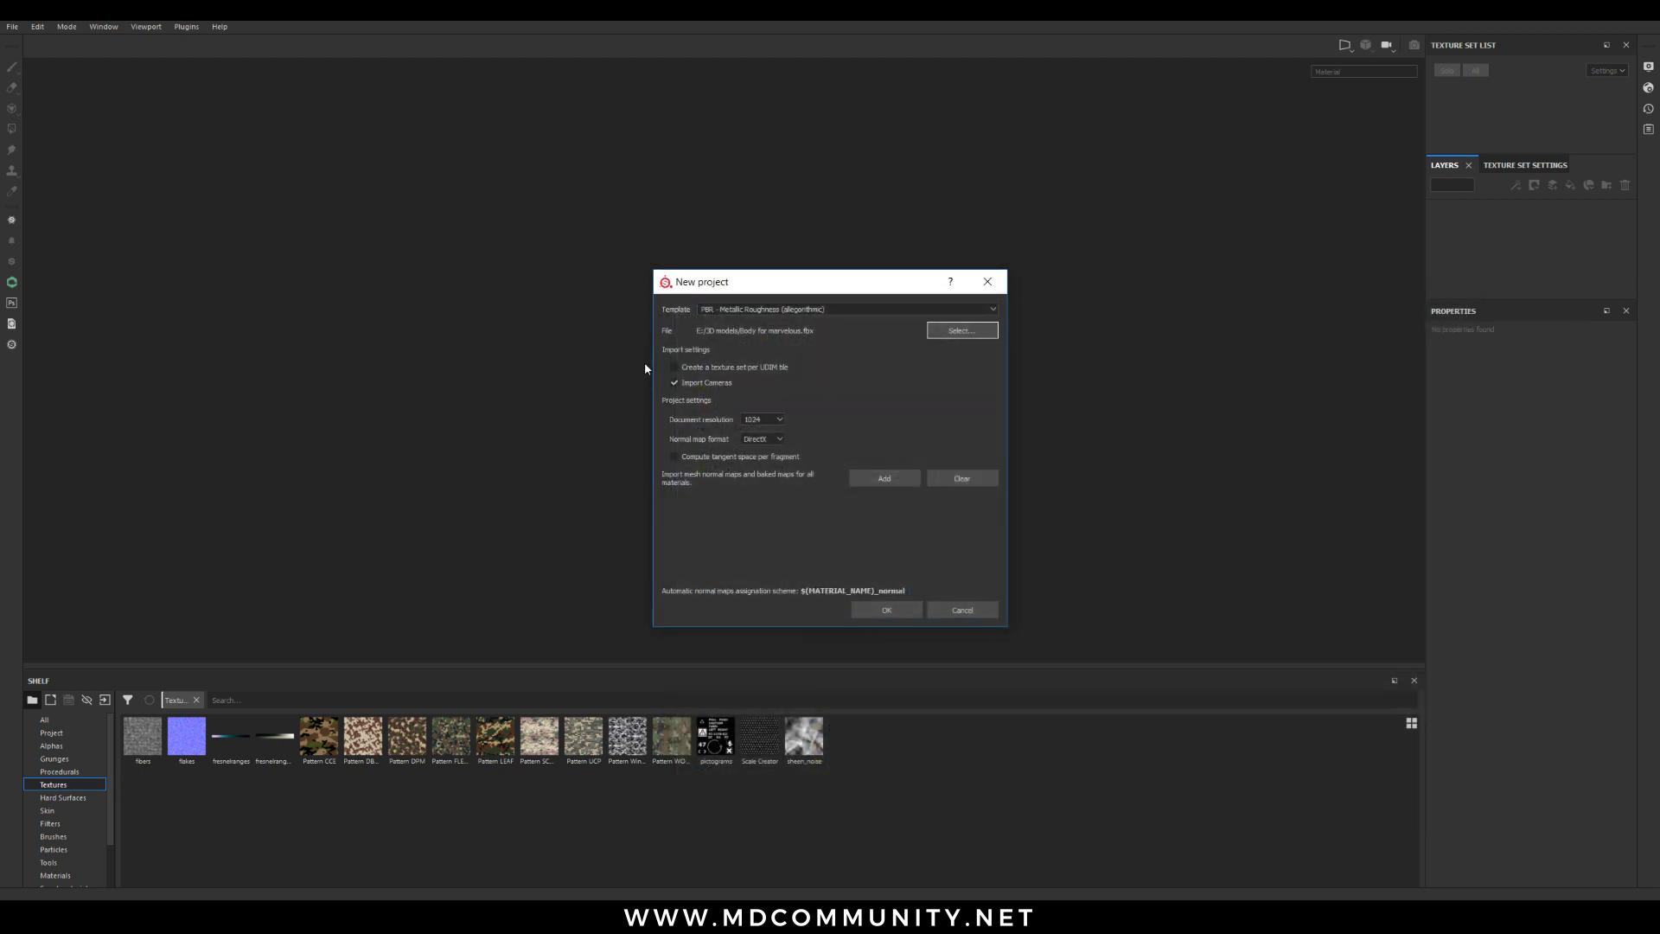
left_click(759, 440)
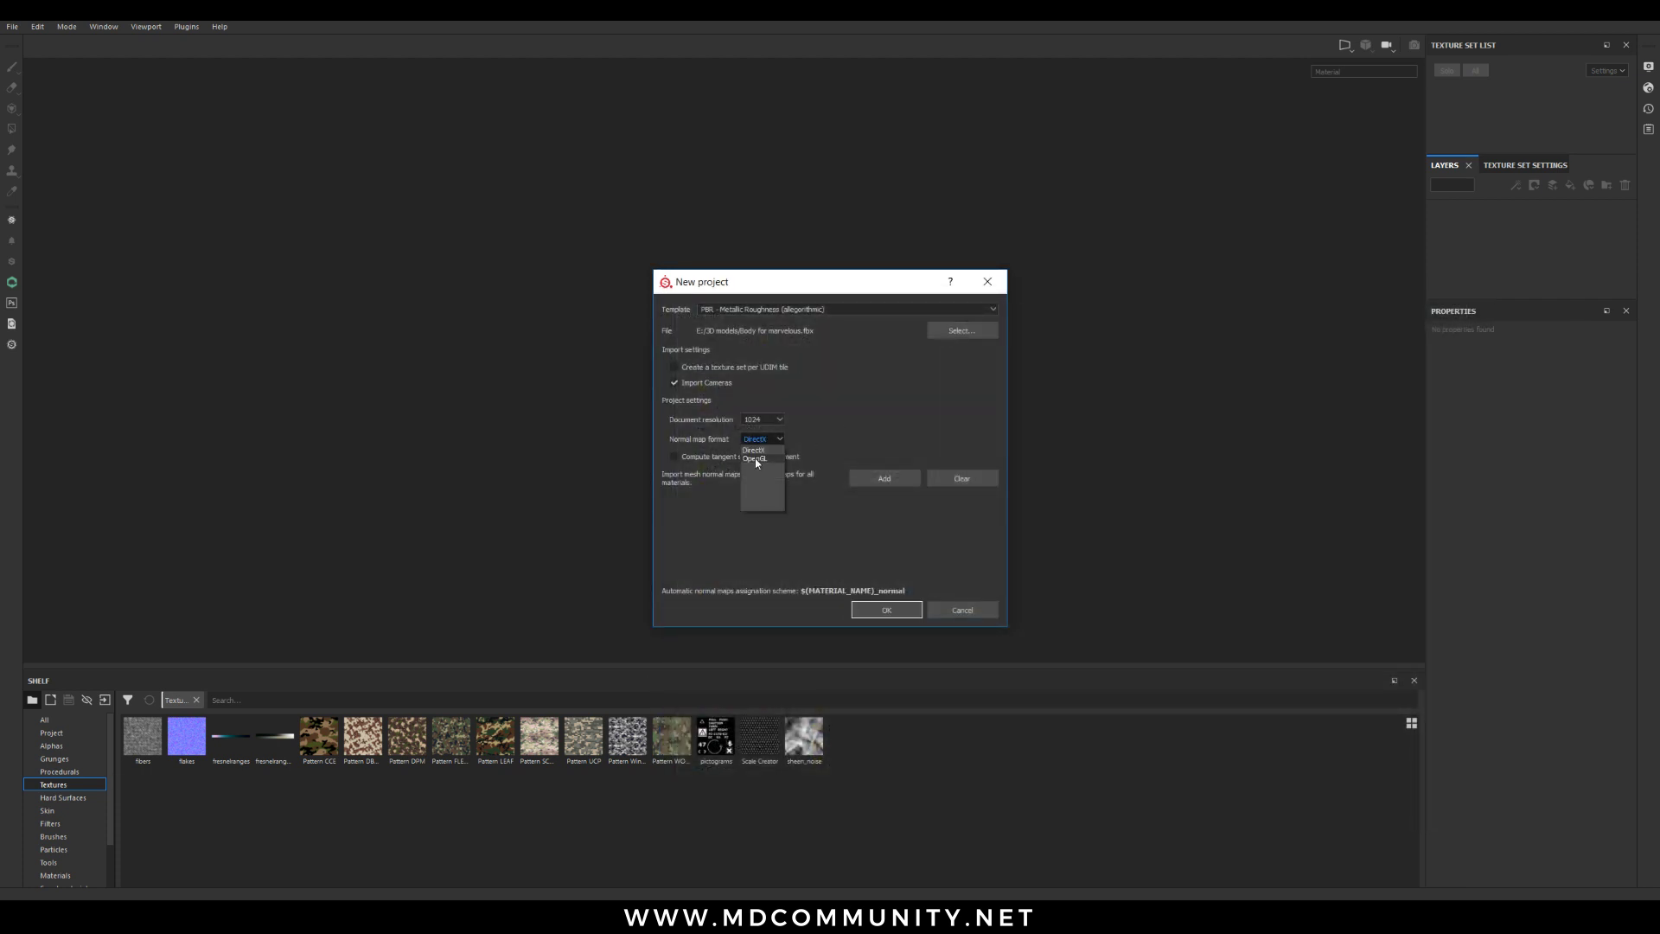
left_click(754, 459)
left_click_drag(826, 291, 746, 205)
left_click(806, 524)
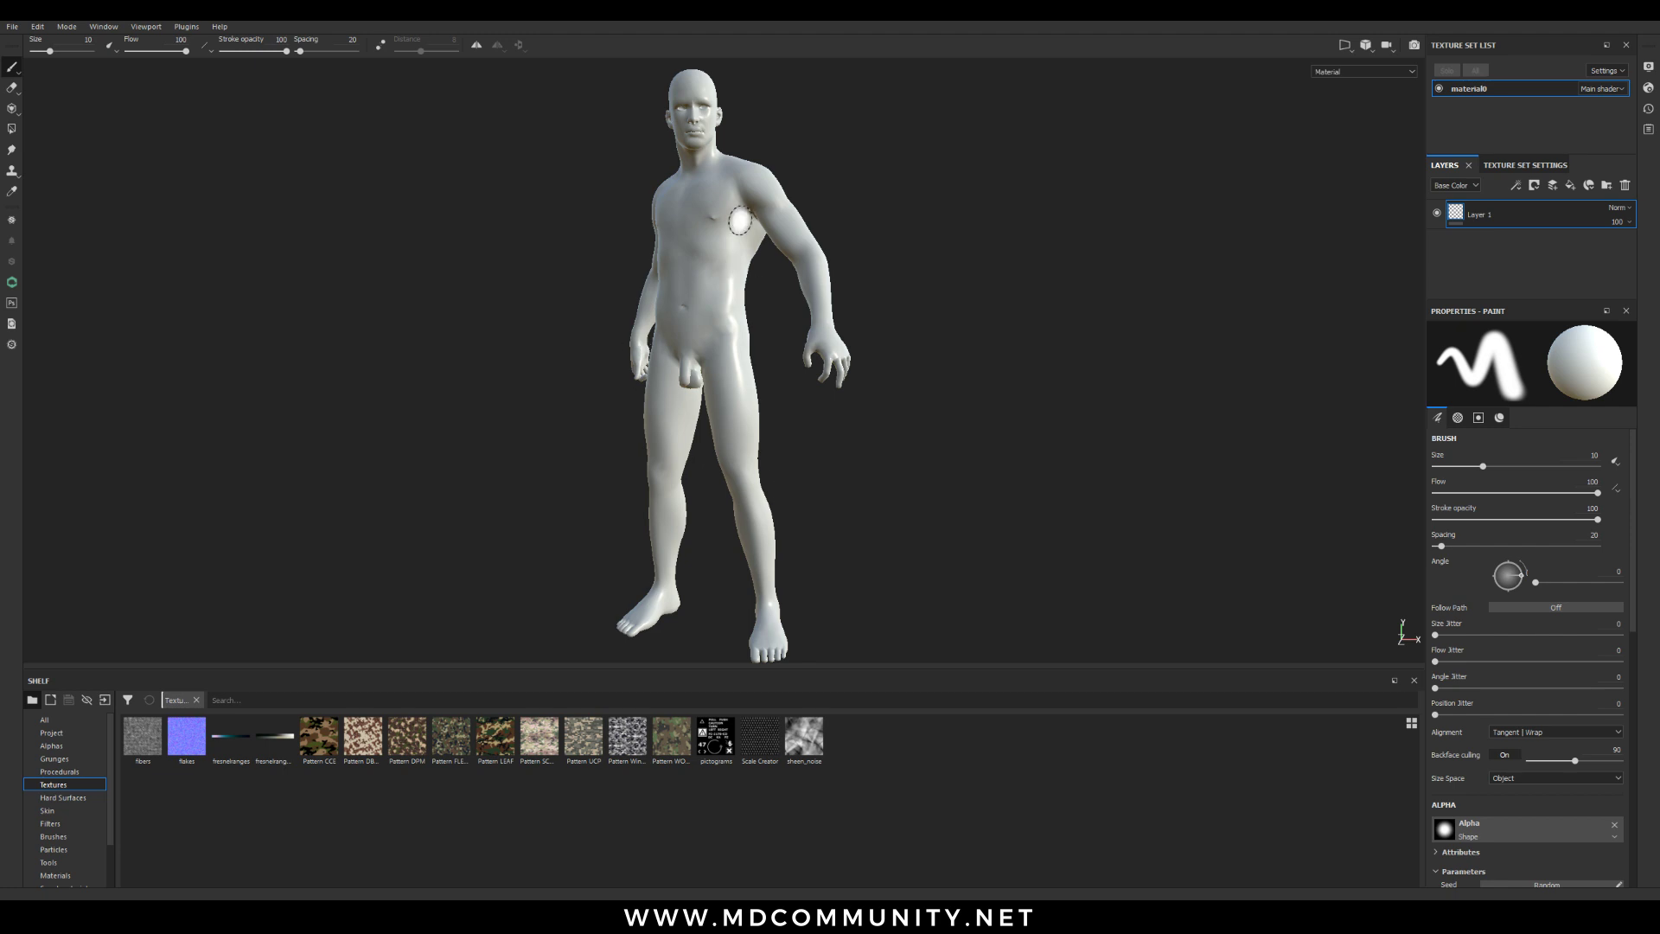
Paint a test brush stroke down the body's chest and undo it
middle_click_drag(741, 223, 762, 342, "alt")
left_click_drag(700, 311, 689, 345, "alt")
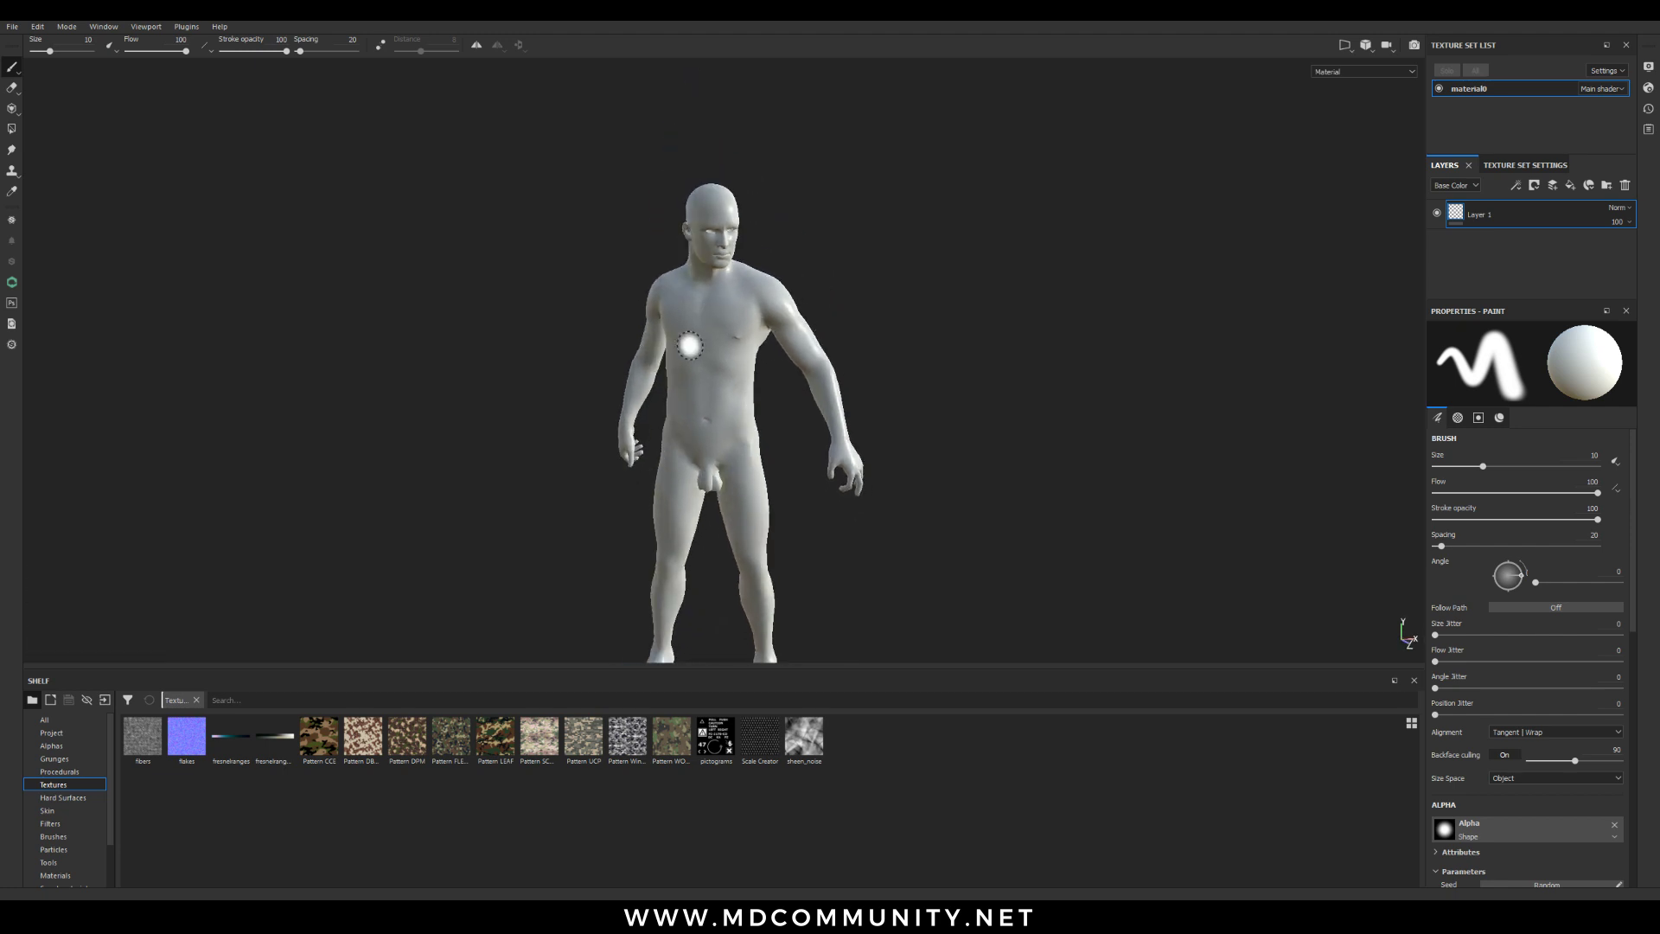
right_click_drag(683, 257, 678, 340, "alt")
middle_click_drag(678, 341, 659, 461, "alt")
left_click_drag(659, 461, 693, 422, "alt")
middle_click_drag(701, 437, 709, 254, "alt")
mouse_move(713, 467)
left_mouse_down("alt")
mouse_move(750, 304)
mouse_move(649, 419)
mouse_move(662, 593)
mouse_move(645, 649)
left_mouse_up("alt")
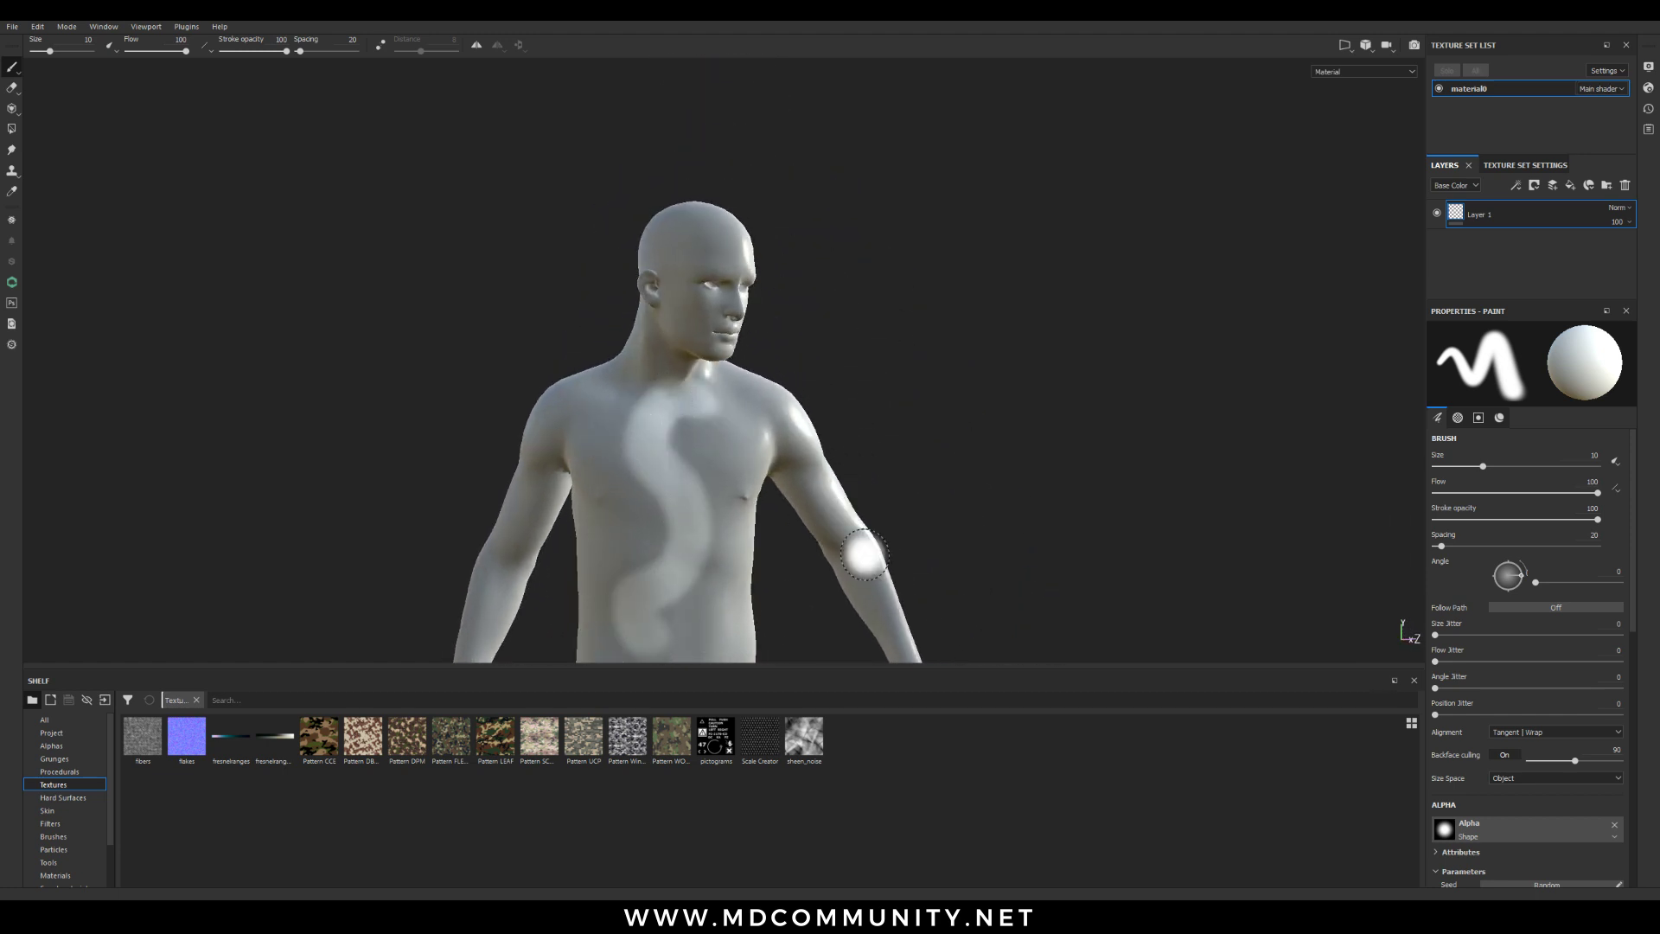
key("ctrl+z")
Display the texture set settings and enlarge their area to show all channels and mesh map slots
mouse_move(734, 445)
left_mouse_down("alt")
mouse_move(759, 426)
mouse_move(745, 438)
left_mouse_up("alt")
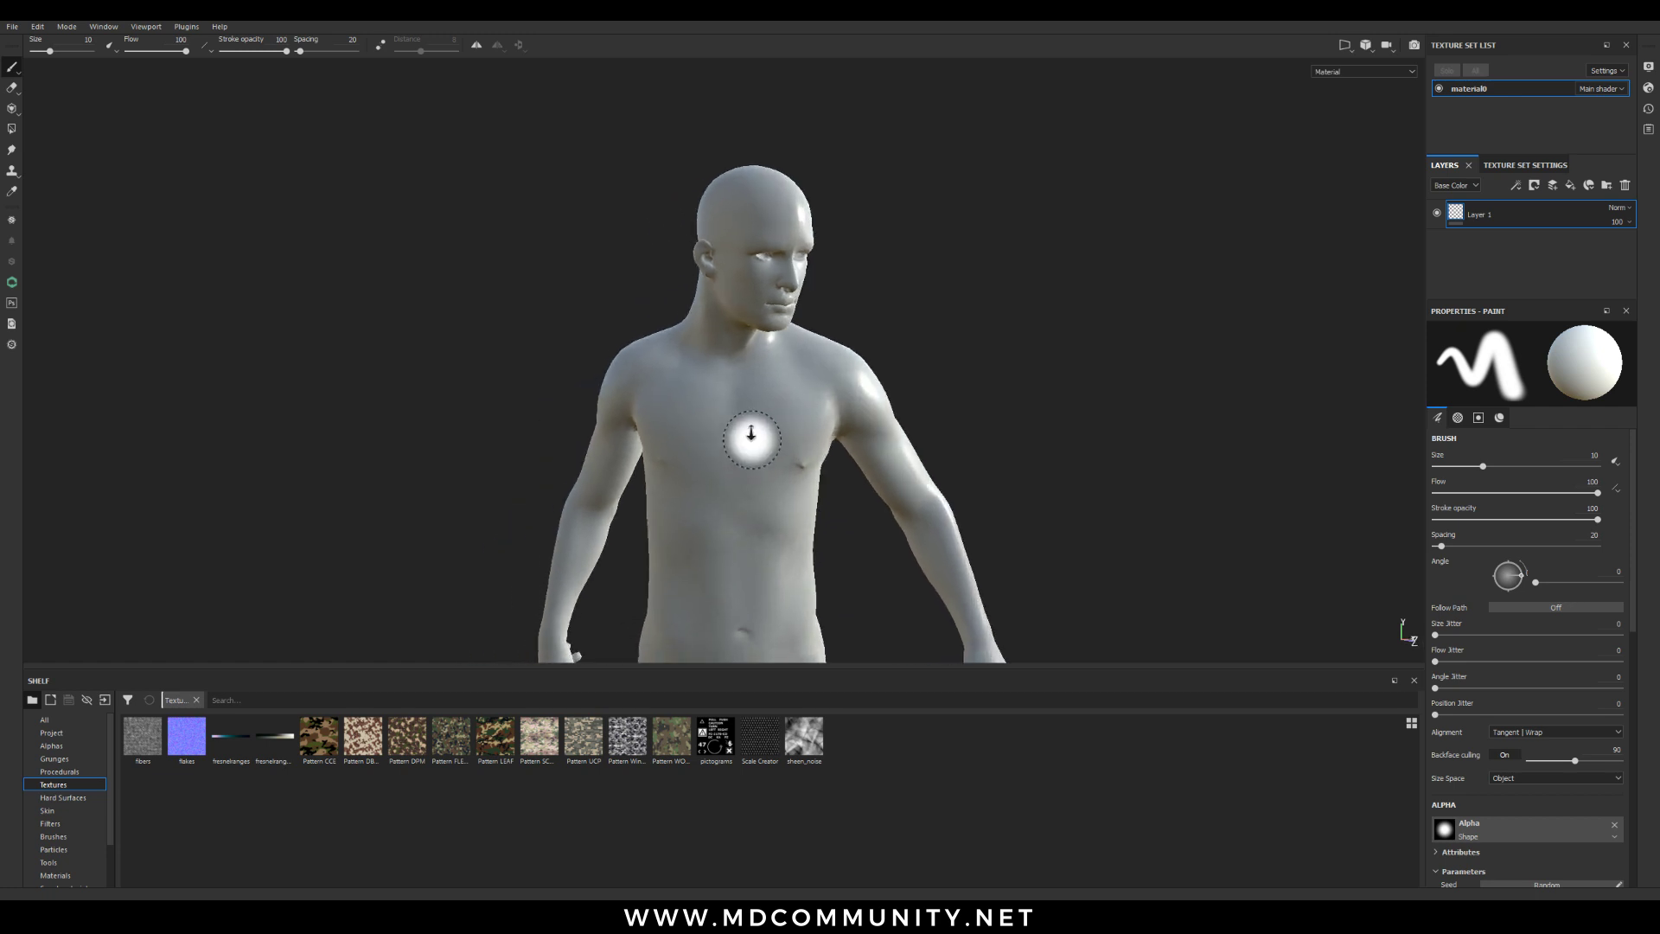
right_click_drag(744, 438, 718, 523, "alt")
mouse_move(717, 523)
left_mouse_down("alt")
mouse_move(759, 436)
mouse_move(733, 452)
left_mouse_up("alt")
left_click(733, 452)
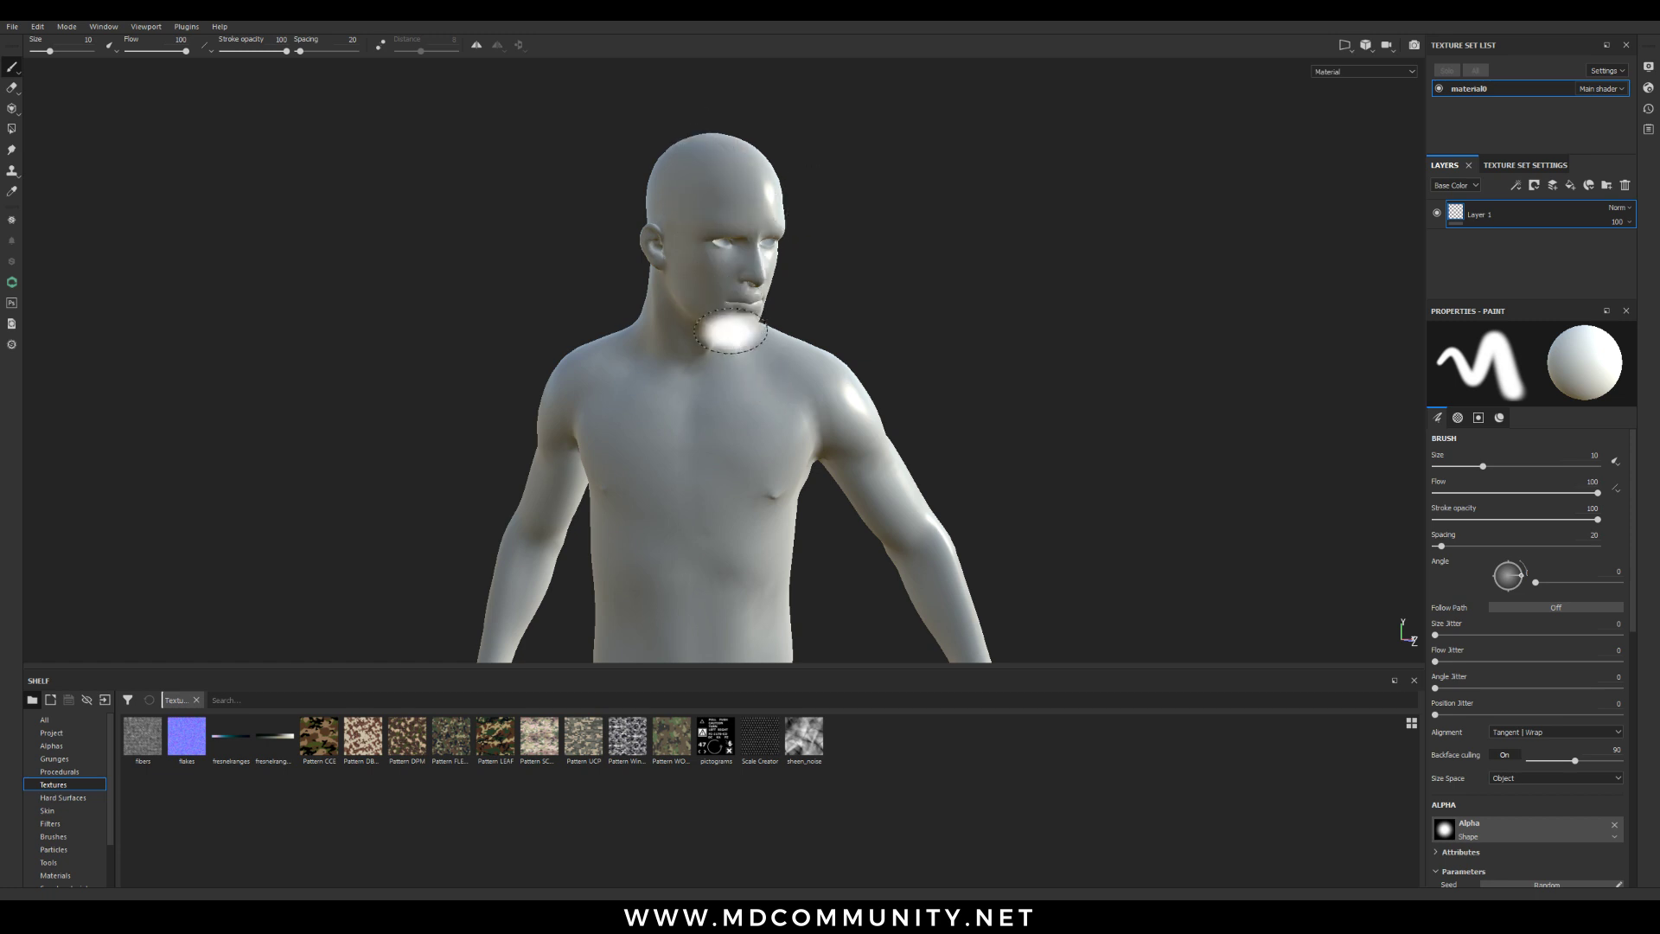
left_click(1512, 168)
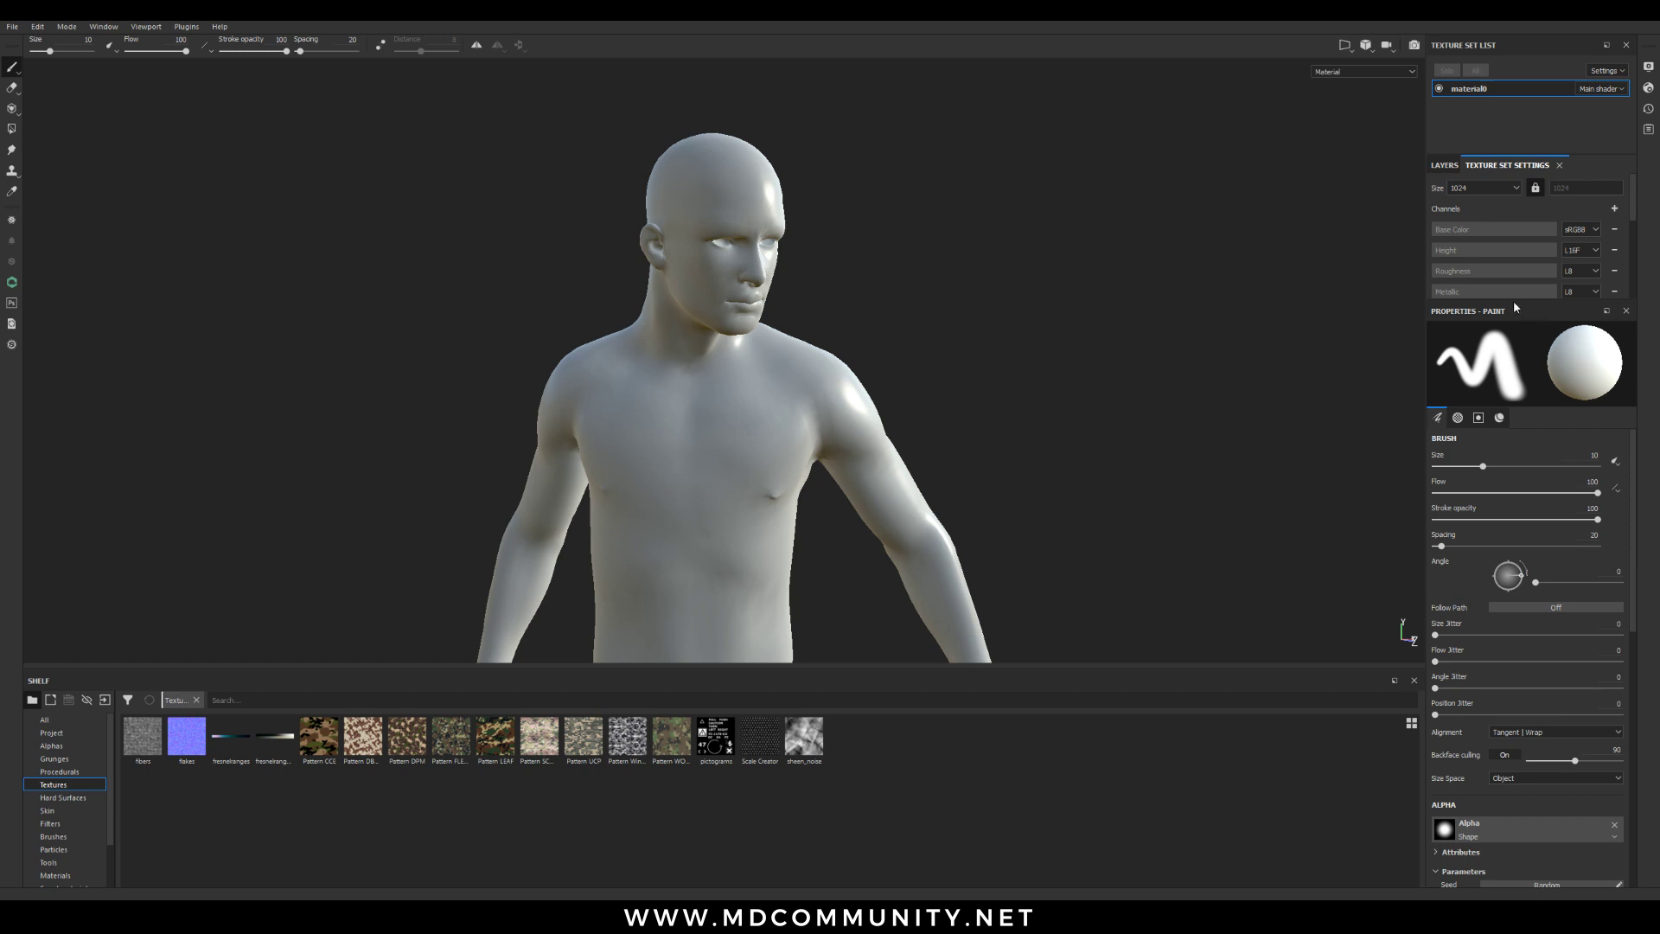
mouse_move(1514, 302)
left_mouse_down()
mouse_move(1530, 540)
mouse_move(1529, 519)
left_mouse_up()
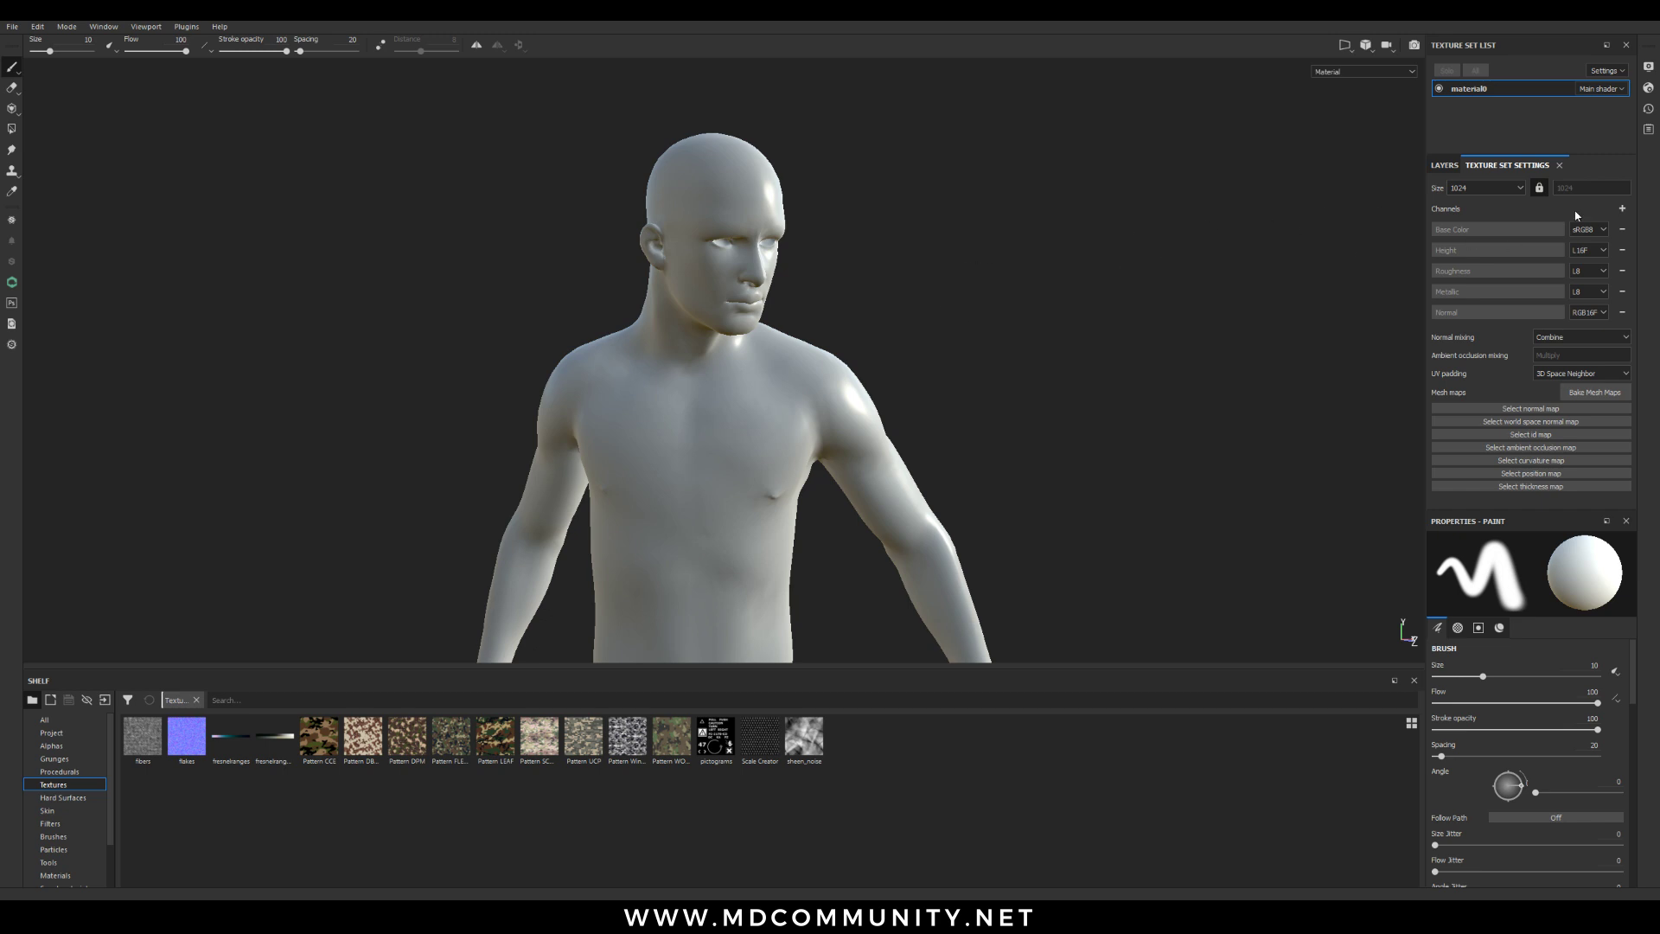
left_click(1503, 192)
scroll(897, 211, "up", 2)
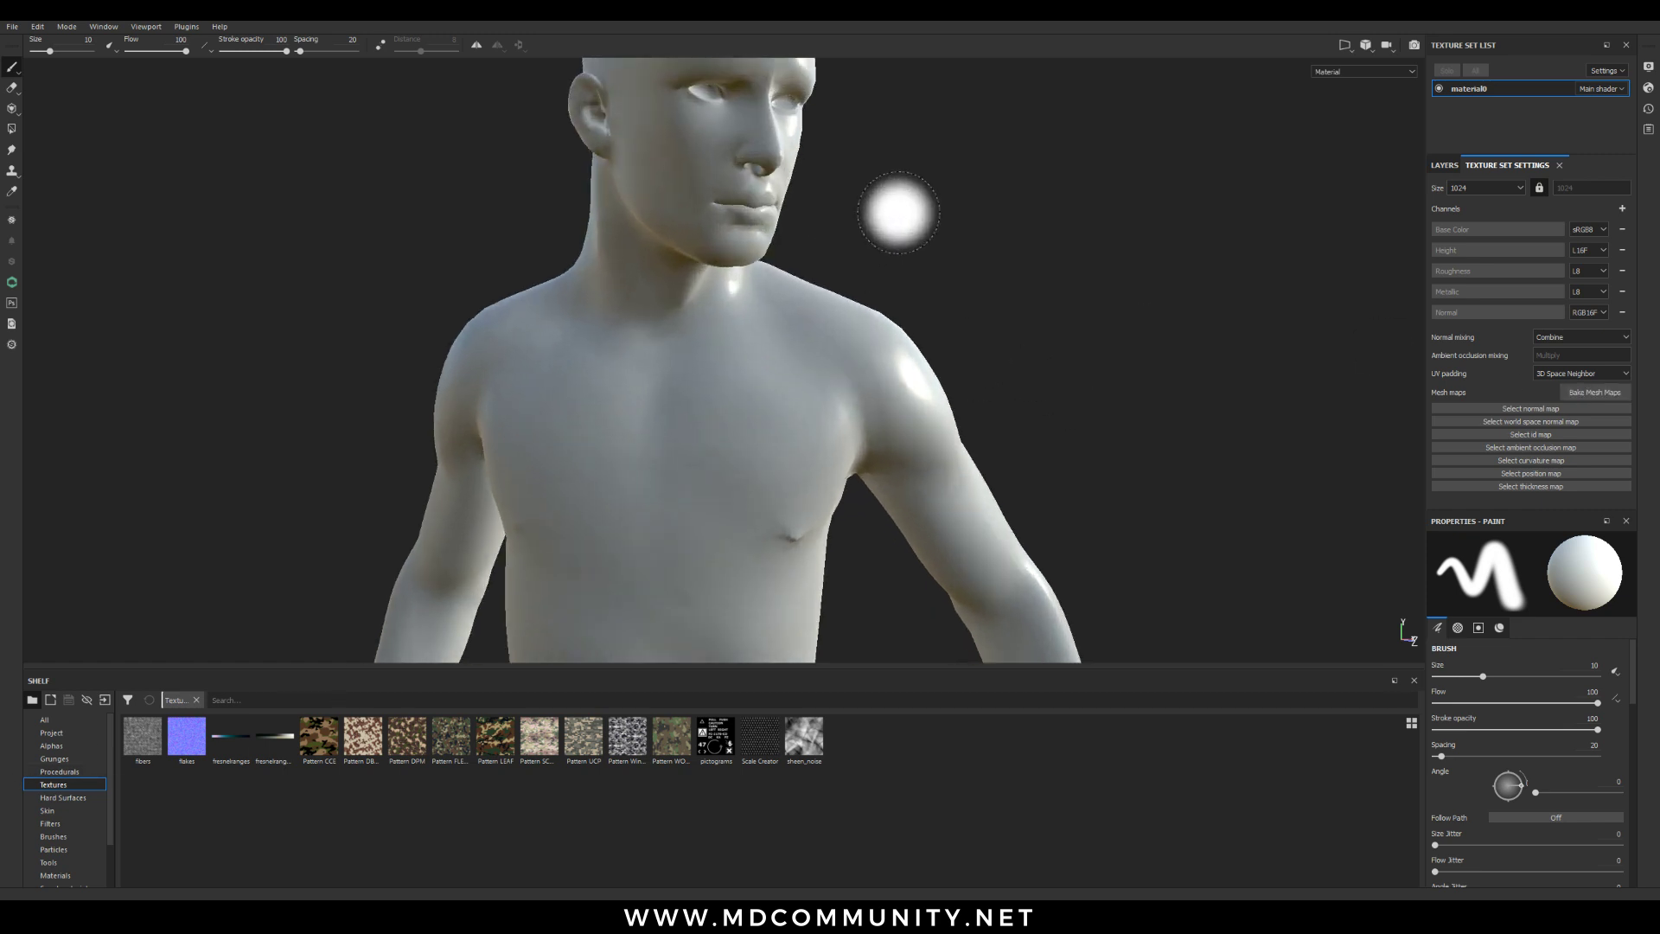
scroll(1037, 260, "up", 1)
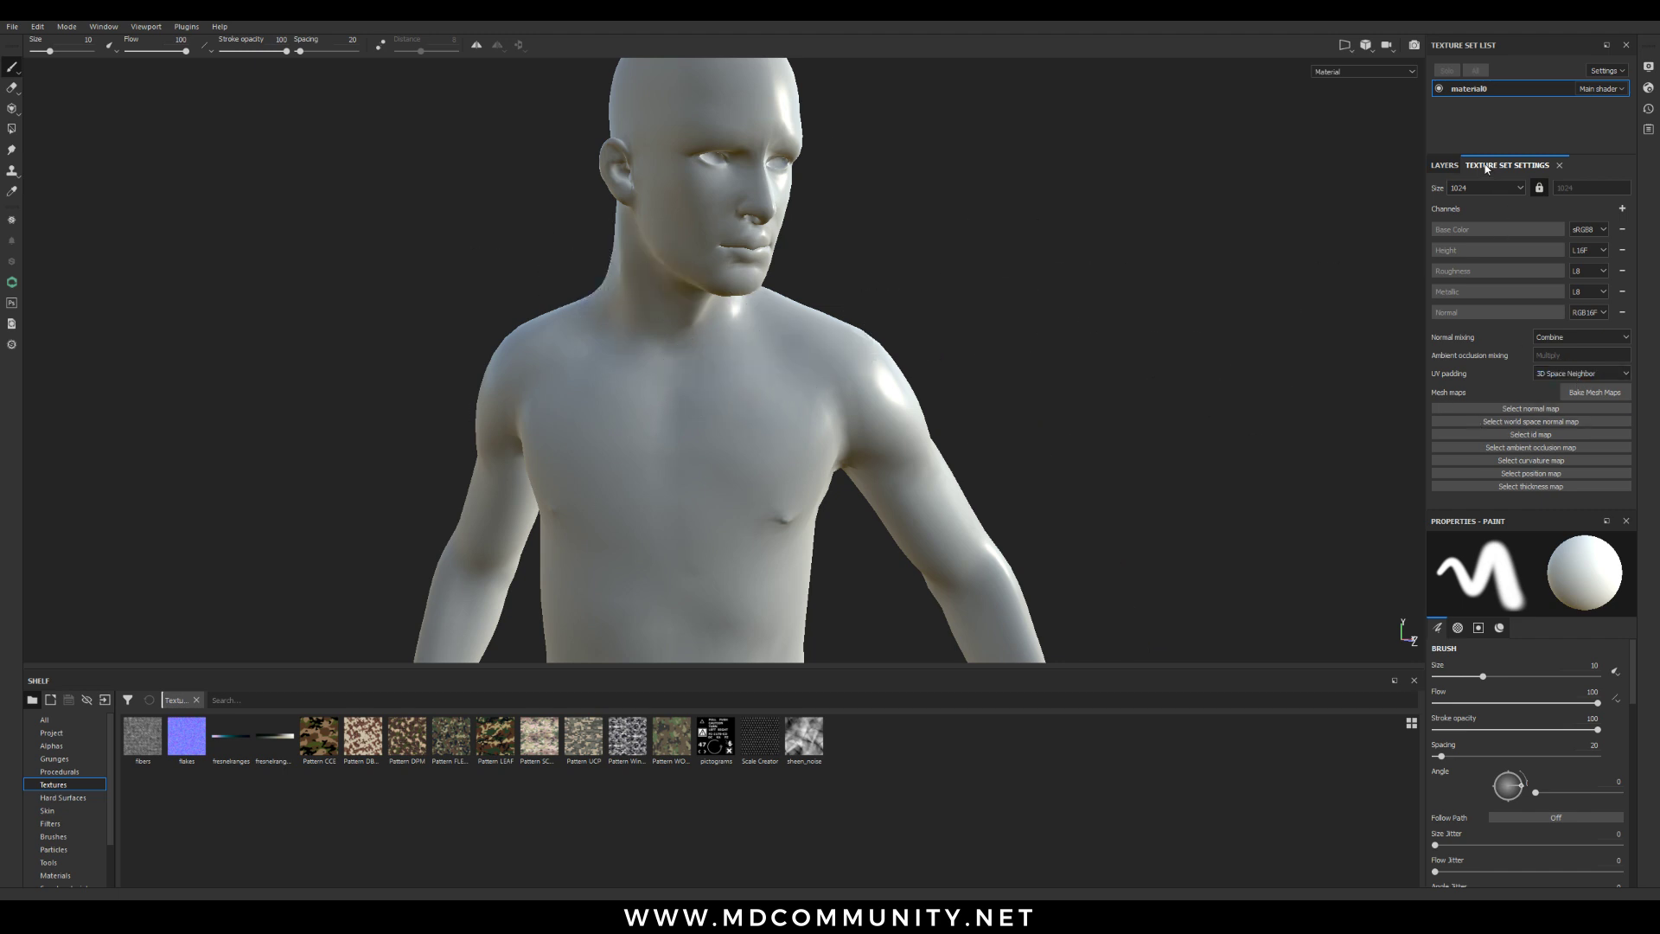
Bake all mesh maps for the body material with an output size of 2048
left_click(1581, 396)
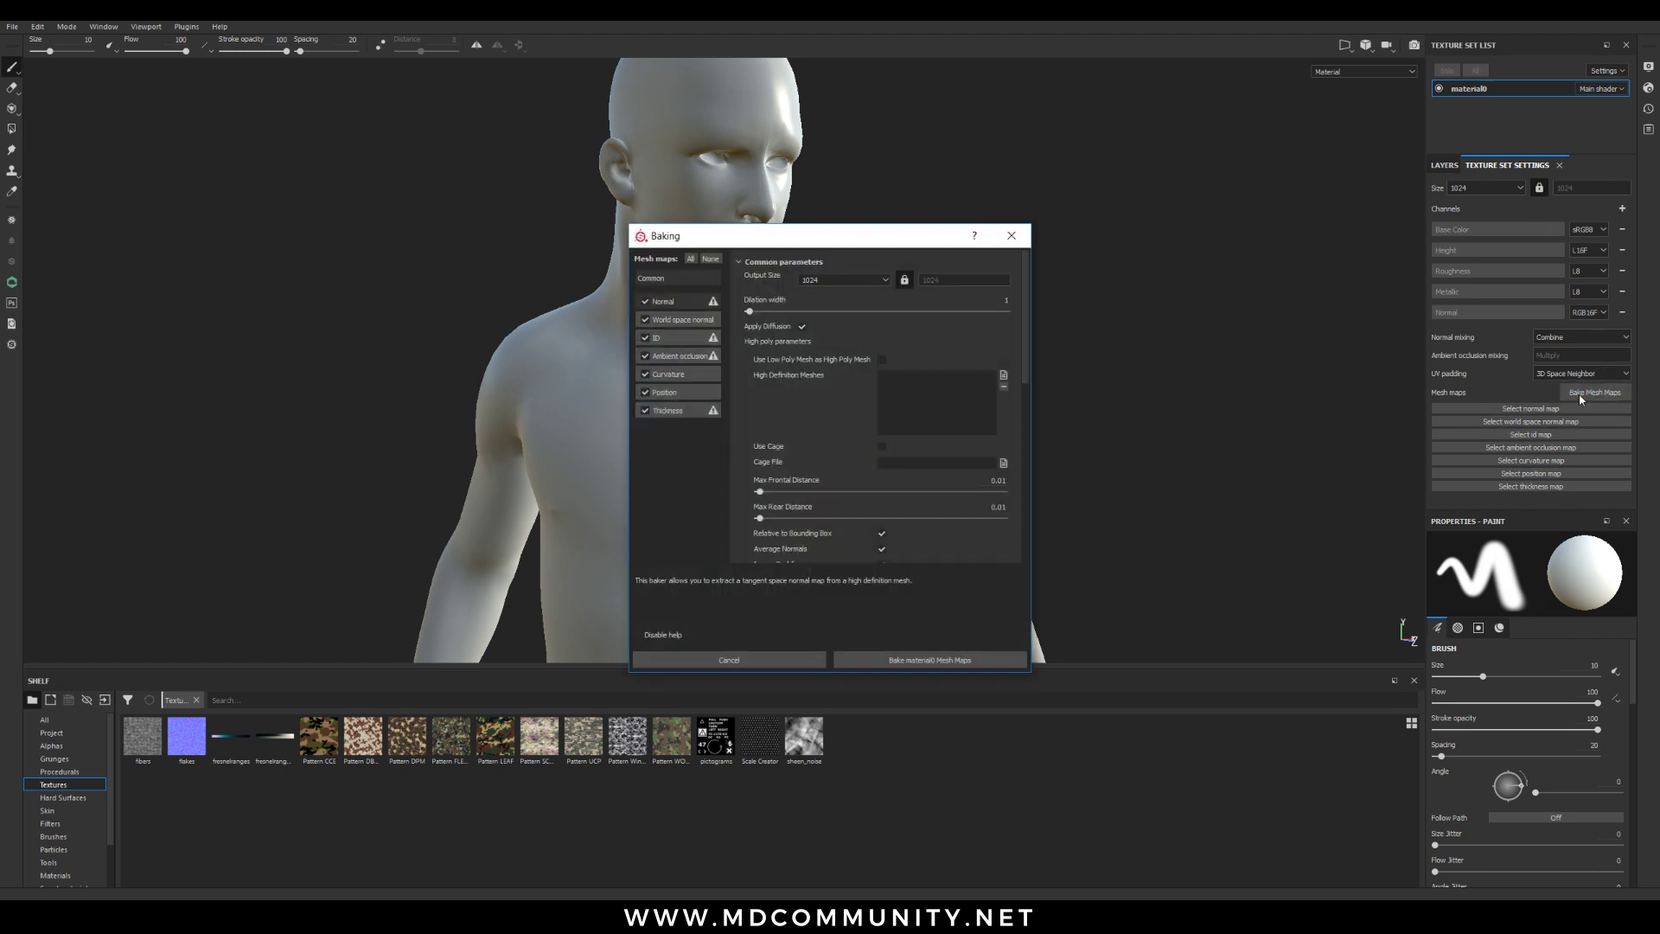
left_click(882, 281)
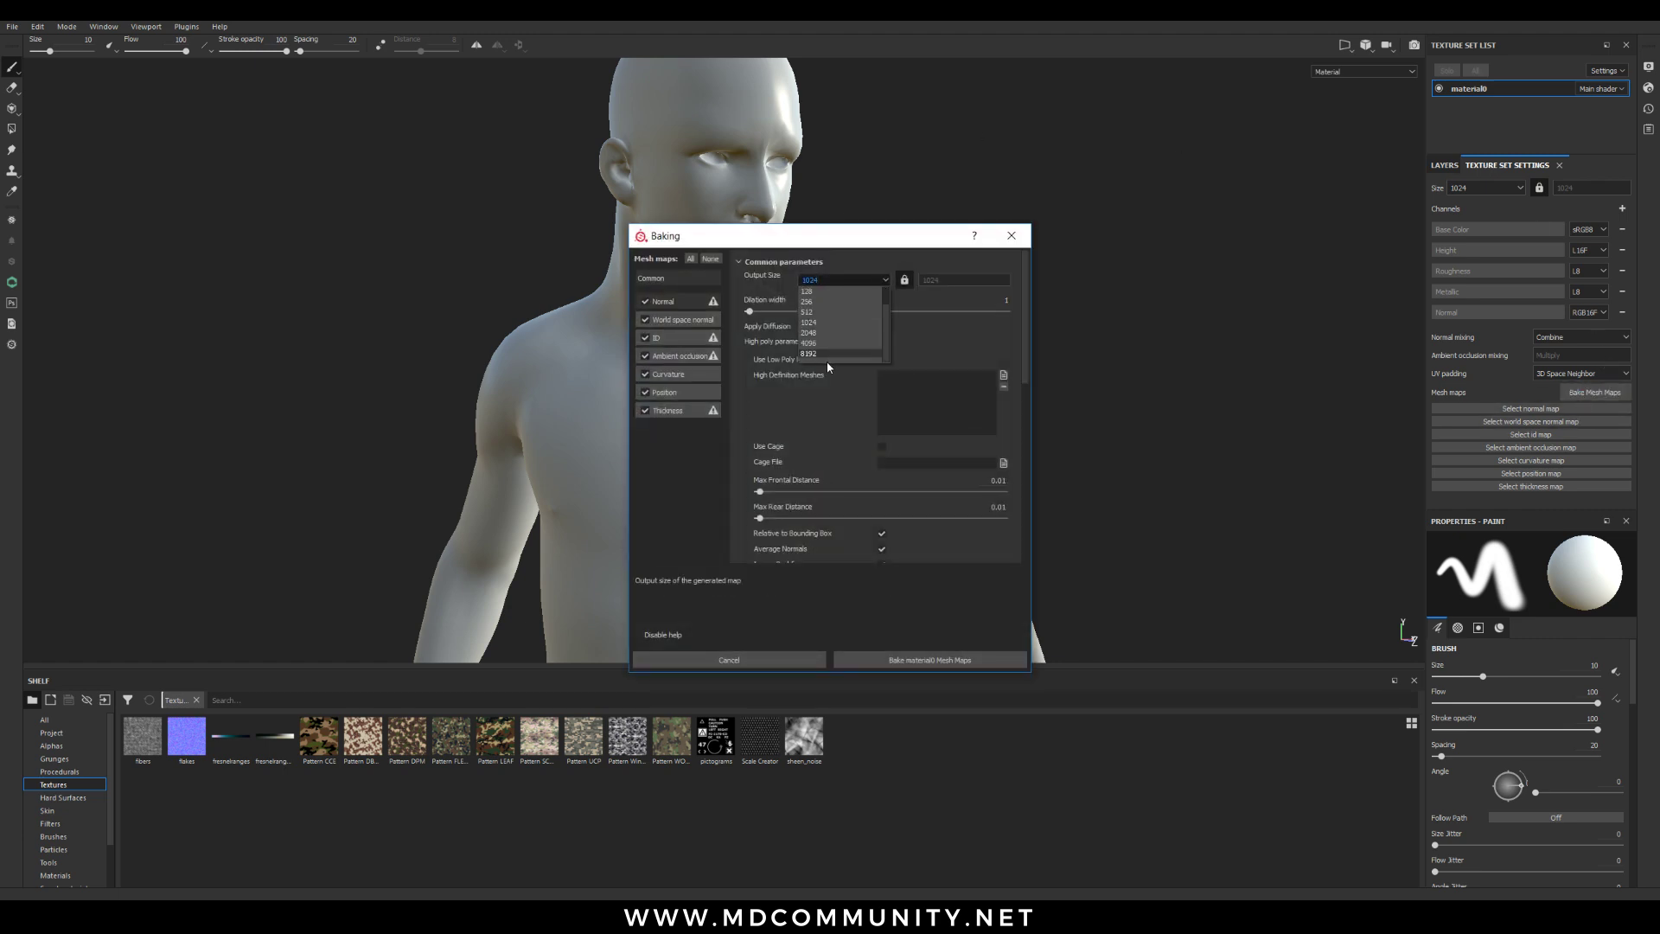
left_click(810, 354)
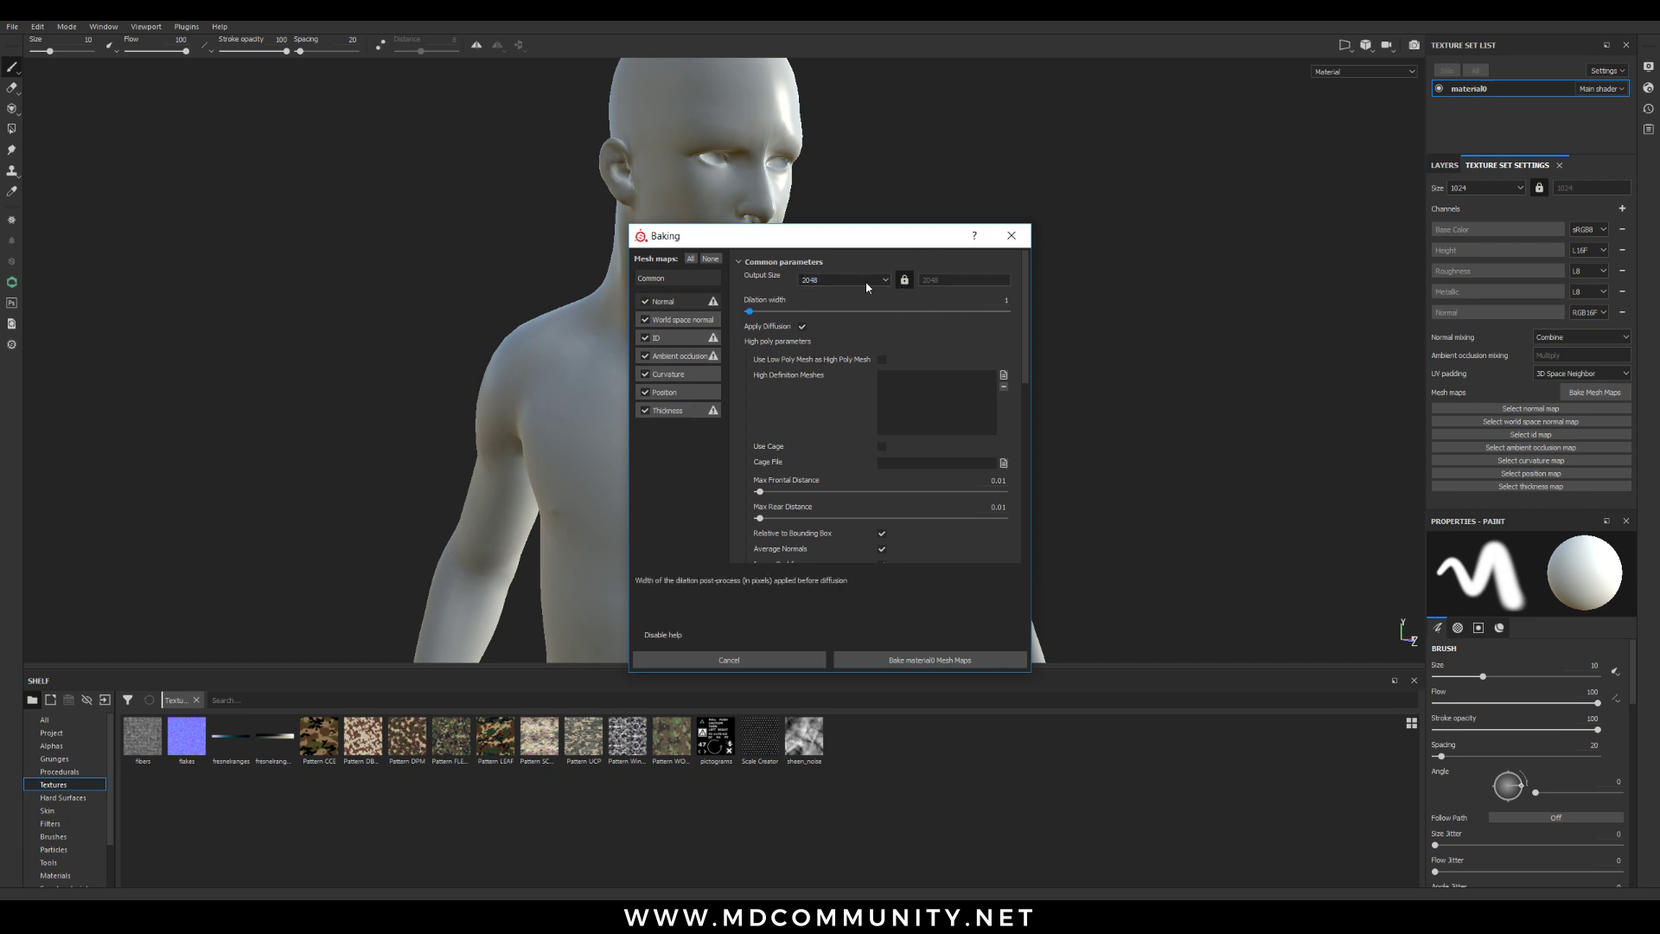
left_click(837, 279)
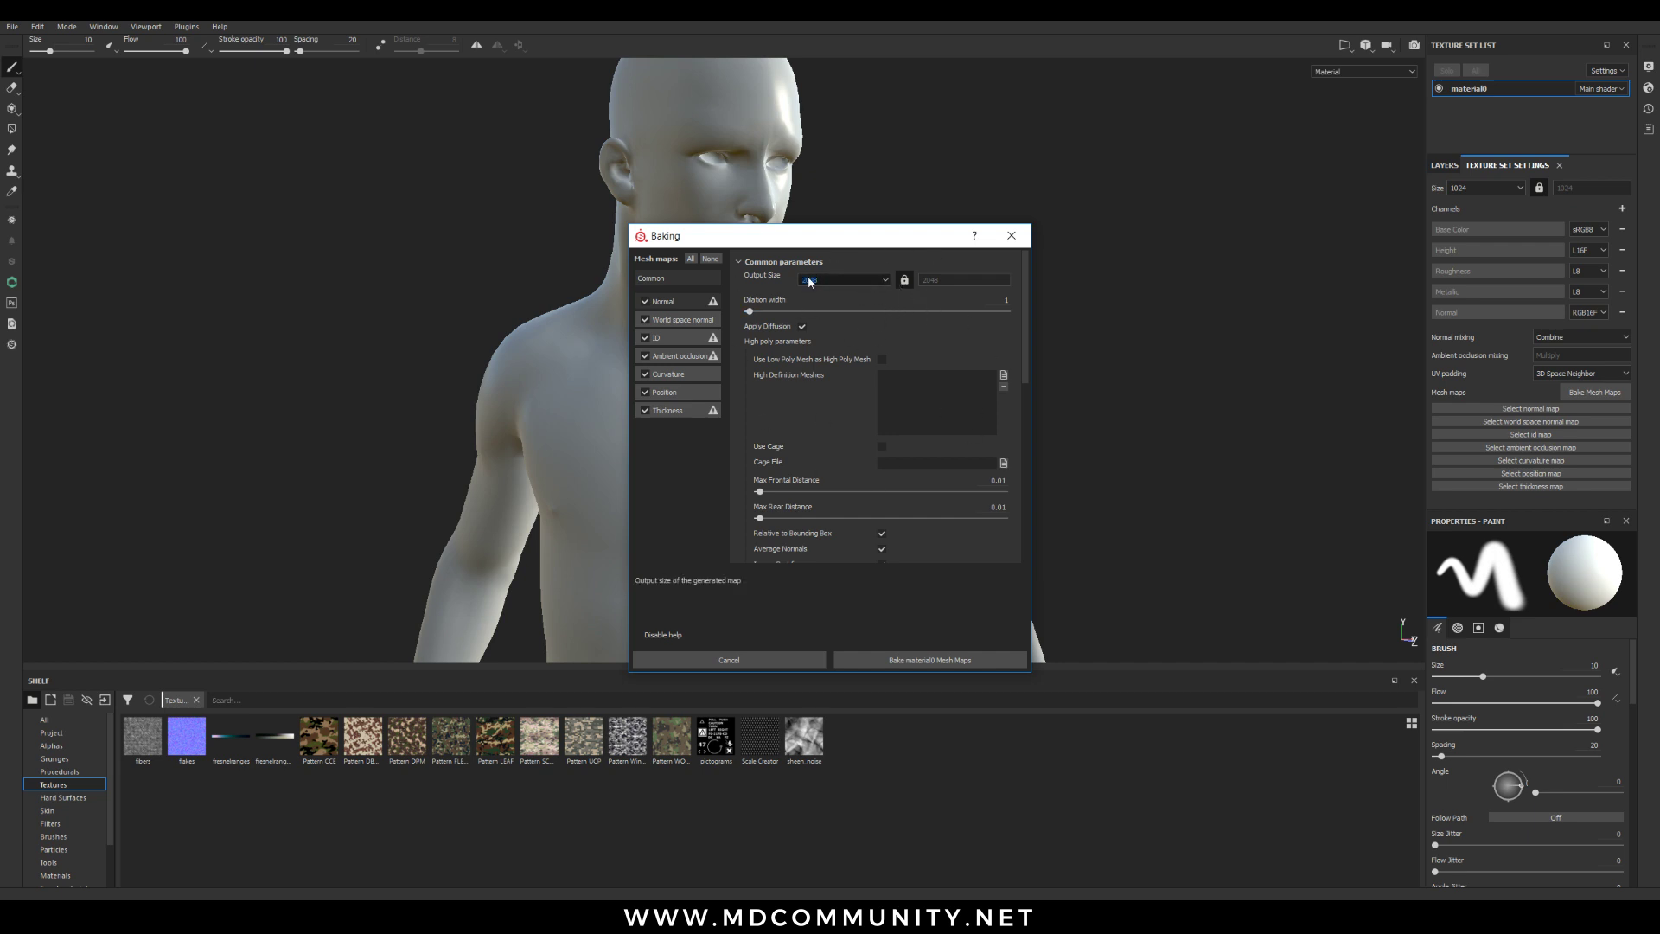
left_click(904, 661)
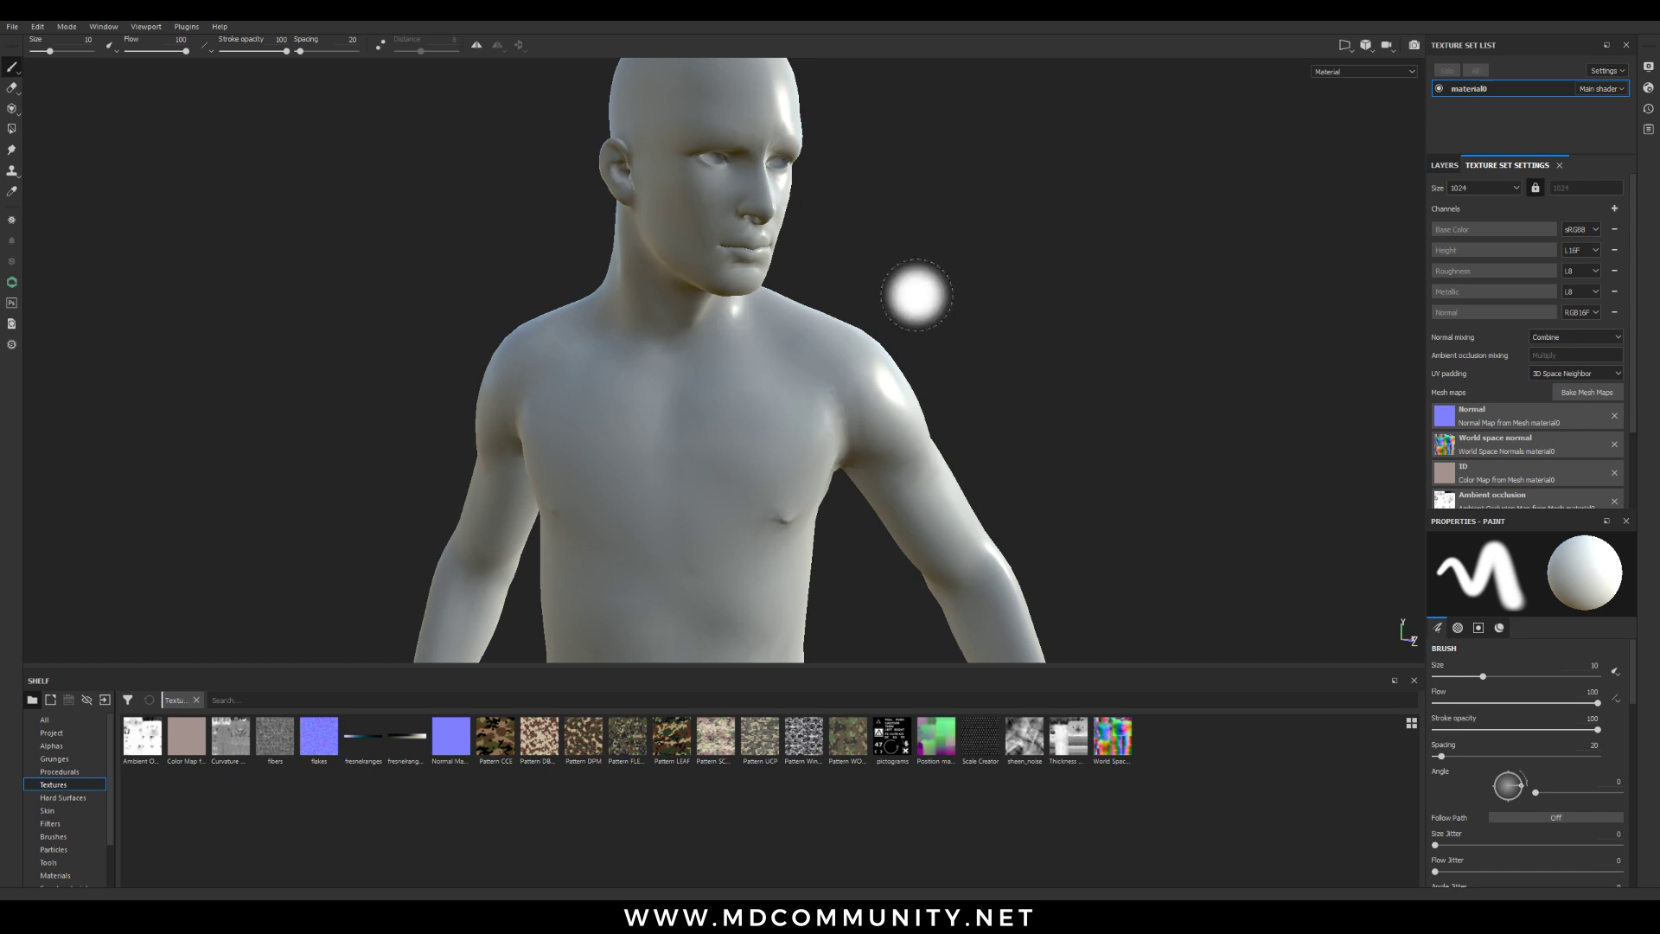
Delete Layer 1 from the layer stack and apply the Steel Wear Armor smart material to the body
middle_click_drag(786, 323, 804, 406, "alt")
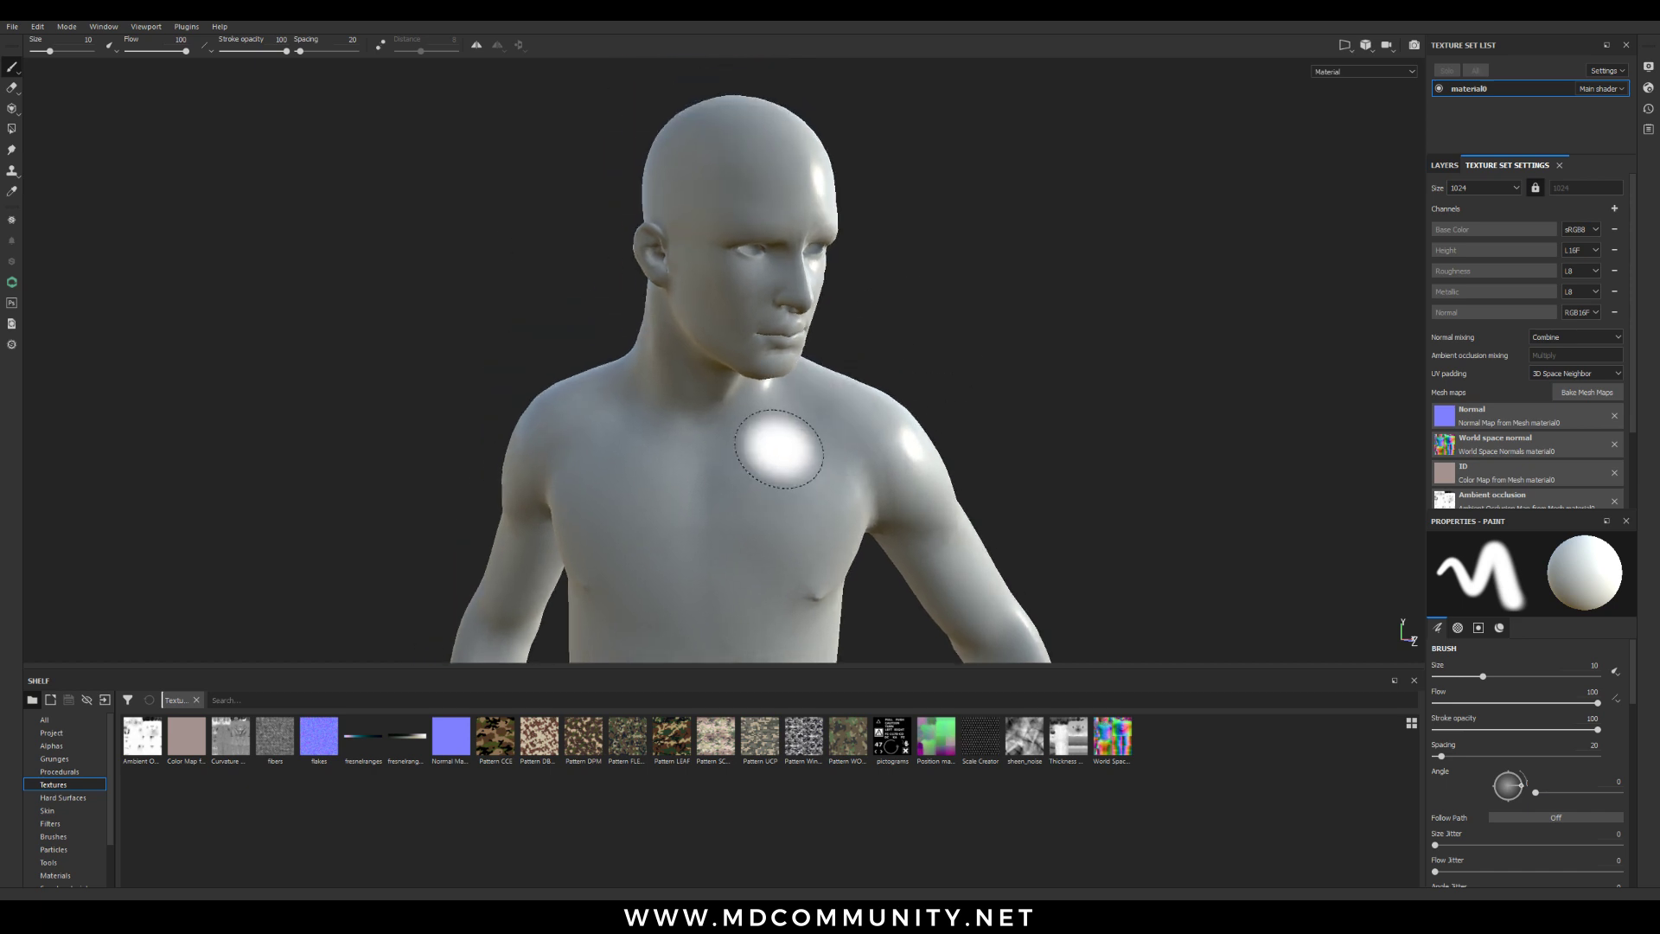
mouse_move(780, 449)
left_mouse_down("alt")
mouse_move(768, 495)
mouse_move(669, 439)
mouse_move(755, 438)
left_mouse_up("alt")
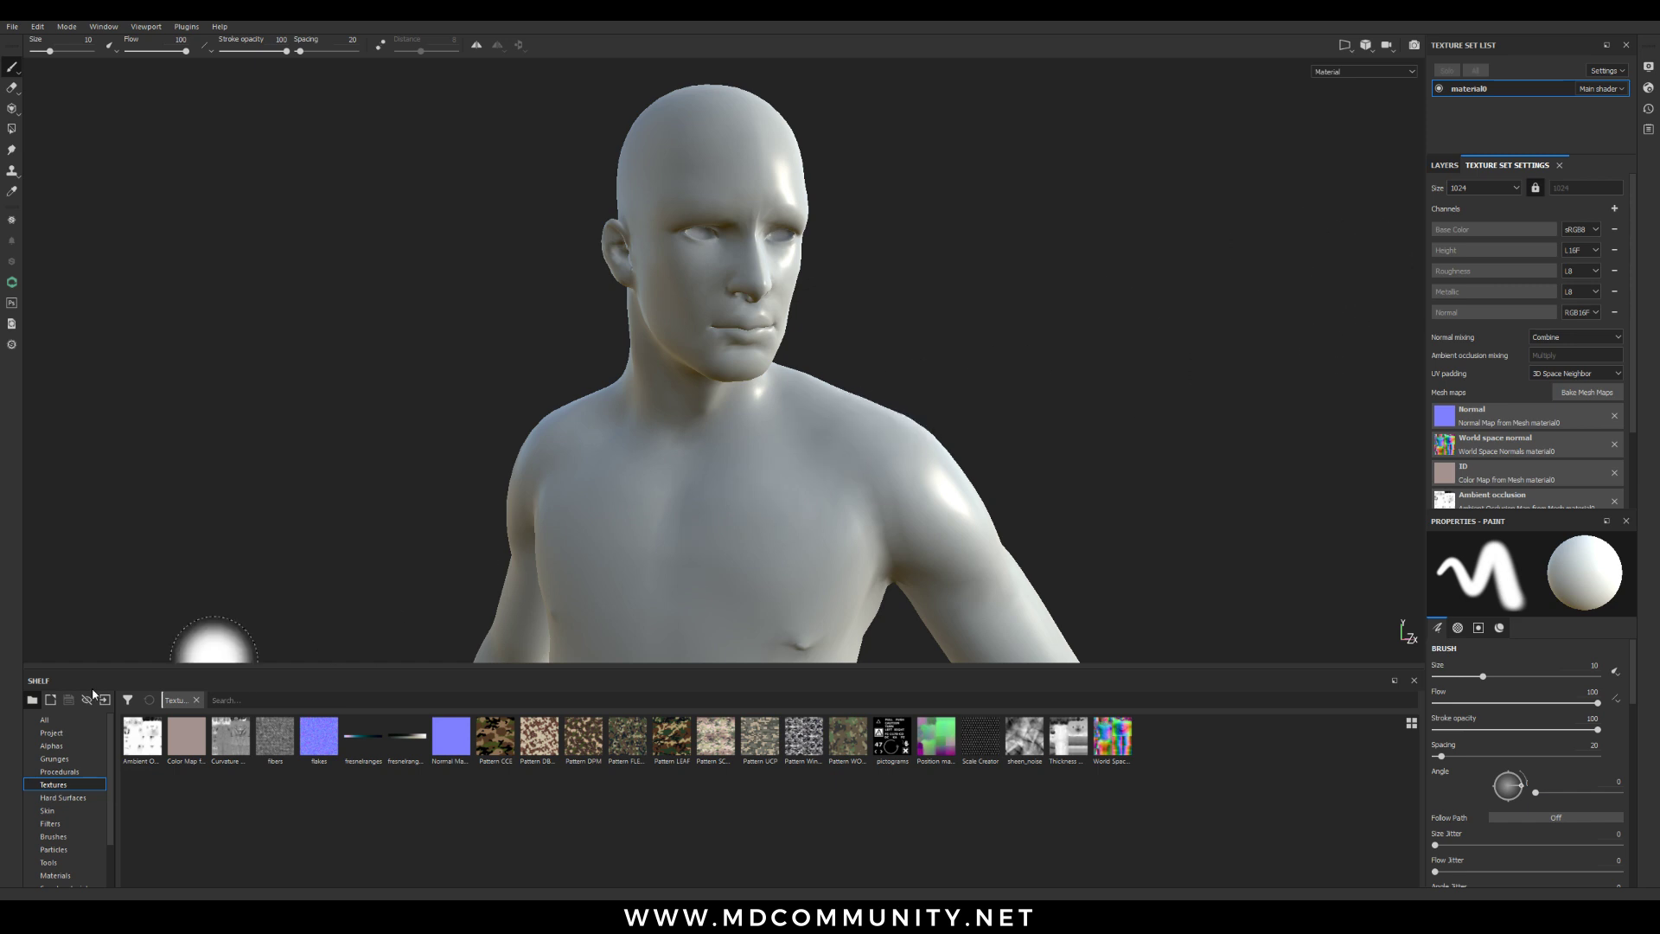
left_click(1447, 166)
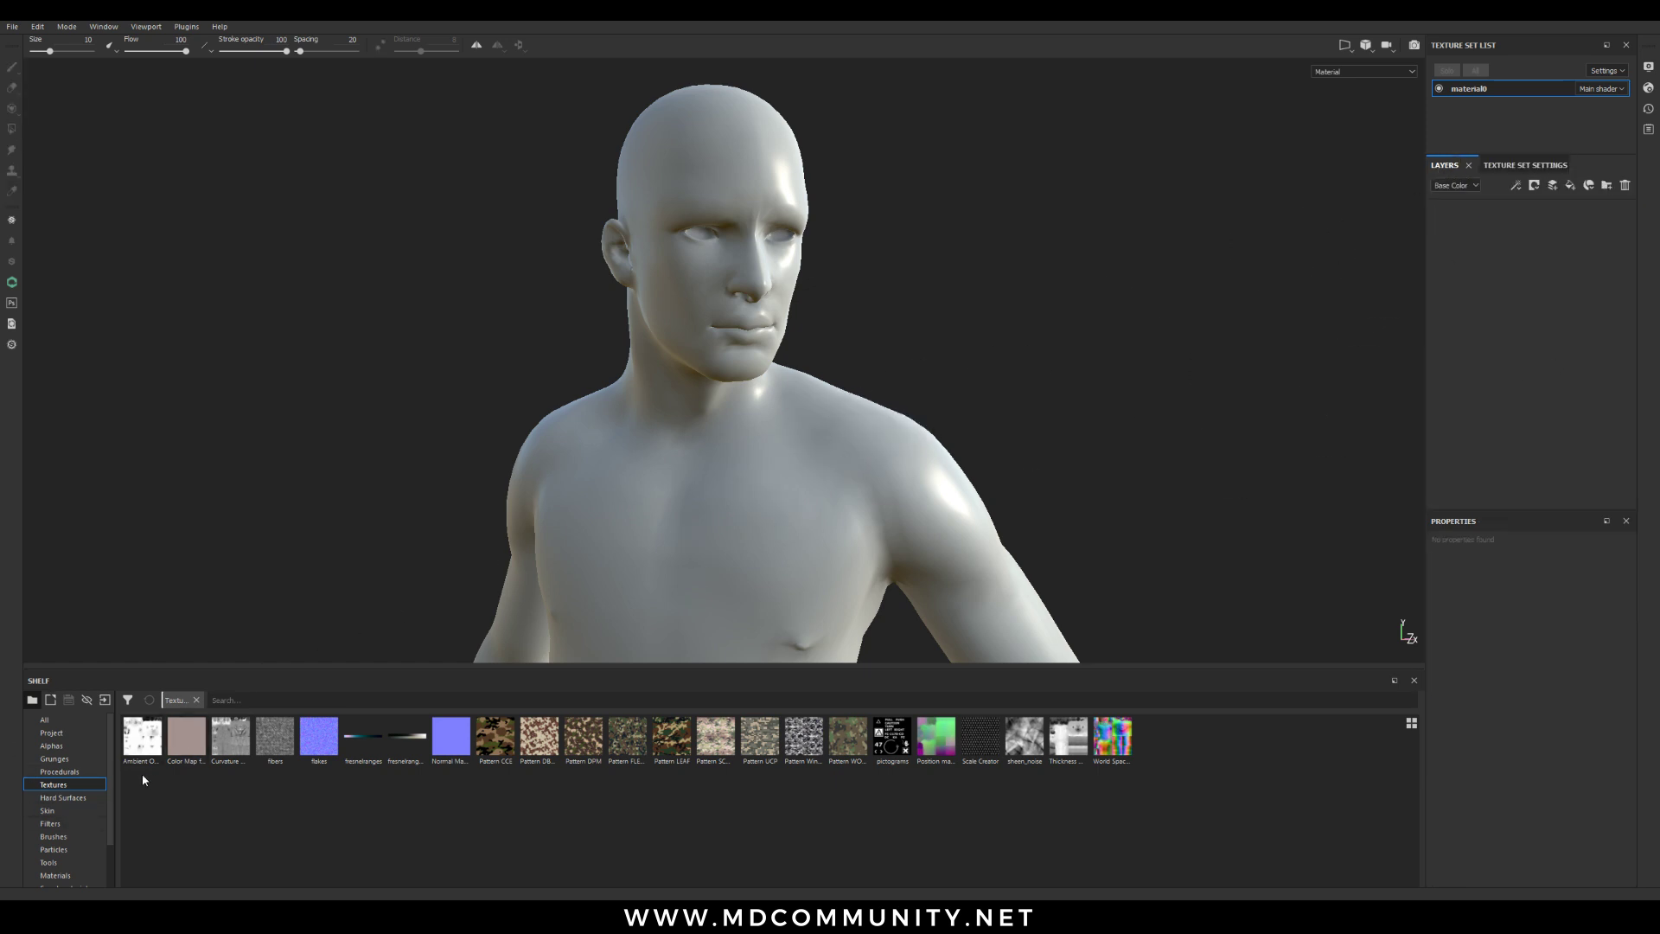
scroll(110, 796, "down", 2)
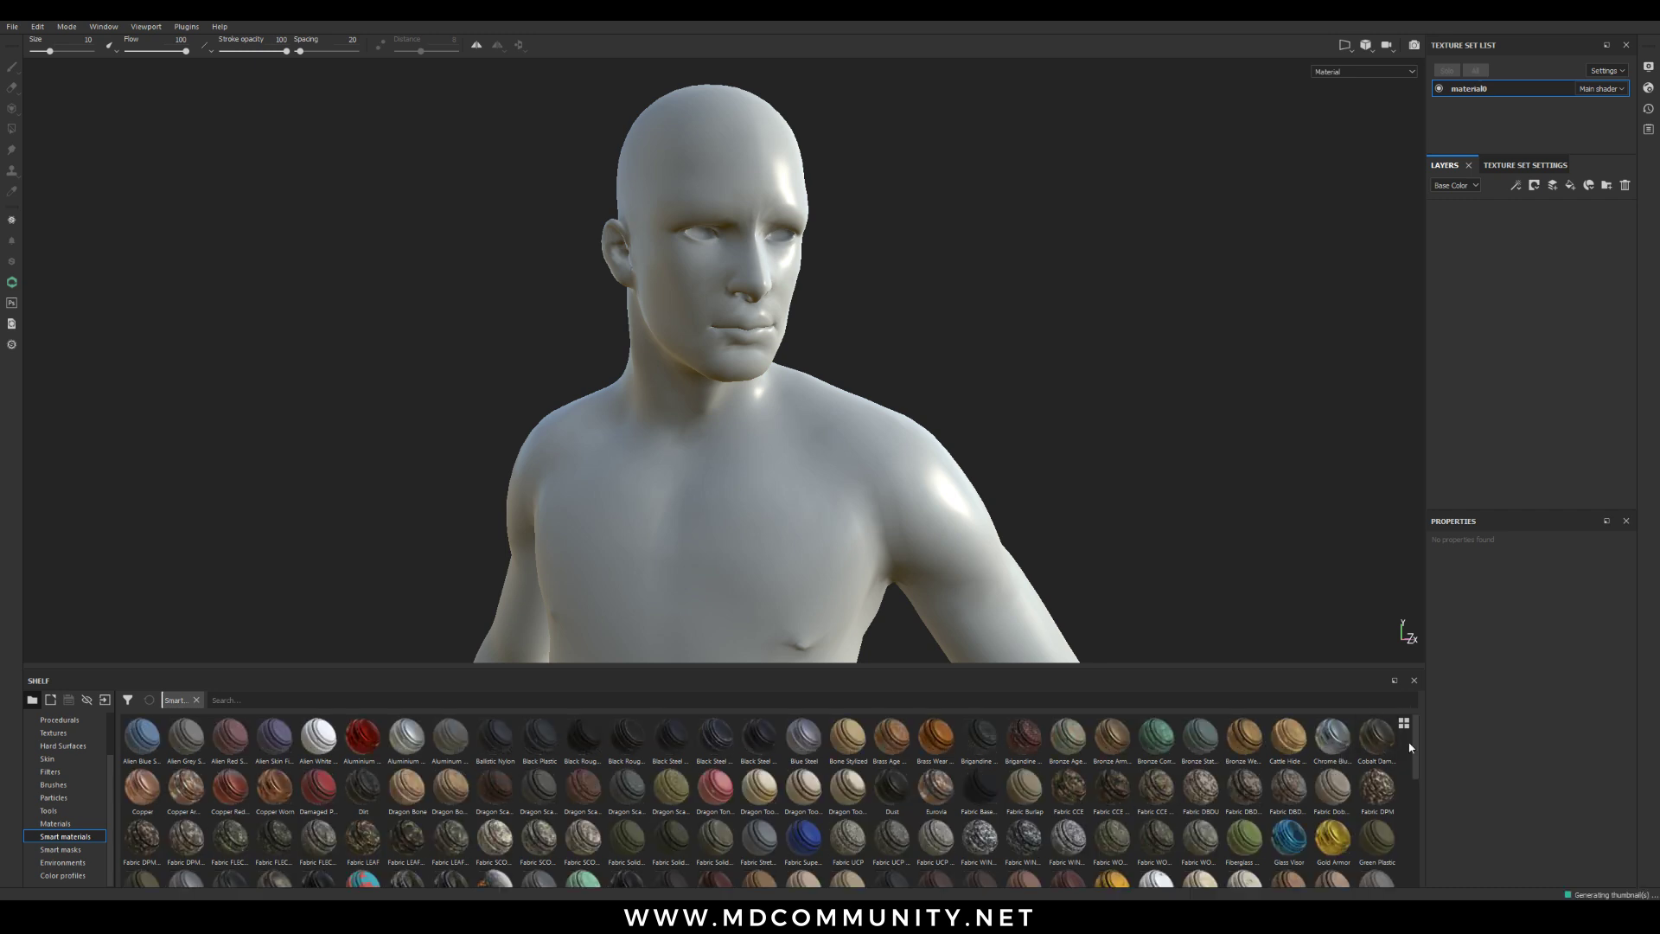
scroll(1410, 747, "down", 1)
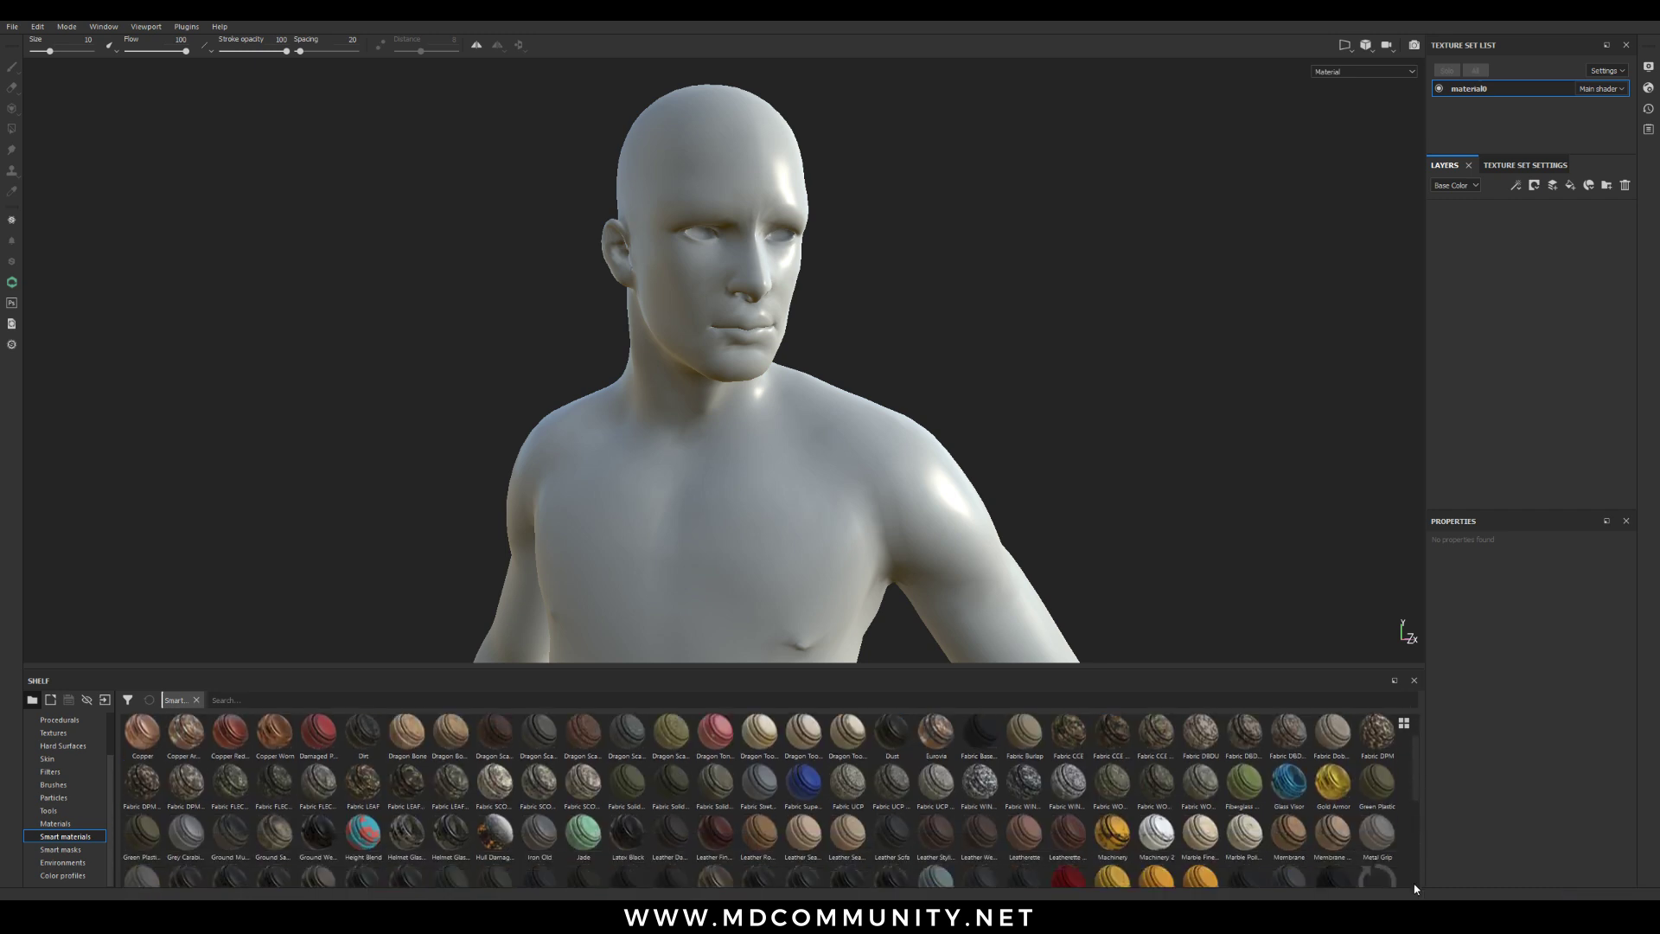
scroll(1400, 871, "down", 5)
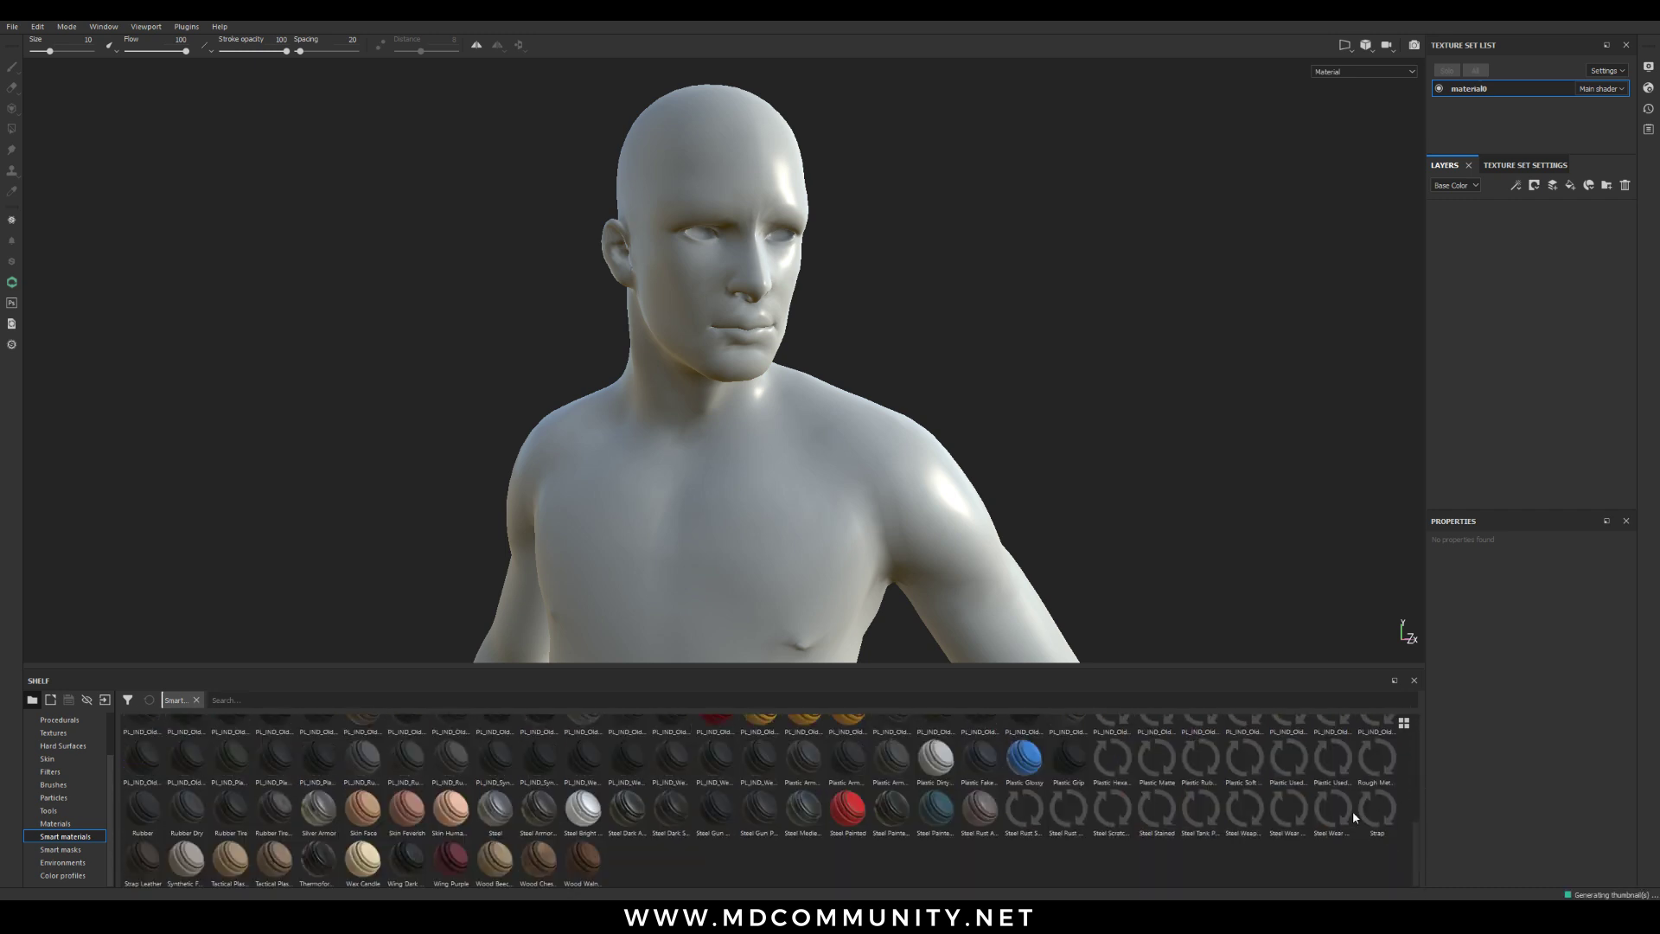
left_click_drag(1288, 811, 1500, 307)
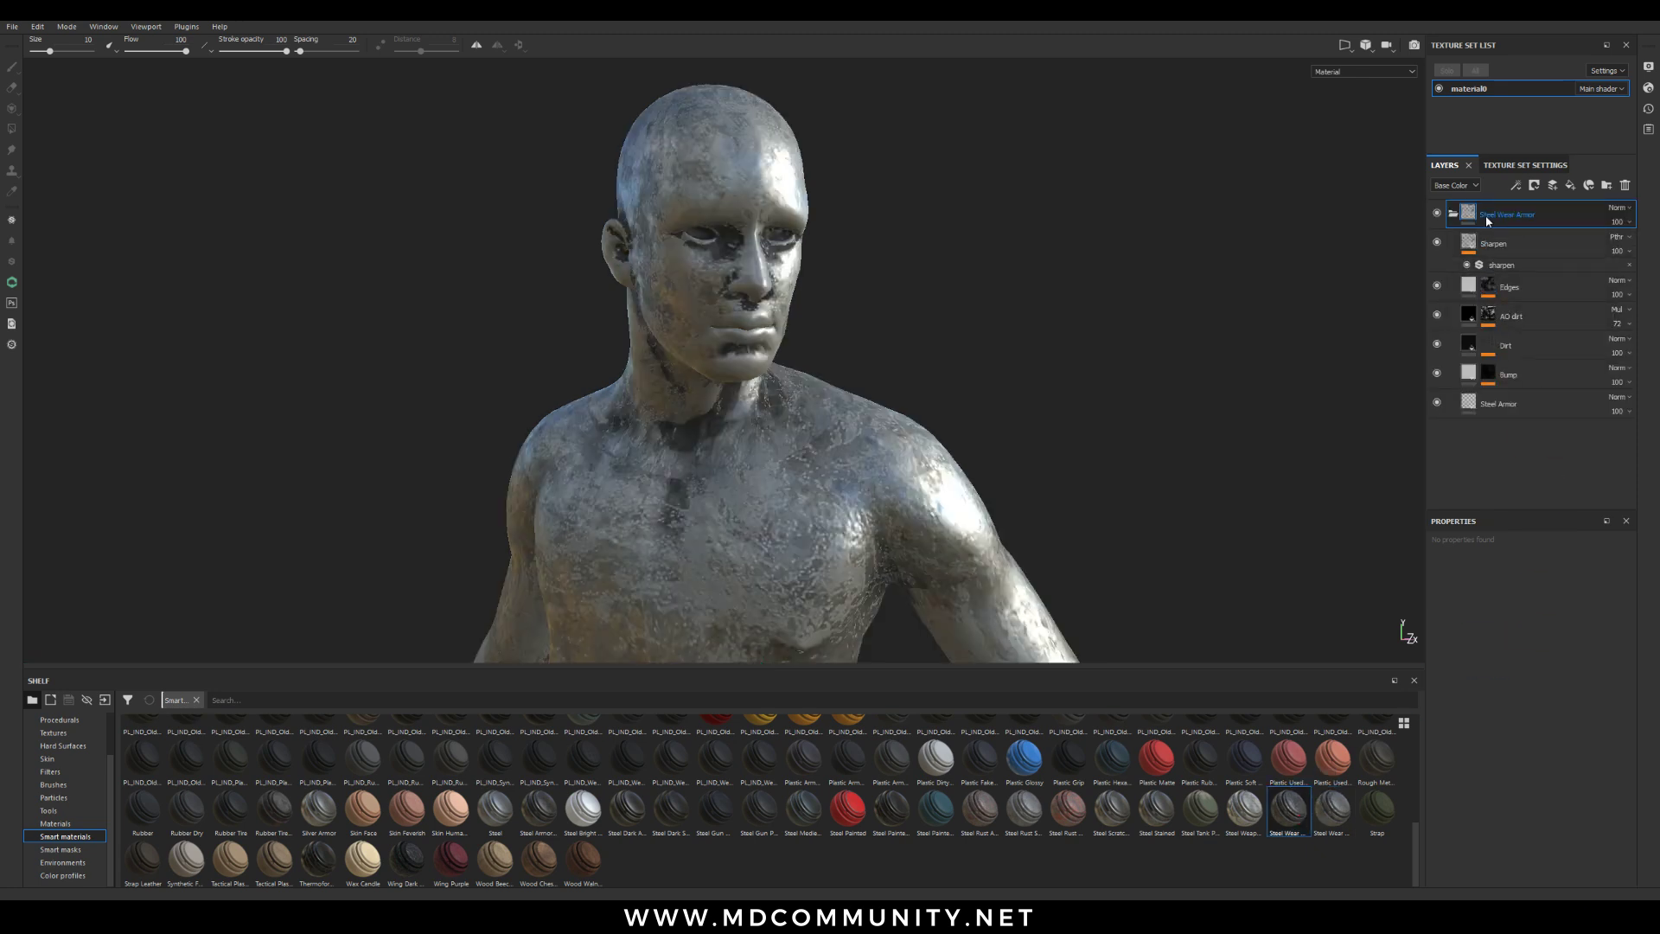
left_click(1455, 214)
Set the texture set size to 4096 and inspect the steel material's detail on the face up close
left_click(1525, 164)
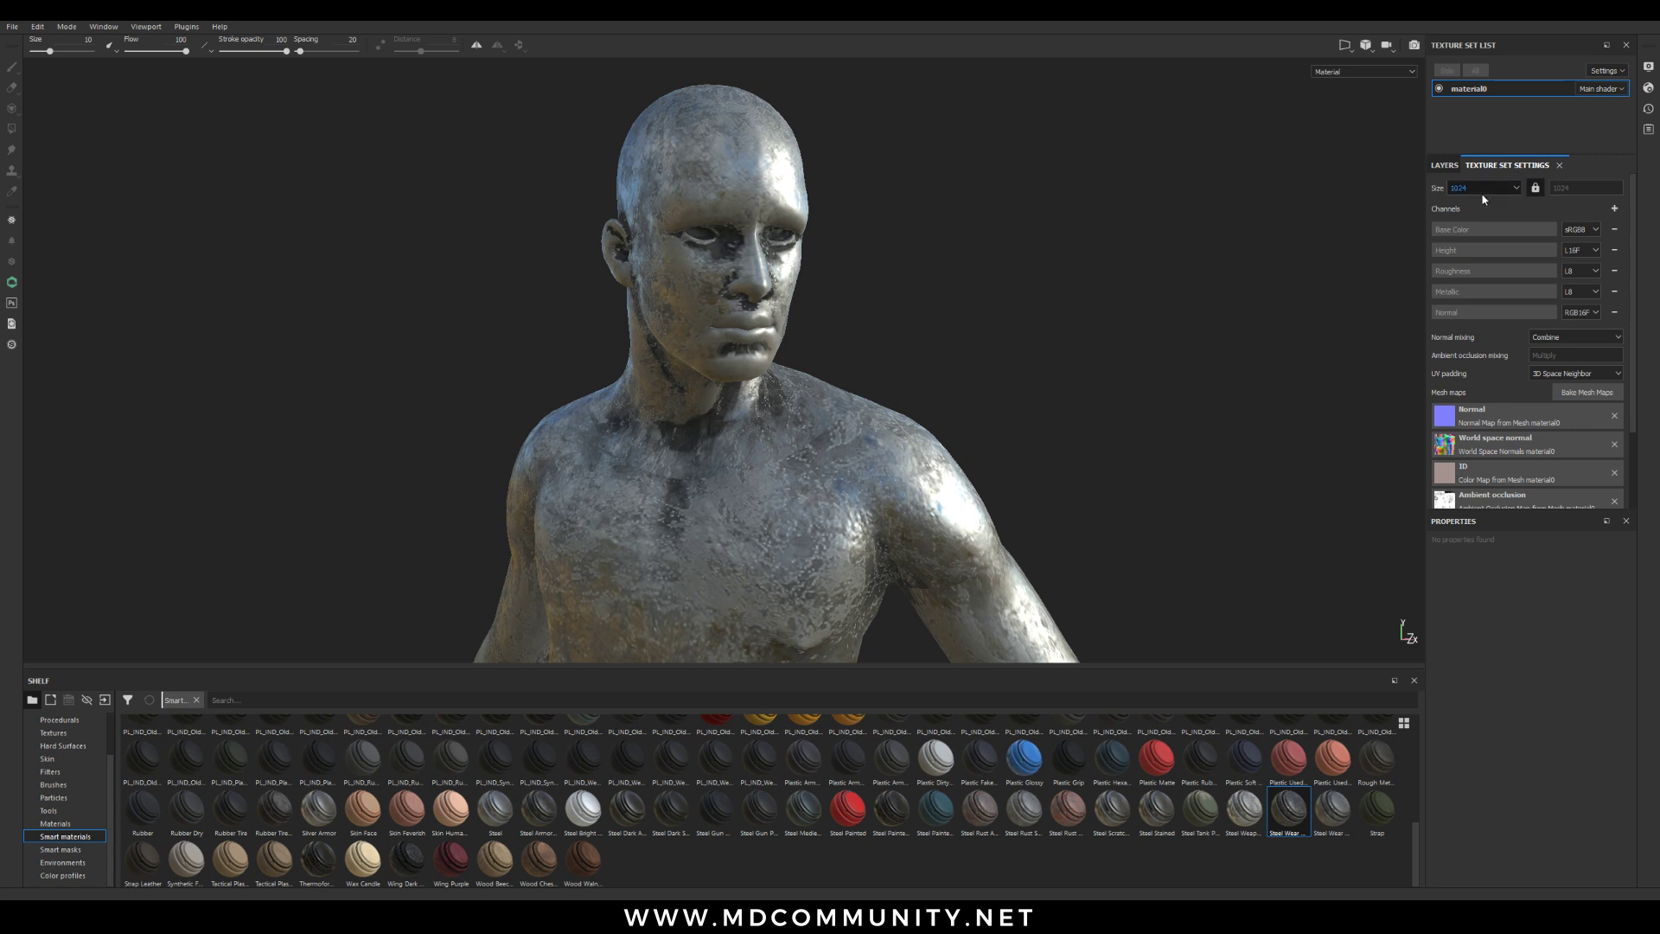
left_click(1514, 189)
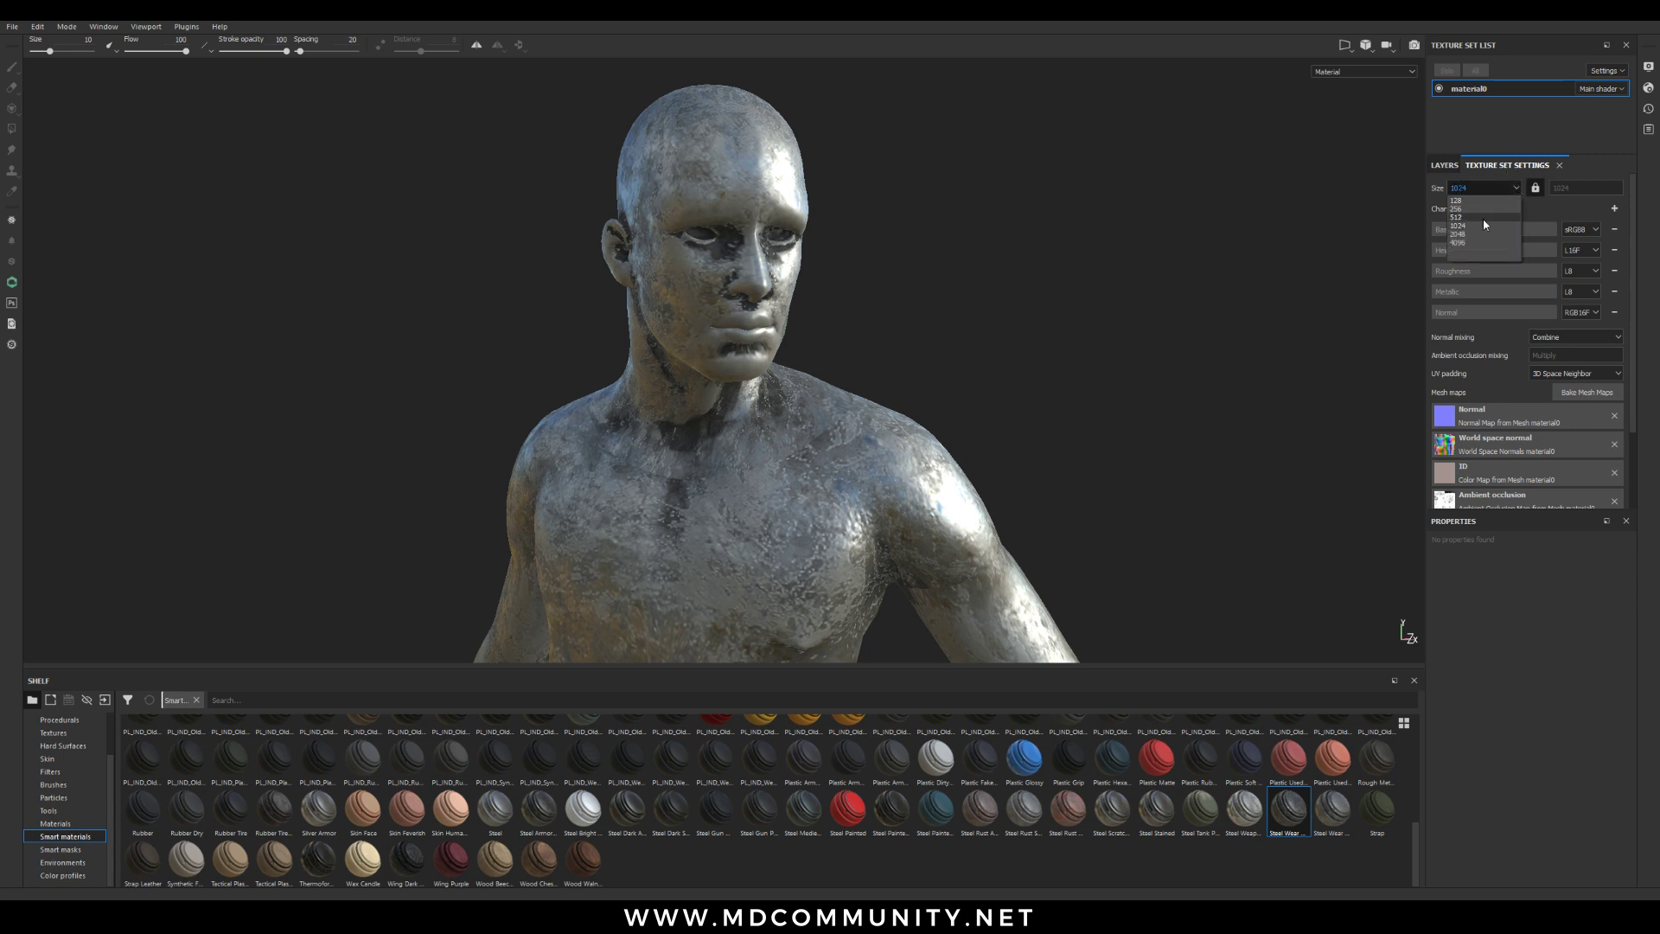
left_click(1470, 247)
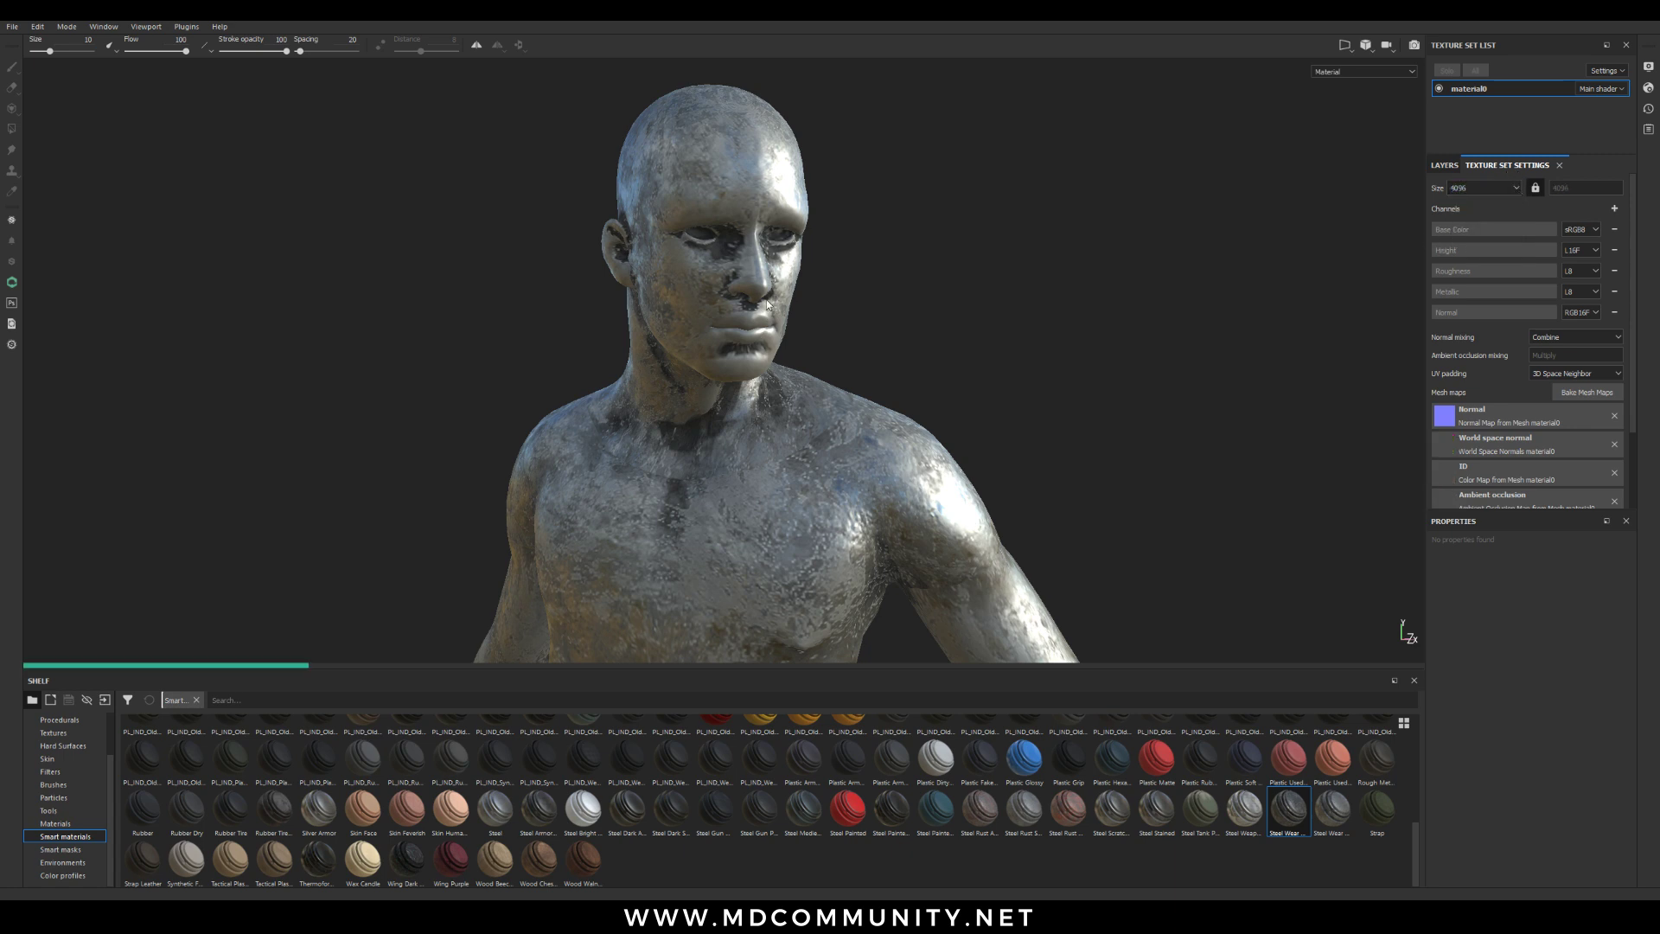
right_click_drag(738, 270, 704, 574, "alt")
left_click_drag(718, 564, 956, 451, "alt")
right_click_drag(623, 289, 557, 619, "alt")
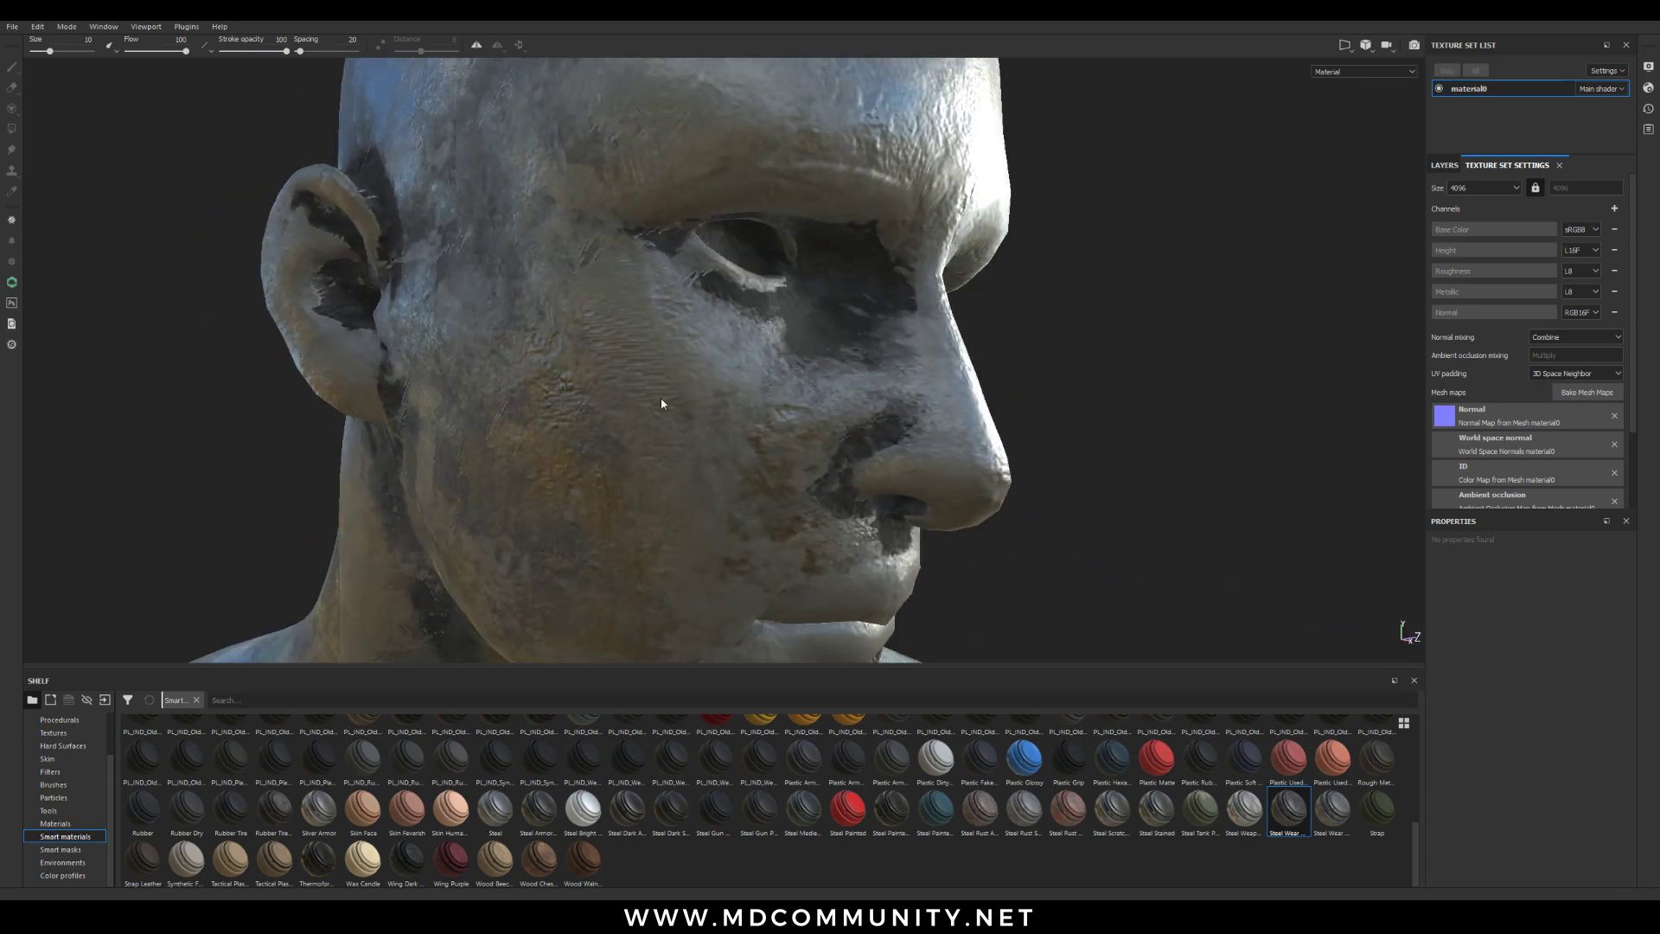
scroll(662, 402, "down", 8)
left_click_drag(655, 399, 664, 406, "alt")
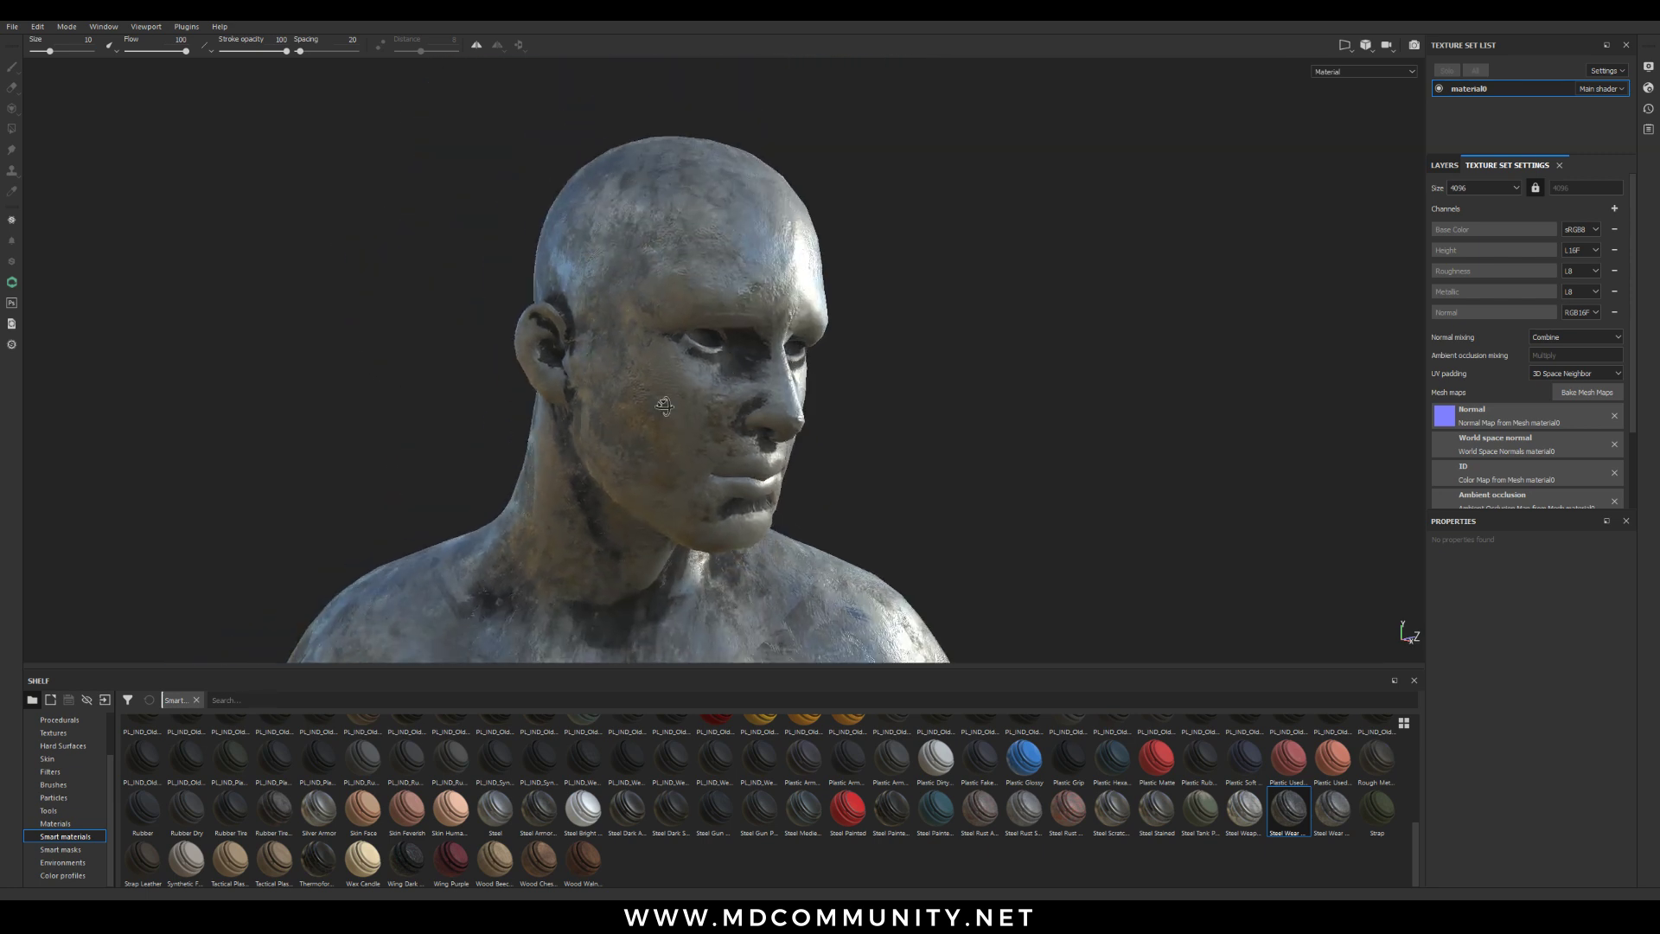
Set the texture set size to 2048 and check the material on the head and shoulders
left_click(1483, 187)
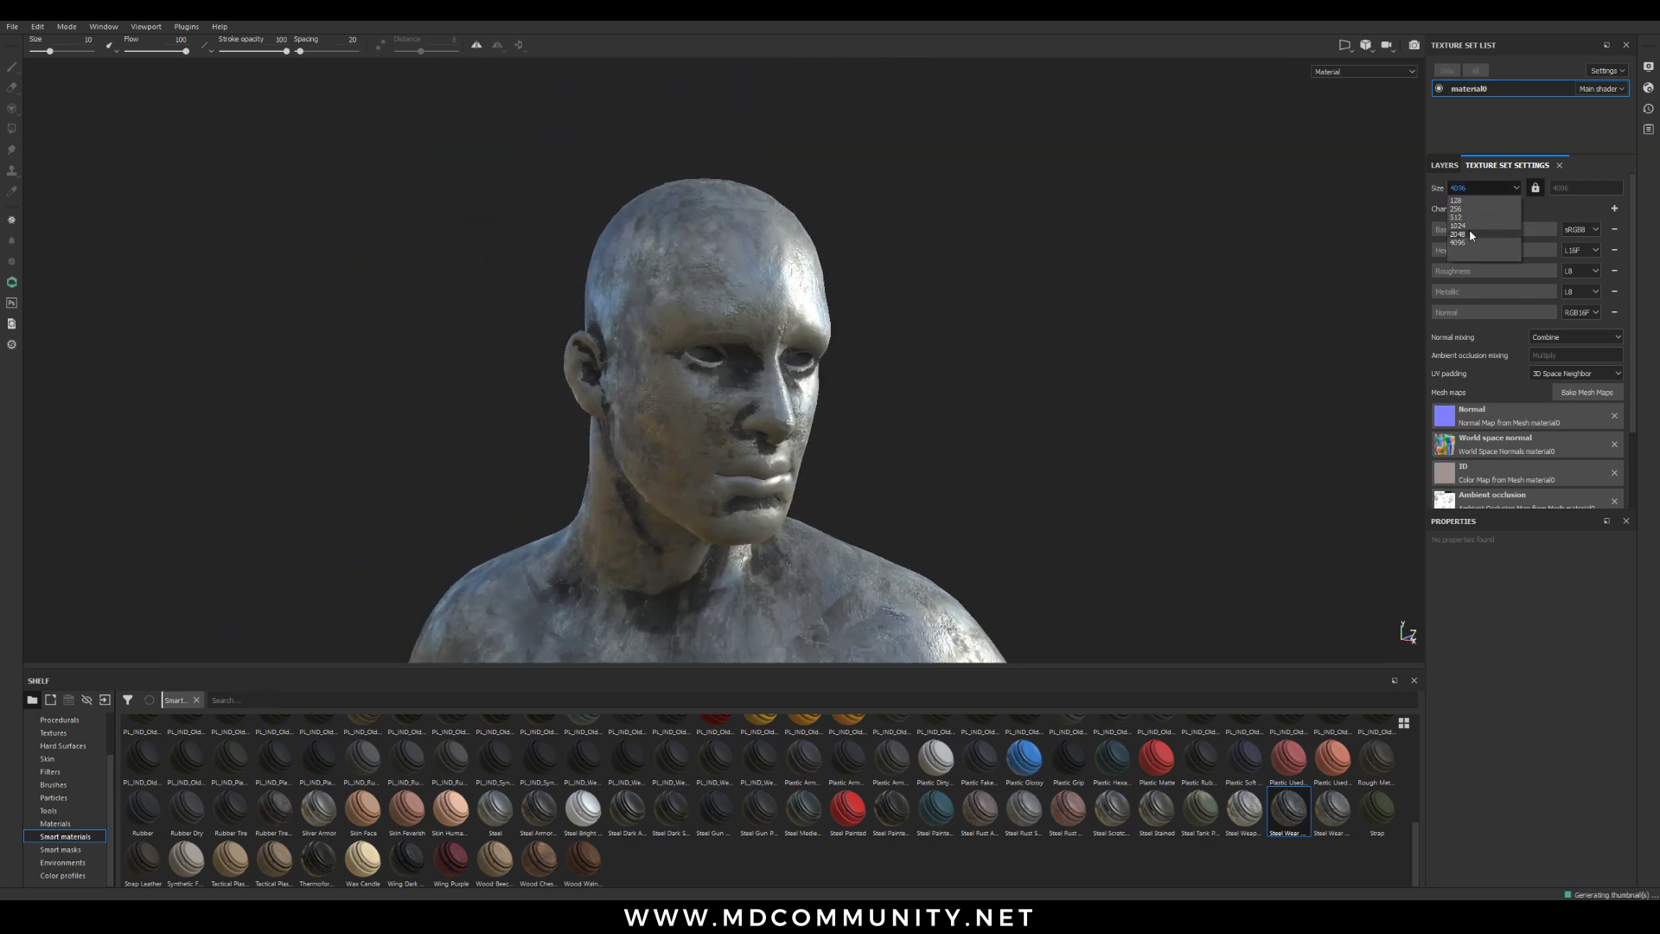
left_click(1470, 234)
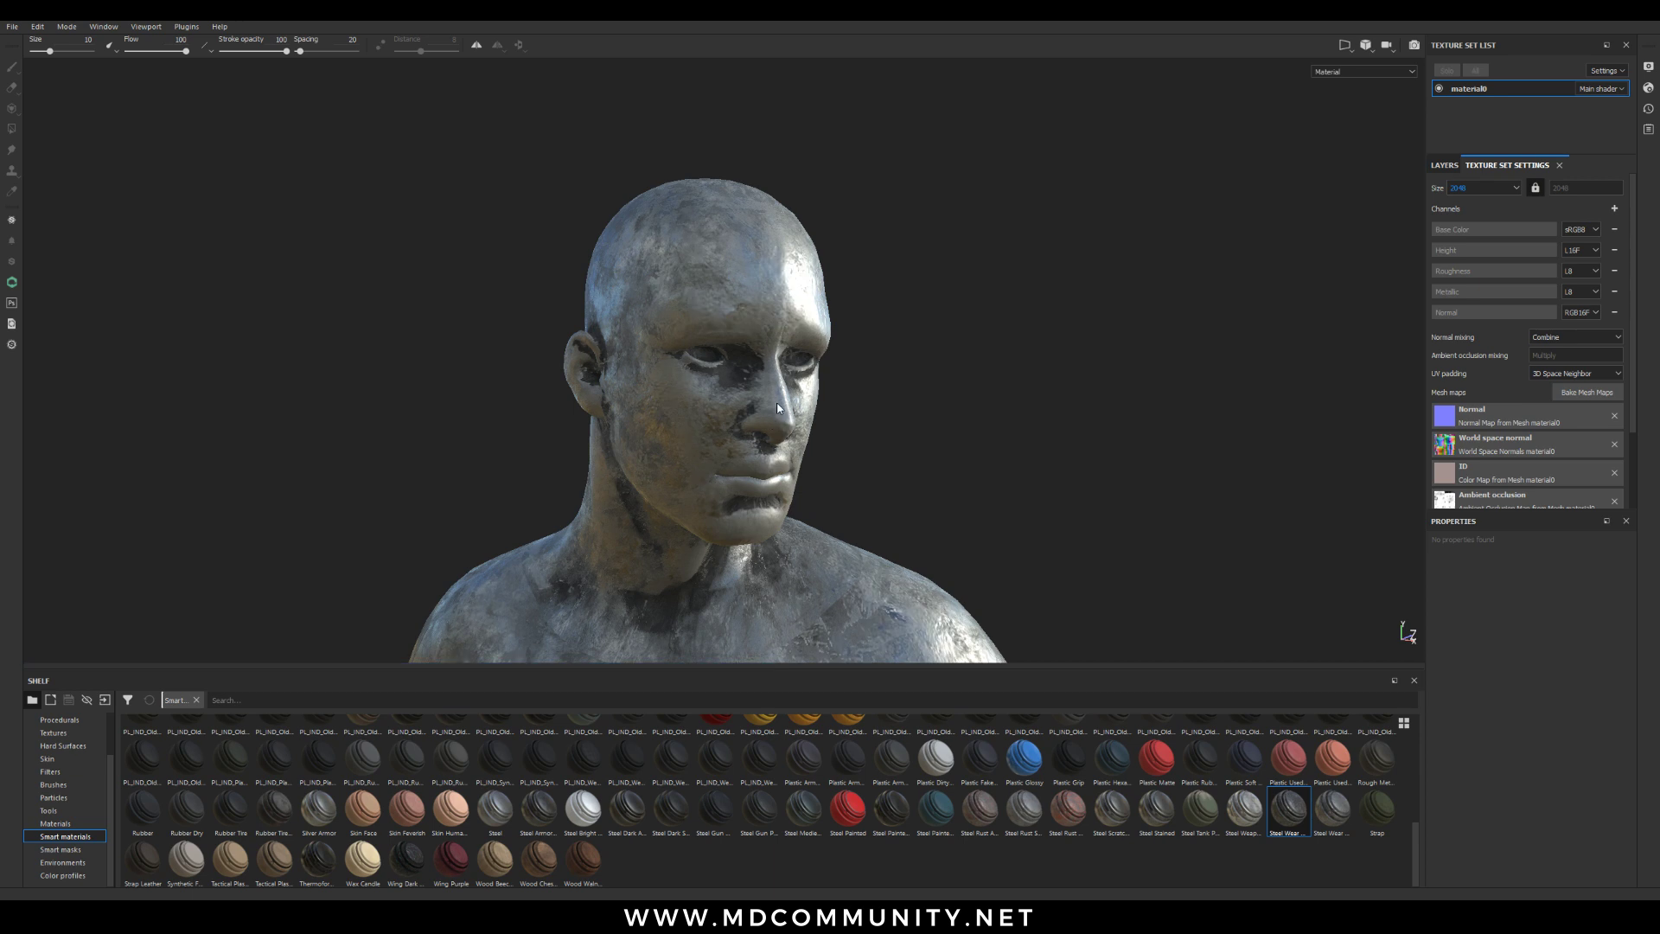
left_click_drag(777, 406, 812, 539, "alt")
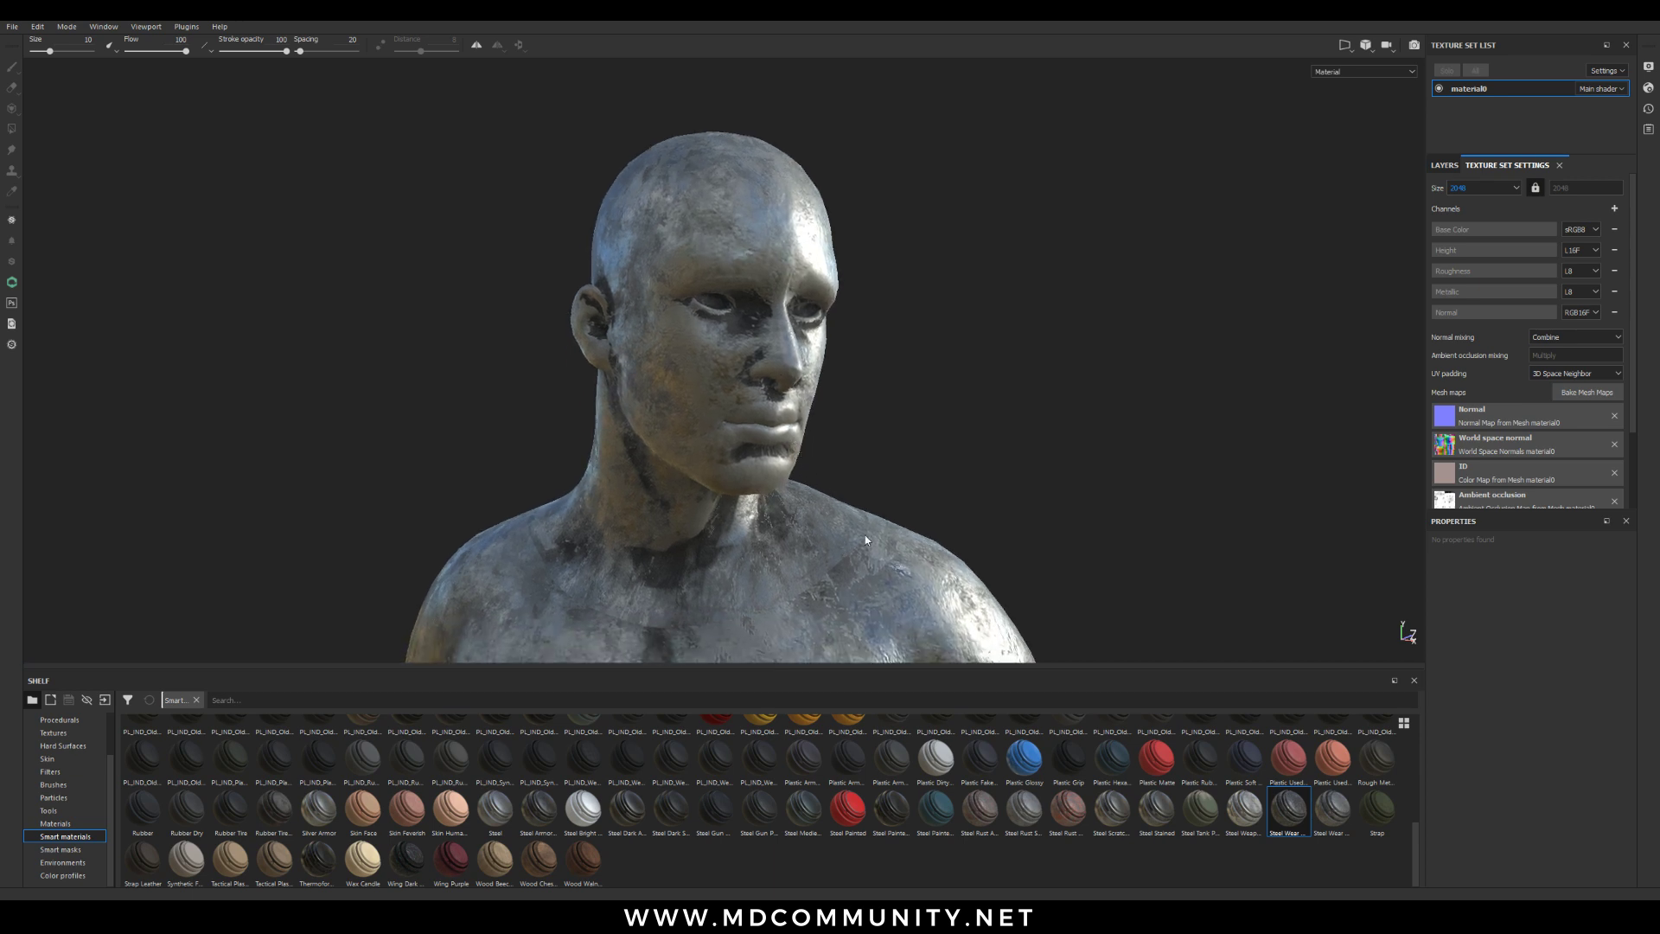
Add a fill layer above Steel Wear Armor and disable its color, roughness, metallic and normal channels, leaving only height
left_click(1444, 165)
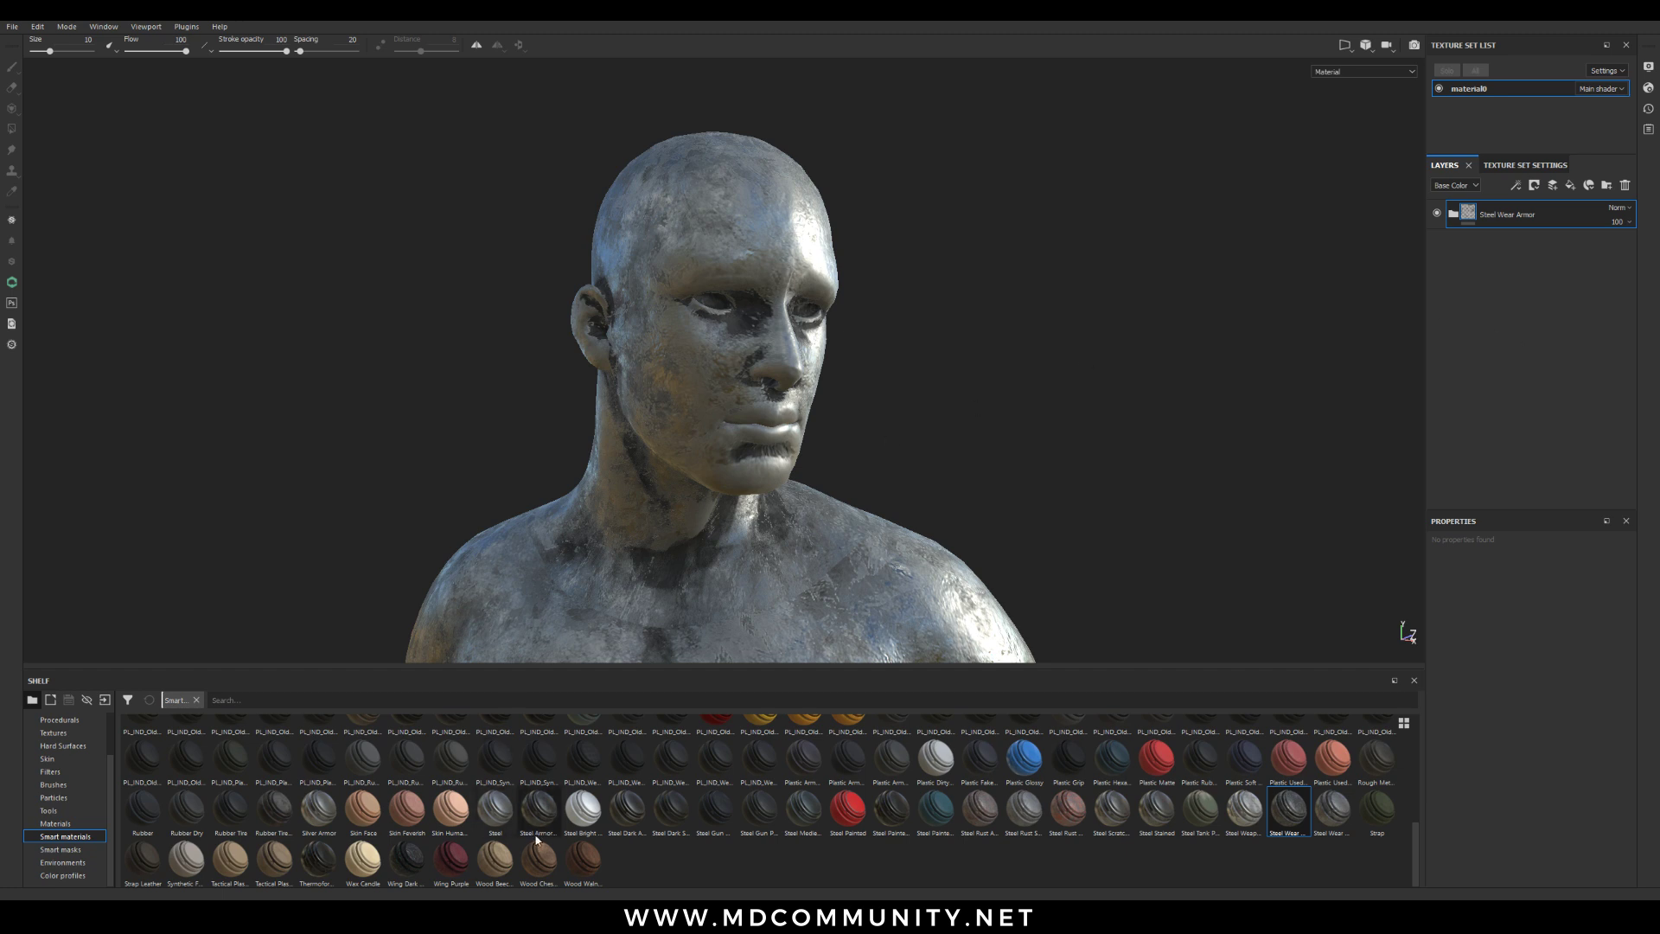
double_click(1484, 216)
left_click(1571, 187)
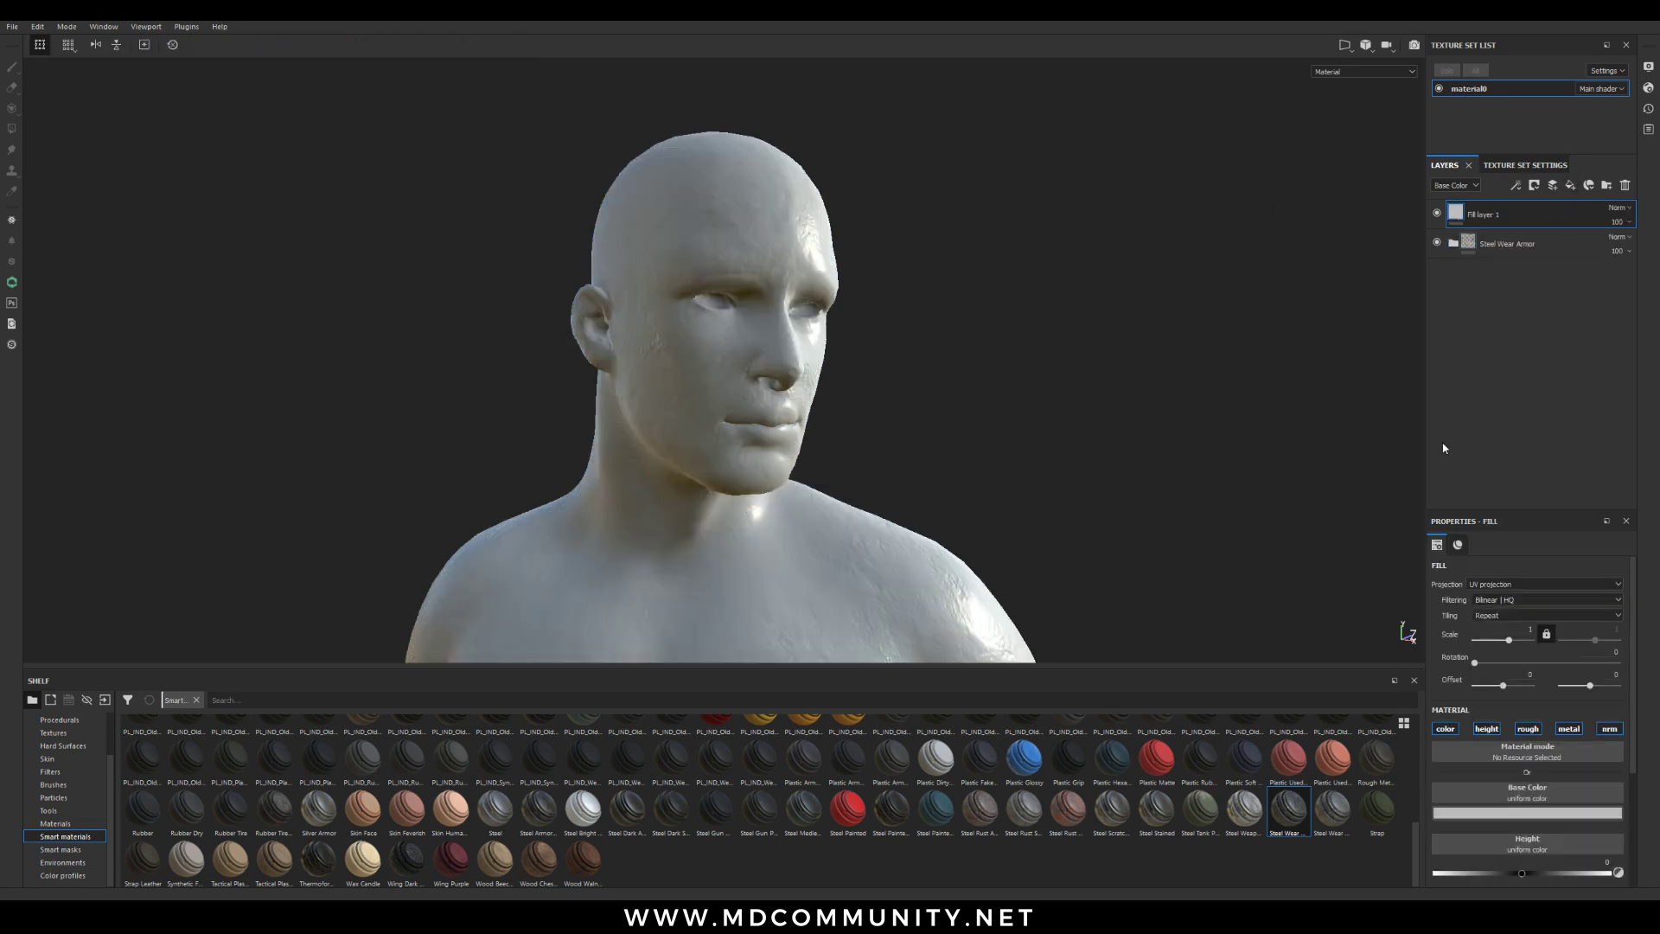
left_click(1445, 729)
left_click(1528, 729)
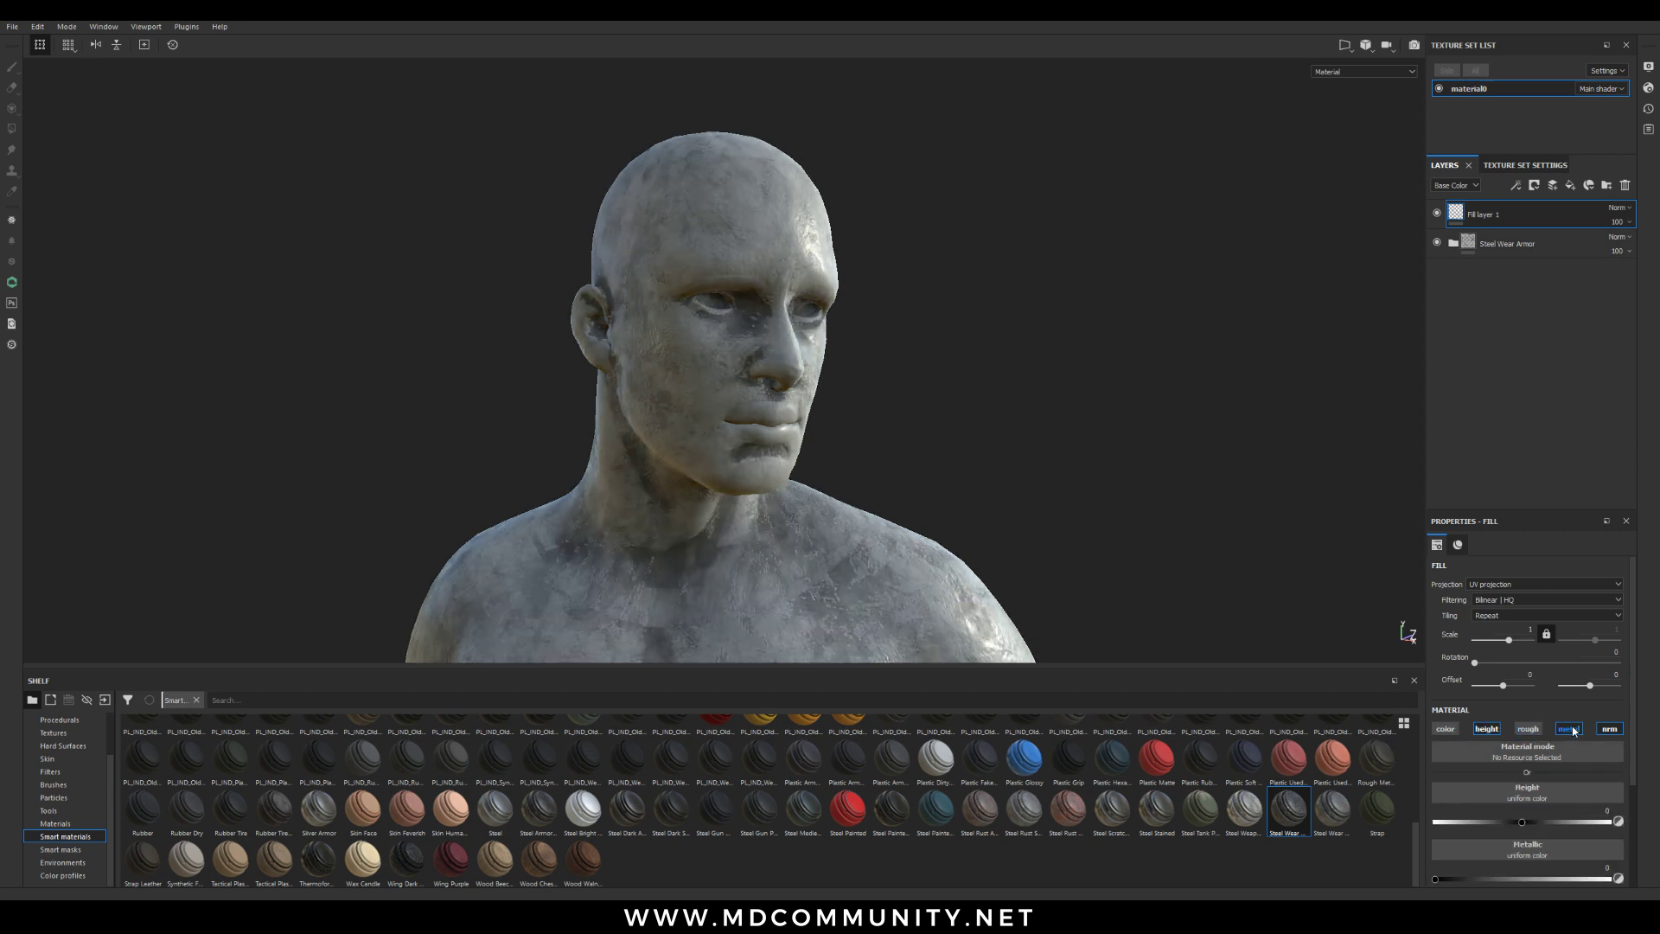
left_click(1572, 729)
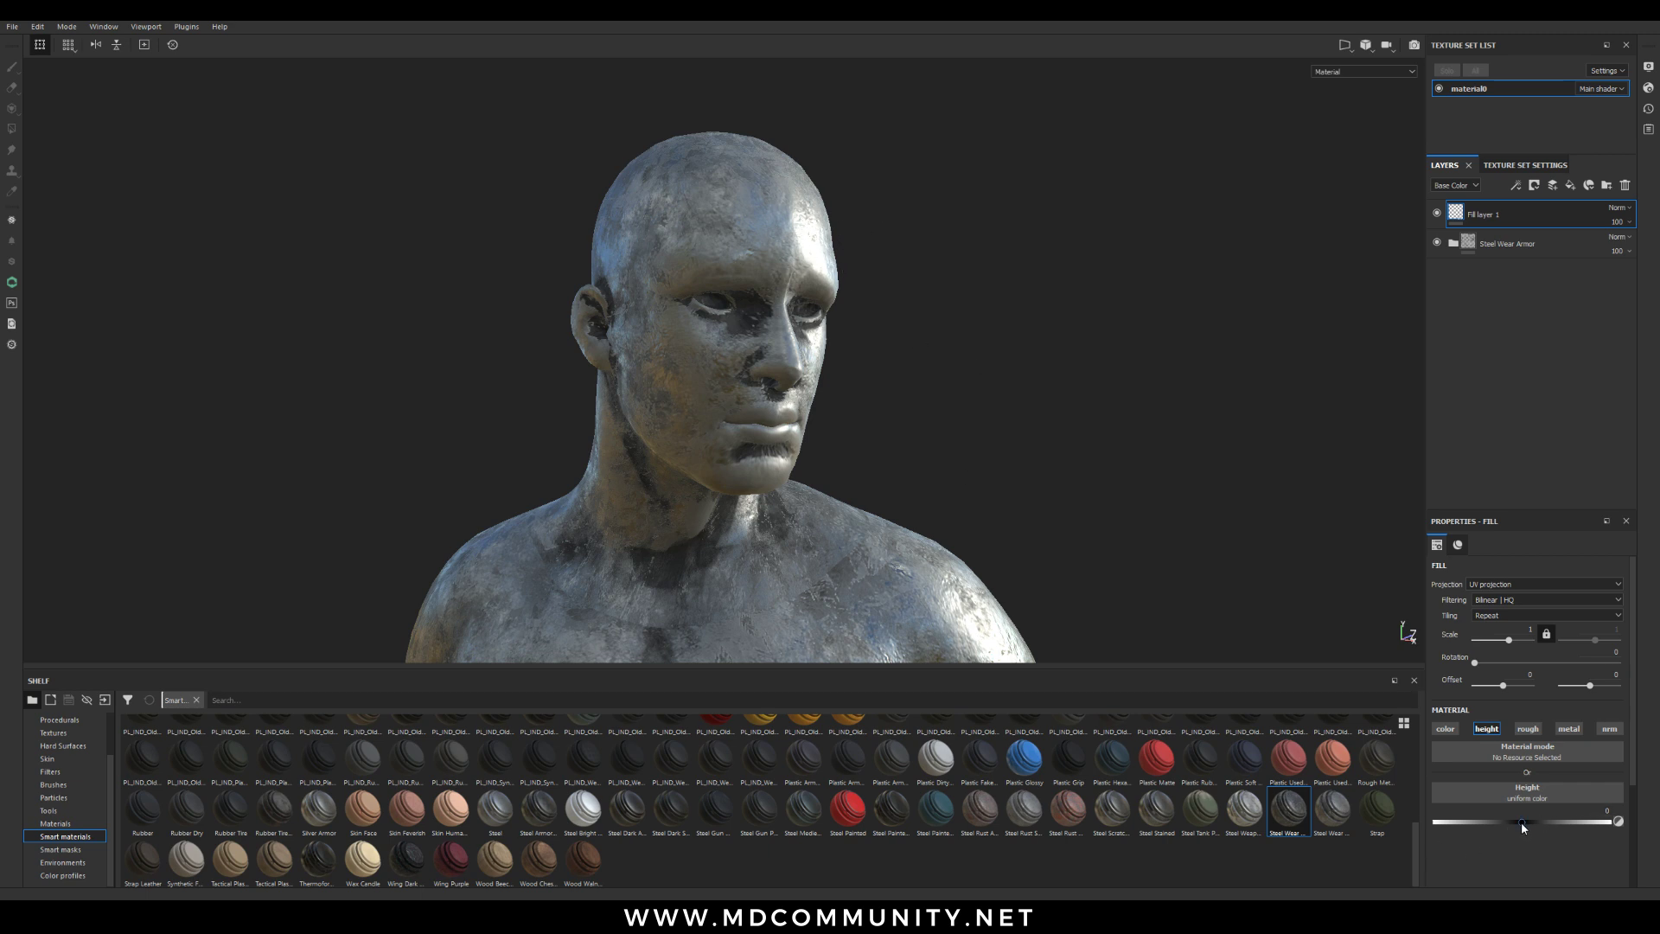
Set the fill layer's height to 1, add a black mask to it and select the mask for painting
left_click_drag(1522, 821, 1435, 822)
left_click_drag(1434, 822, 1626, 823)
right_click(1460, 215)
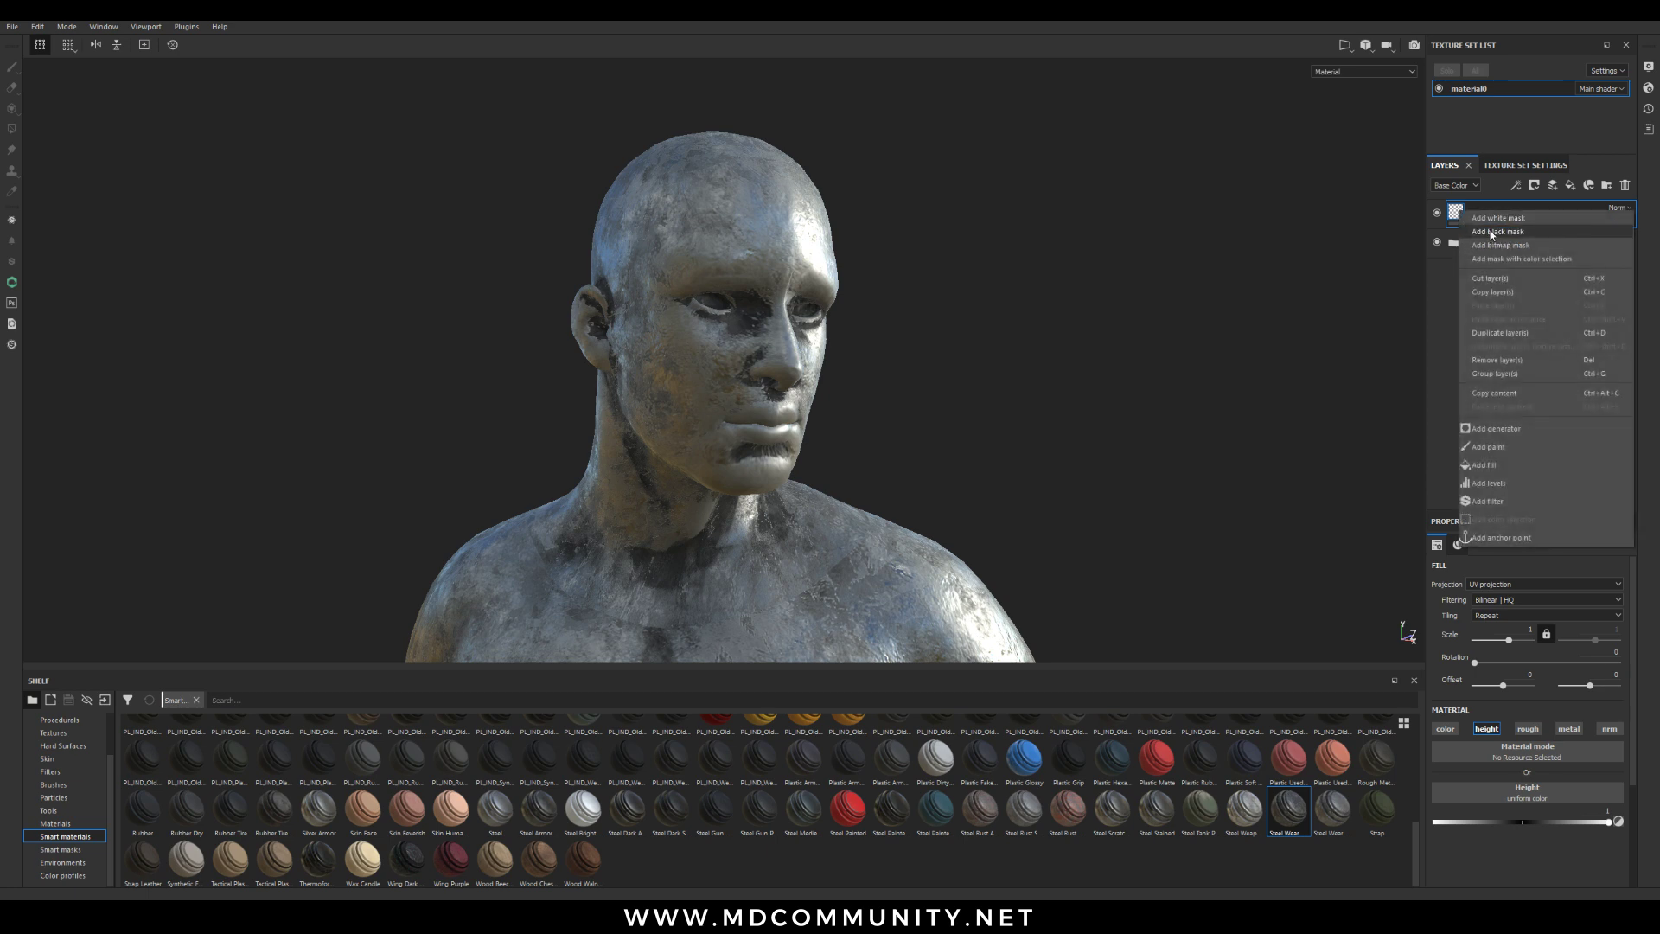
left_click(1486, 232)
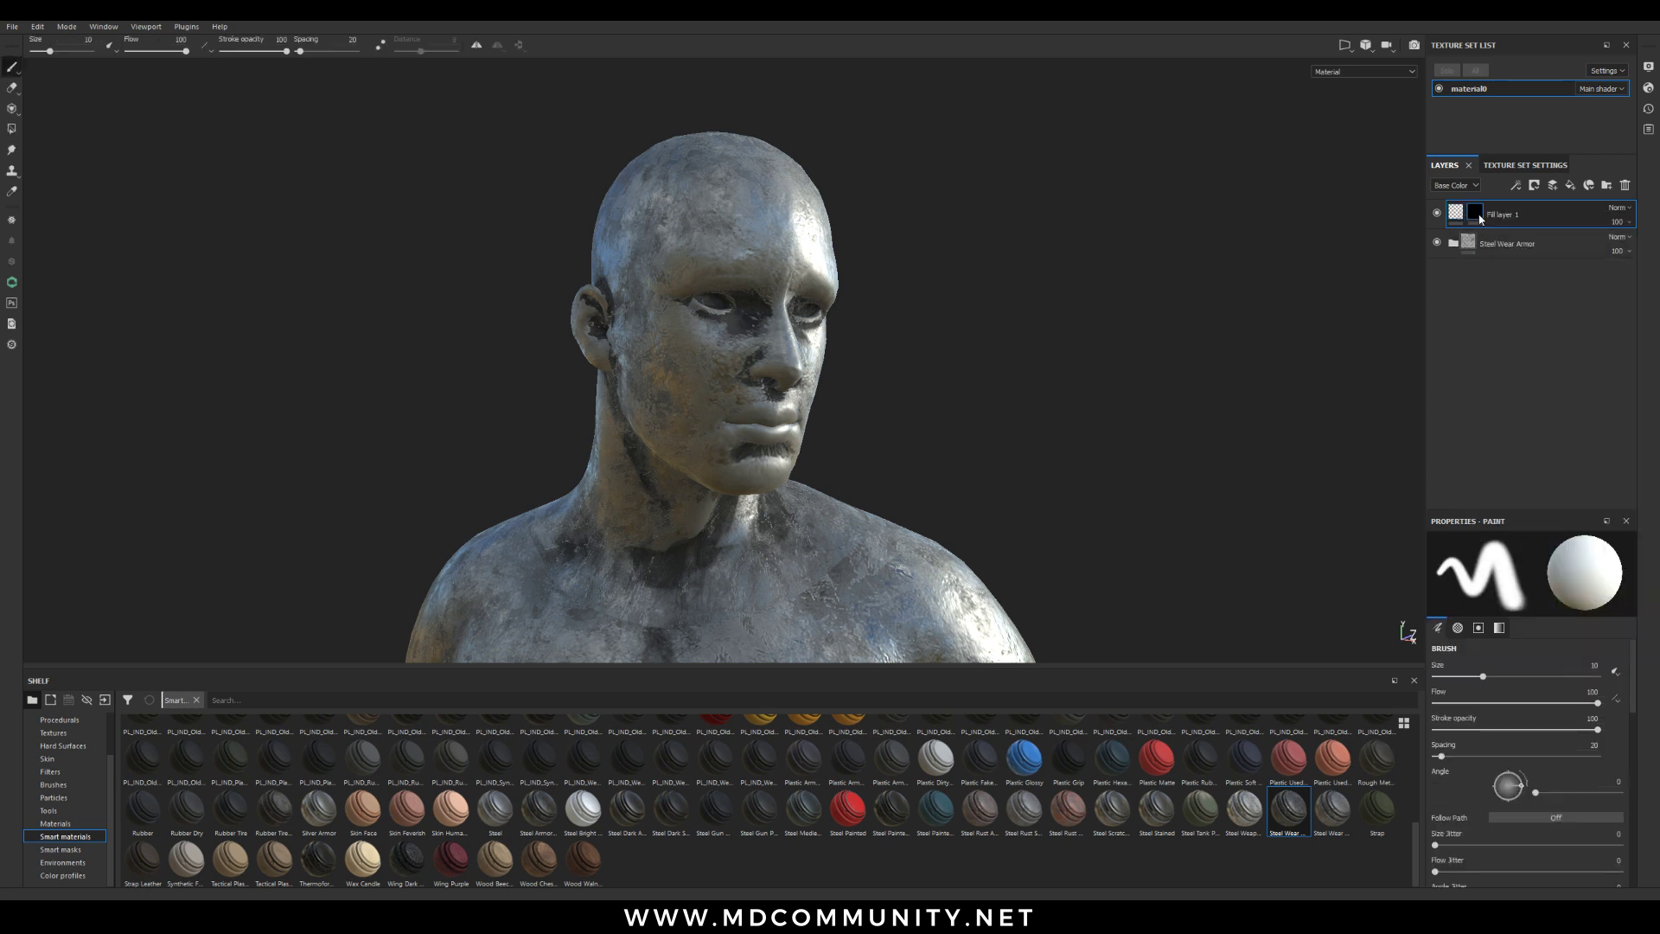
left_click(1461, 215)
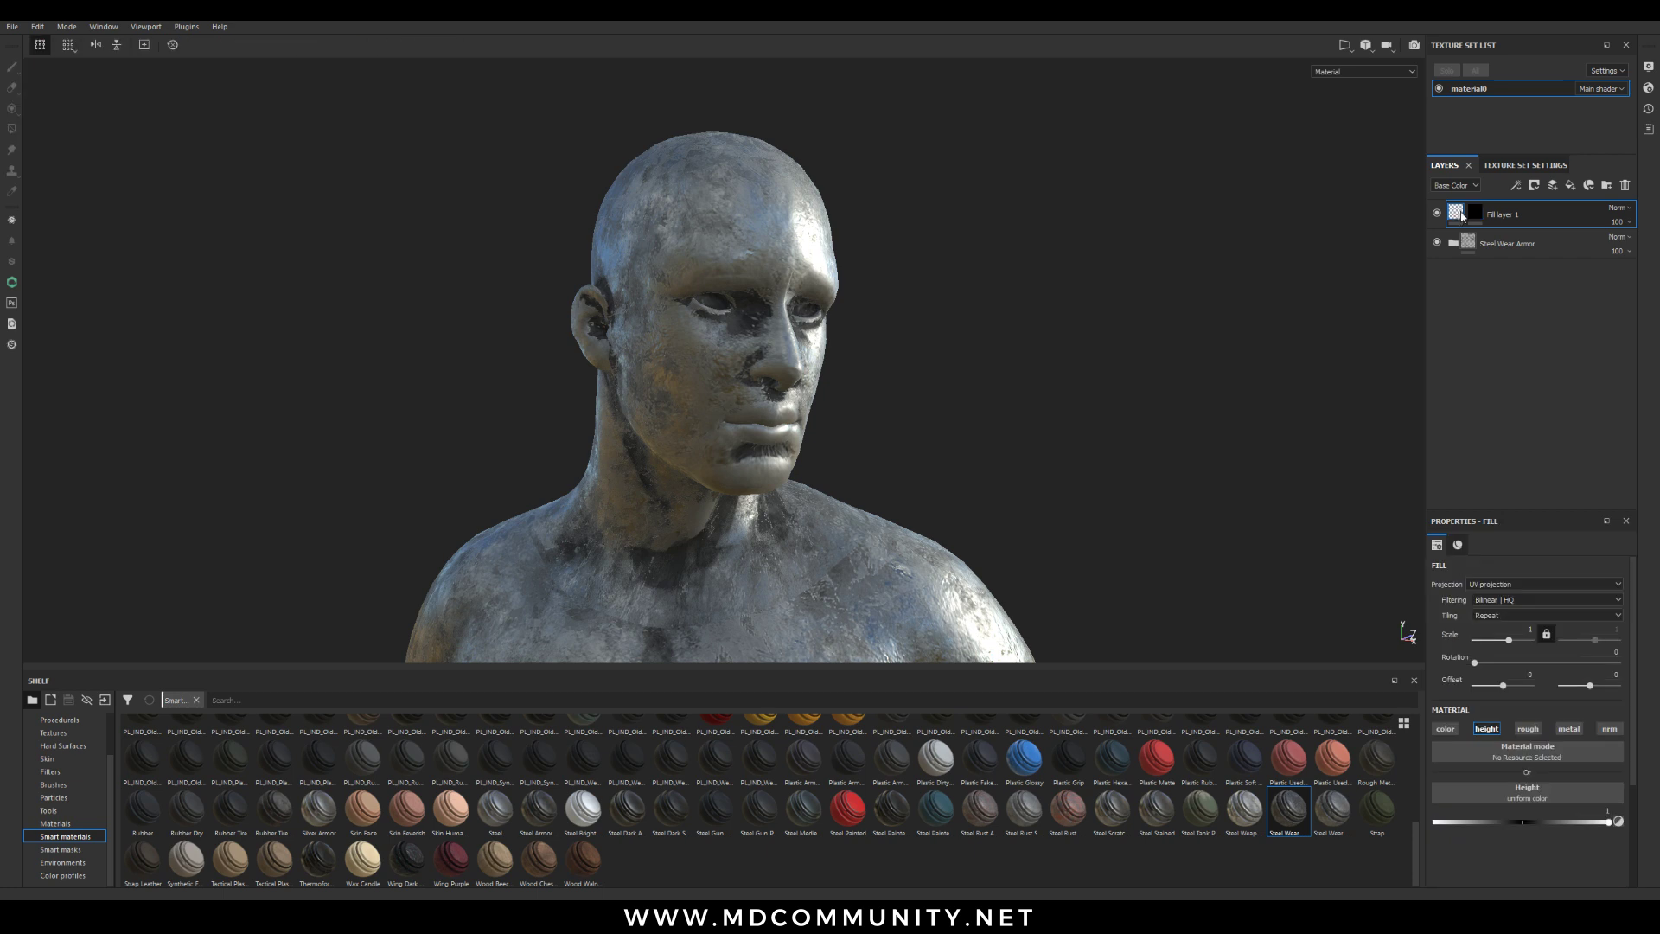
left_click(1475, 218)
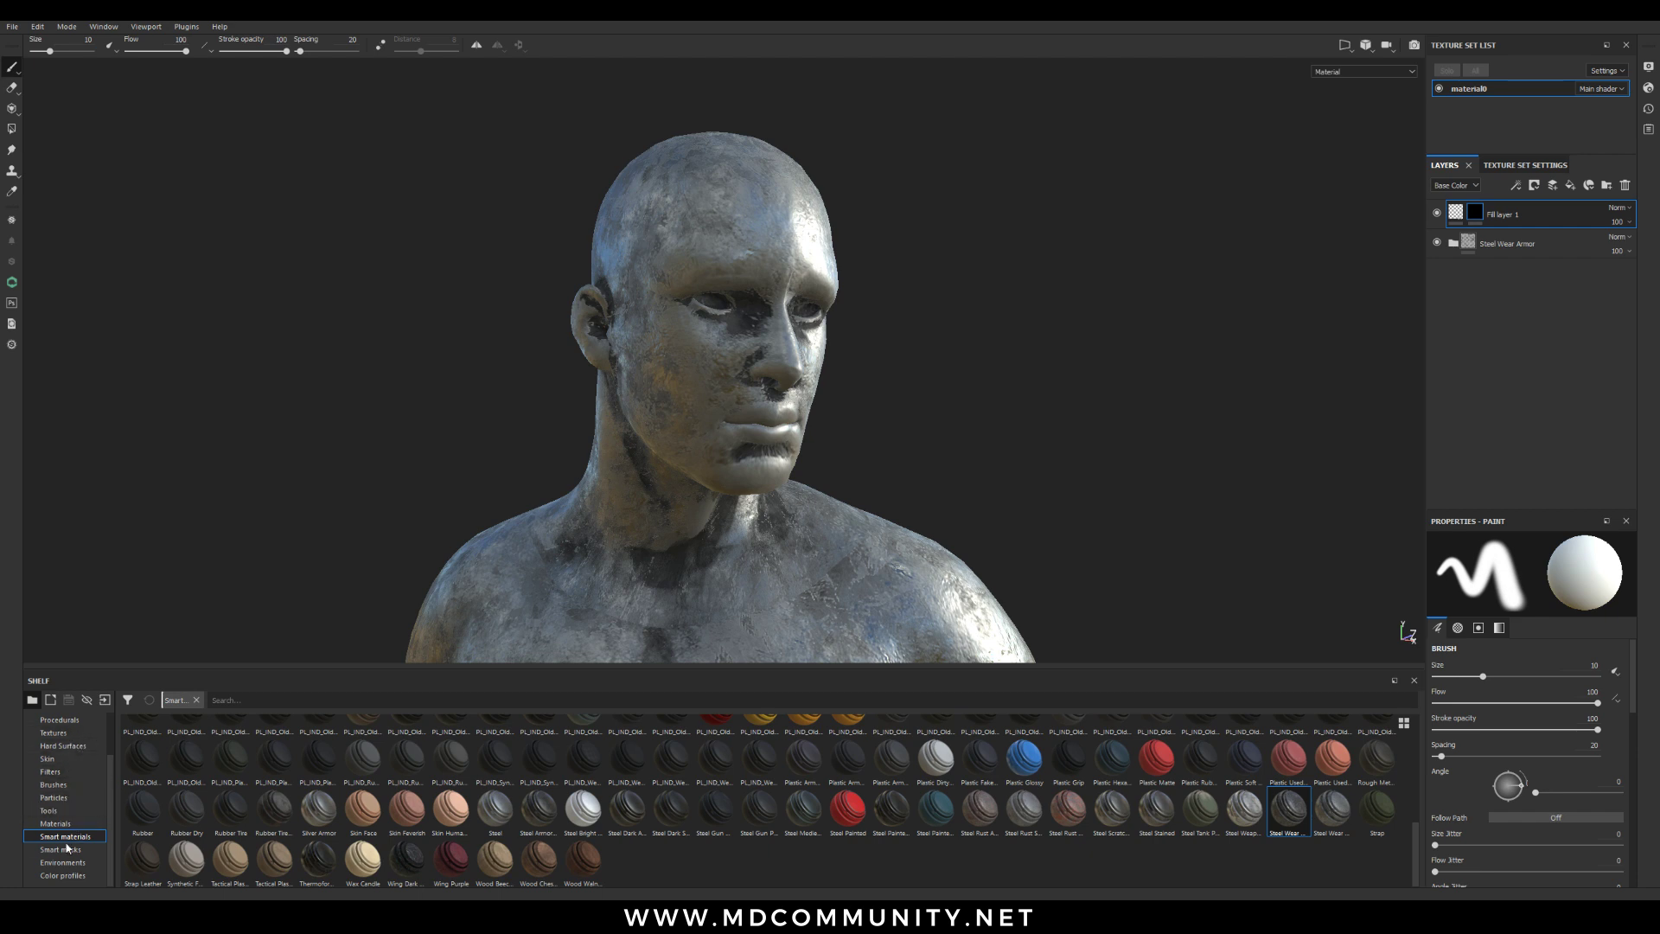
Show the Alphas category in the shelf and look through its available shapes from start to end
scroll(111, 762, "up", 2)
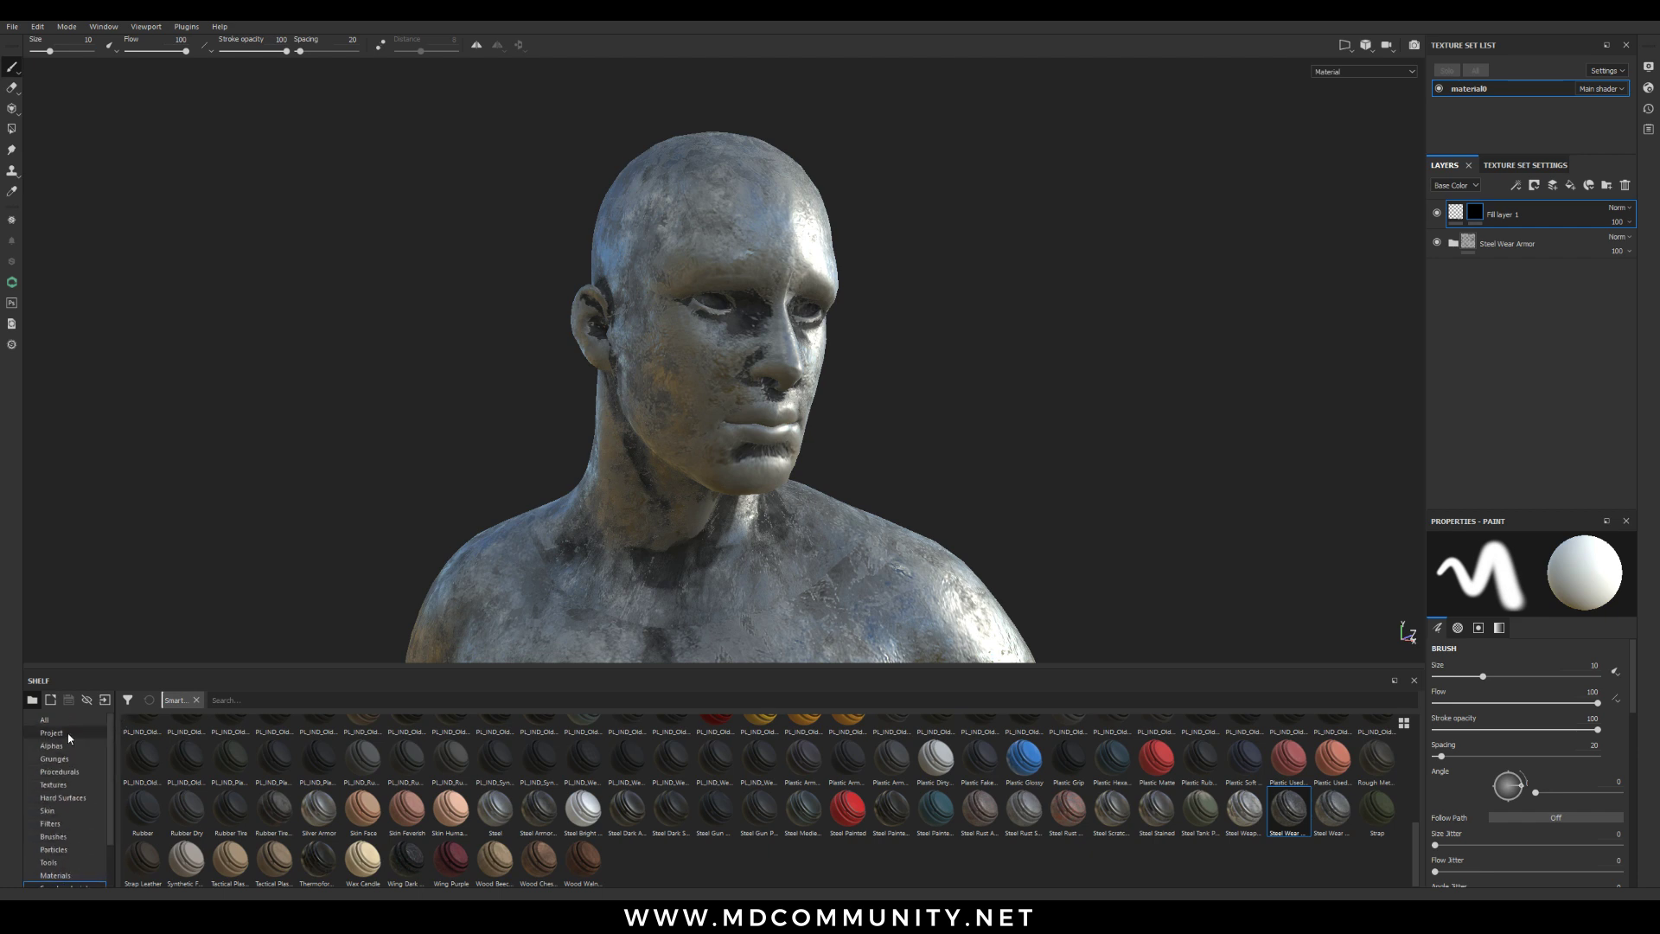
left_click(52, 745)
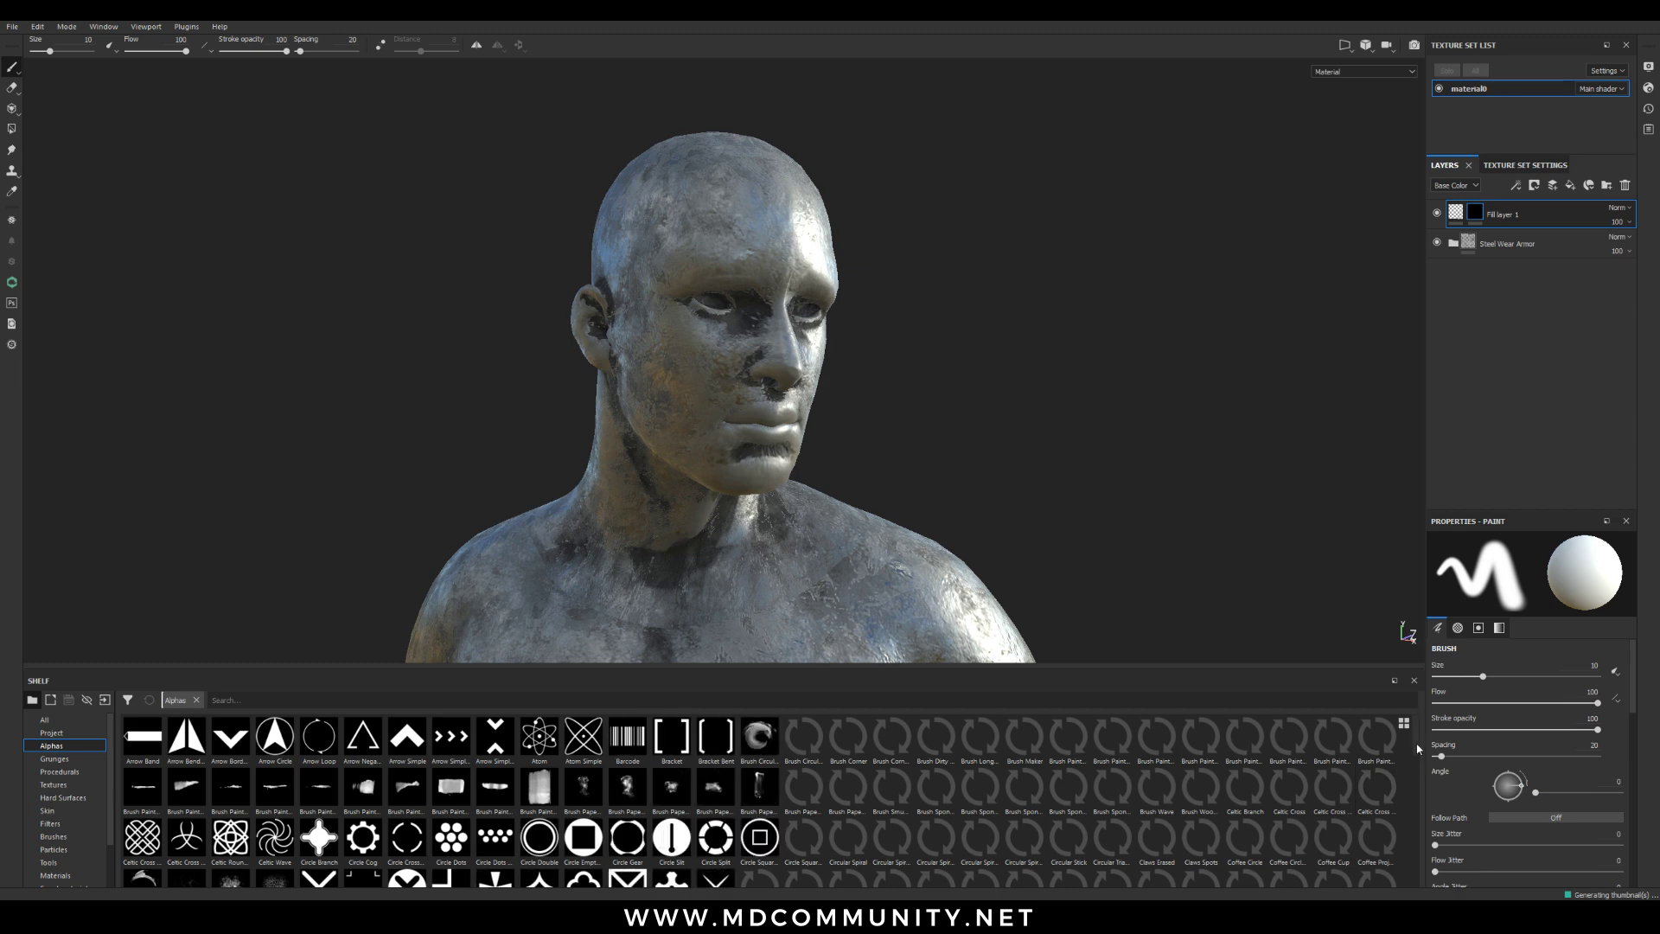
scroll(1383, 813, "down", 15)
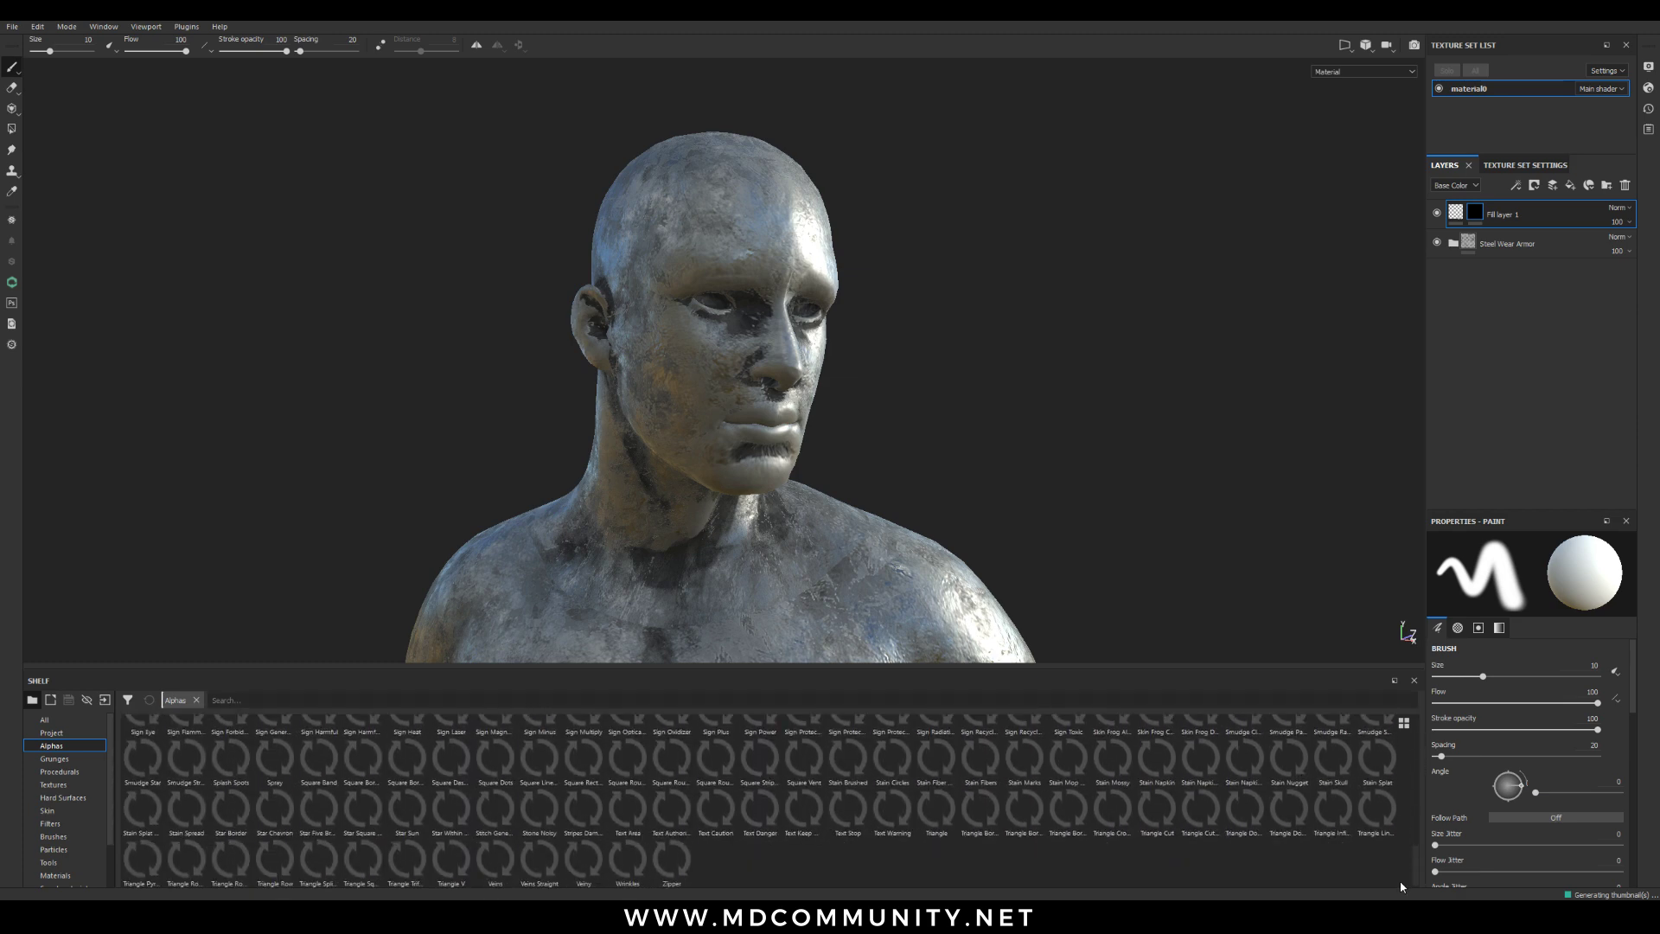
scroll(1379, 778, "up", 15)
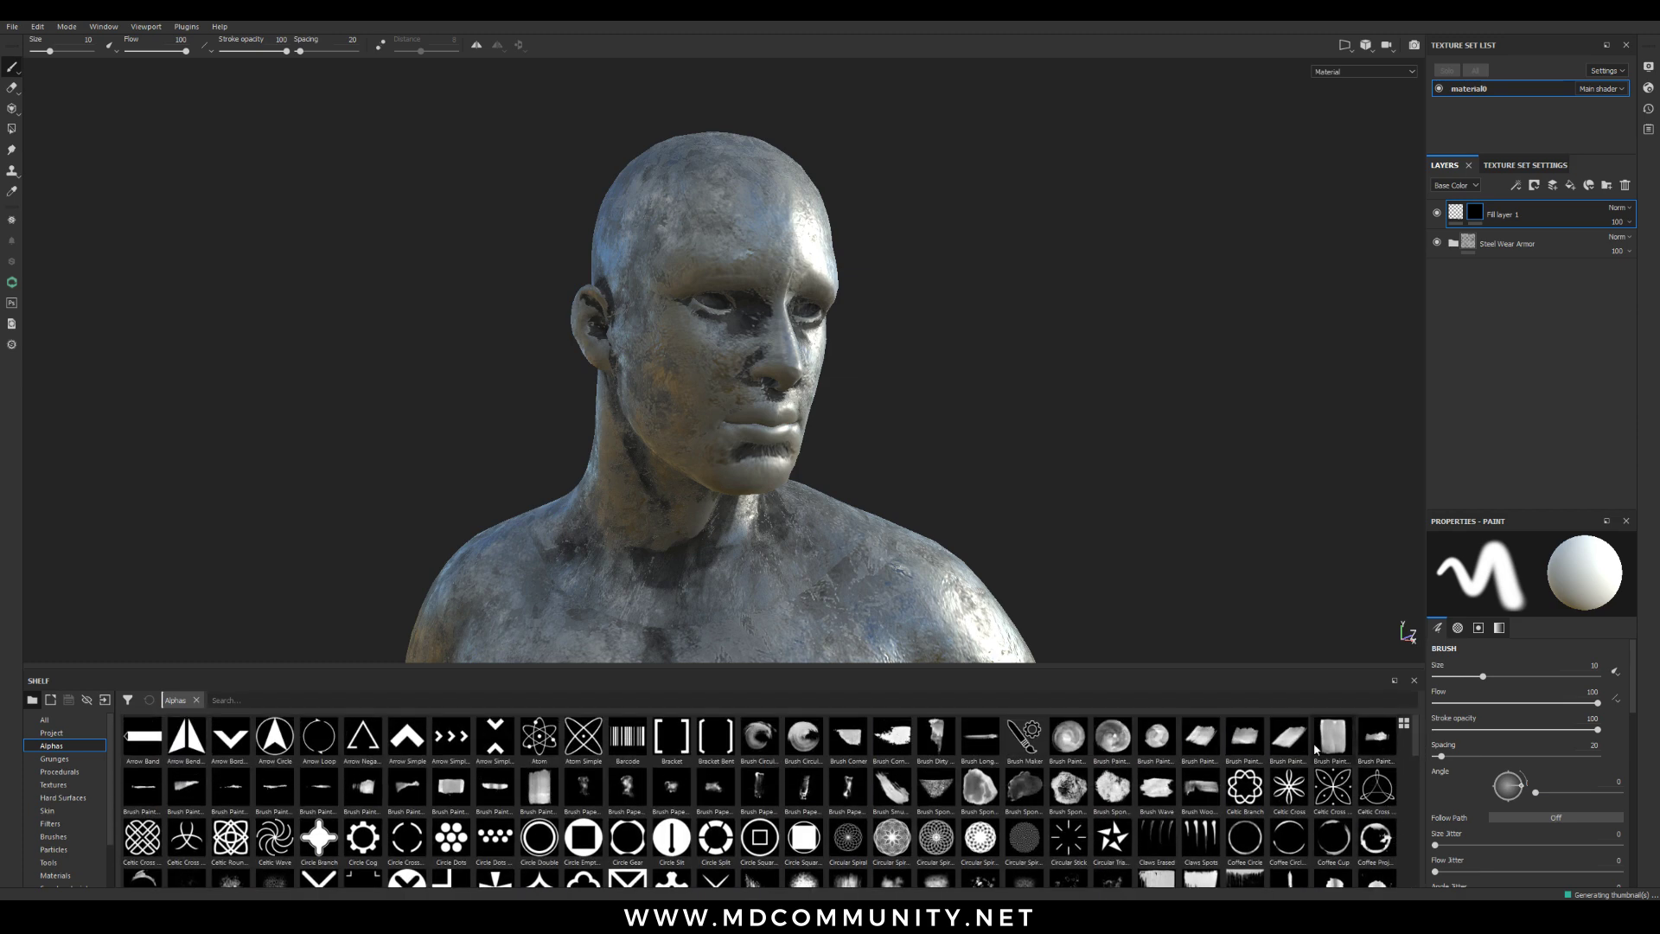
mouse_move(1314, 744)
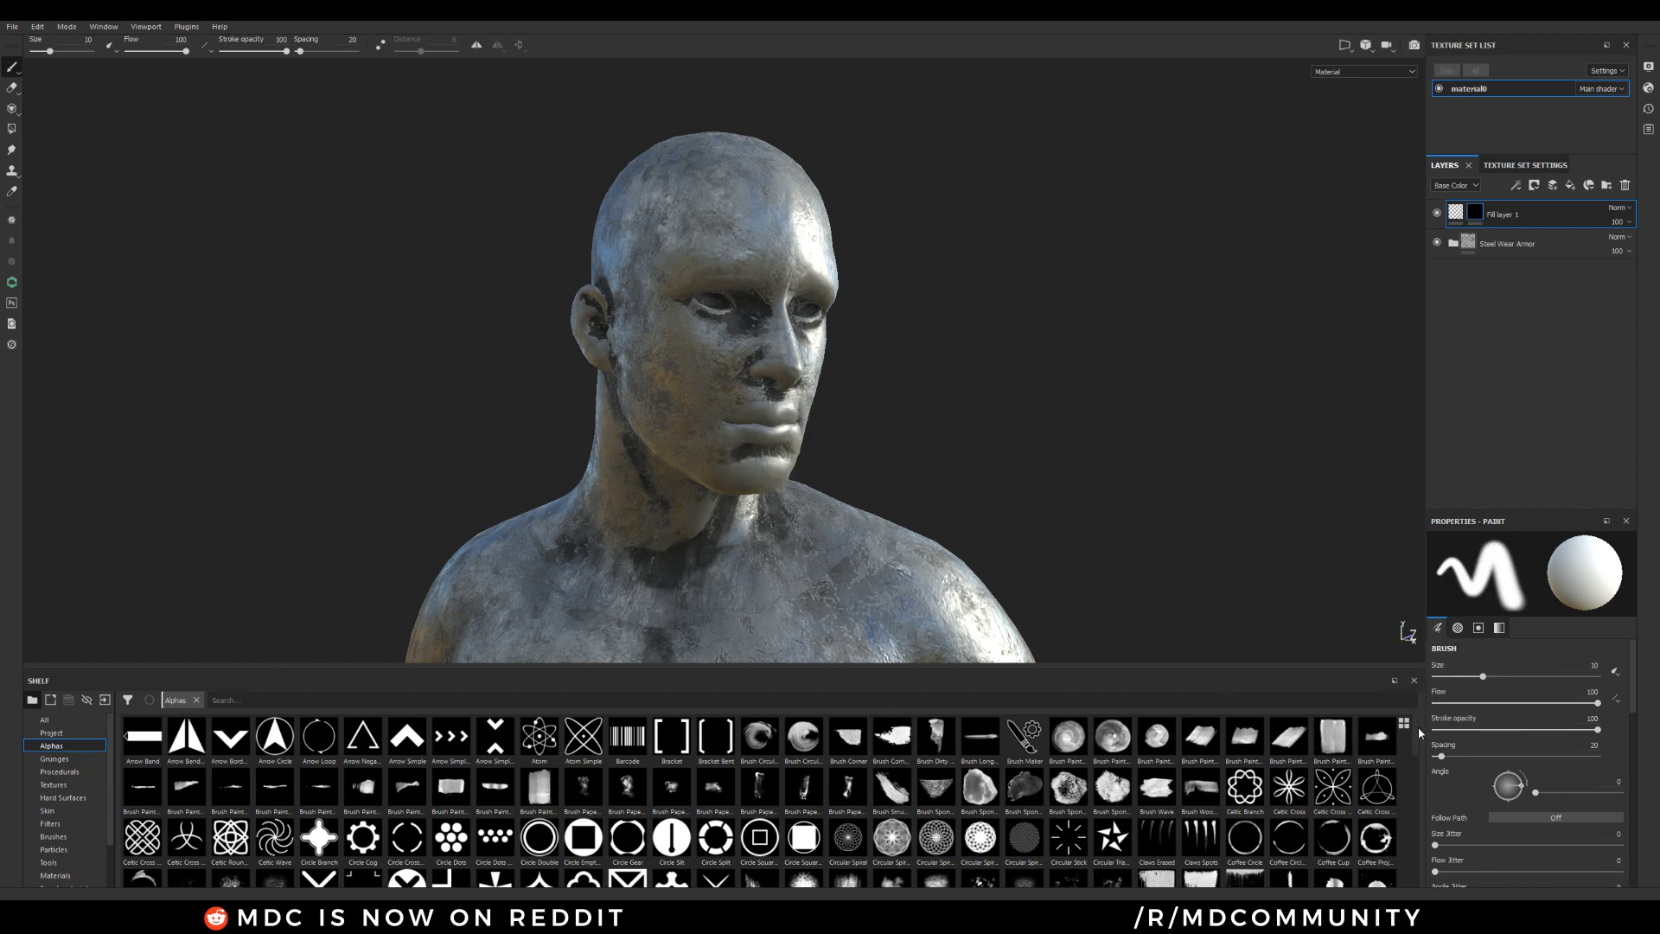
left_click_drag(1418, 729, 1427, 875)
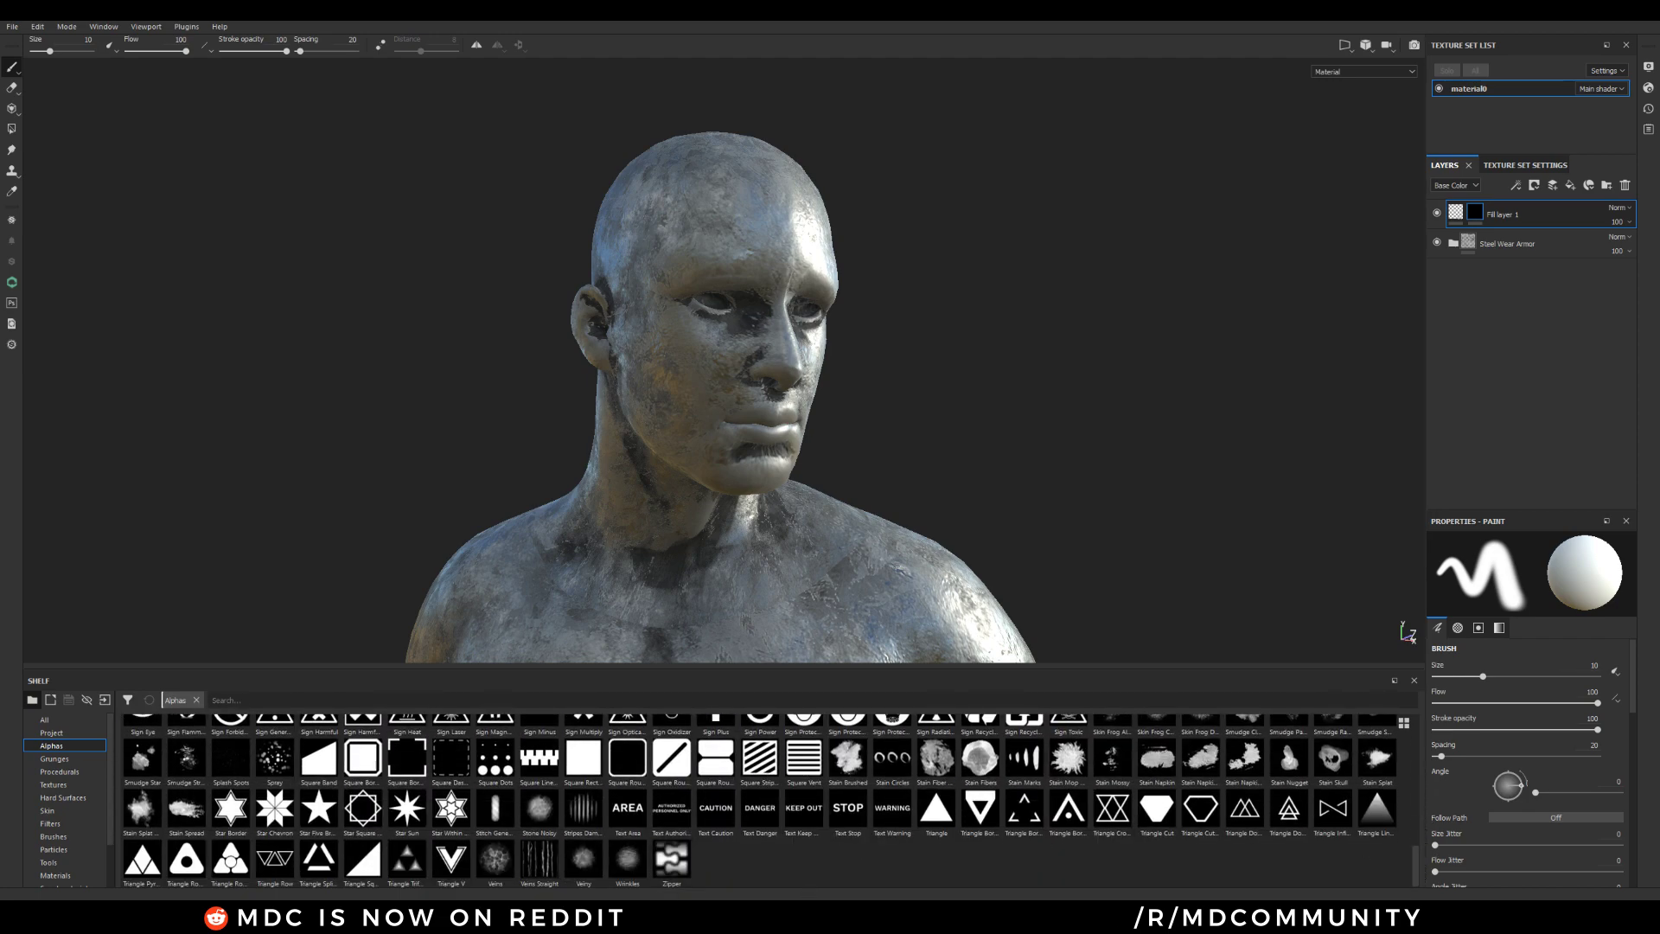
Load the 120 trav_stamp JPG images for import as resources and set the usage of all of them to alpha
mouse_move(1659, 145)
left_mouse_down()
mouse_move(754, 87)
mouse_move(671, 153)
mouse_move(741, 235)
mouse_move(1653, 566)
left_mouse_up()
left_click_drag(1659, 450, 779, 871)
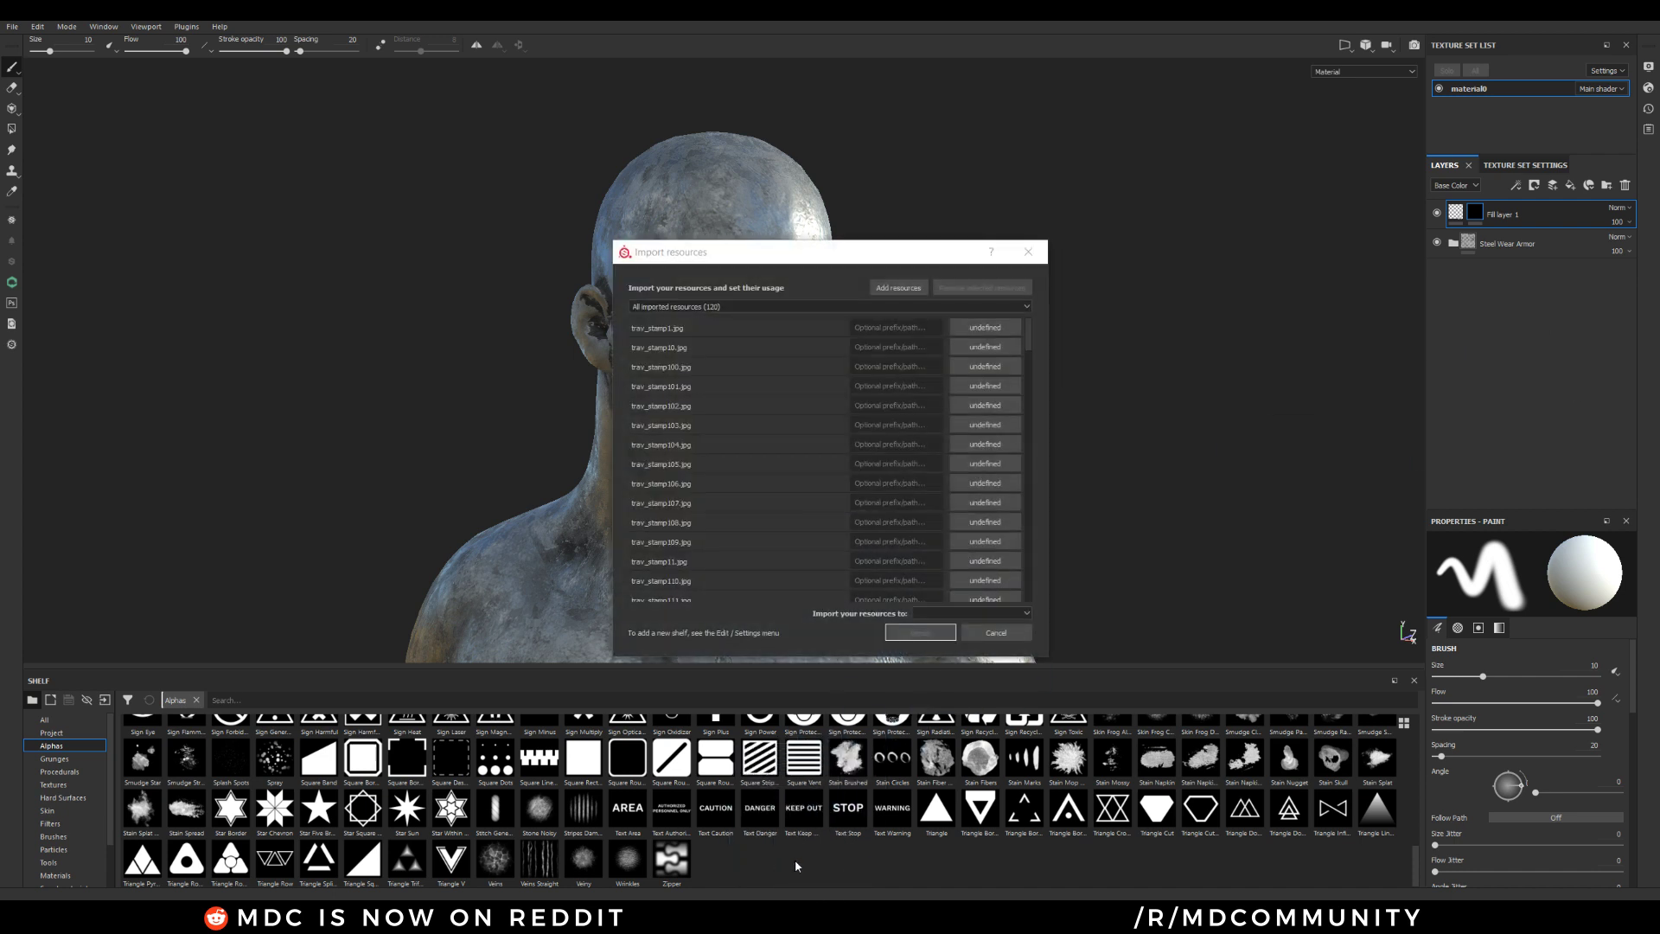
left_click(672, 347)
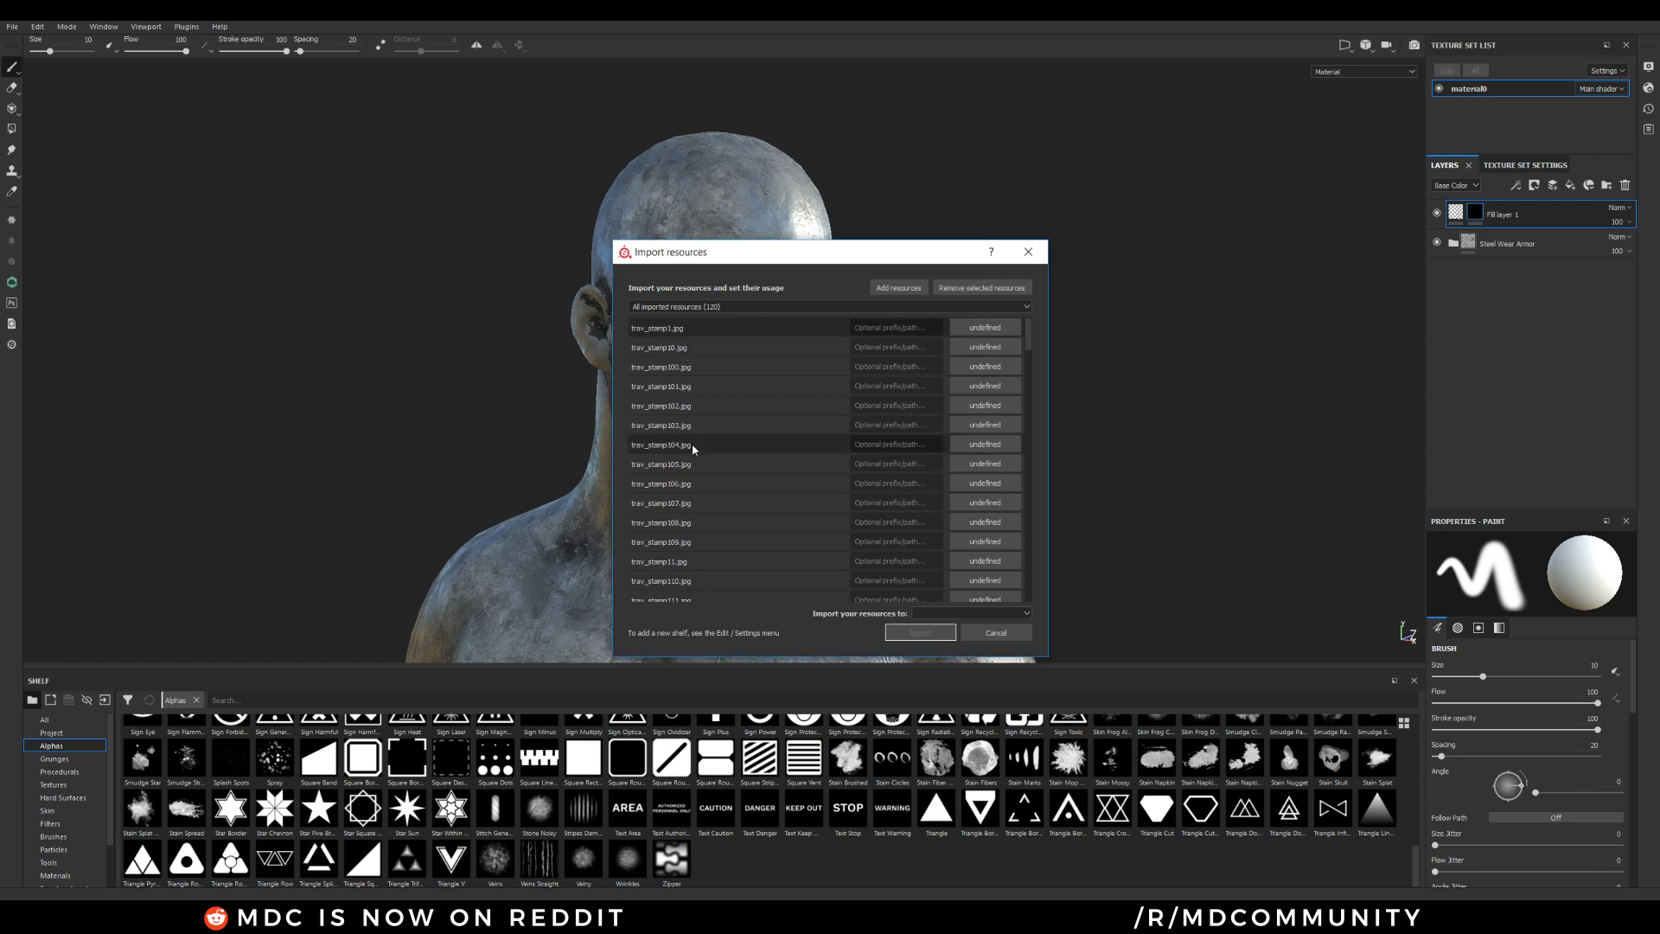
scroll(682, 443, "down", 12)
scroll(681, 442, "down", 20)
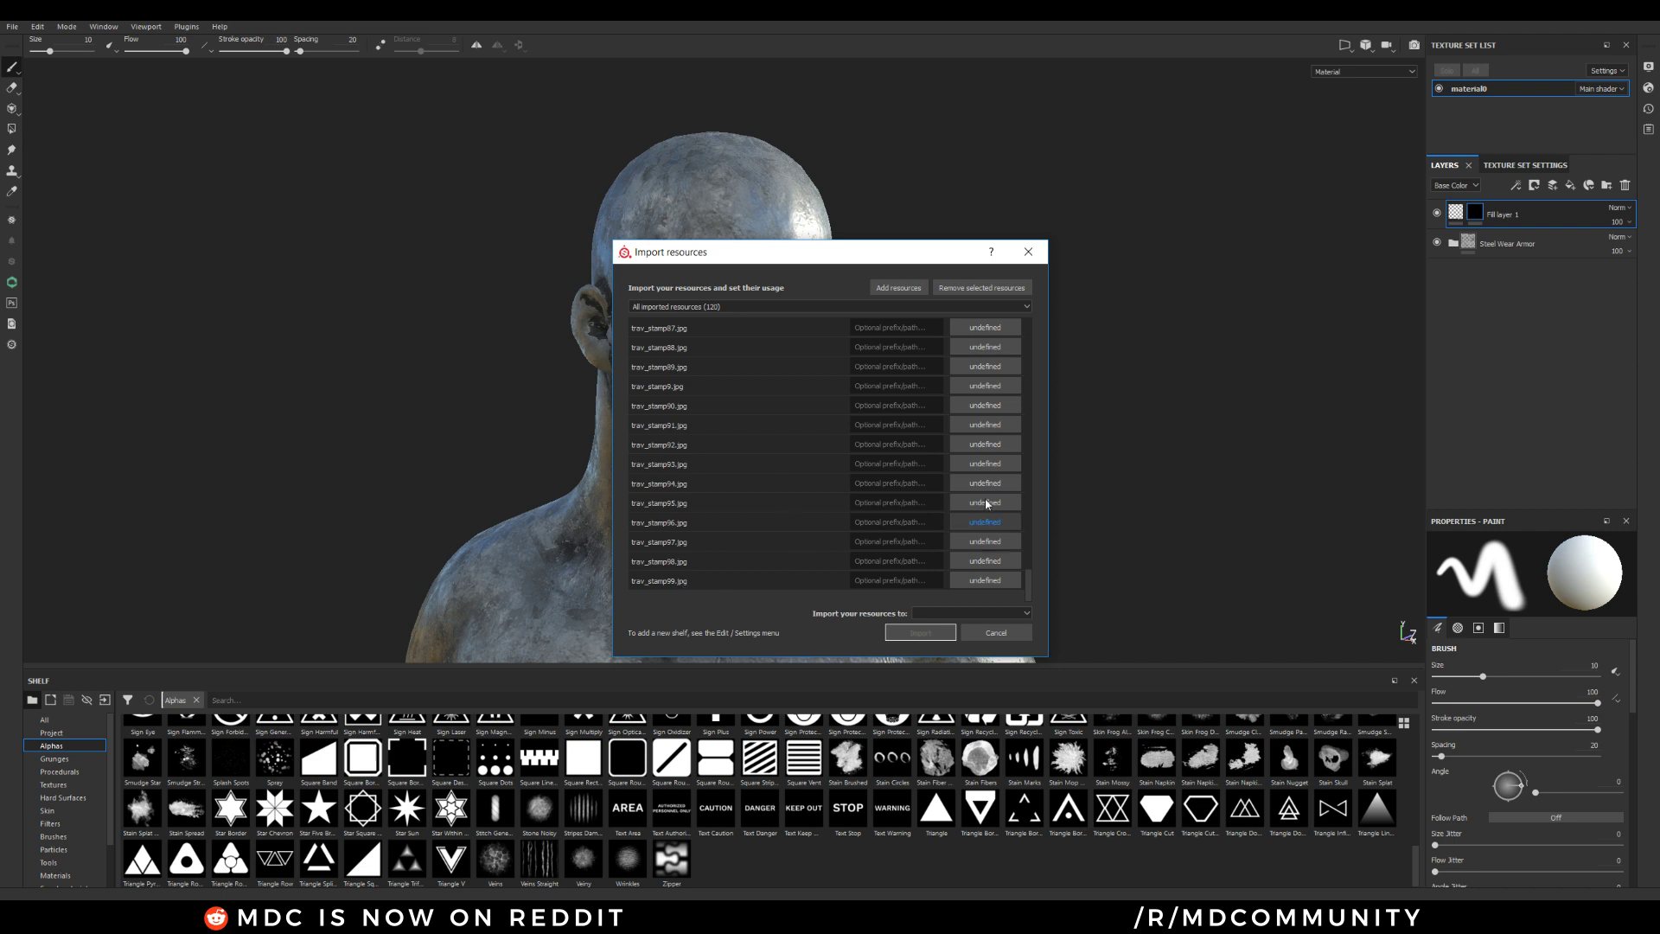
left_click(986, 427)
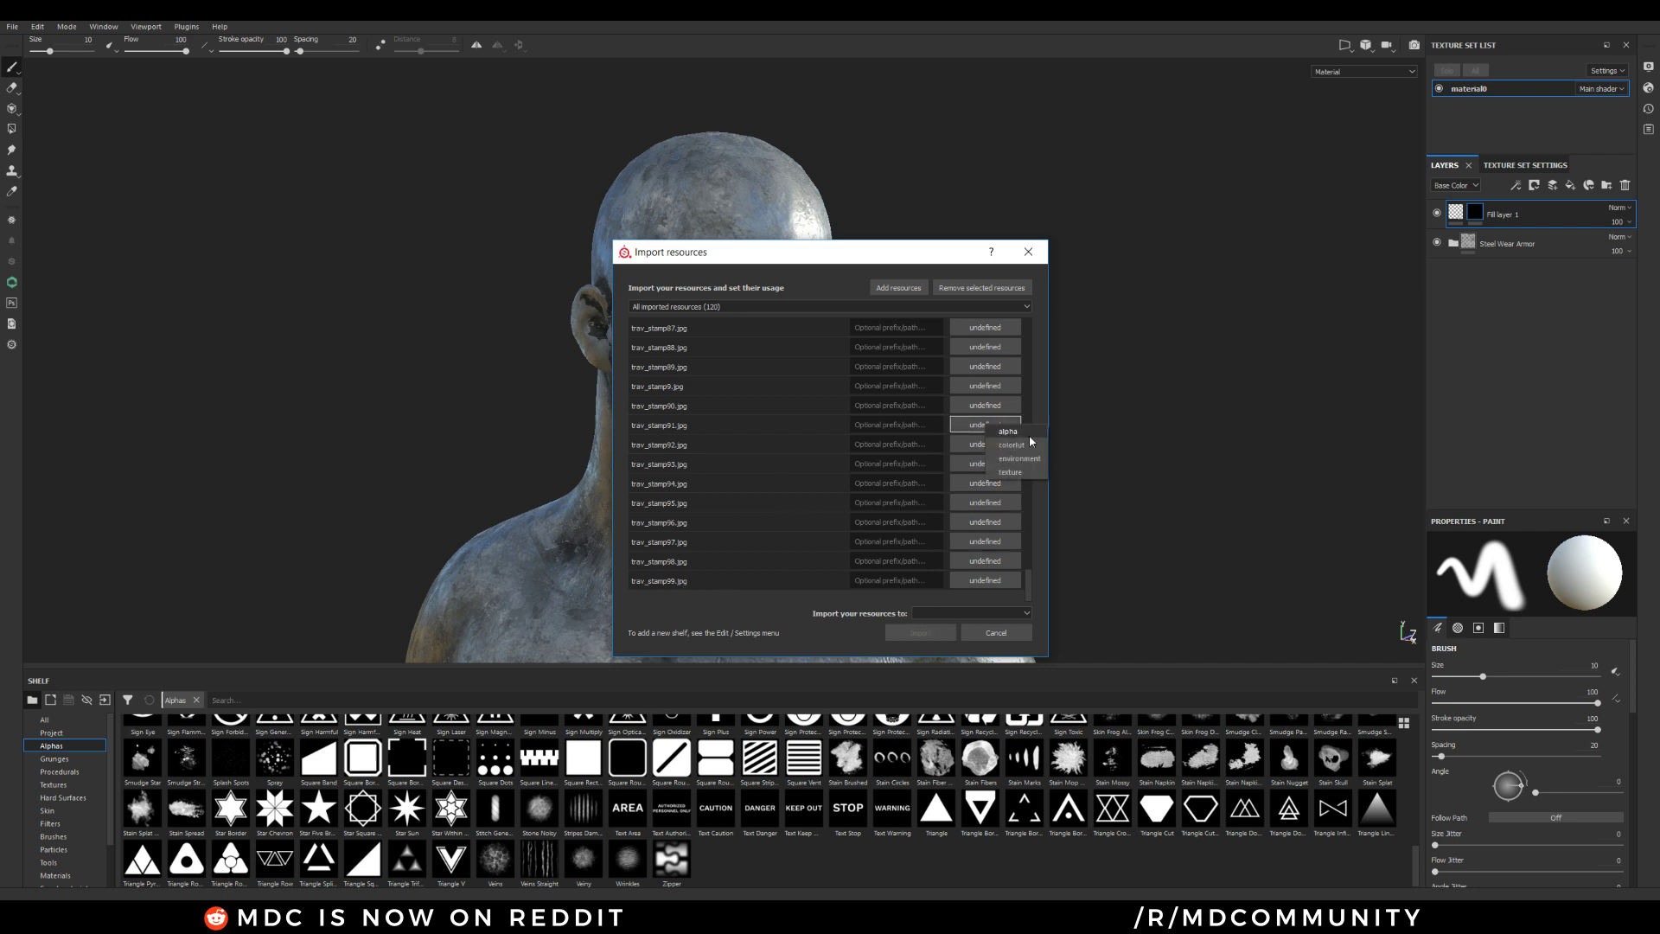
left_click(1030, 442)
left_click_drag(1029, 592, 1036, 319)
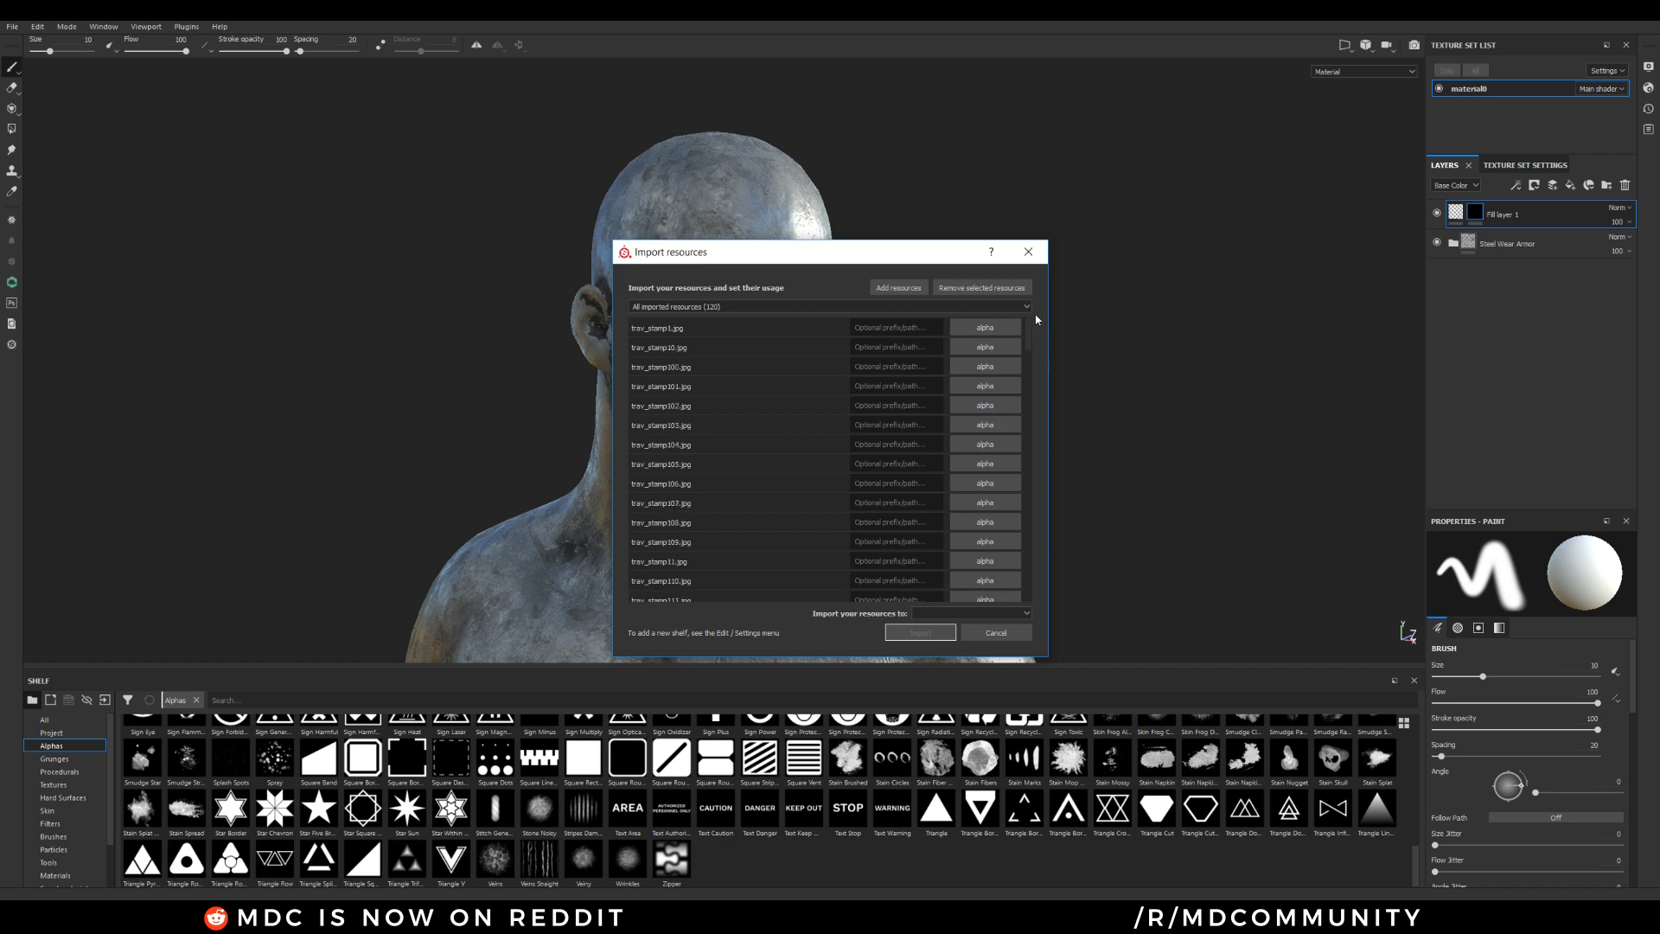
Import the stamp alphas with the current session as their destination
left_click(960, 614)
left_click(951, 624)
left_click(922, 613)
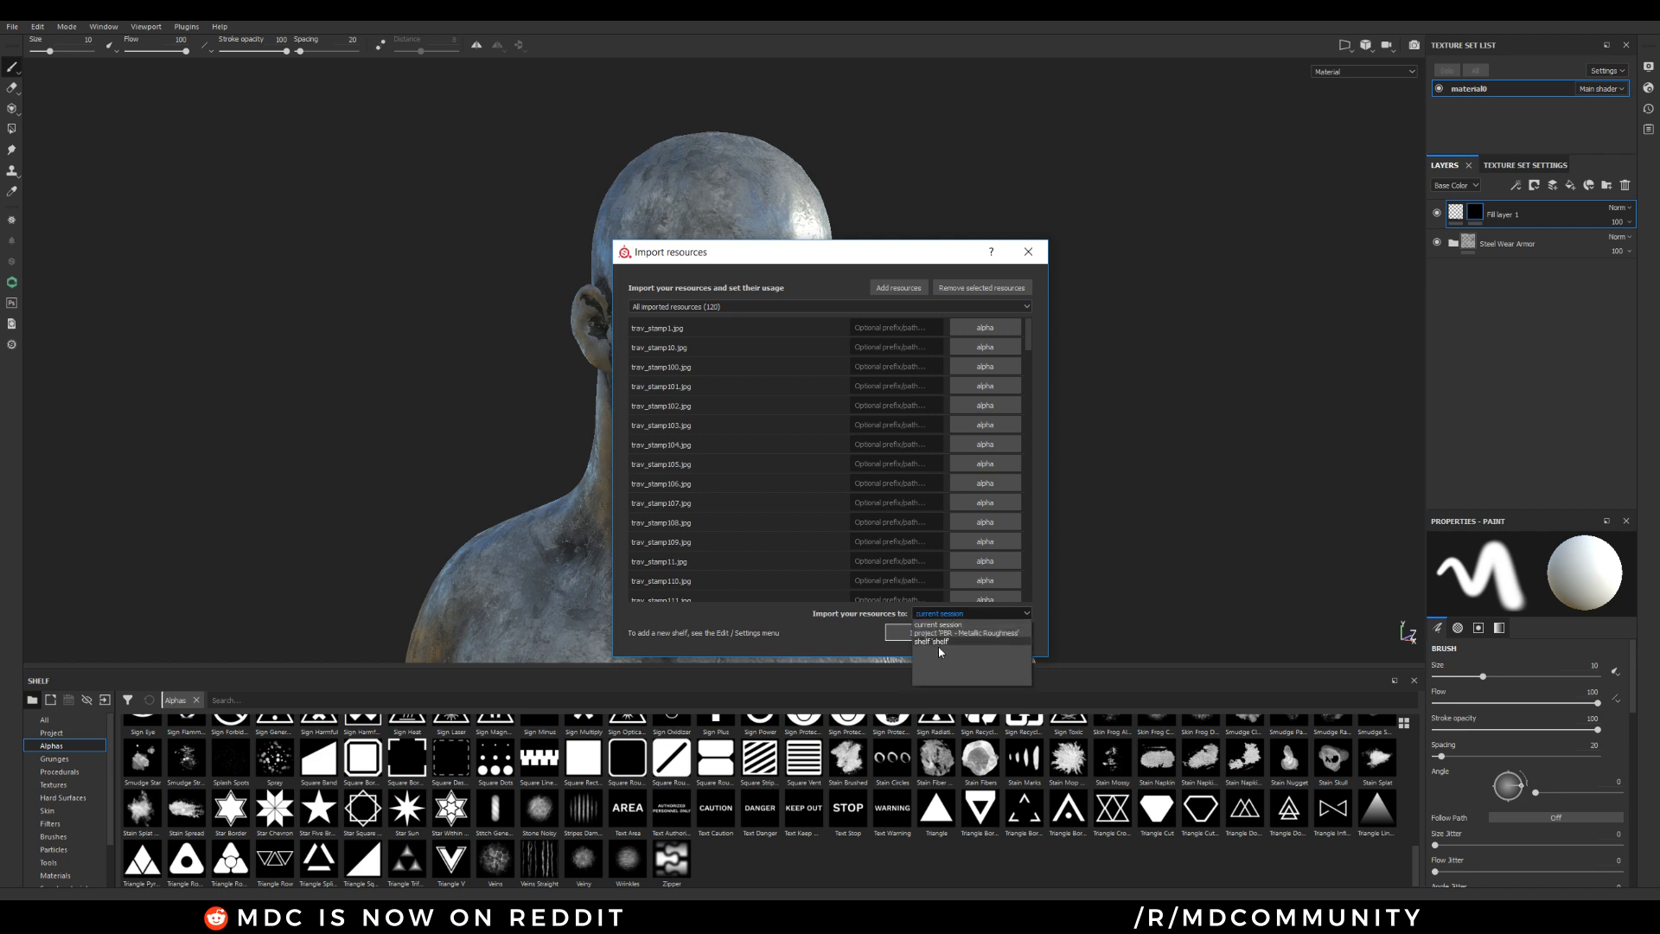
left_click(930, 624)
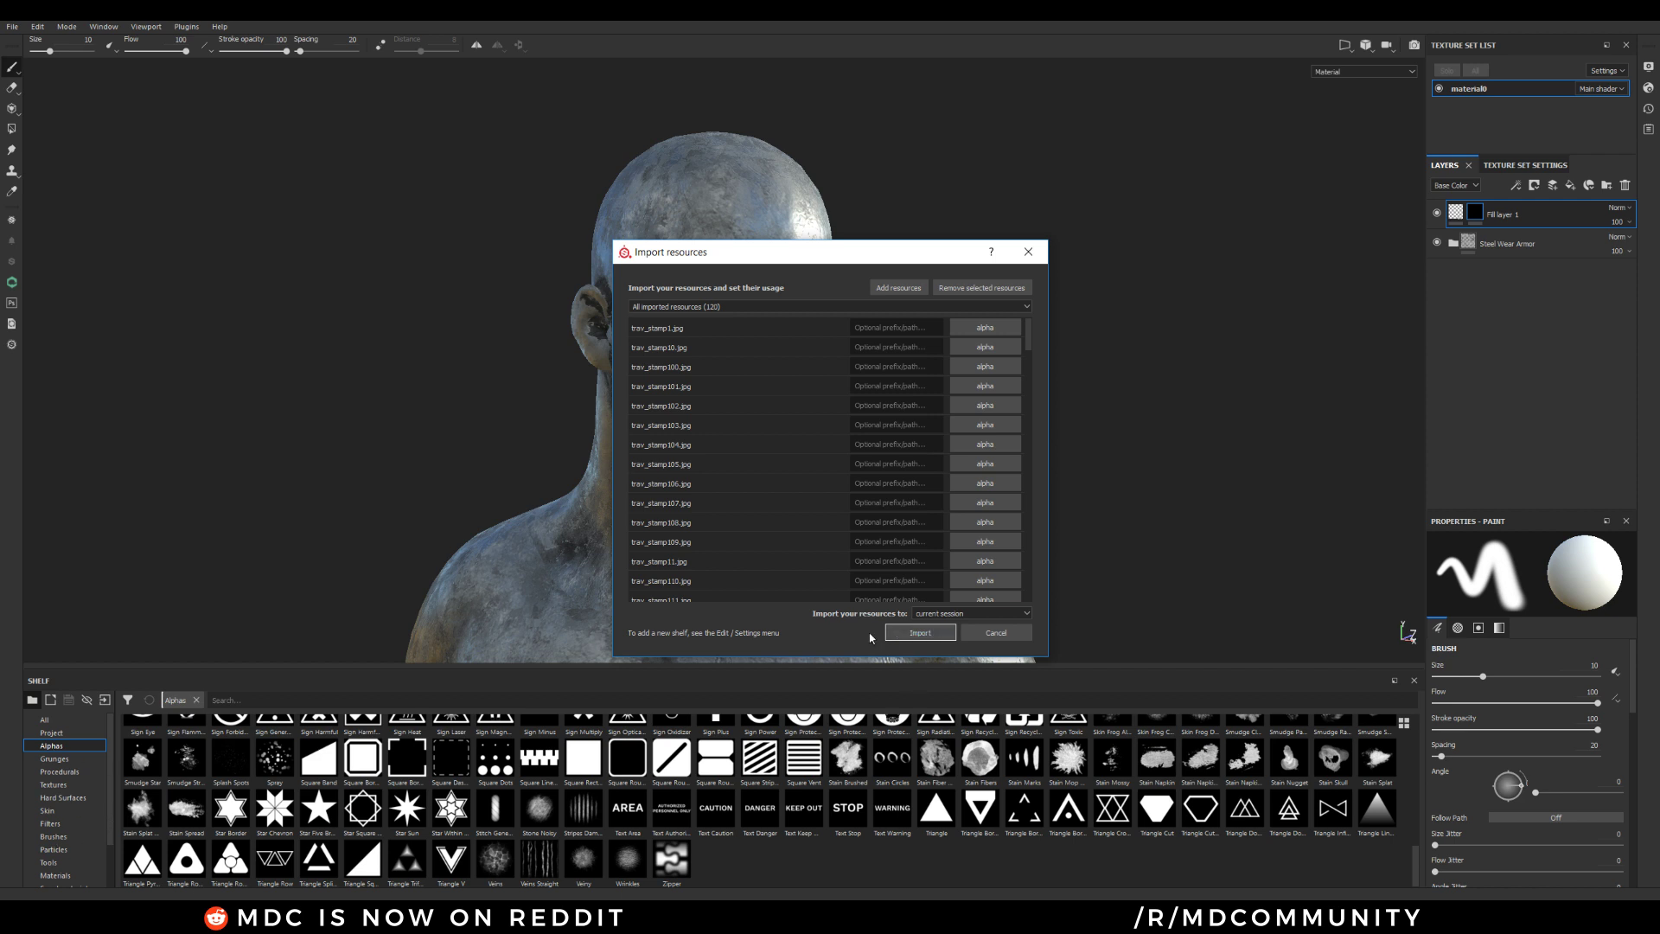
left_click(920, 633)
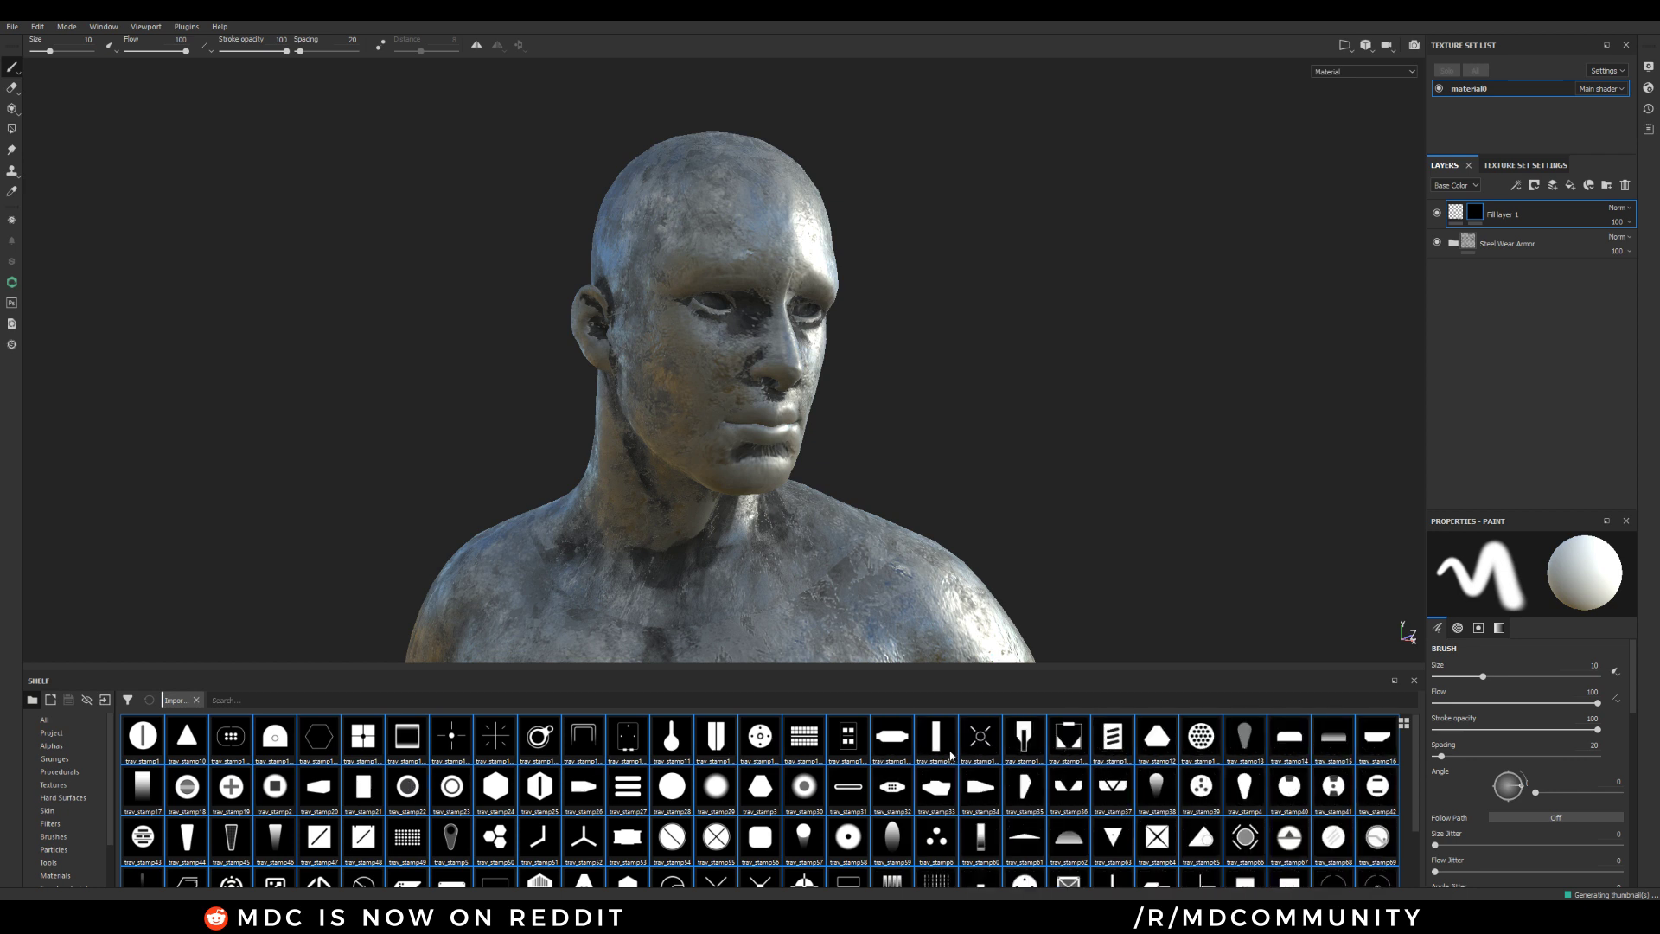
Stamp the three-dot alpha on the centre of the forehead with a brush size of 4.94
left_click(935, 838)
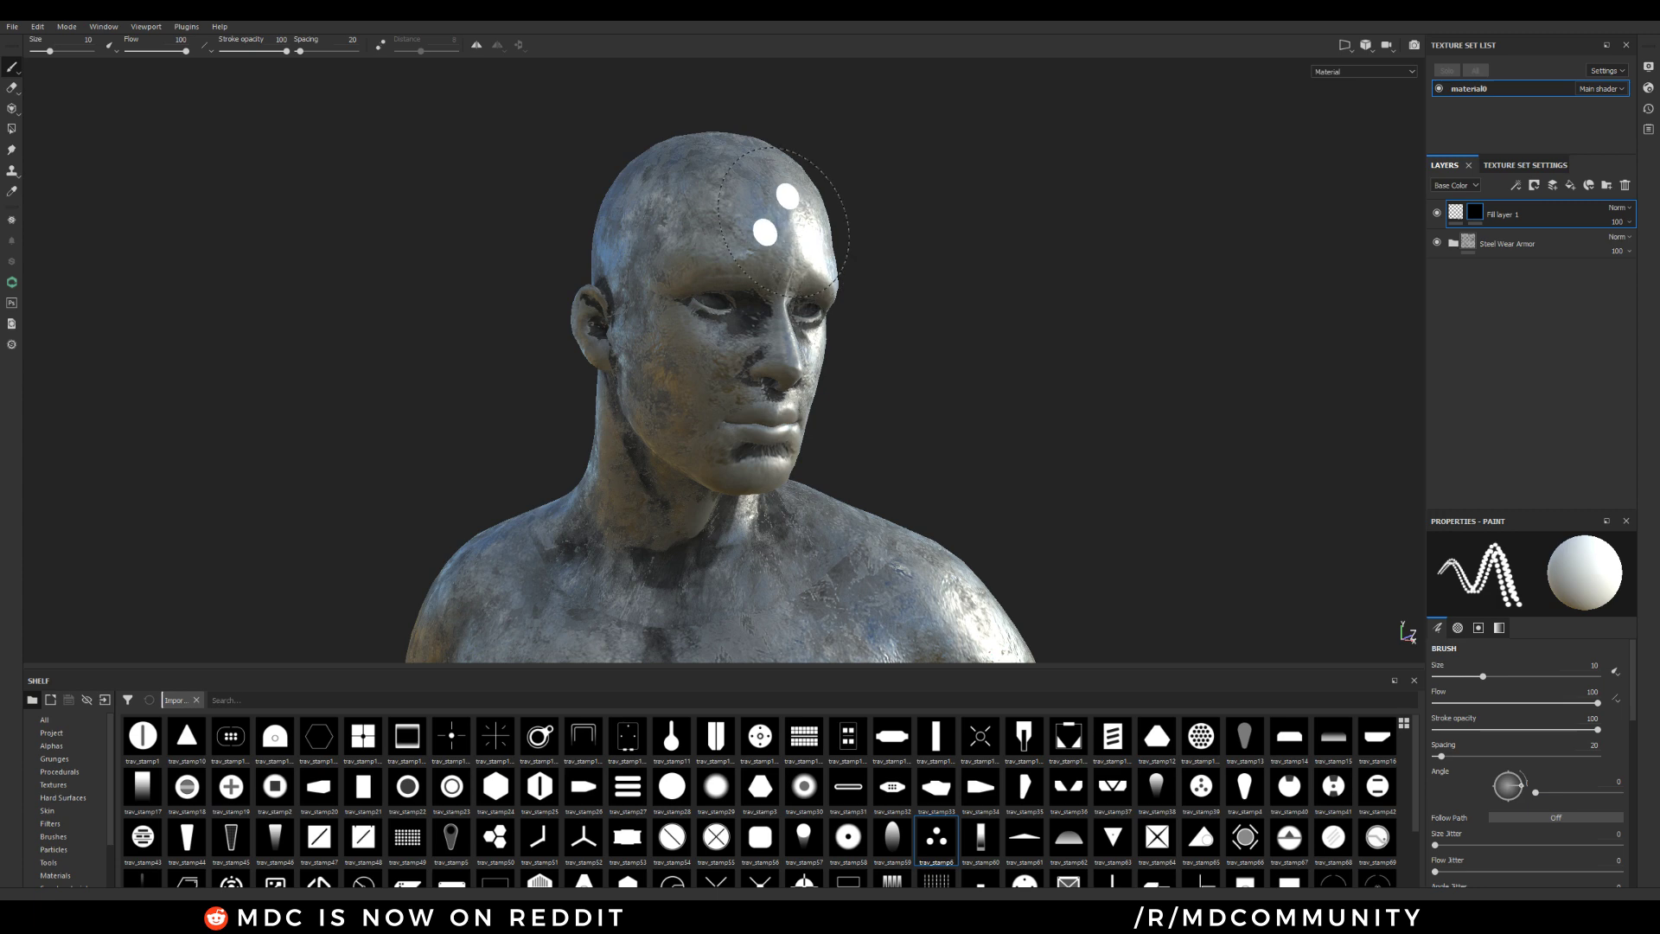
left_click_drag(784, 222, 756, 256, "alt")
right_click_drag(777, 230, 838, 245, "alt")
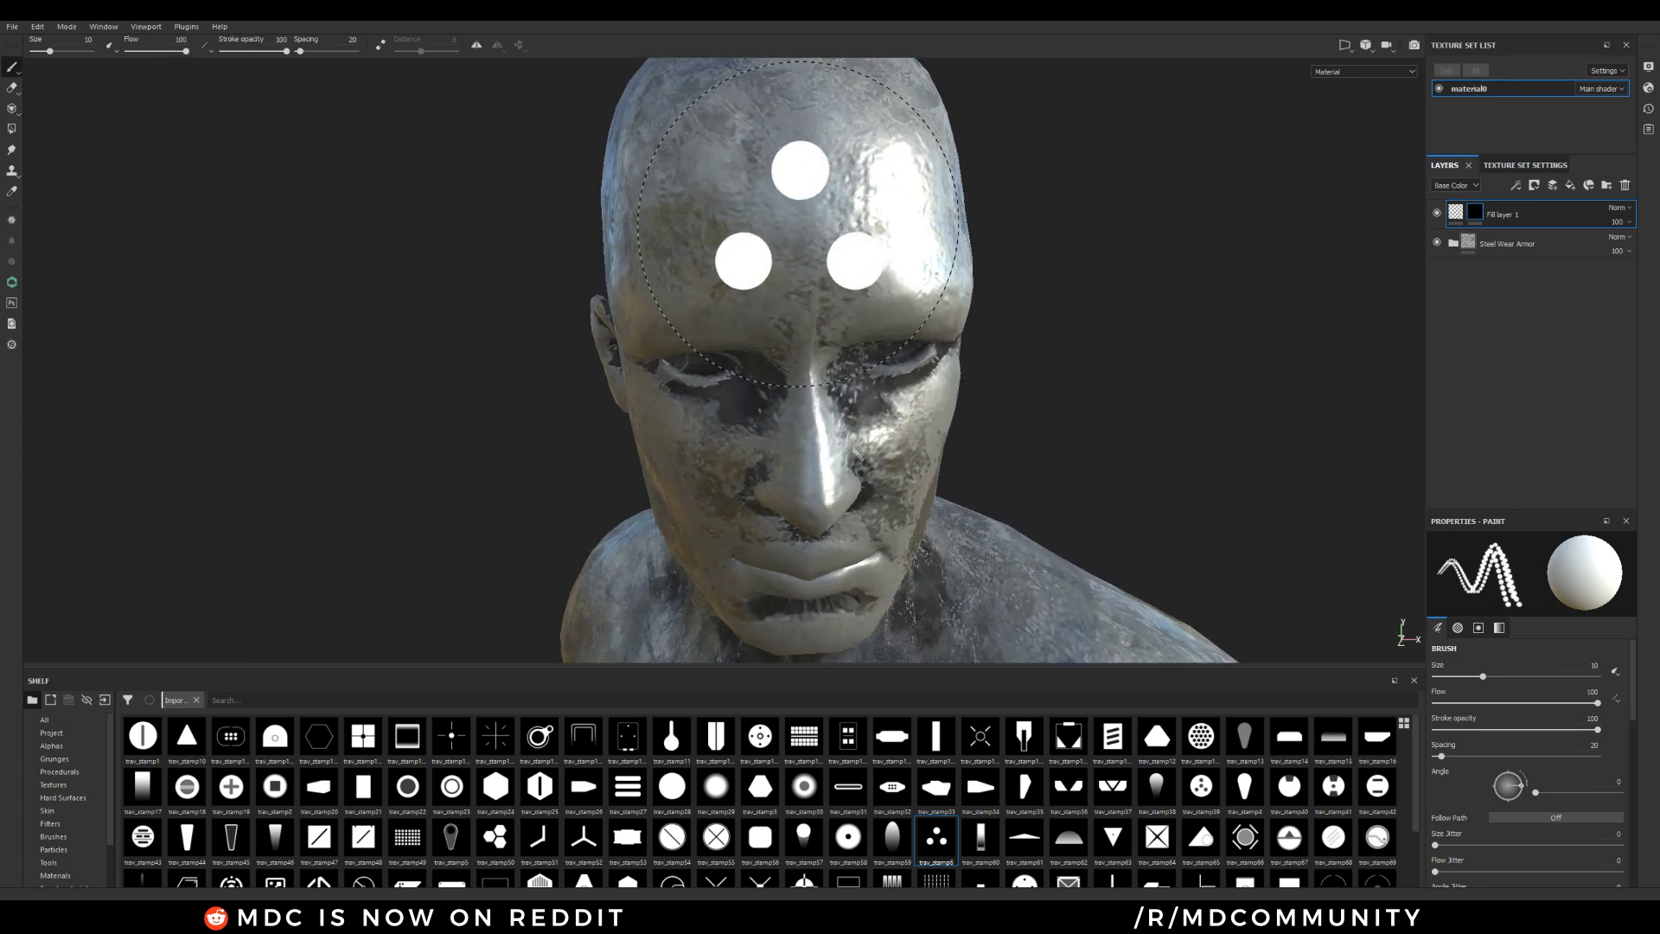
right_click_drag(800, 223, 735, 224, "ctrl")
left_click(806, 218)
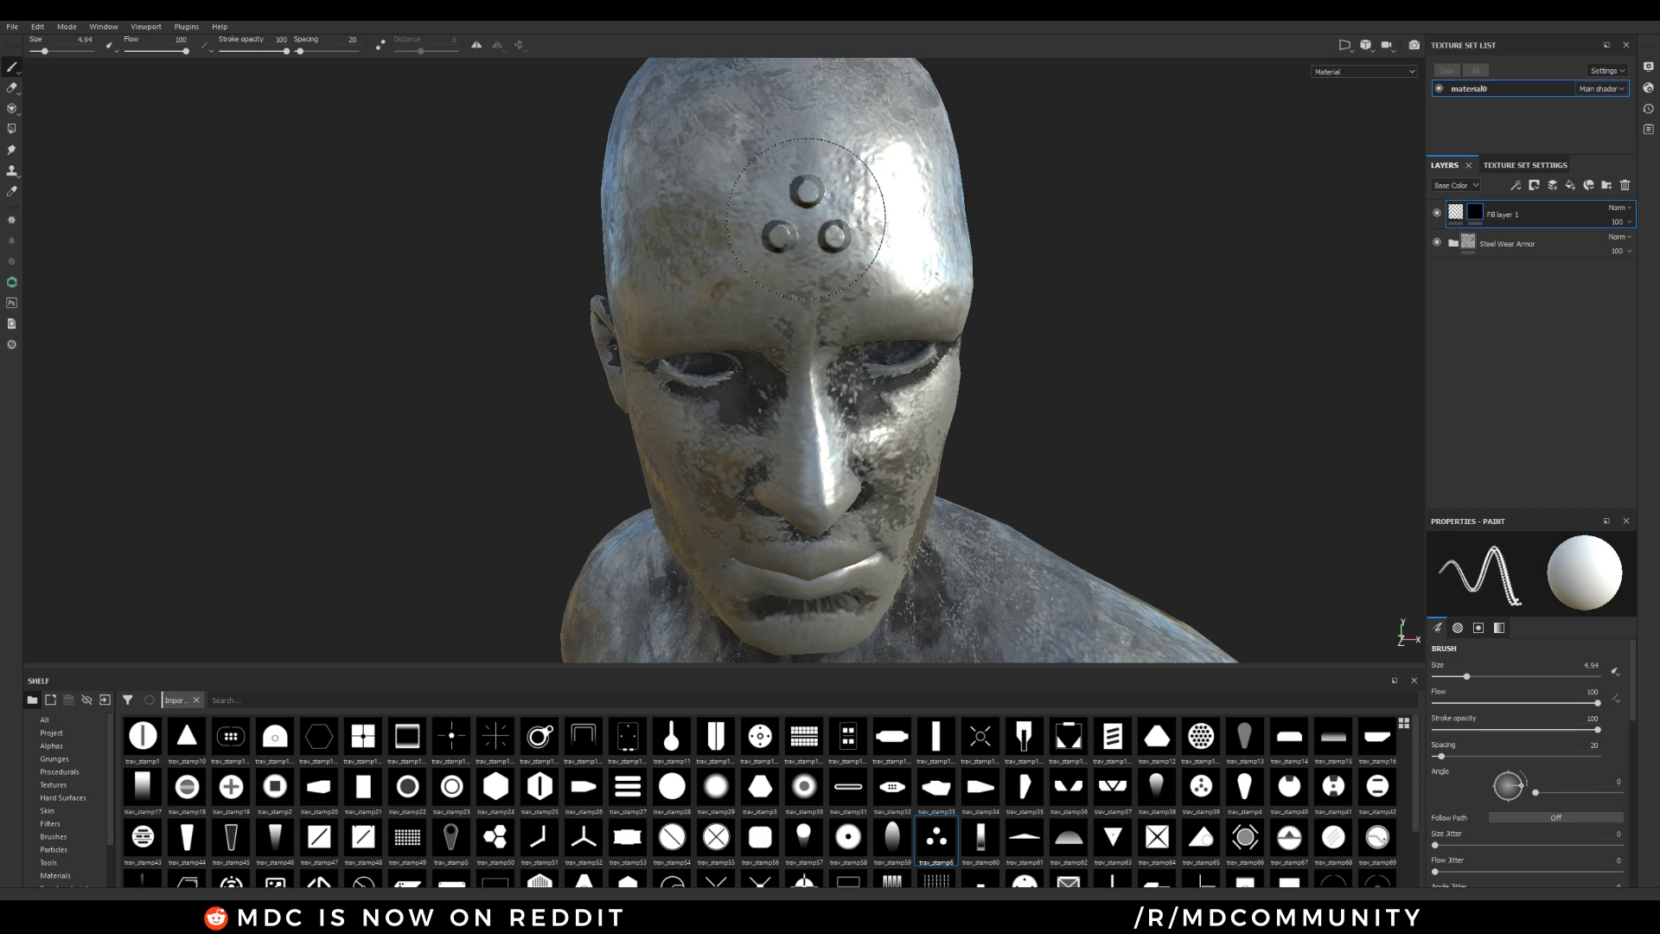
Stamp the hexagon alpha on the side of the face near the ear
left_click_drag(789, 401, 891, 346, "alt")
right_click_drag(741, 409, 656, 144, "alt")
left_click_drag(662, 458, 727, 410, "alt")
left_click(760, 786)
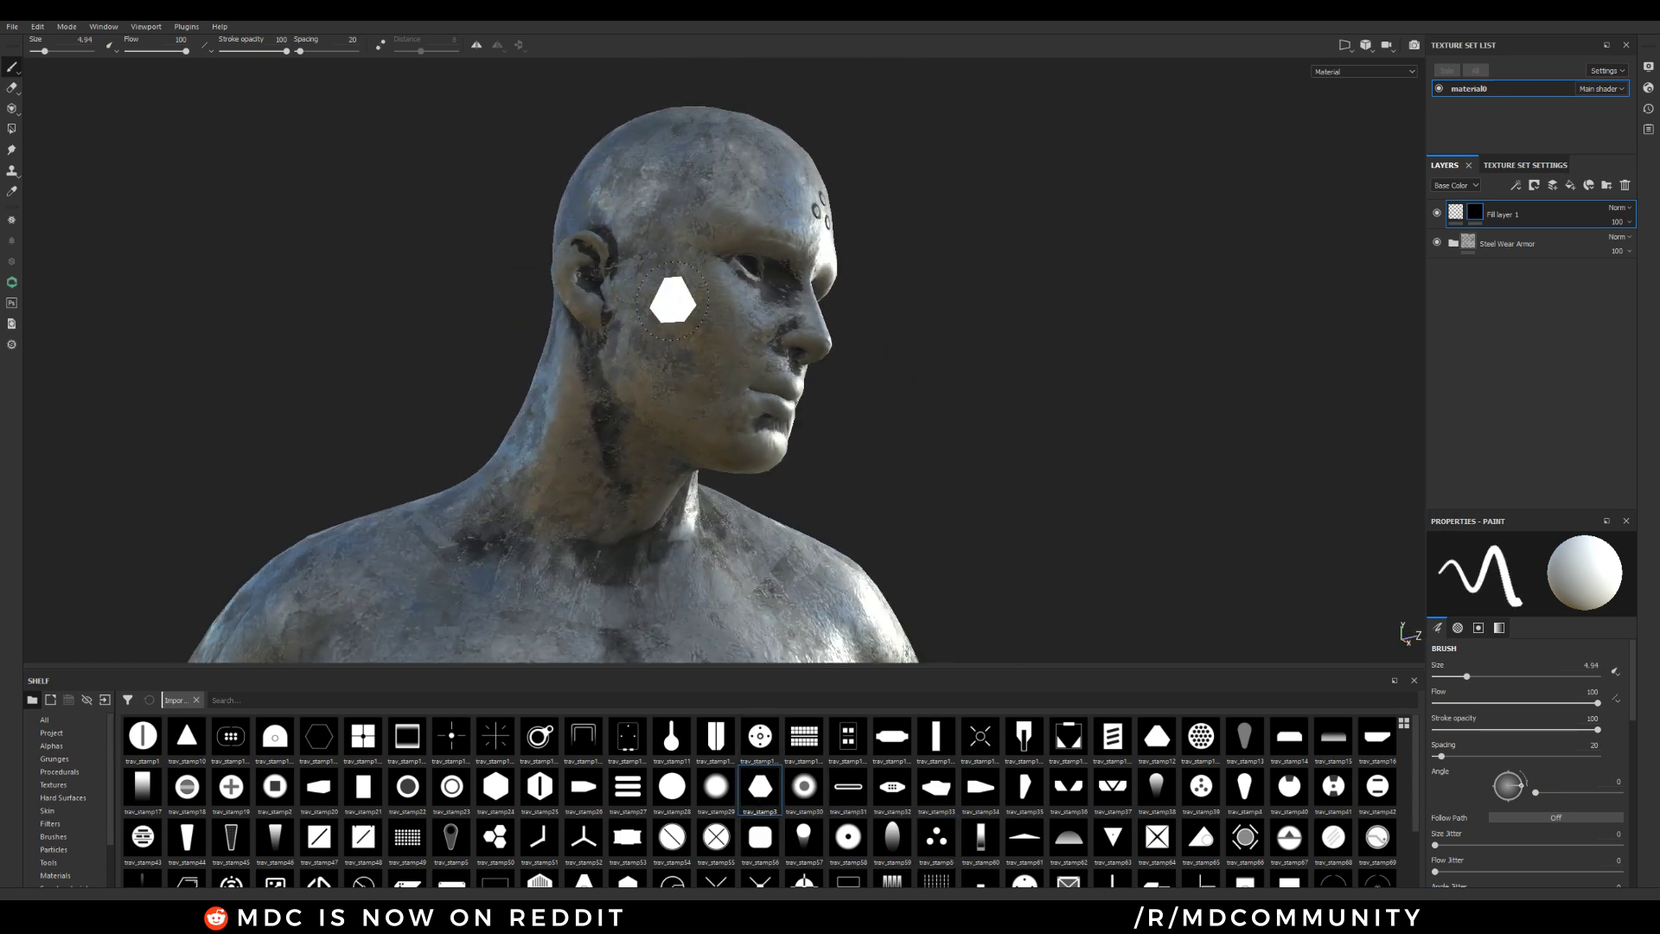
left_click_drag(765, 530, 190, 566, "alt")
left_click(654, 377)
Try the hexagon alpha on the torso and undo the test stamps painted in the mask
left_click_drag(729, 537, 896, 228, "alt")
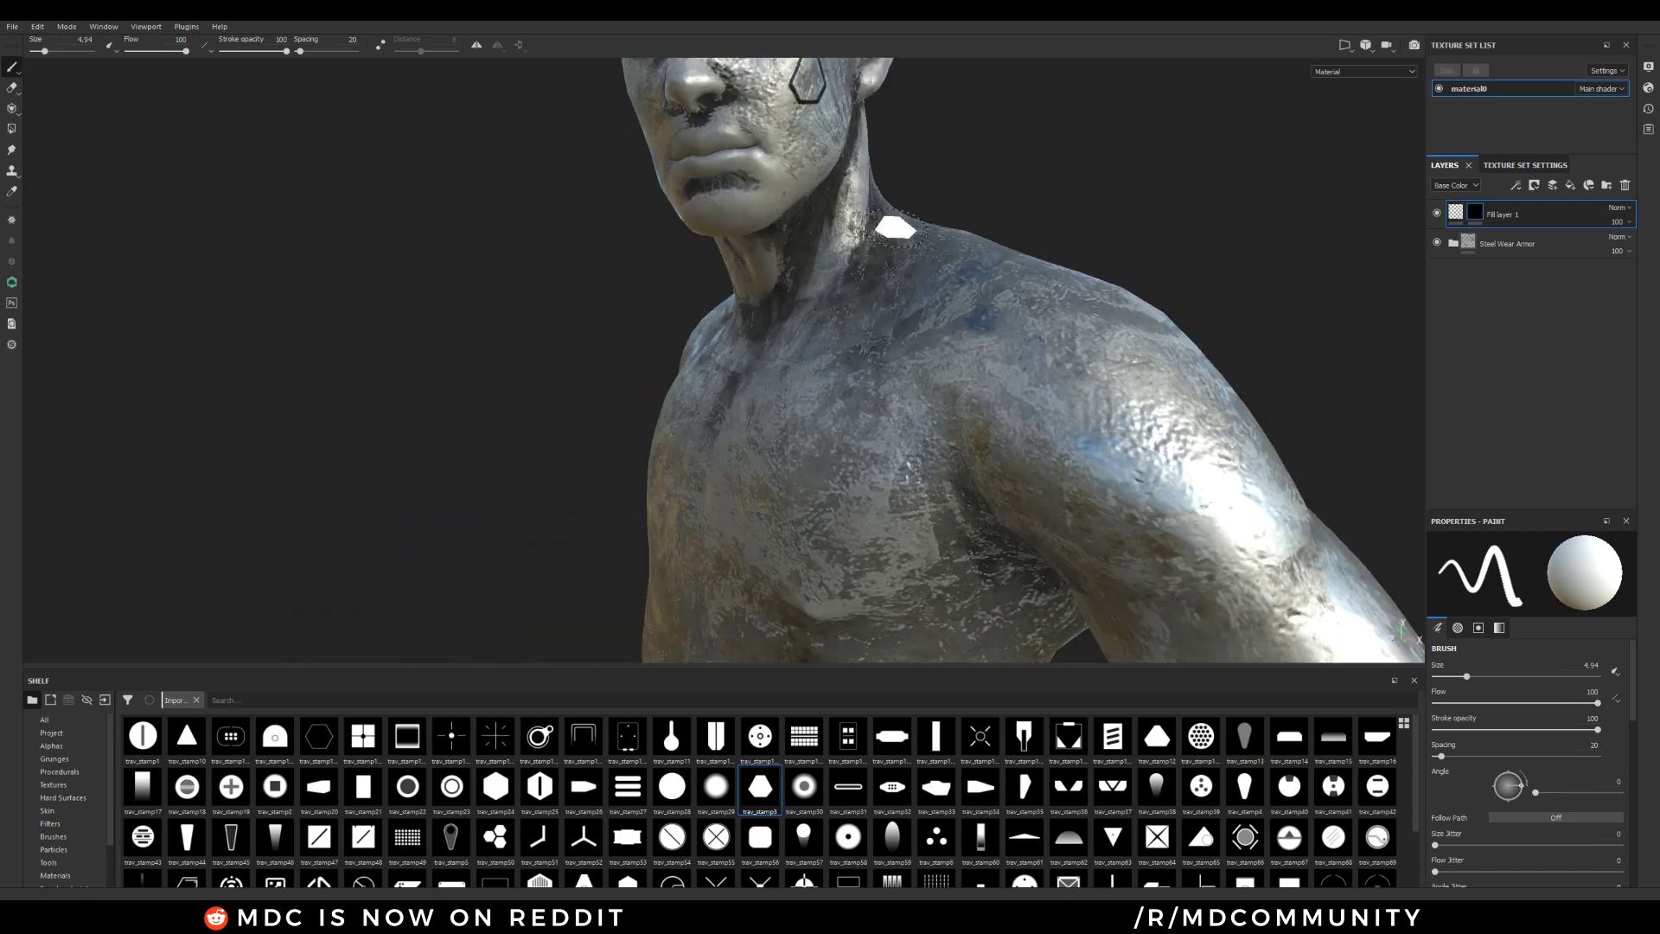
left_click_drag(786, 480, 959, 497, "alt")
left_click(576, 442)
left_click(854, 457, "shift")
mouse_move(537, 472)
left_mouse_down("alt")
mouse_move(916, 443)
mouse_move(856, 433)
left_mouse_up("alt")
key("ctrl+z")
mouse_move(759, 205)
left_mouse_down("alt")
mouse_move(784, 393)
mouse_move(841, 392)
left_mouse_up("alt")
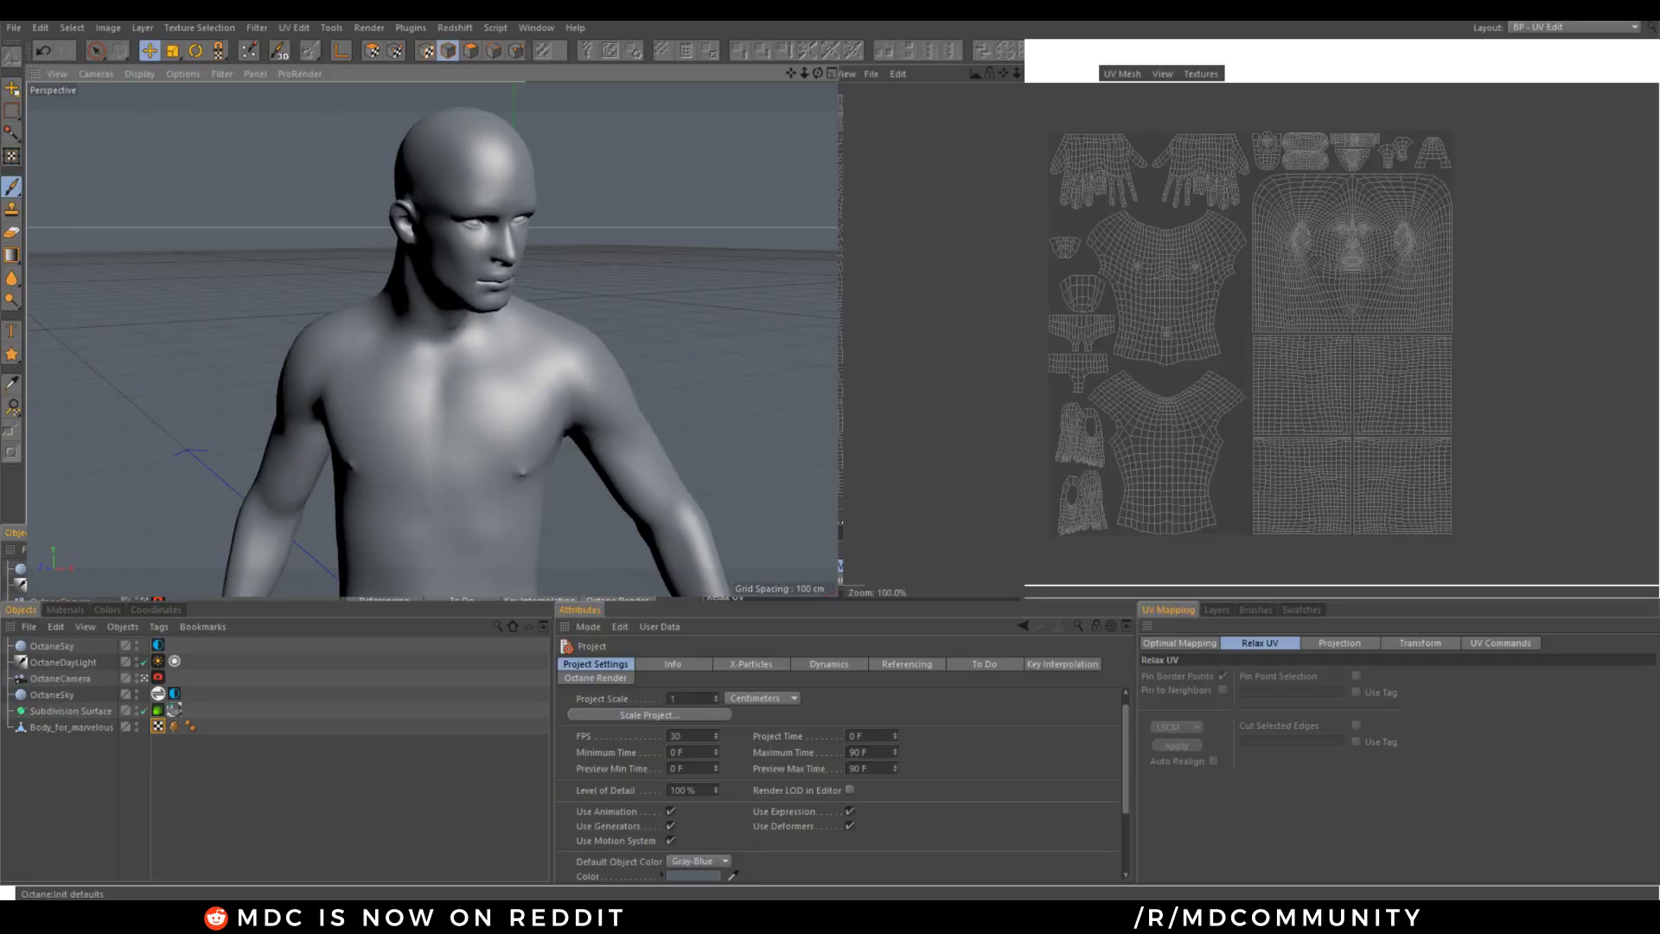
Switch to Cinema 4D, load the Startup (User) layout and start a render in the Octane Live Viewer
left_click(1573, 27)
left_click(1556, 237)
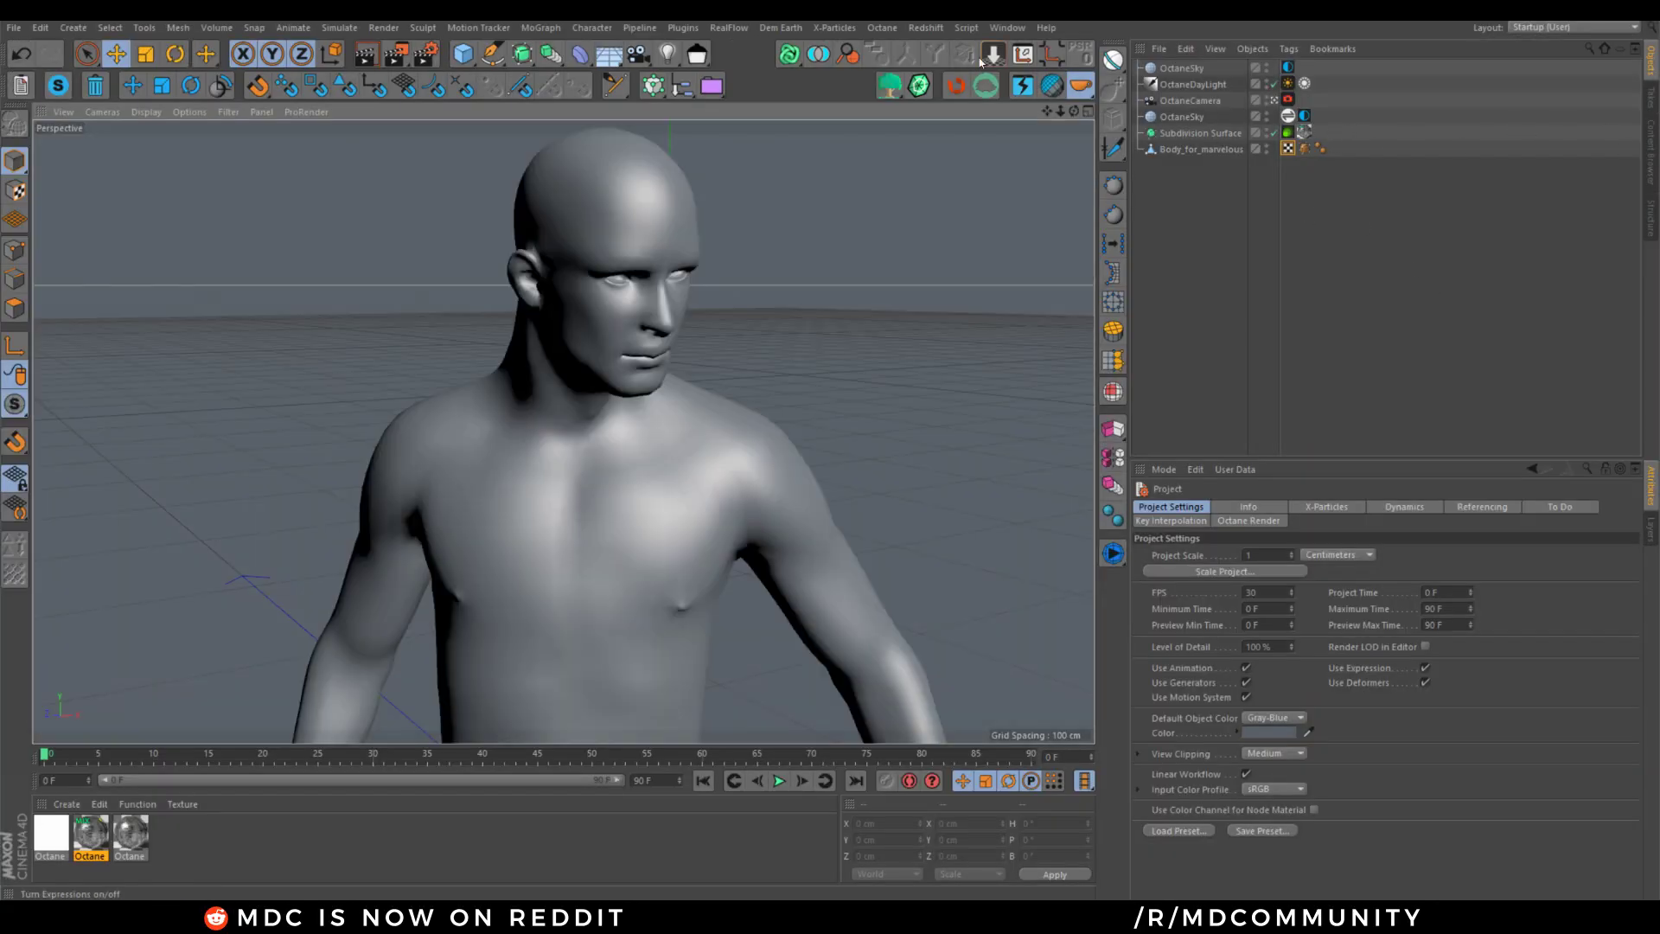
left_click(884, 28)
left_click(899, 69)
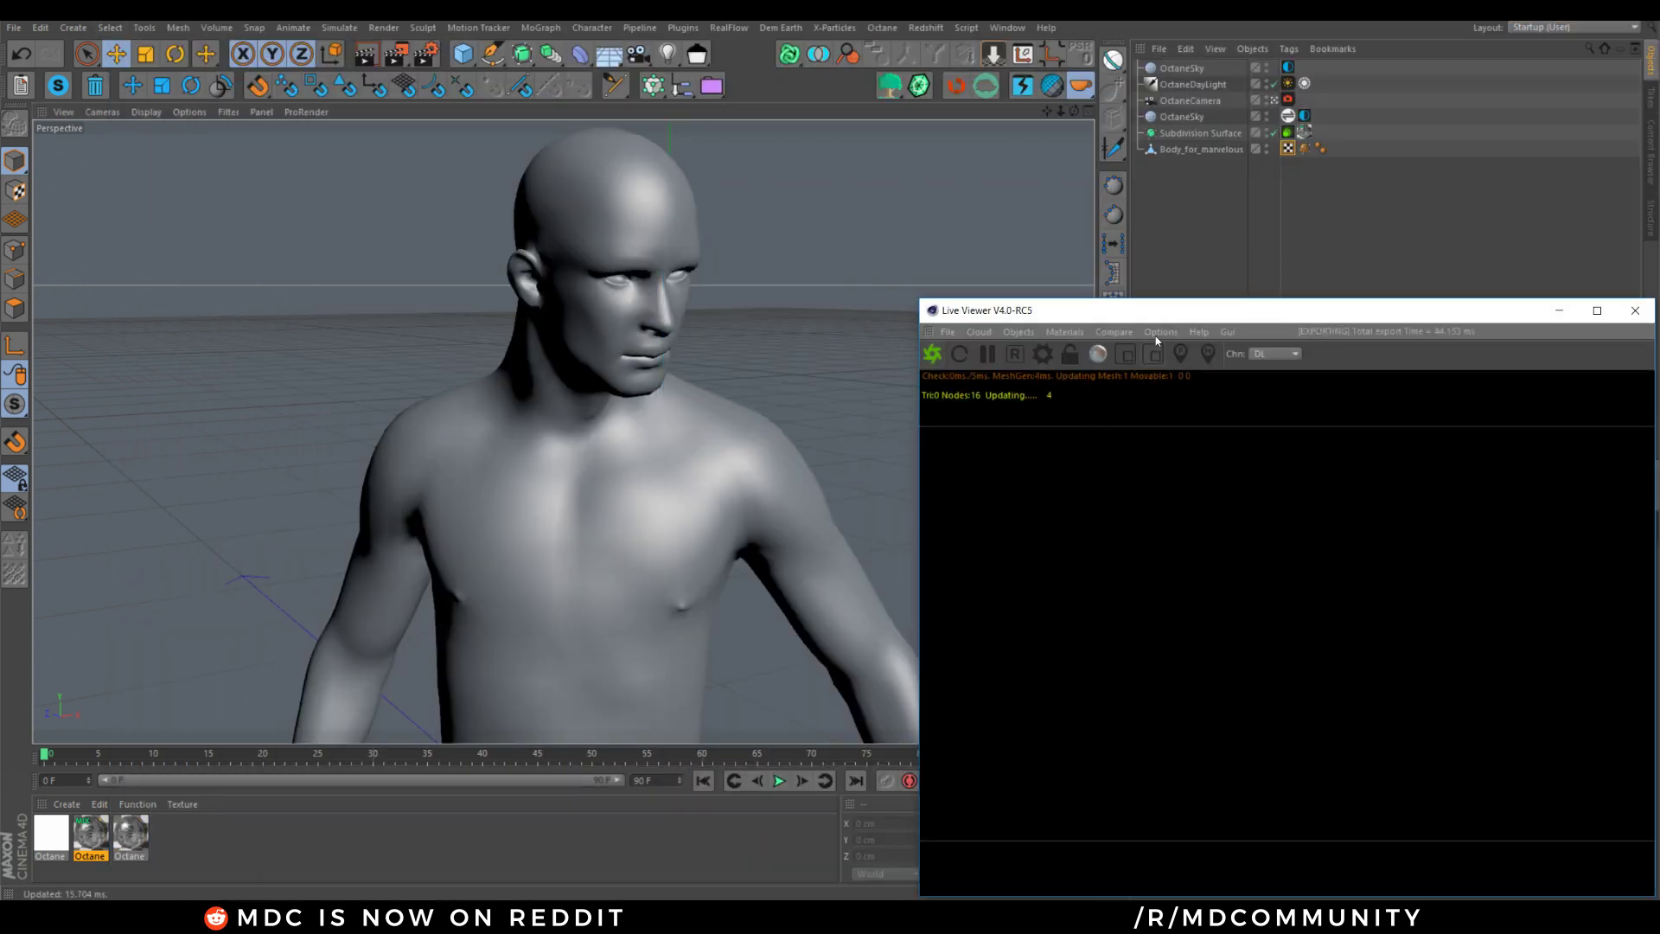
left_click_drag(1185, 312, 893, 184)
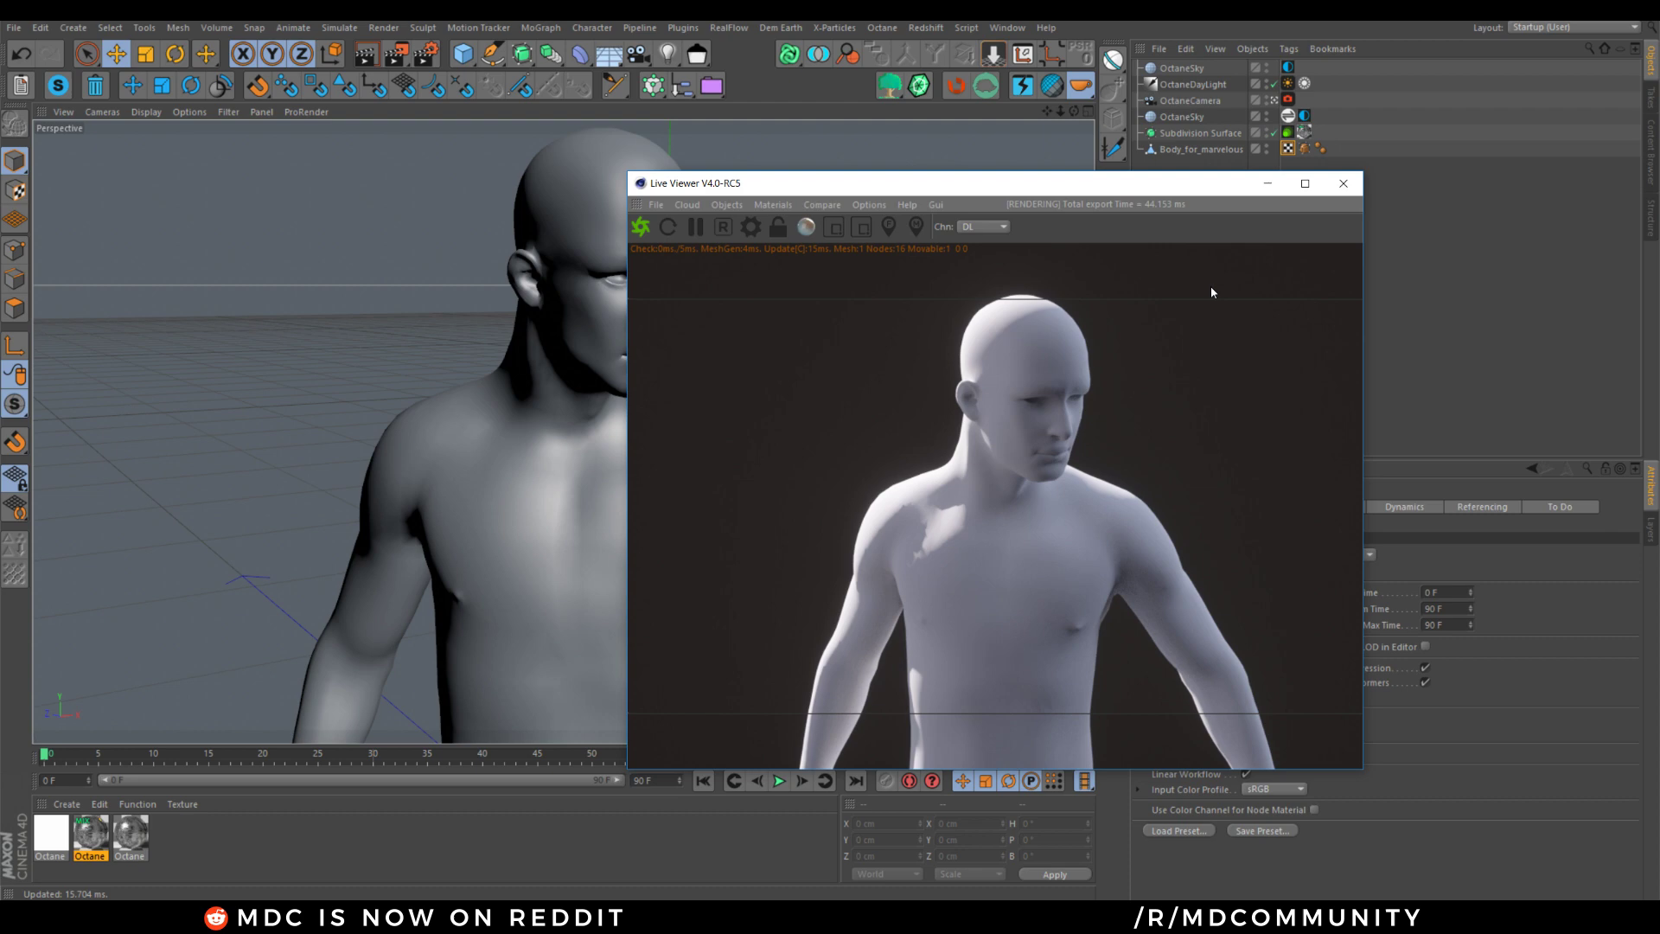
Nest Body_for_marvelous under Subdivision Surface and examine the textured body's face and chest in the Live Viewer render
left_click(1183, 135)
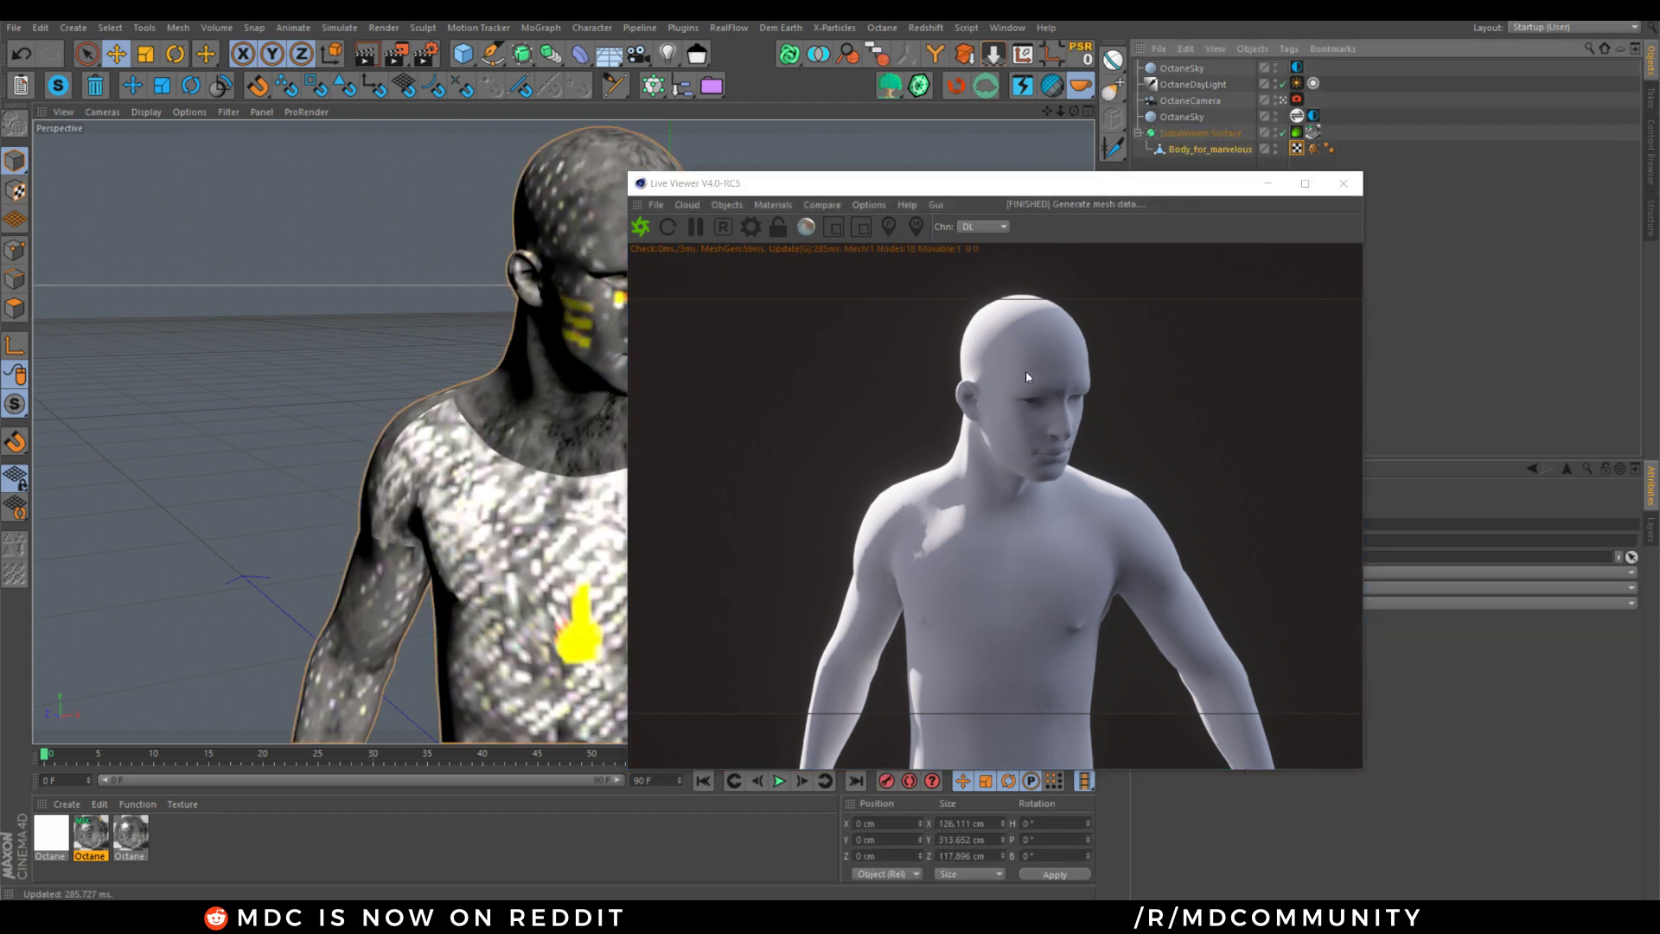
right_click_drag(1027, 373, 1065, 236, "alt")
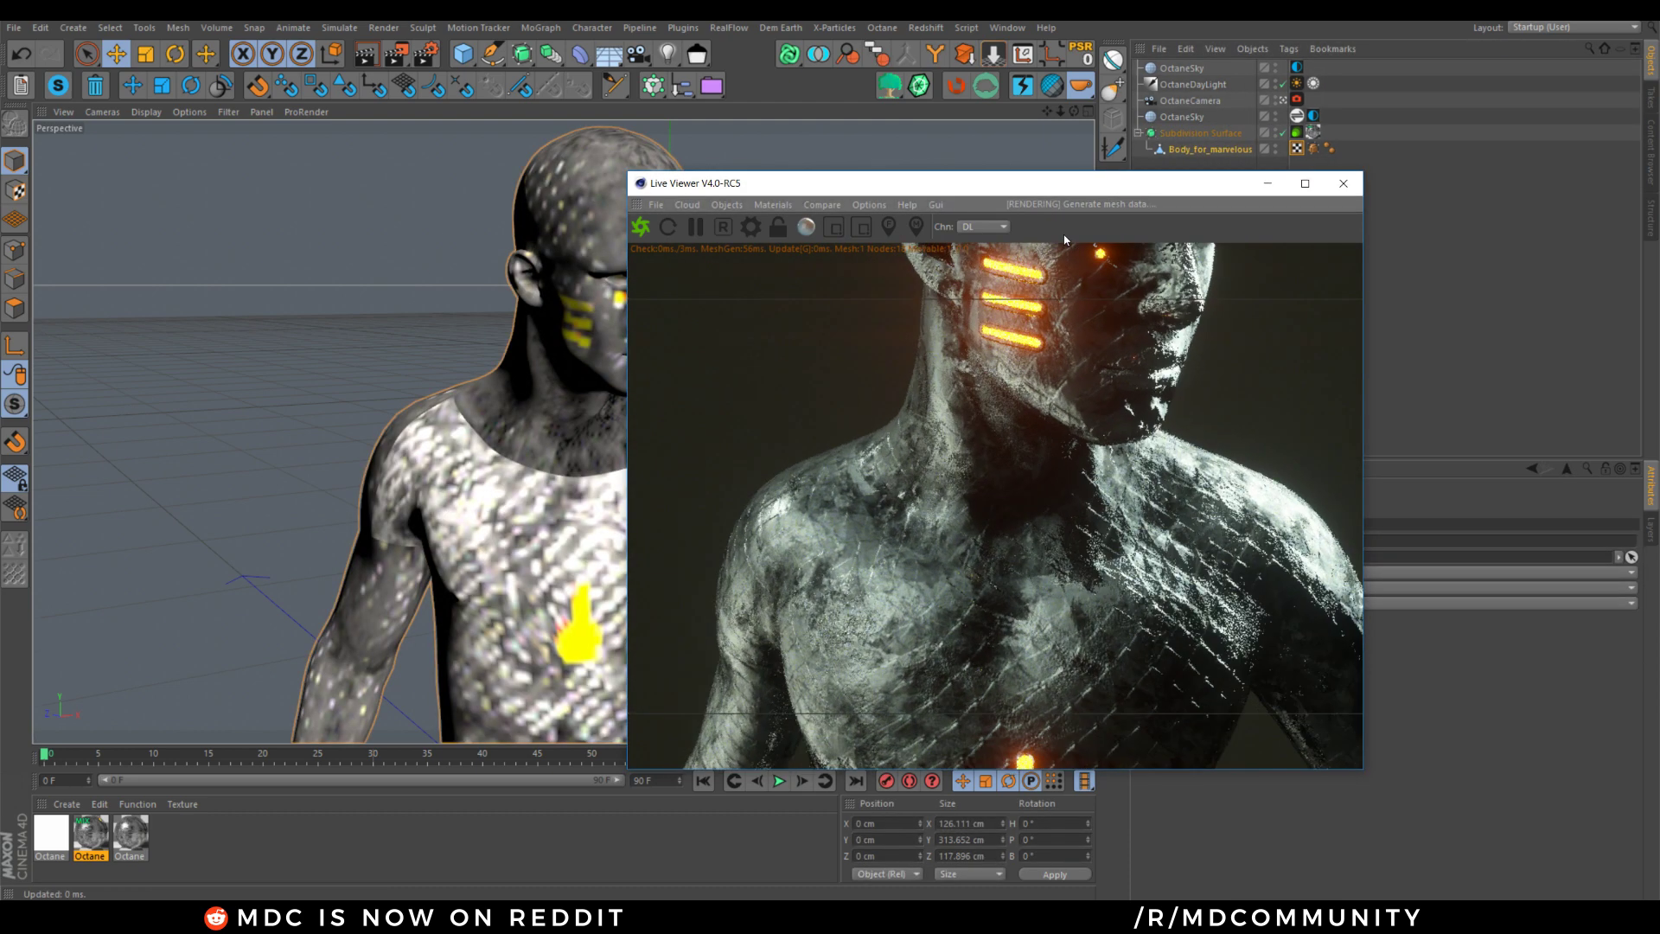
middle_click_drag(1034, 398, 997, 585, "alt")
left_click_drag(997, 586, 959, 495, "alt")
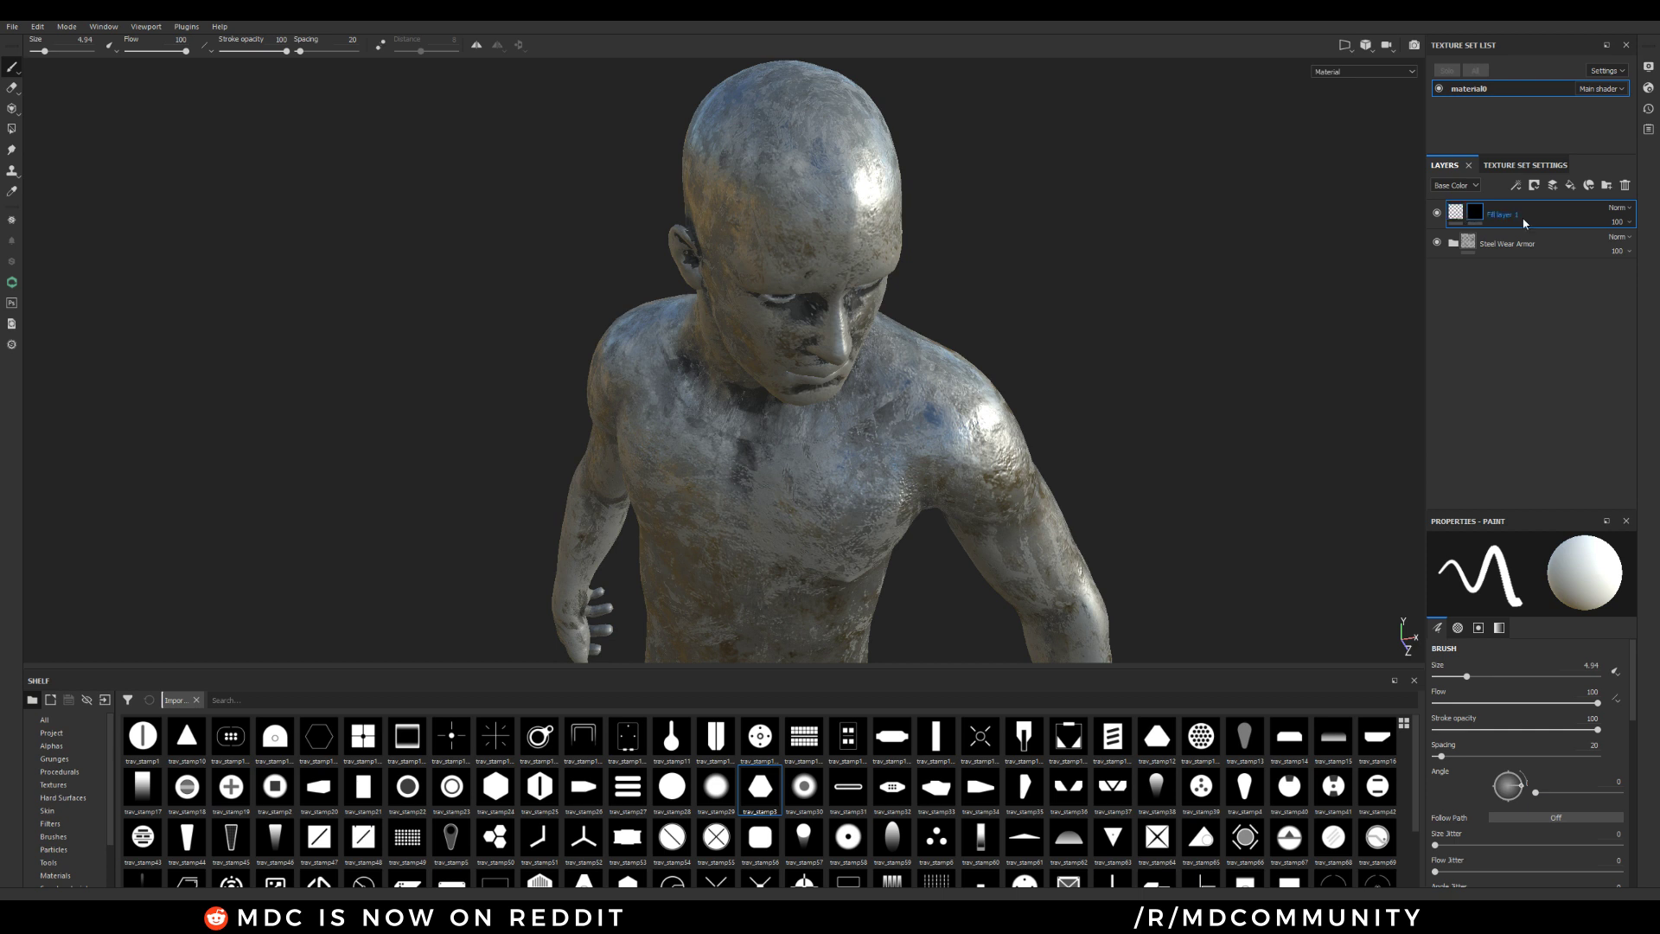
Delete the masked Fill layer 1 and add an Emissive channel to the texture set
key("Delete")
left_click(1510, 167)
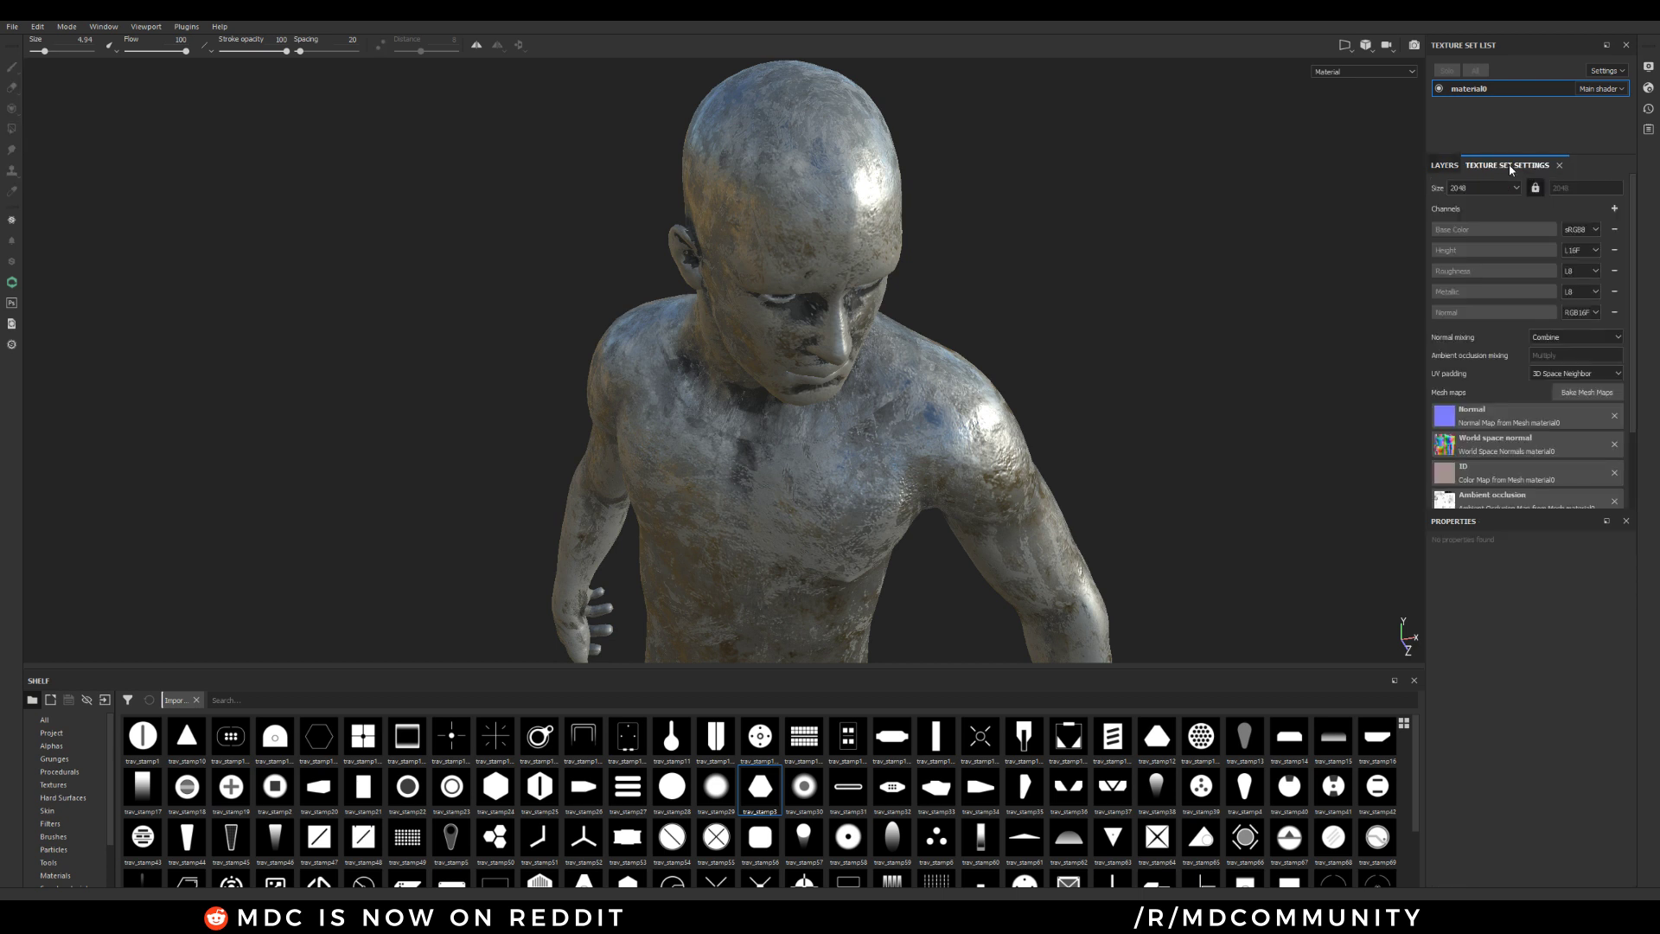
left_click(1614, 210)
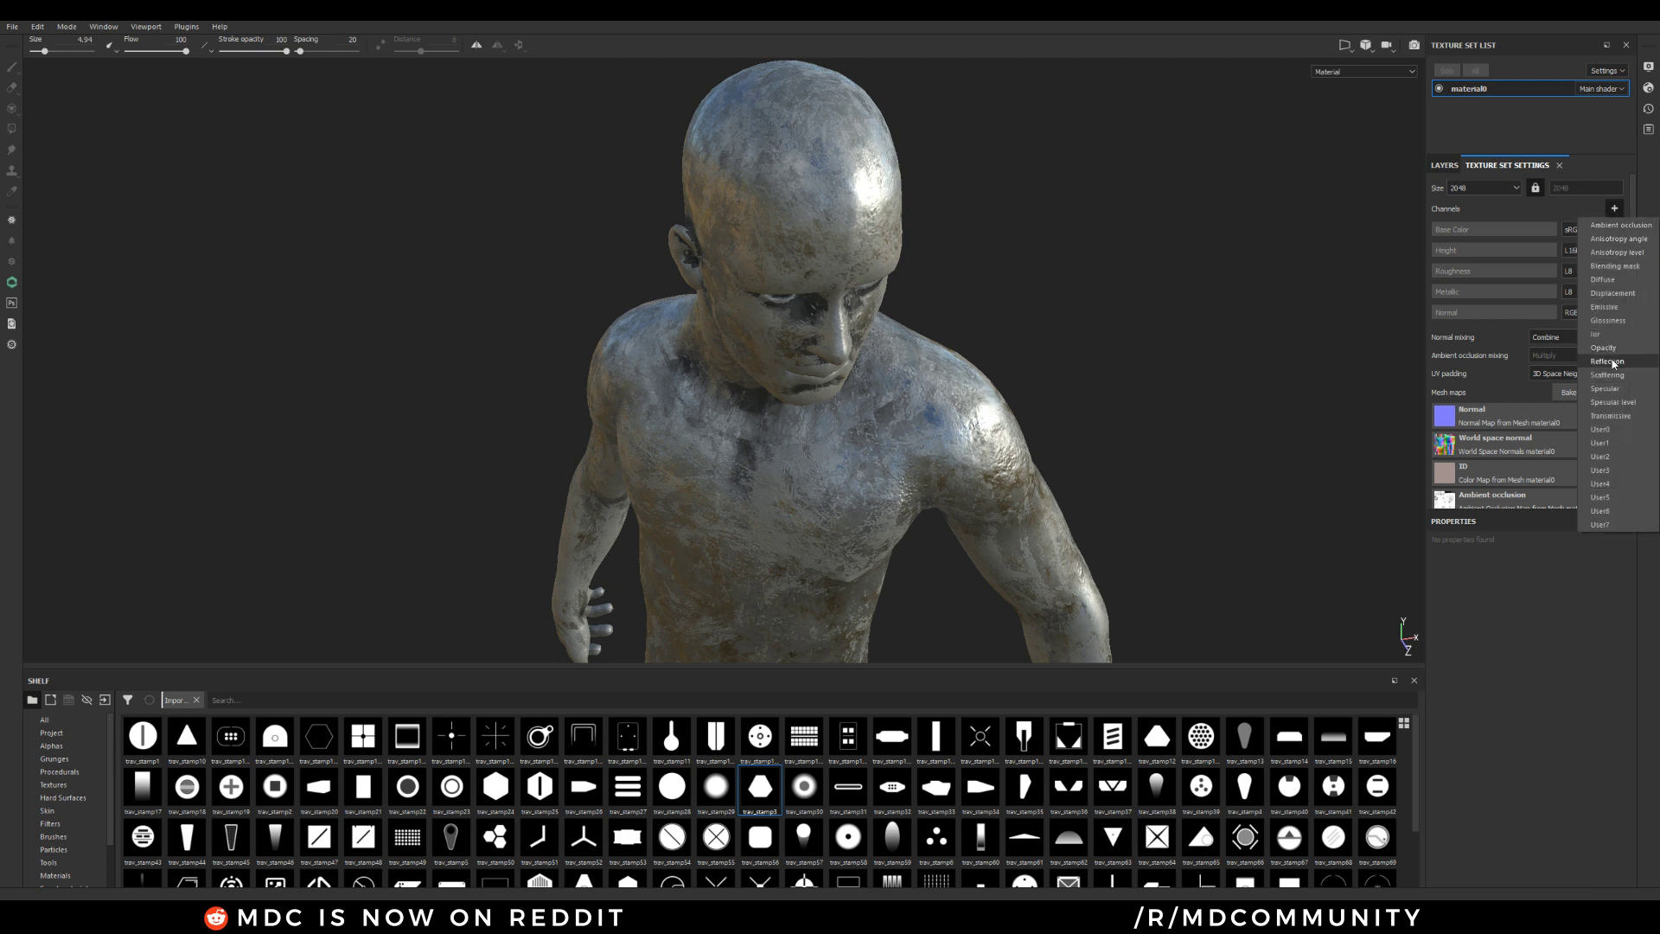
left_click(1604, 306)
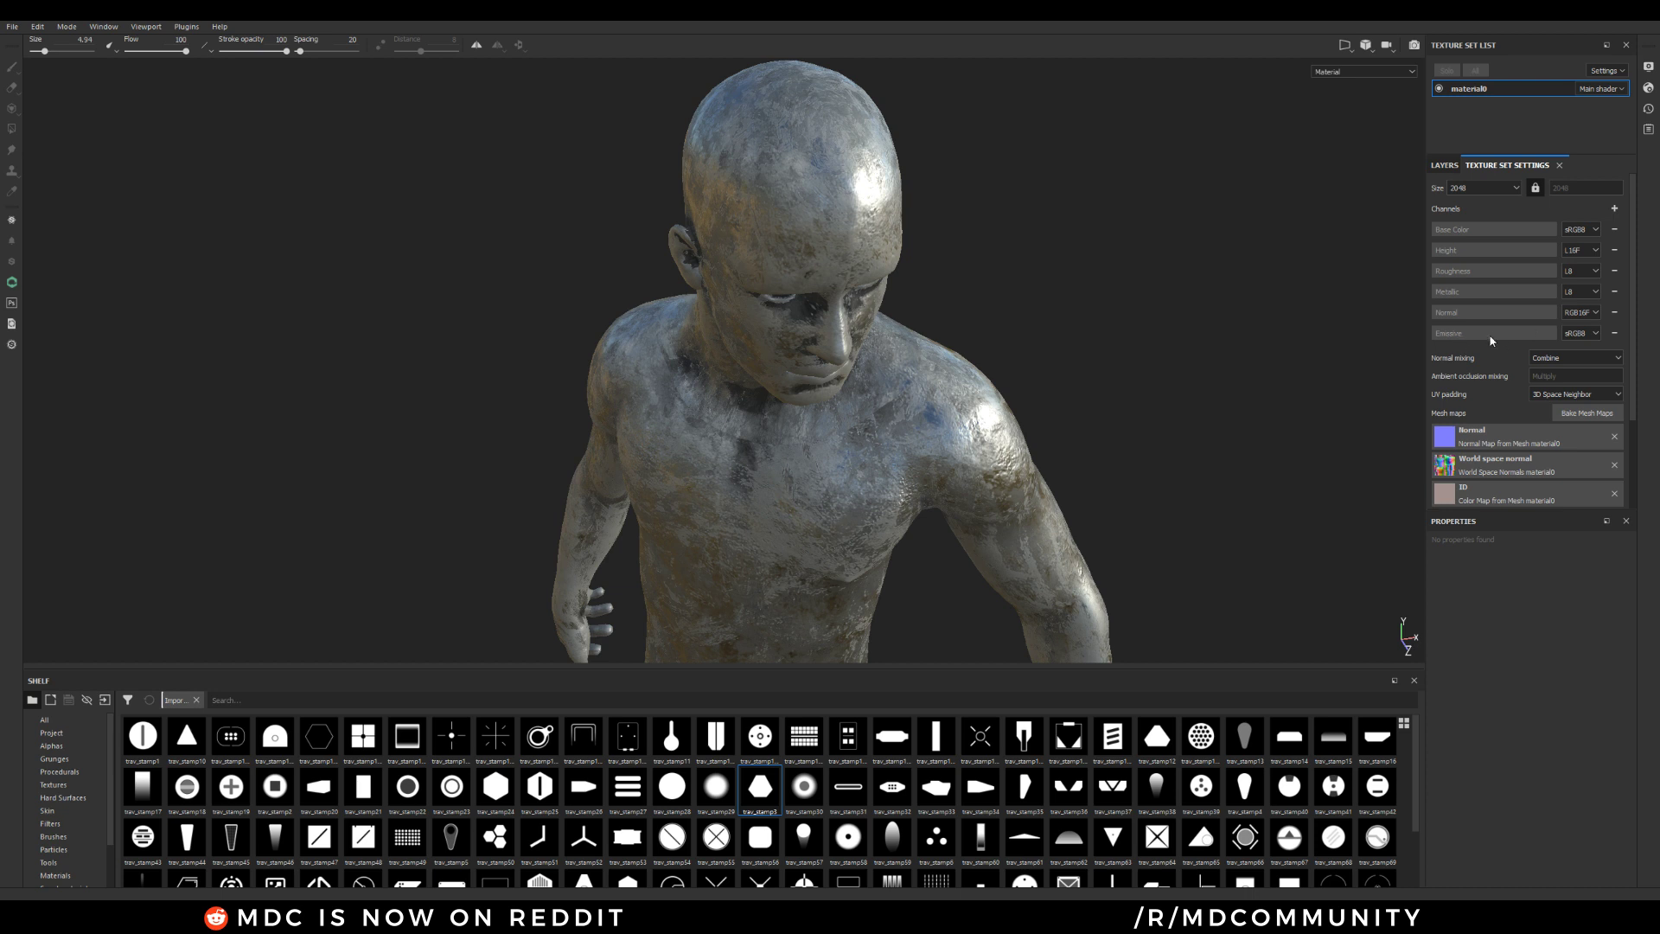
Add a fill layer above Steel Wear Armor and disable its color, height, roughness, metallic and normal channels, leaving only emissive
left_click(1453, 166)
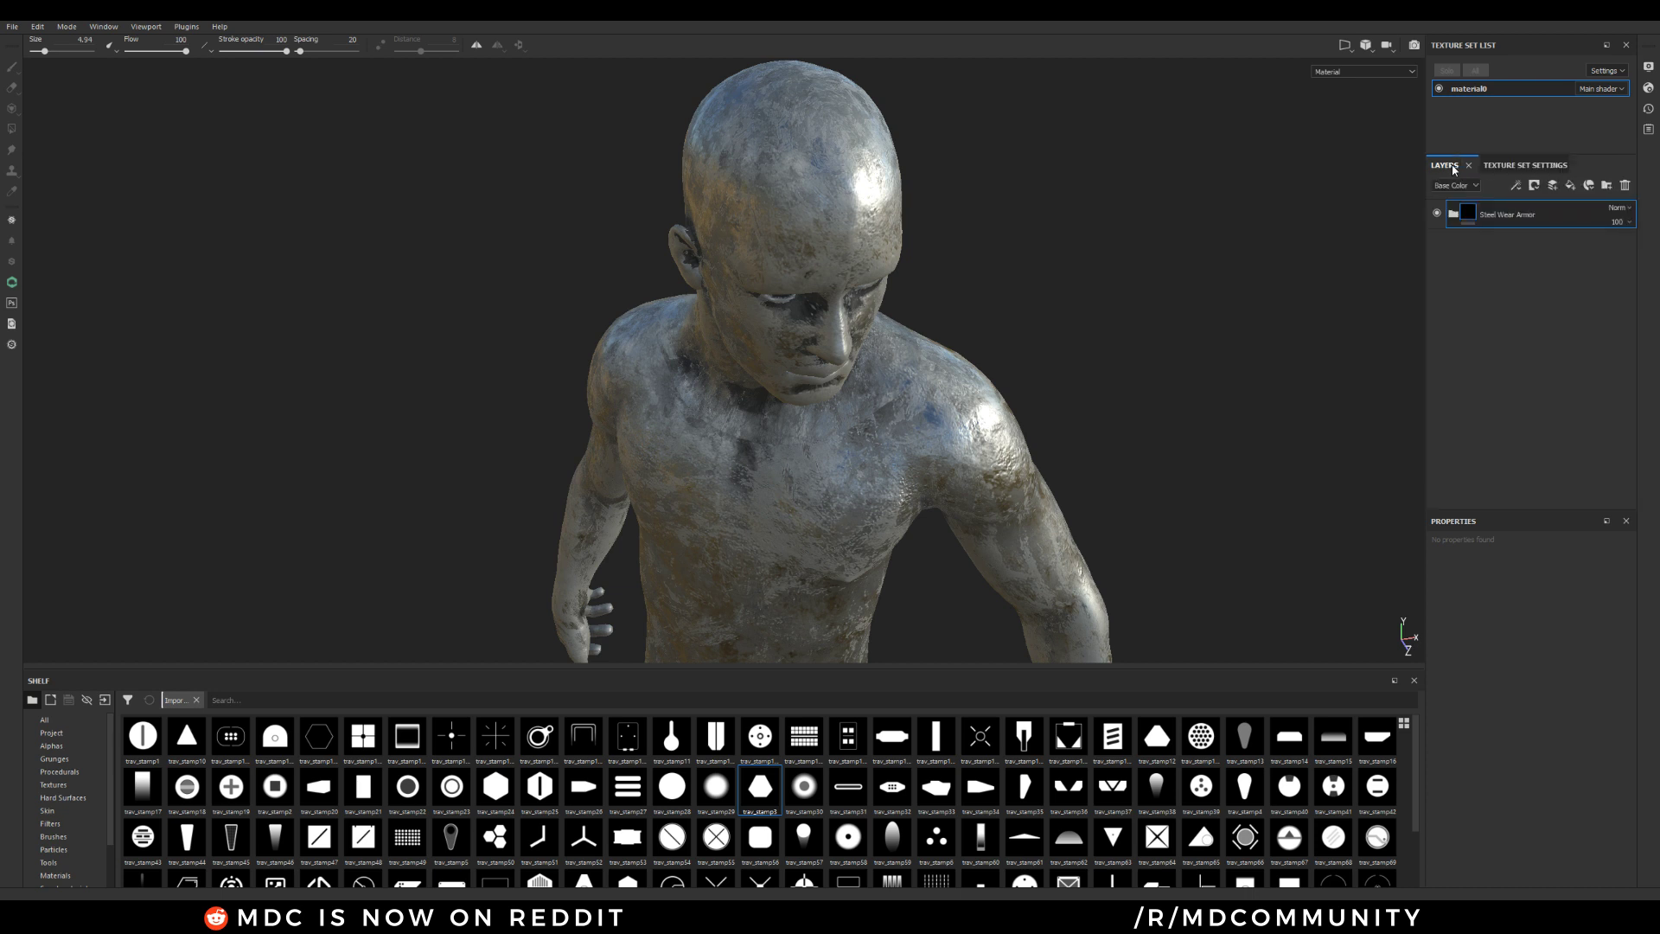
left_click(1591, 187)
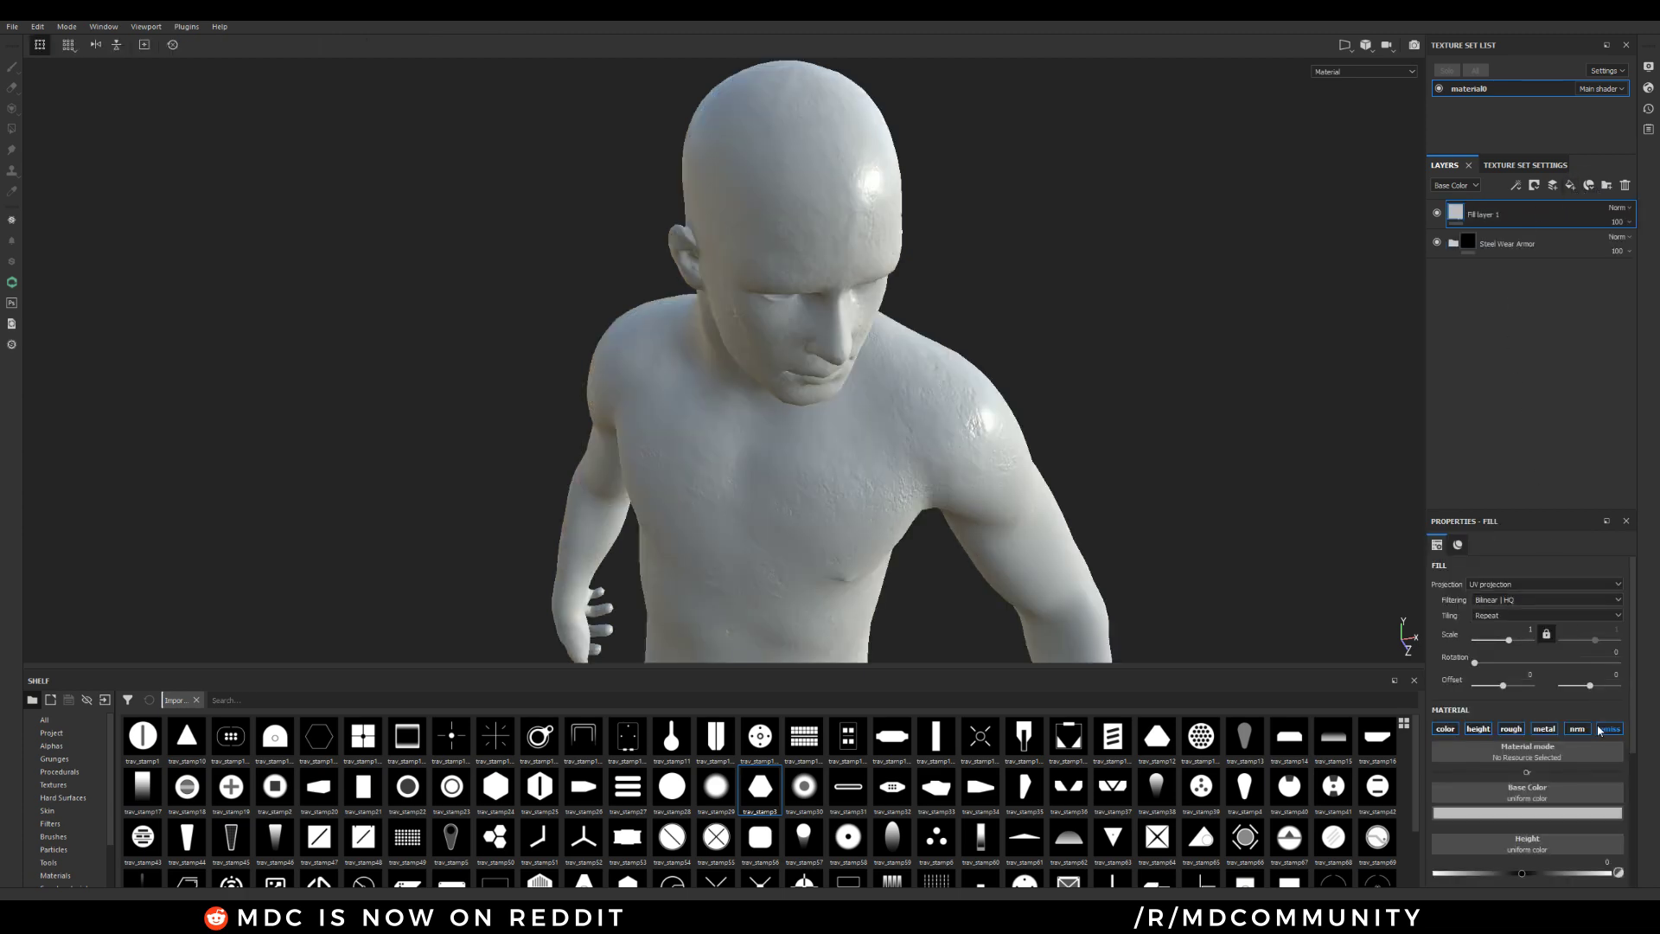
left_click(1445, 729)
left_click(1478, 729)
left_click(1512, 728)
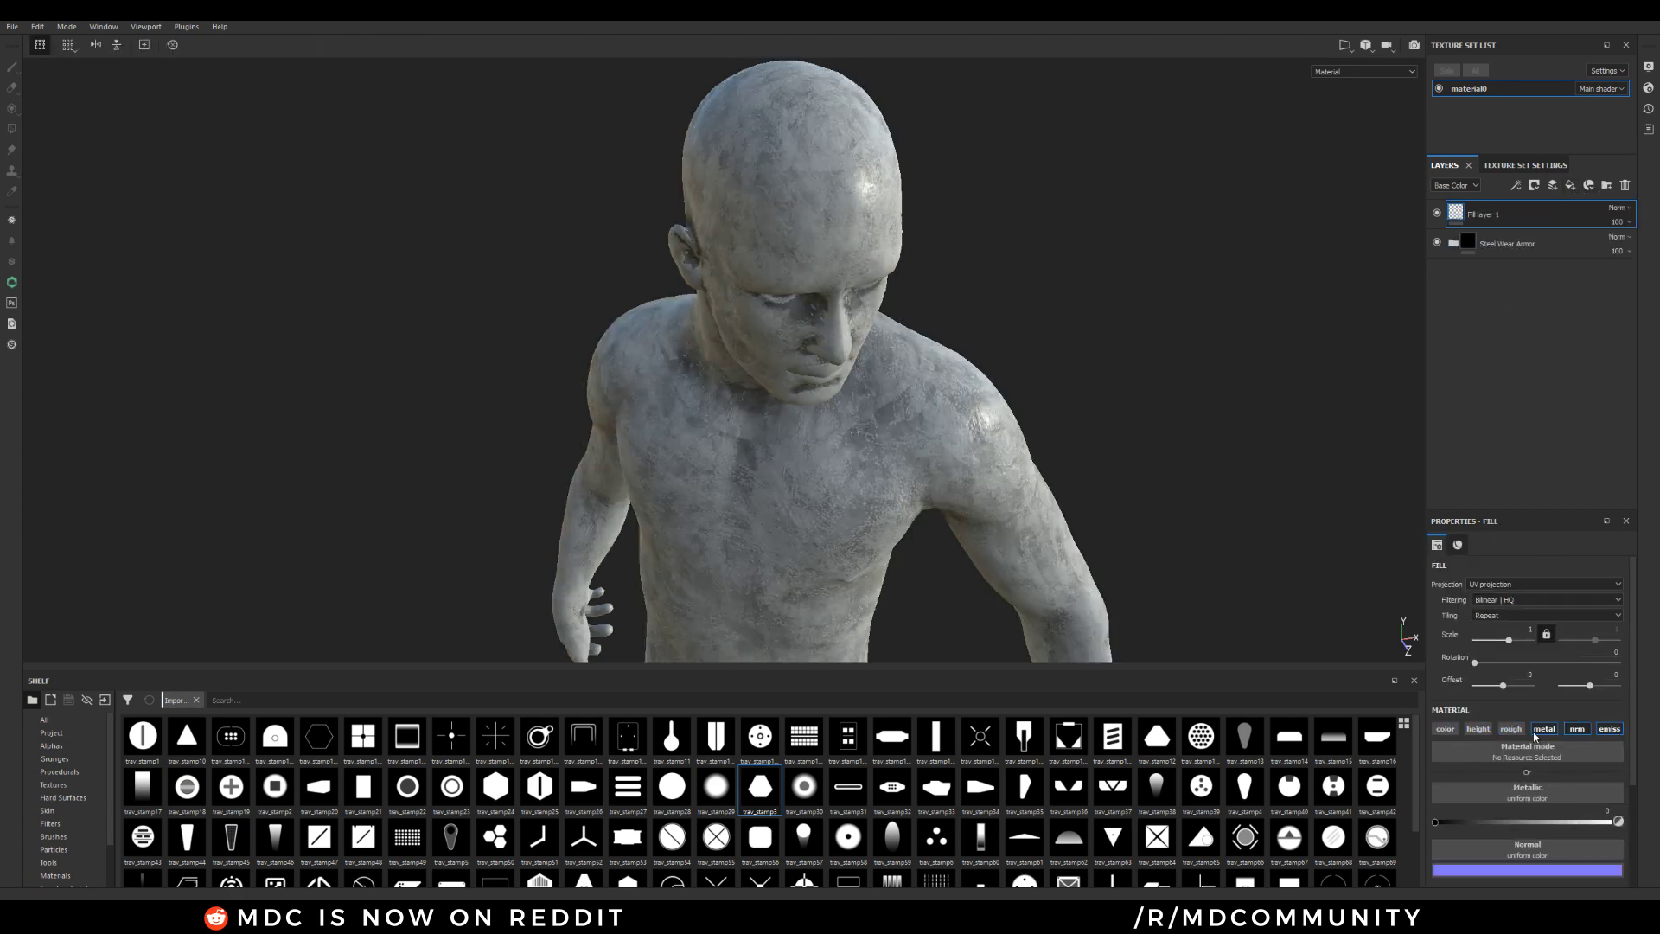
left_click(1545, 729)
left_click(1577, 729)
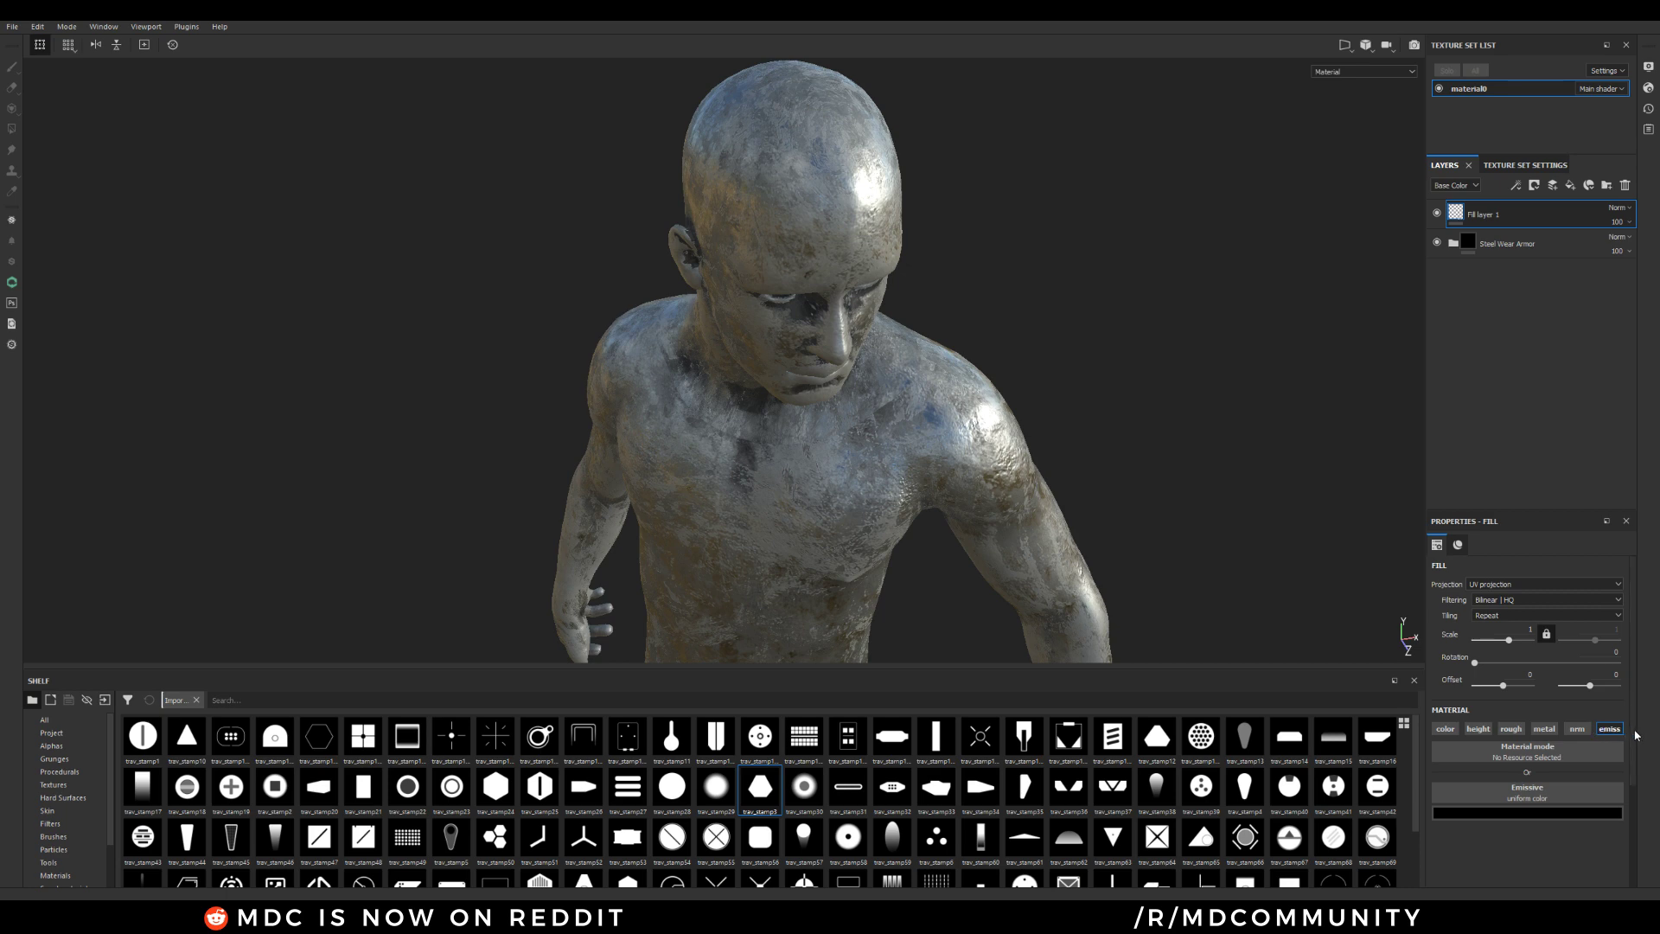
Set the fill layer's emissive color to pure red
scroll(1630, 752, "down", 1)
left_click(1519, 770)
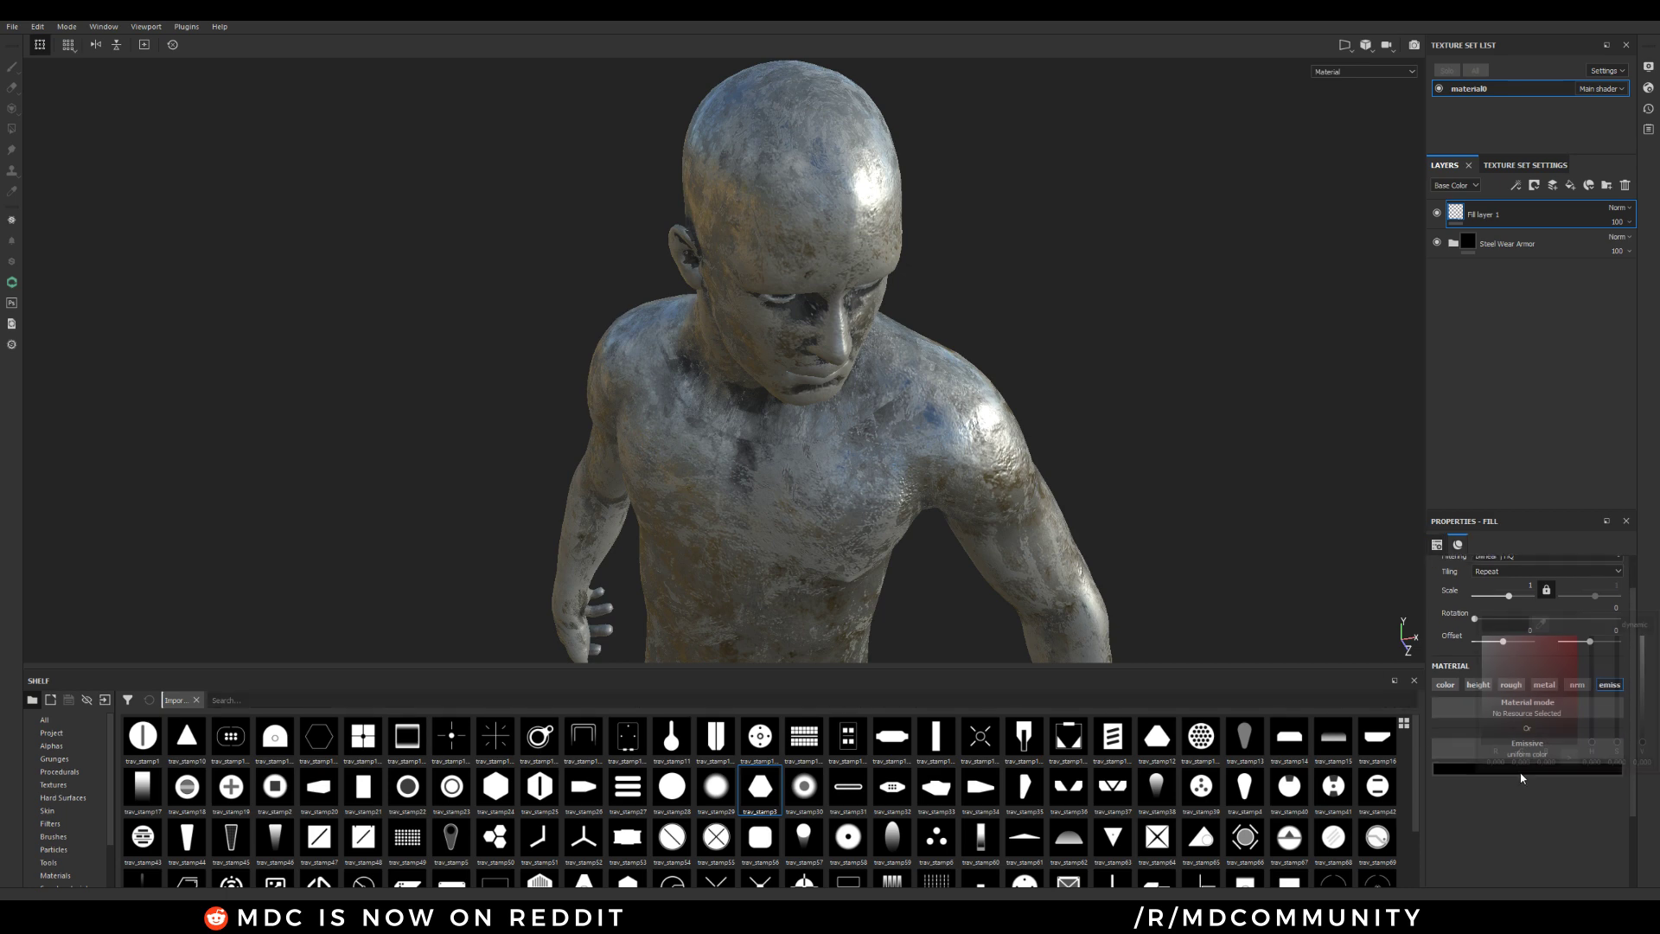
left_click_drag(1521, 715, 1577, 637)
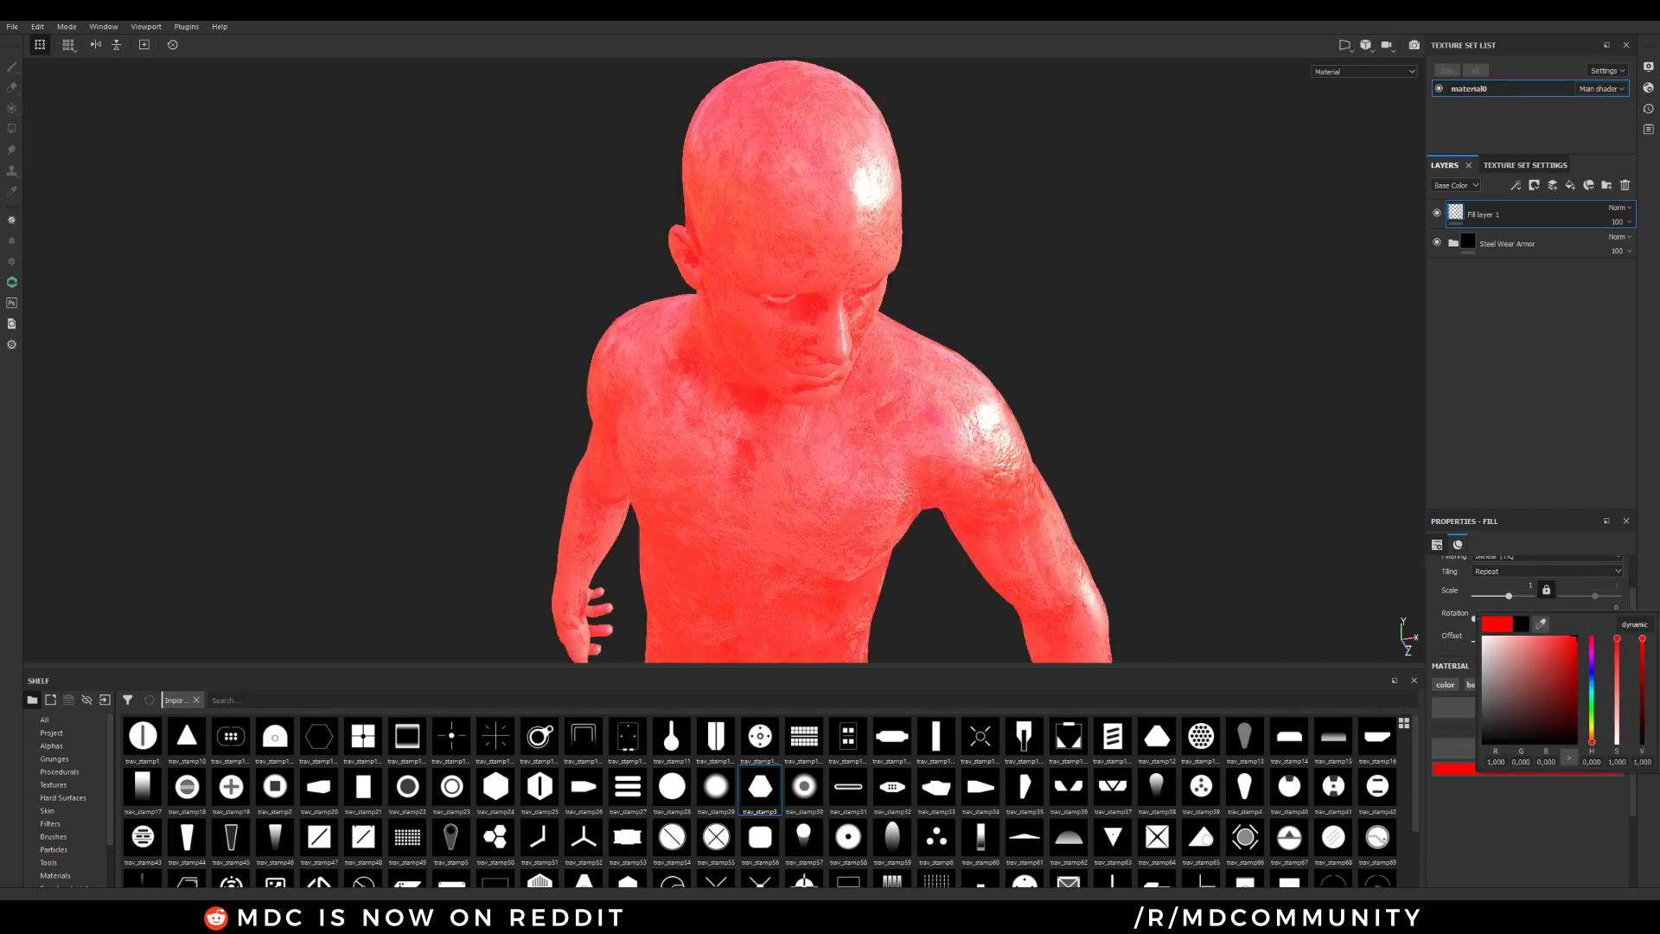
left_click(1498, 325)
Add a black mask to the red fill layer and try the three-dot alpha on the forehead
left_click_drag(843, 341, 835, 305, "alt")
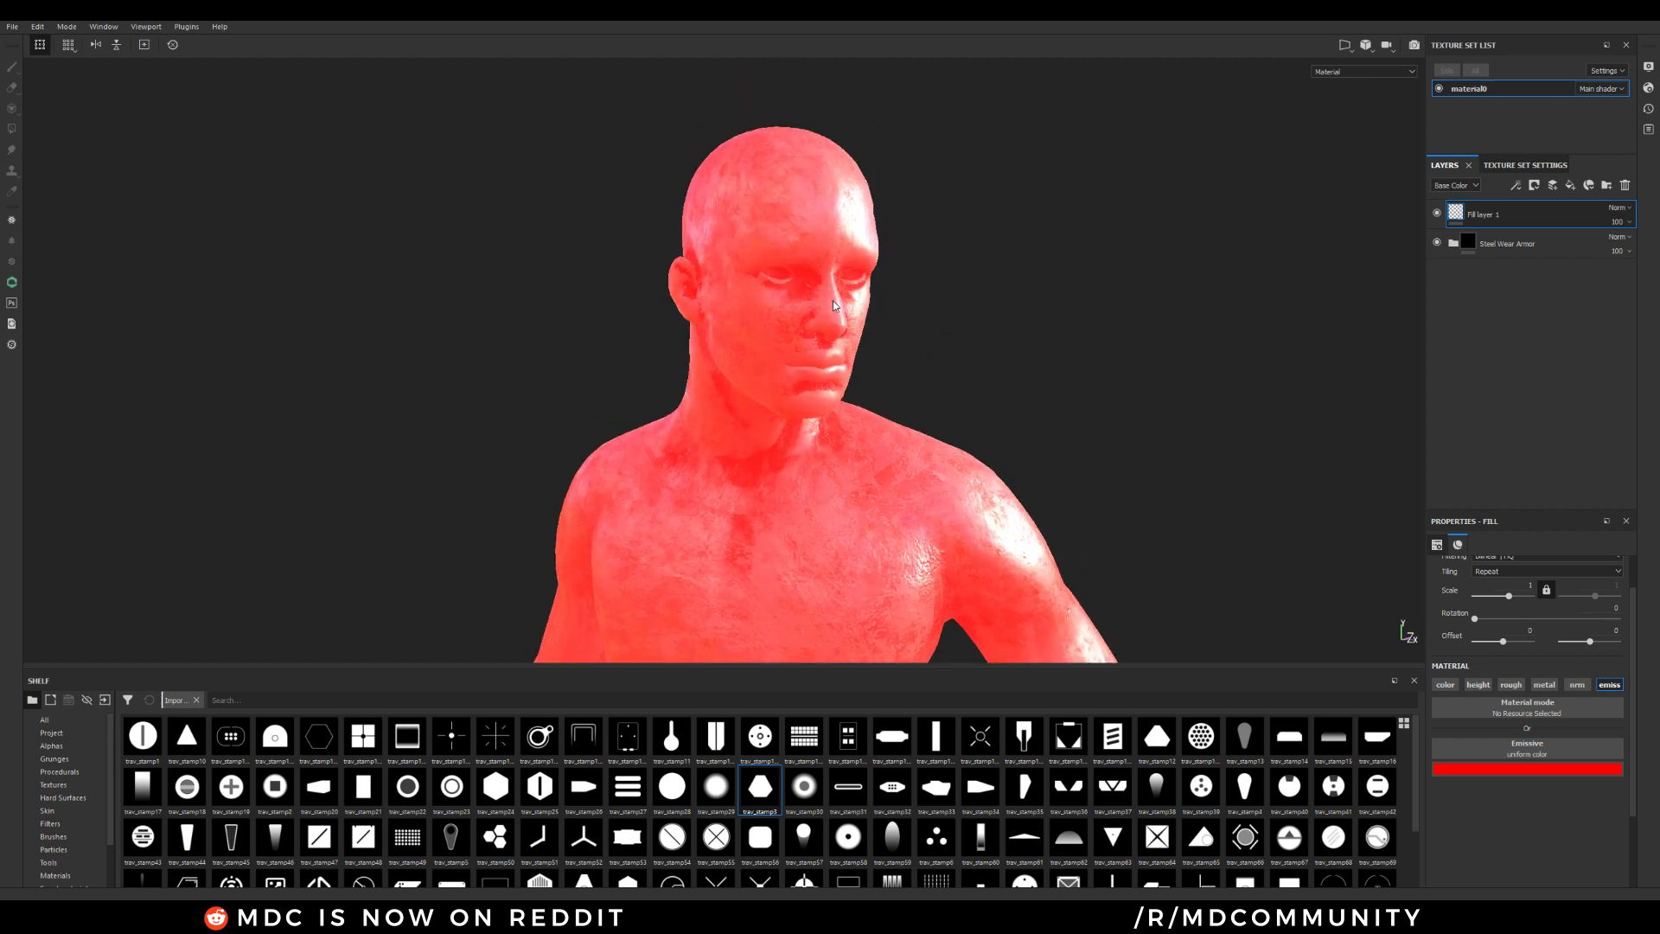
right_click(1461, 215)
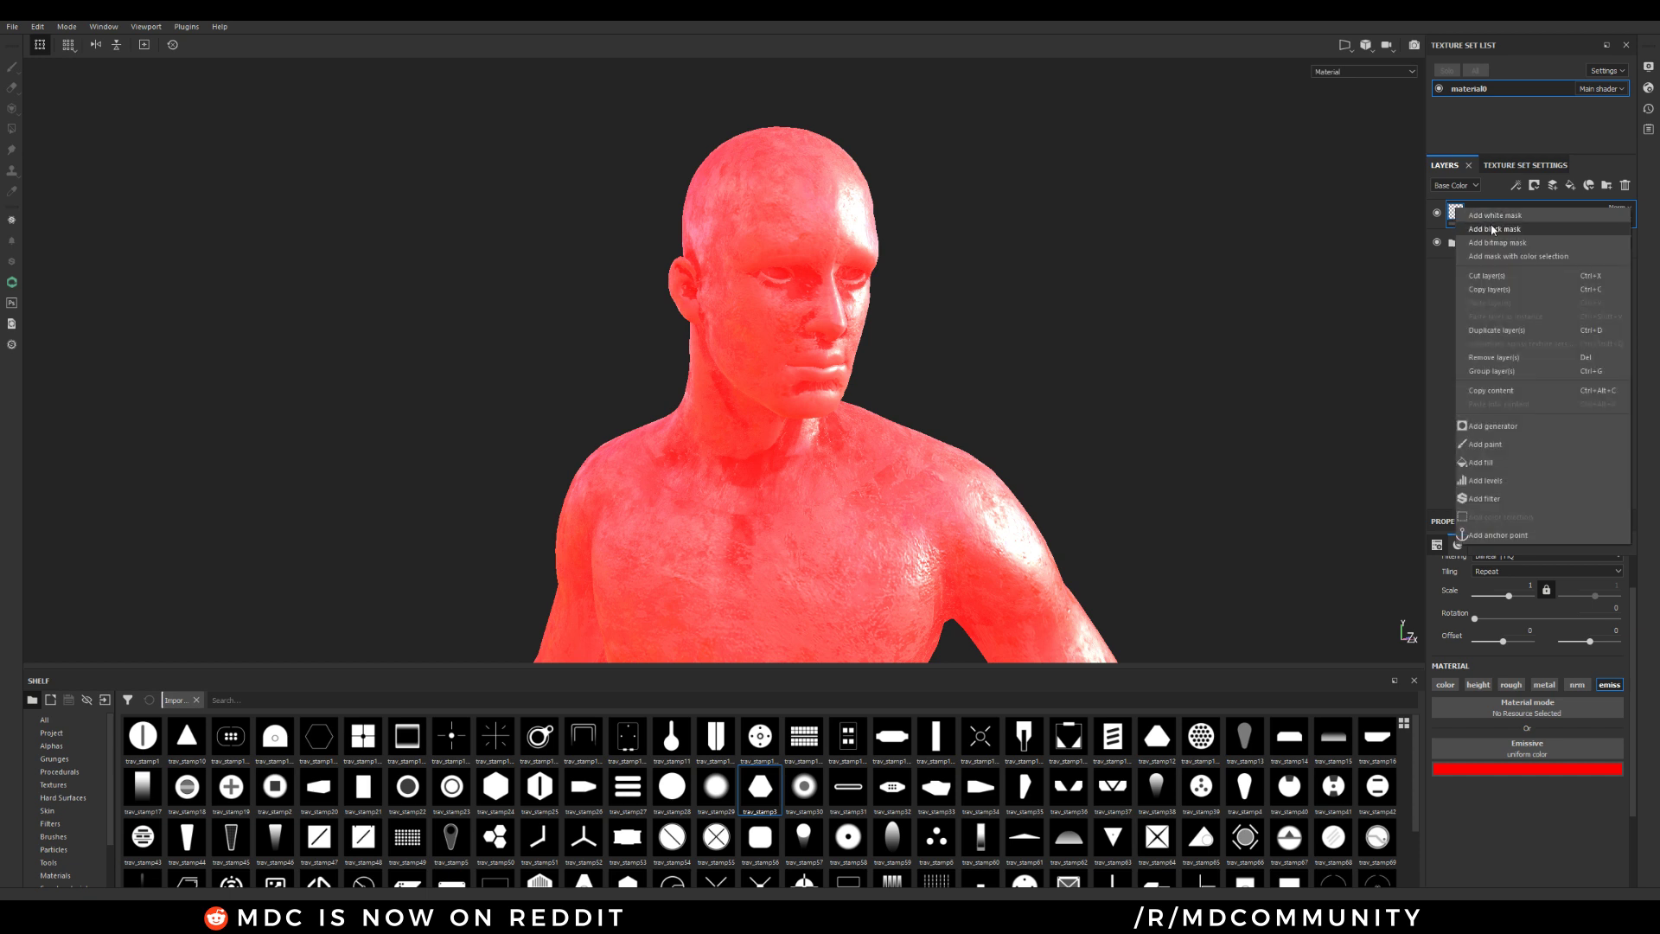
left_click(1493, 229)
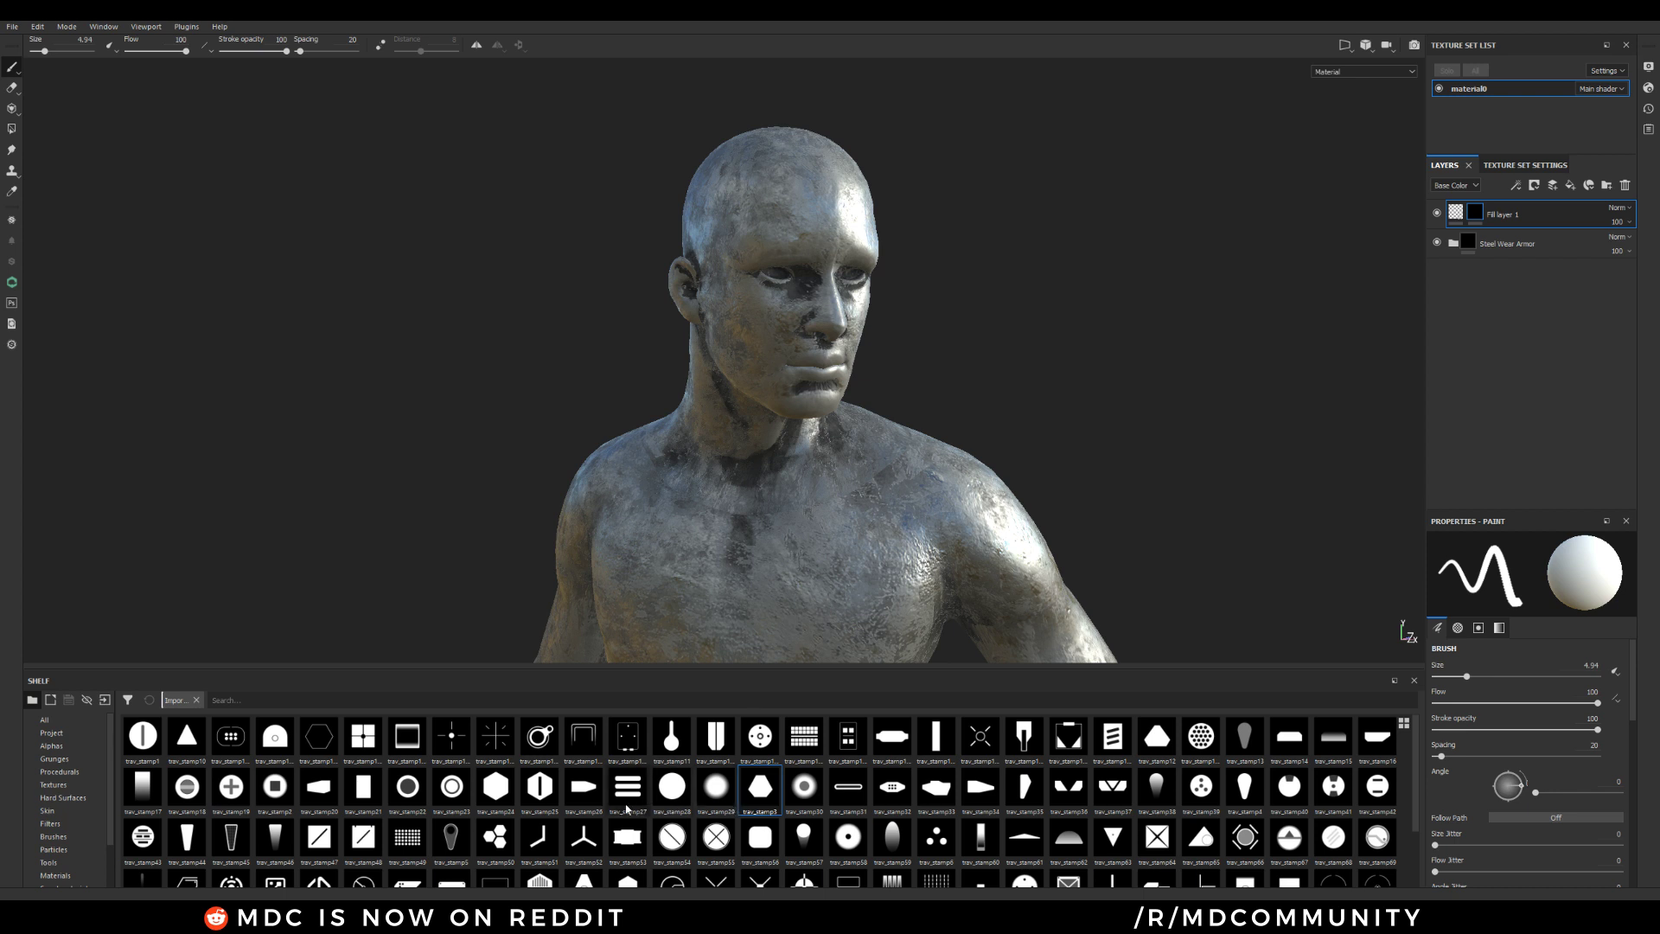
scroll(975, 808, "down", 2)
left_click(937, 761)
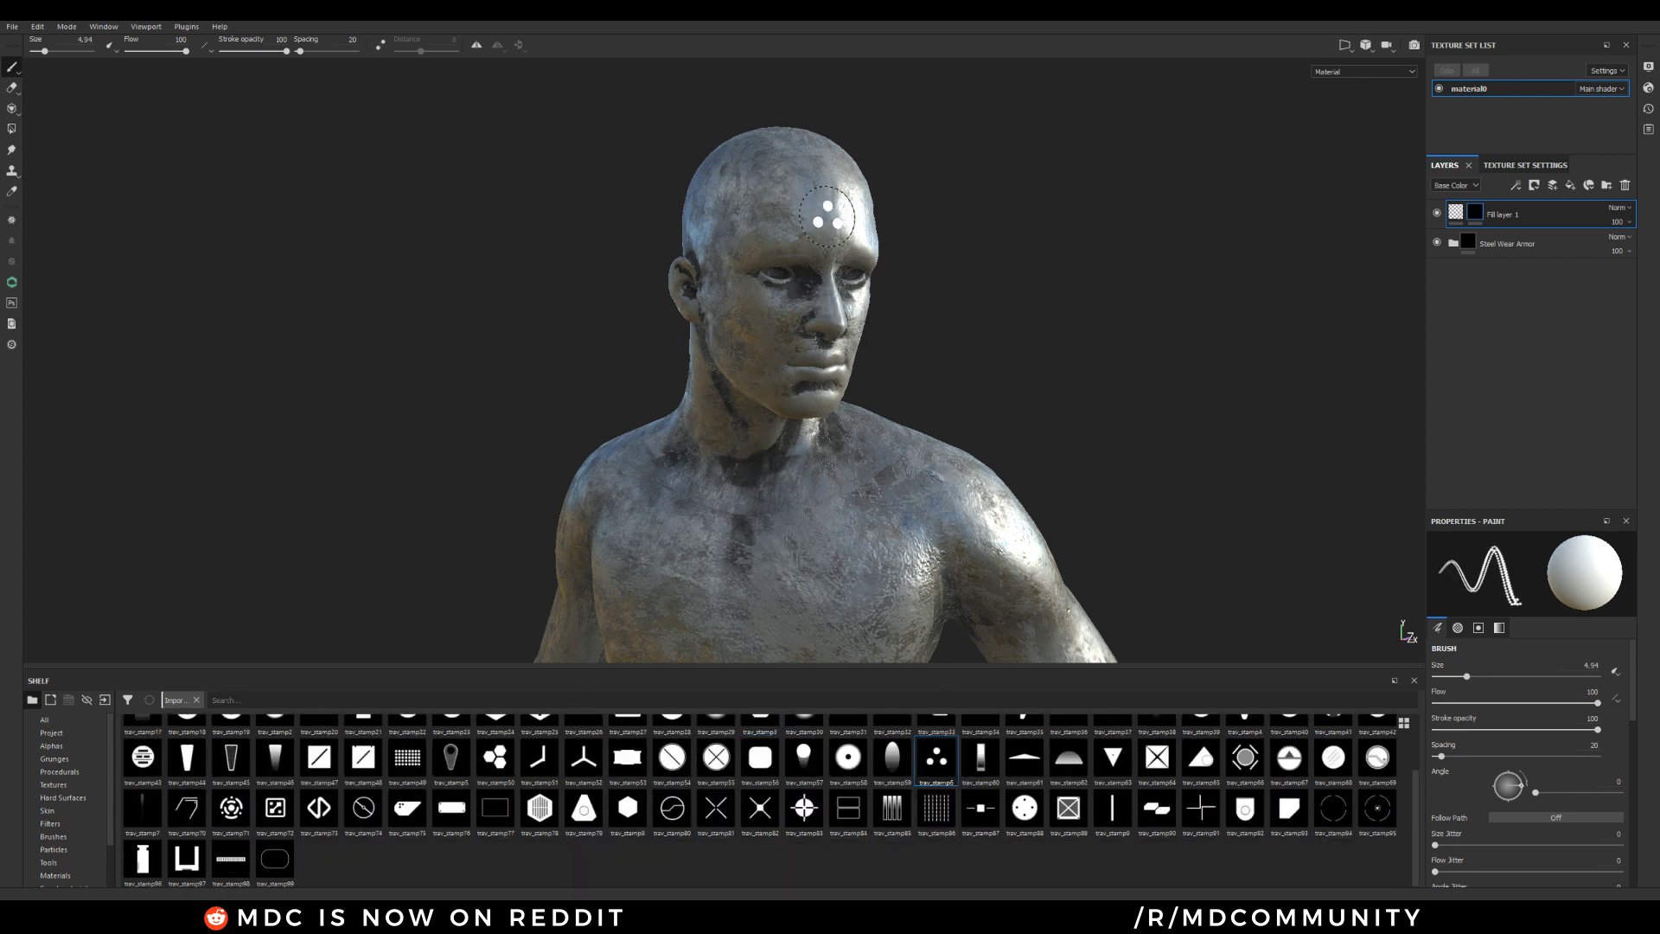
left_click_drag(697, 334, 597, 430, "alt")
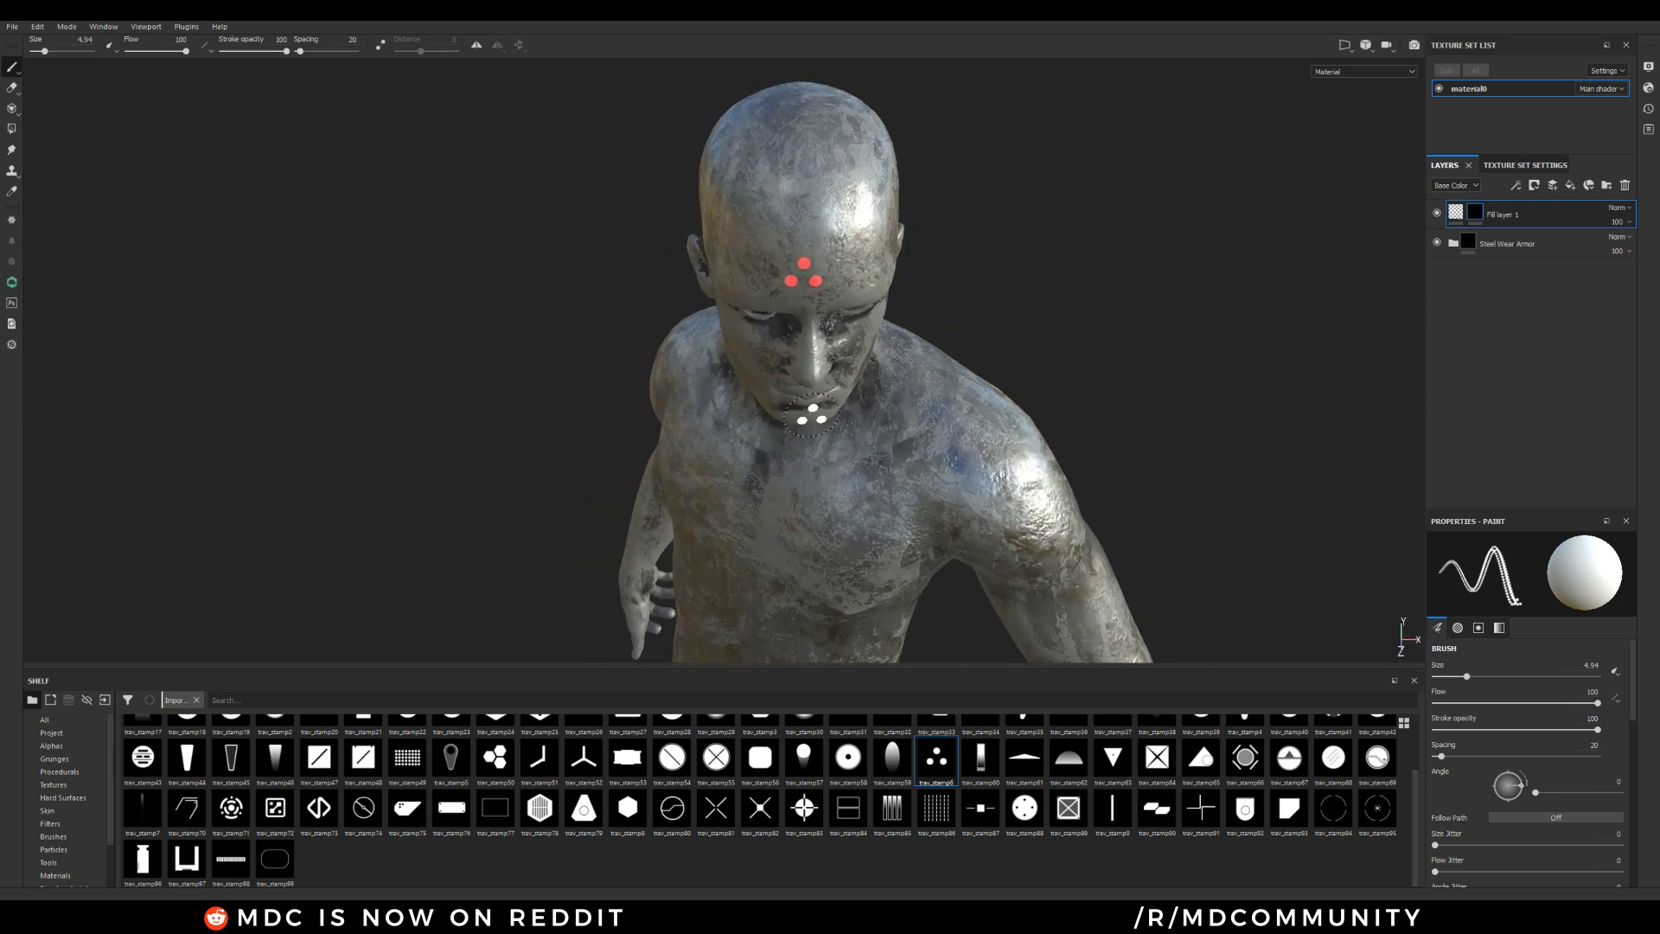
Enable the height channel on the emissive fill layer, raise it to about 0.98, and reselect the mask
left_click(1463, 221)
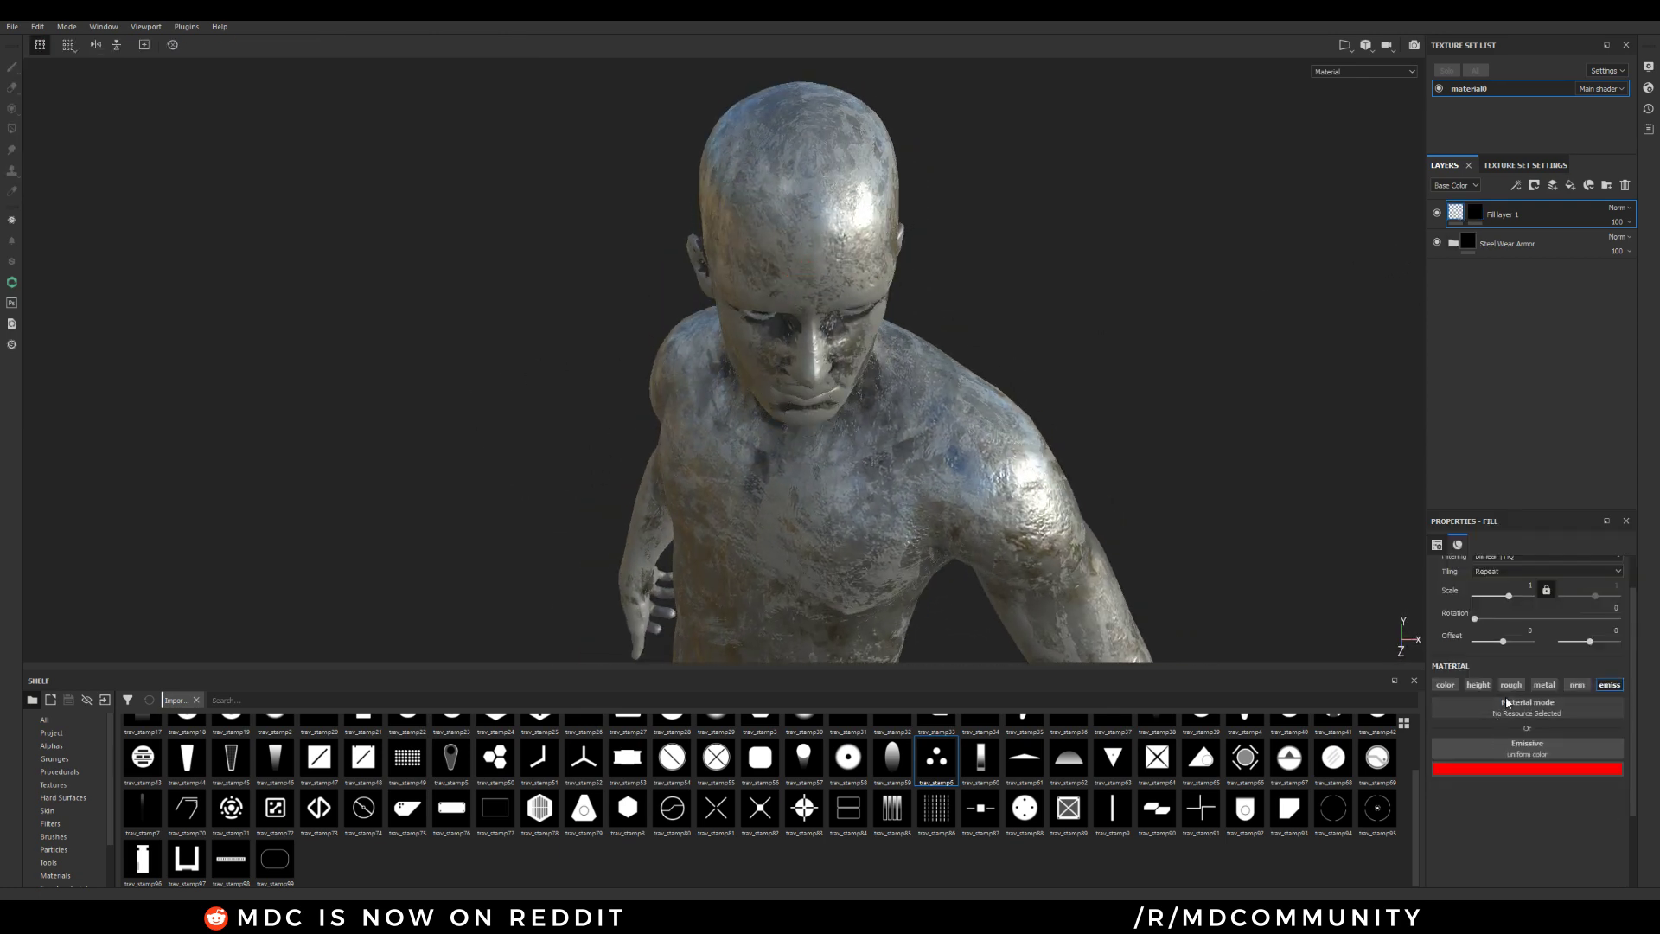
scroll(1596, 808, "up", 1)
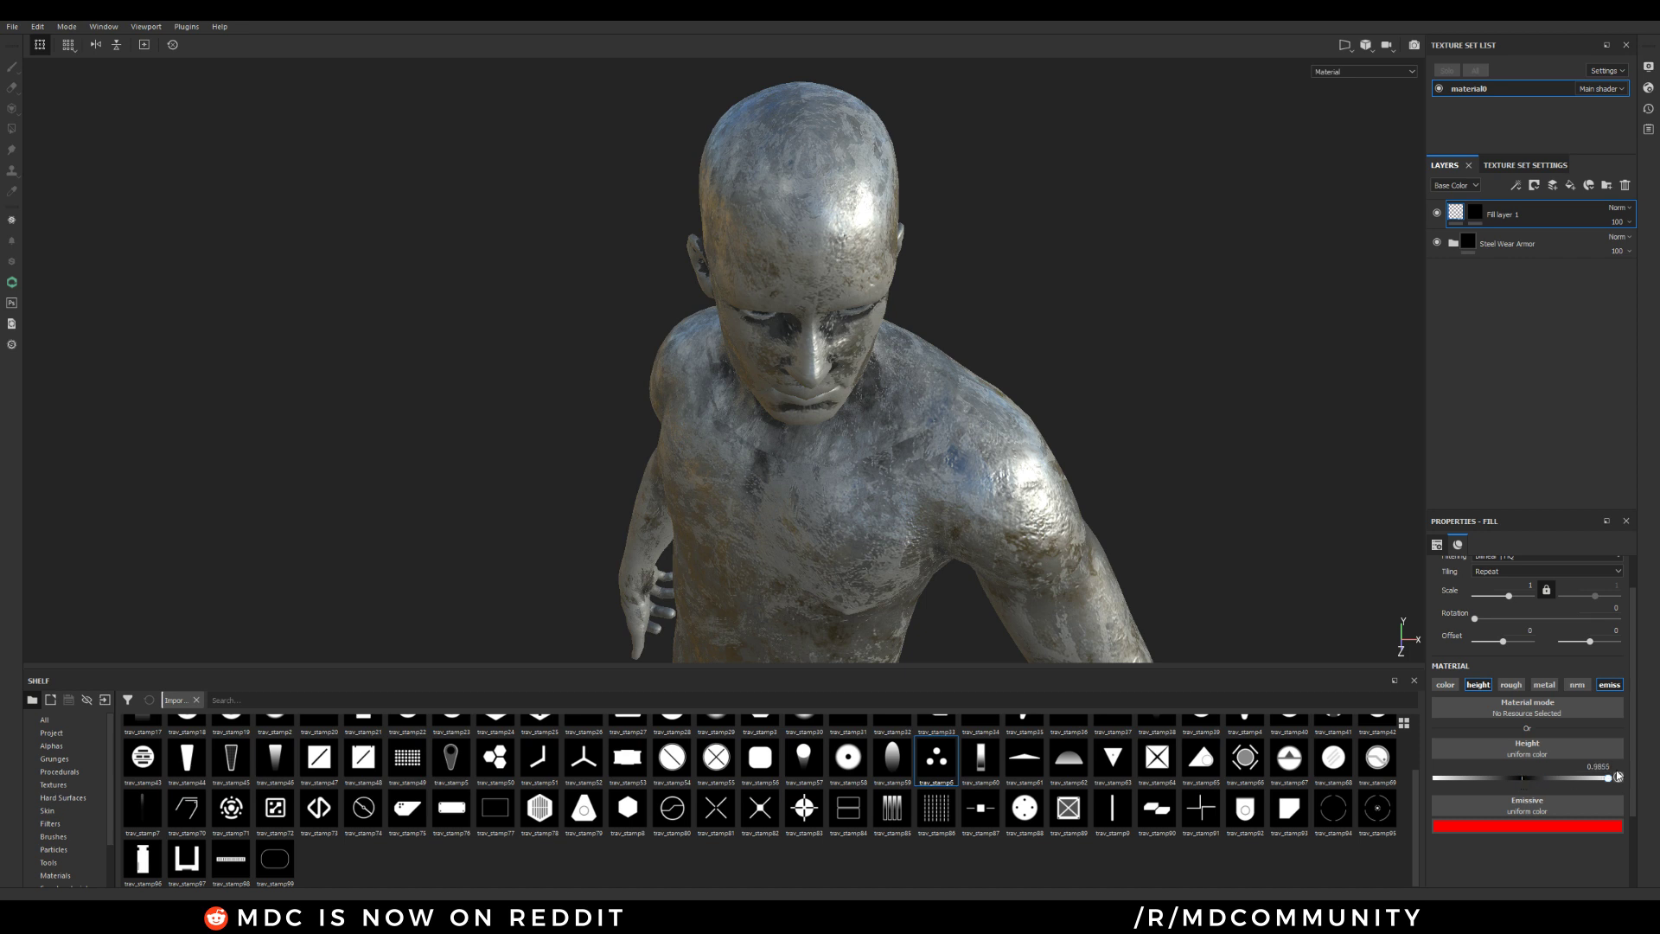
left_click(1467, 217)
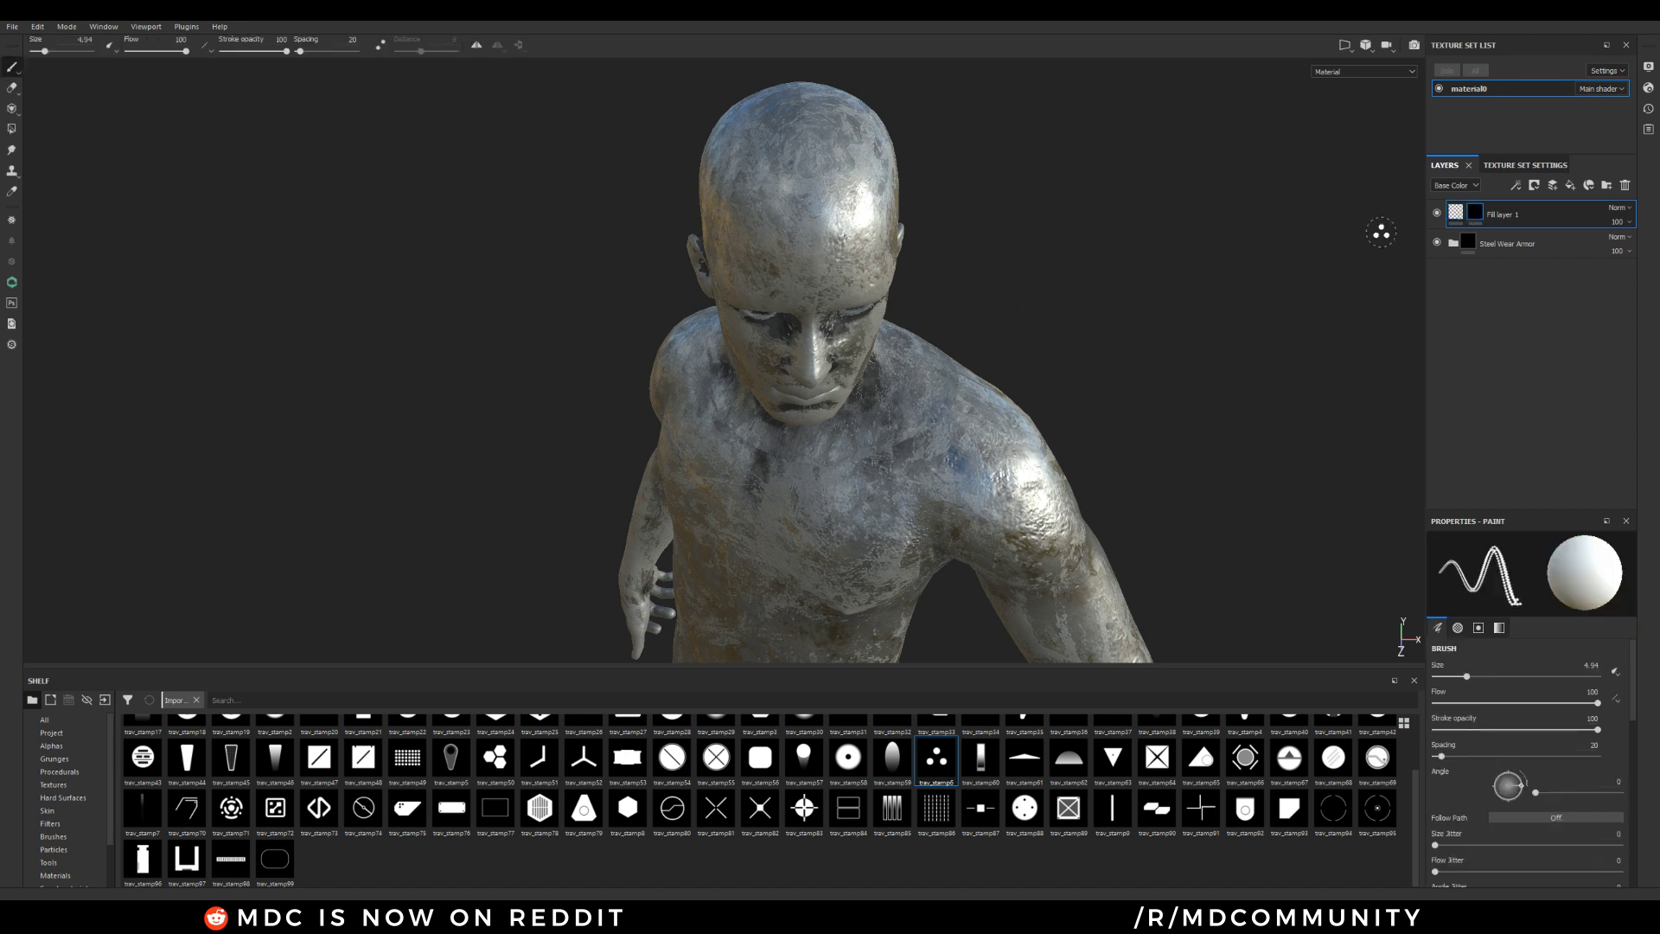
Stamp the three-dot alpha on the forehead in the emissive layer's mask and inspect it up close
left_click(813, 260)
mouse_move(805, 350)
left_mouse_down("alt")
mouse_move(874, 238)
mouse_move(831, 346)
left_mouse_up("alt")
right_click_drag(830, 346, 693, 559, "alt")
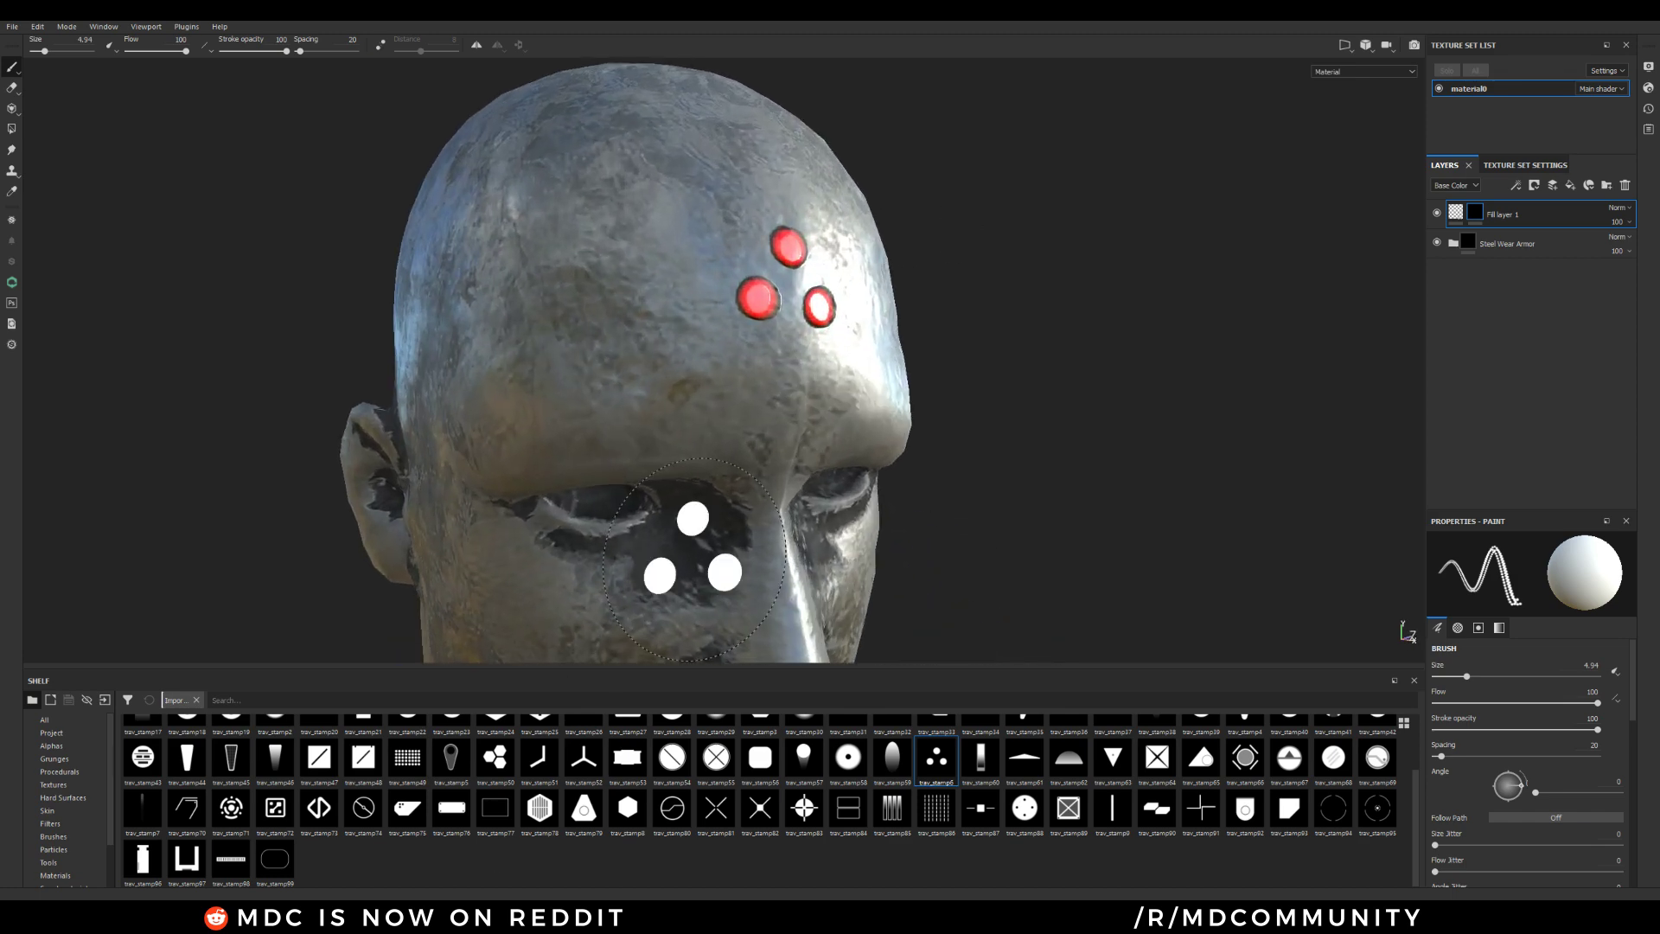
left_click_drag(694, 558, 704, 593, "alt")
Switch to Cinema 4D's Octane Live Viewer and start rendering the head with its glowing stamps
mouse_move(615, 897)
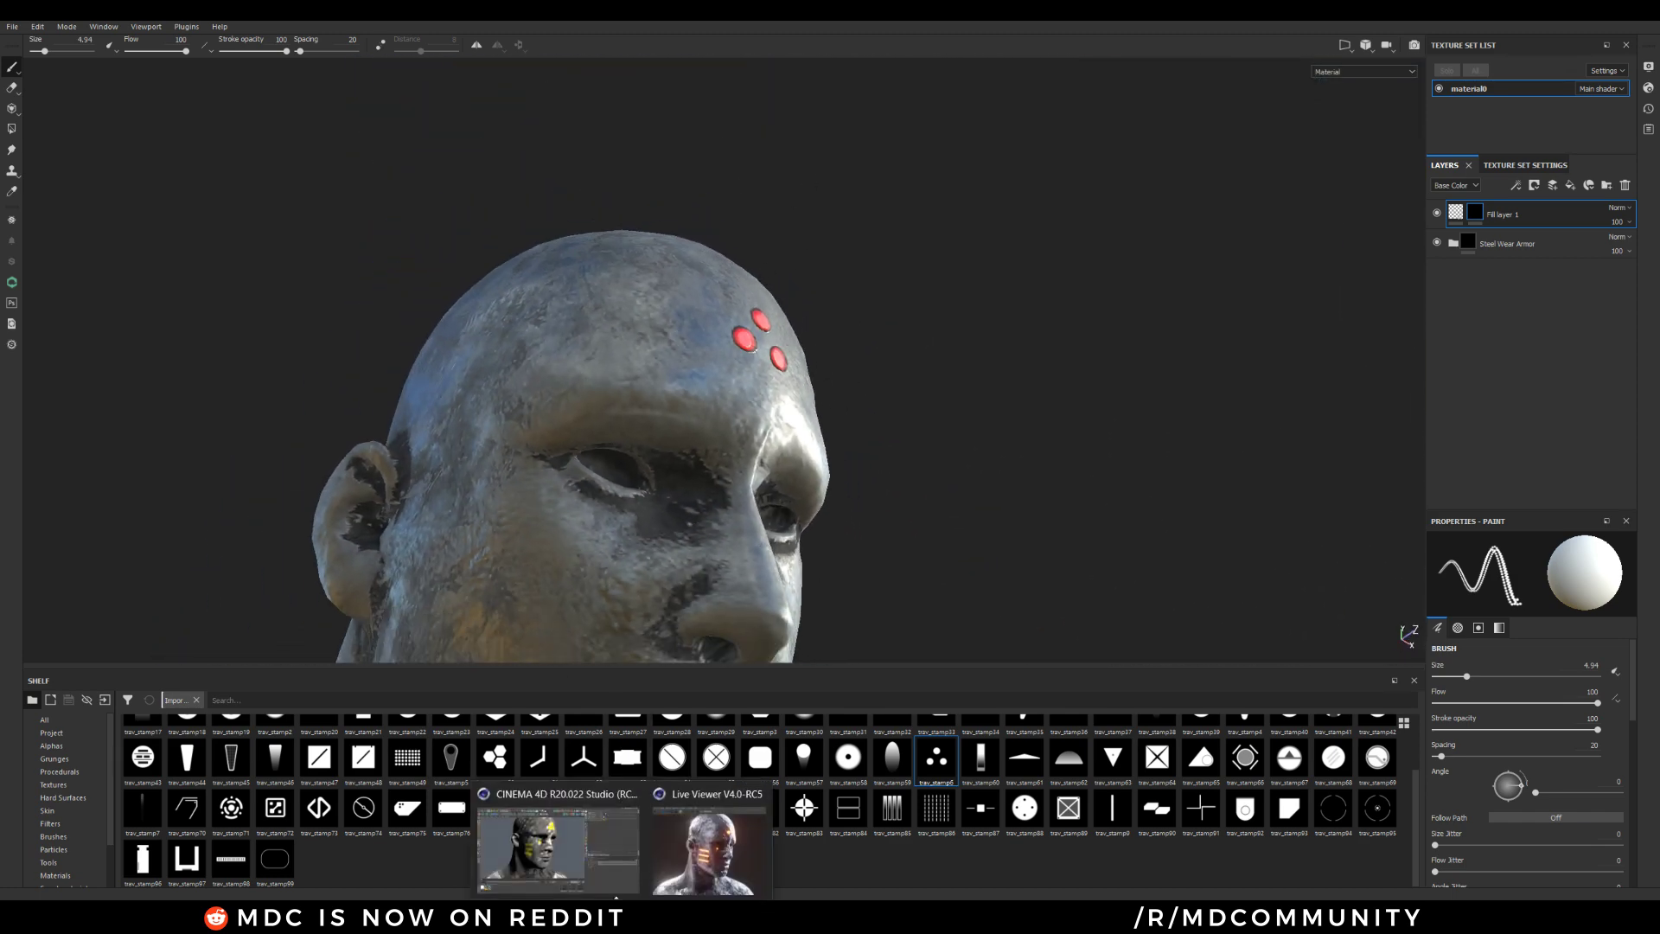
left_click(668, 864)
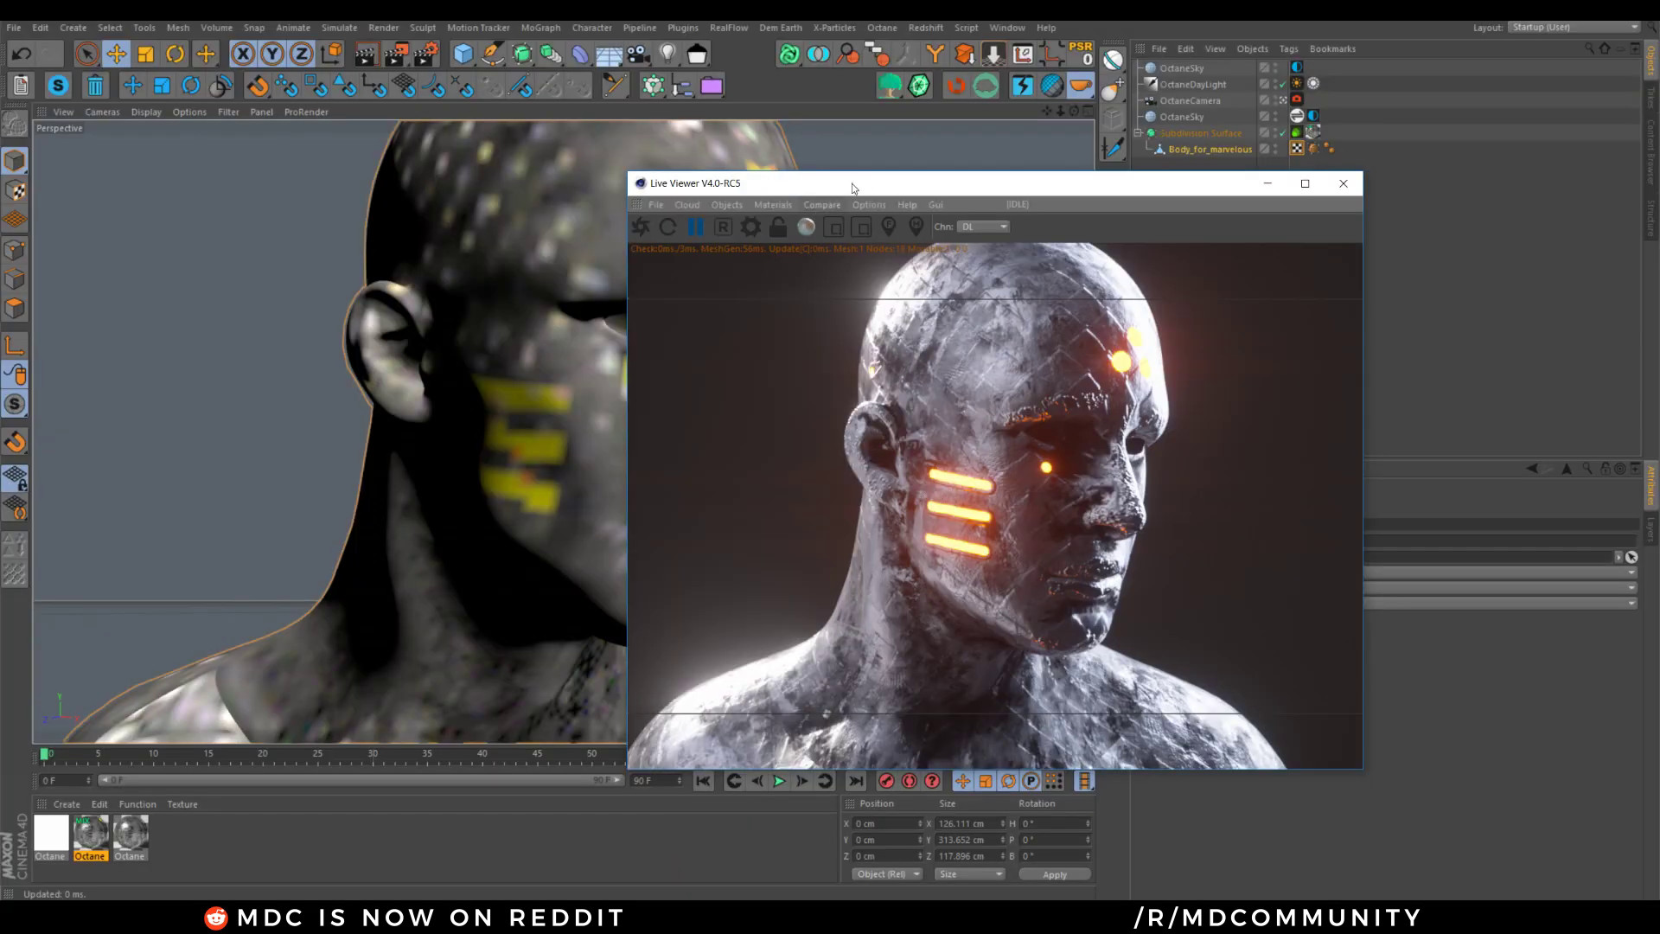
left_click_drag(853, 184, 652, 177)
left_click(442, 218)
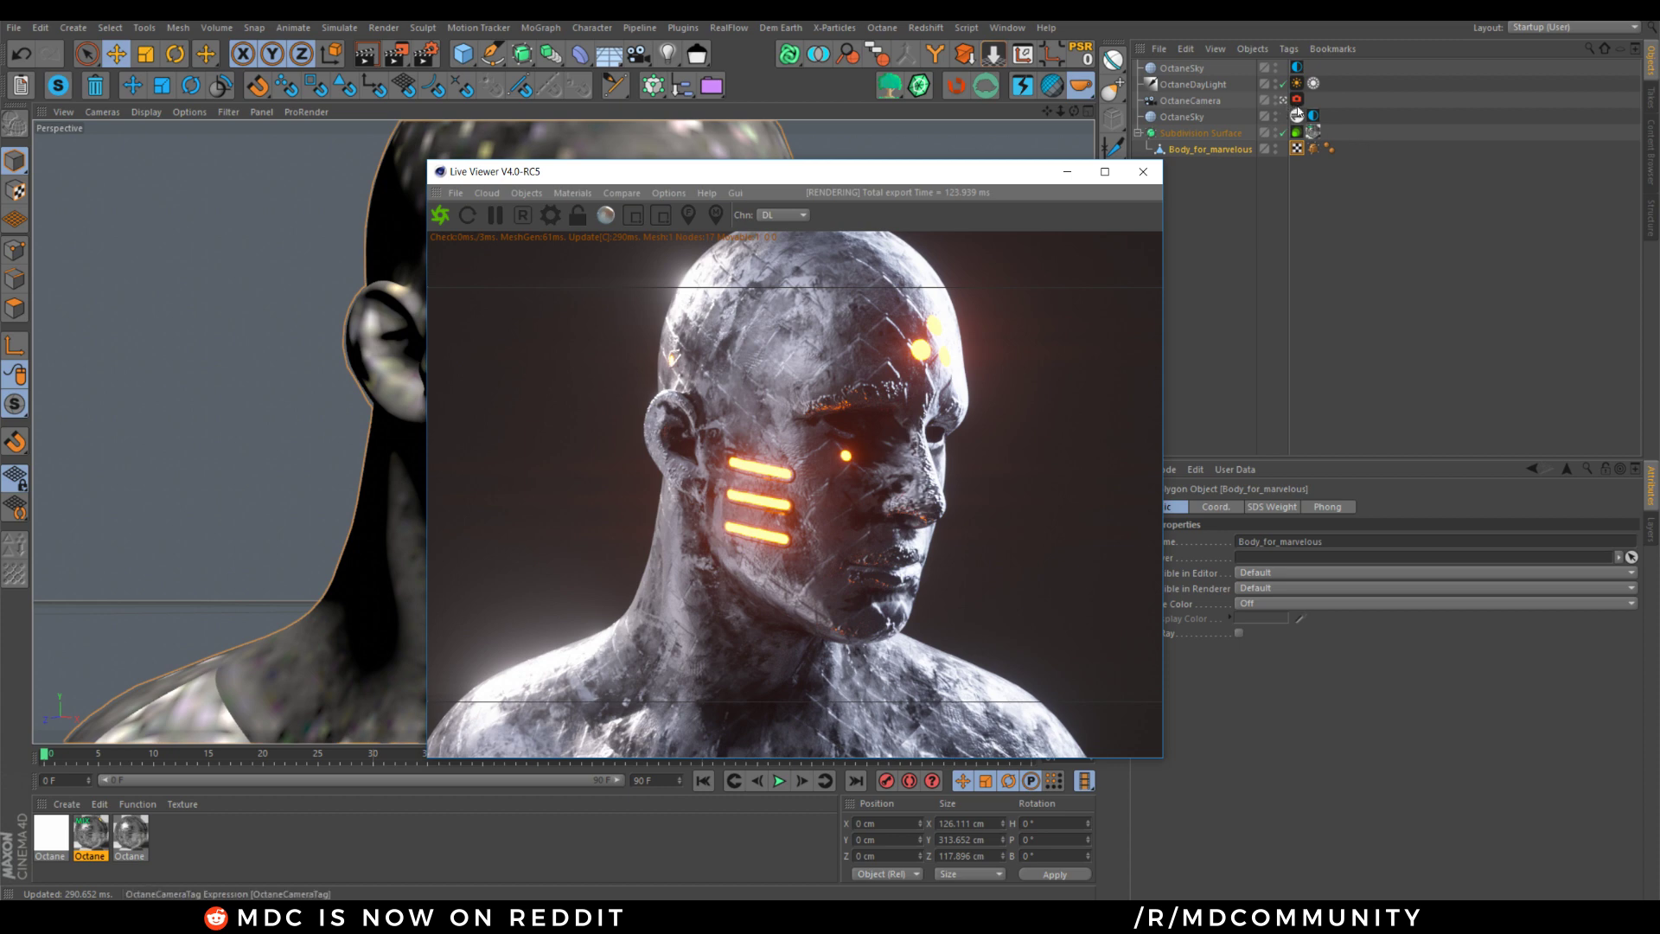
Set the OctaneCamera's post-processing bloom power to about 16.8 and glare power to about 2.93
left_click(1297, 100)
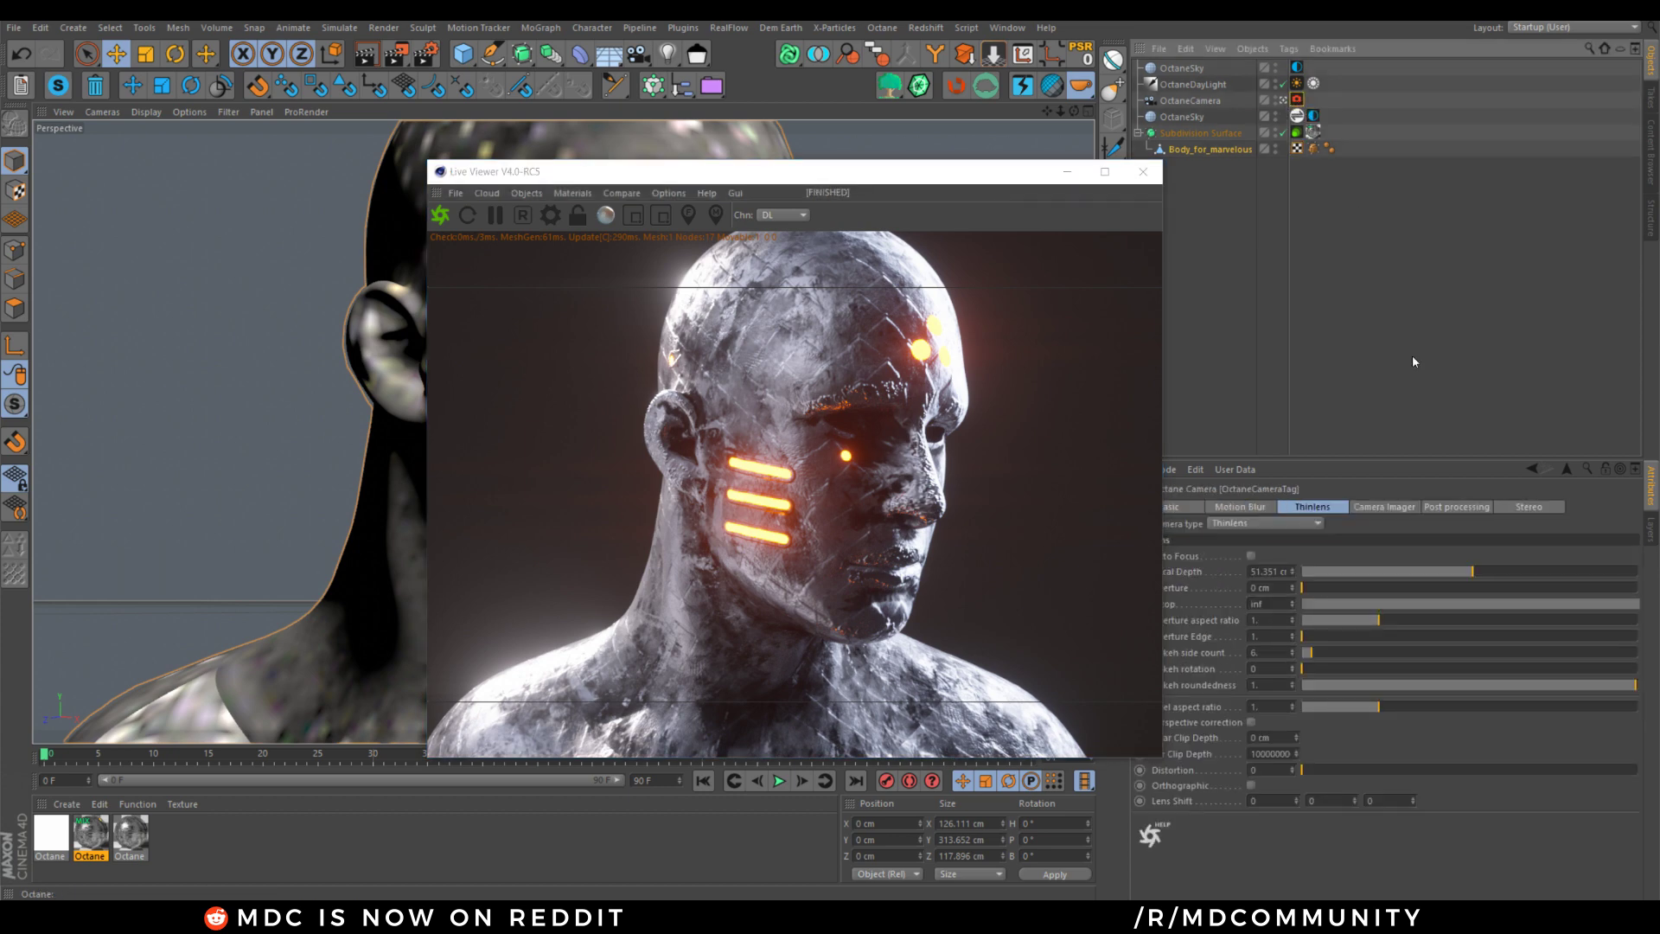
left_click(1461, 508)
mouse_move(1522, 577)
left_mouse_down()
mouse_move(1542, 568)
mouse_move(1460, 580)
mouse_move(1510, 610)
mouse_move(1490, 610)
left_mouse_up()
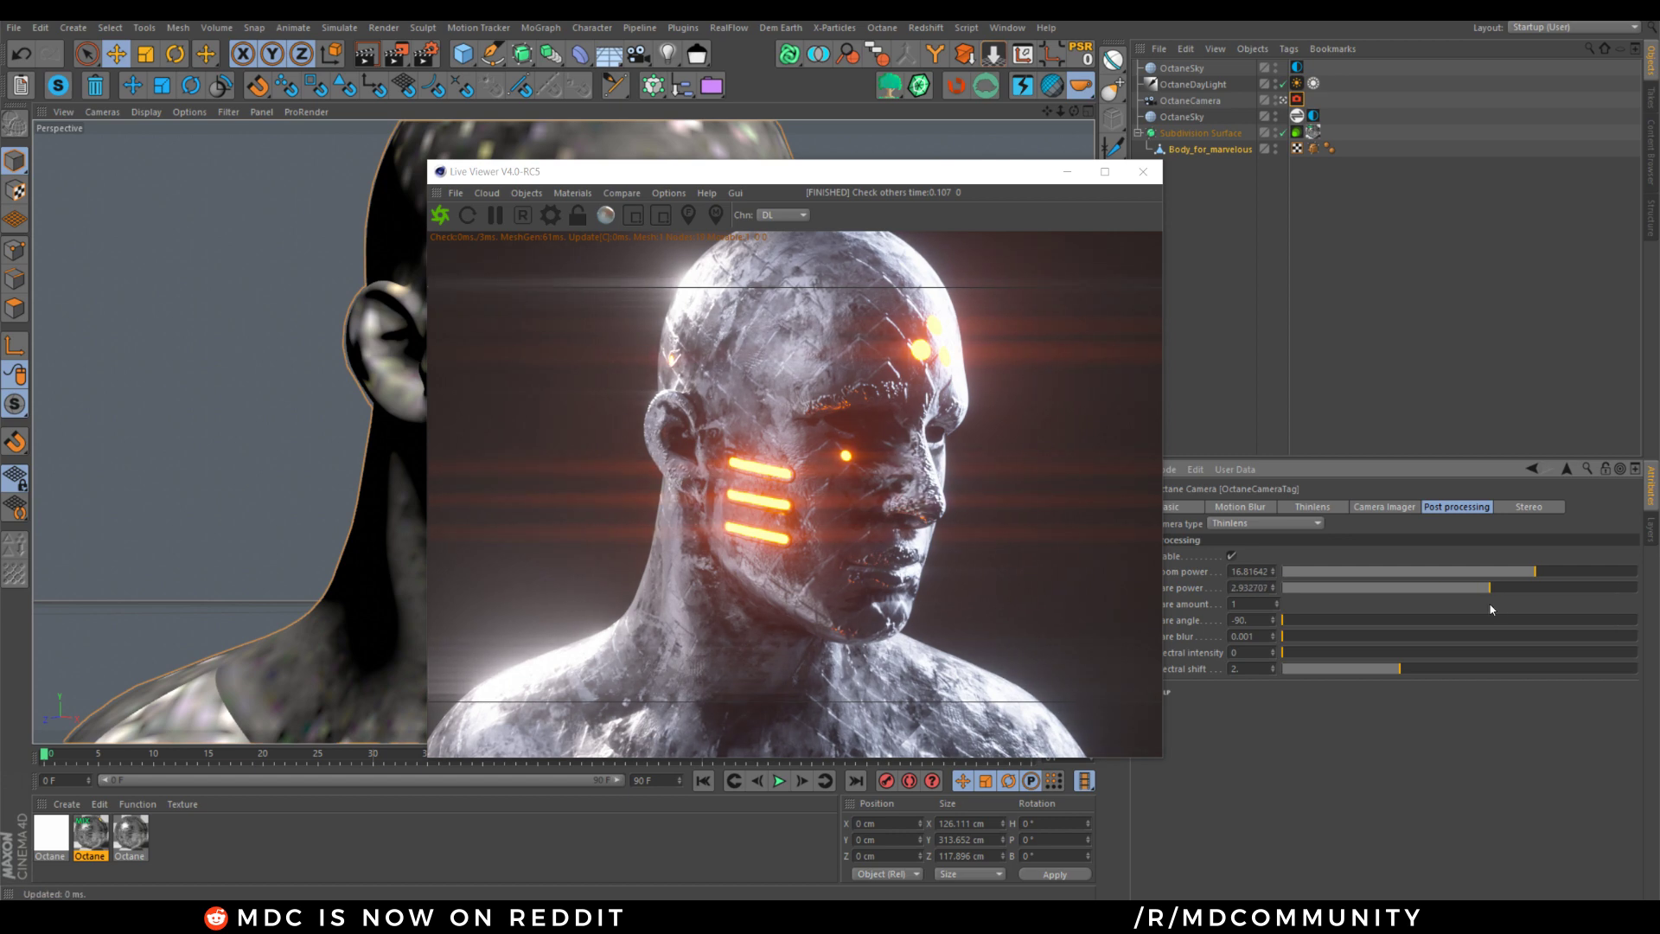
left_click(506, 226)
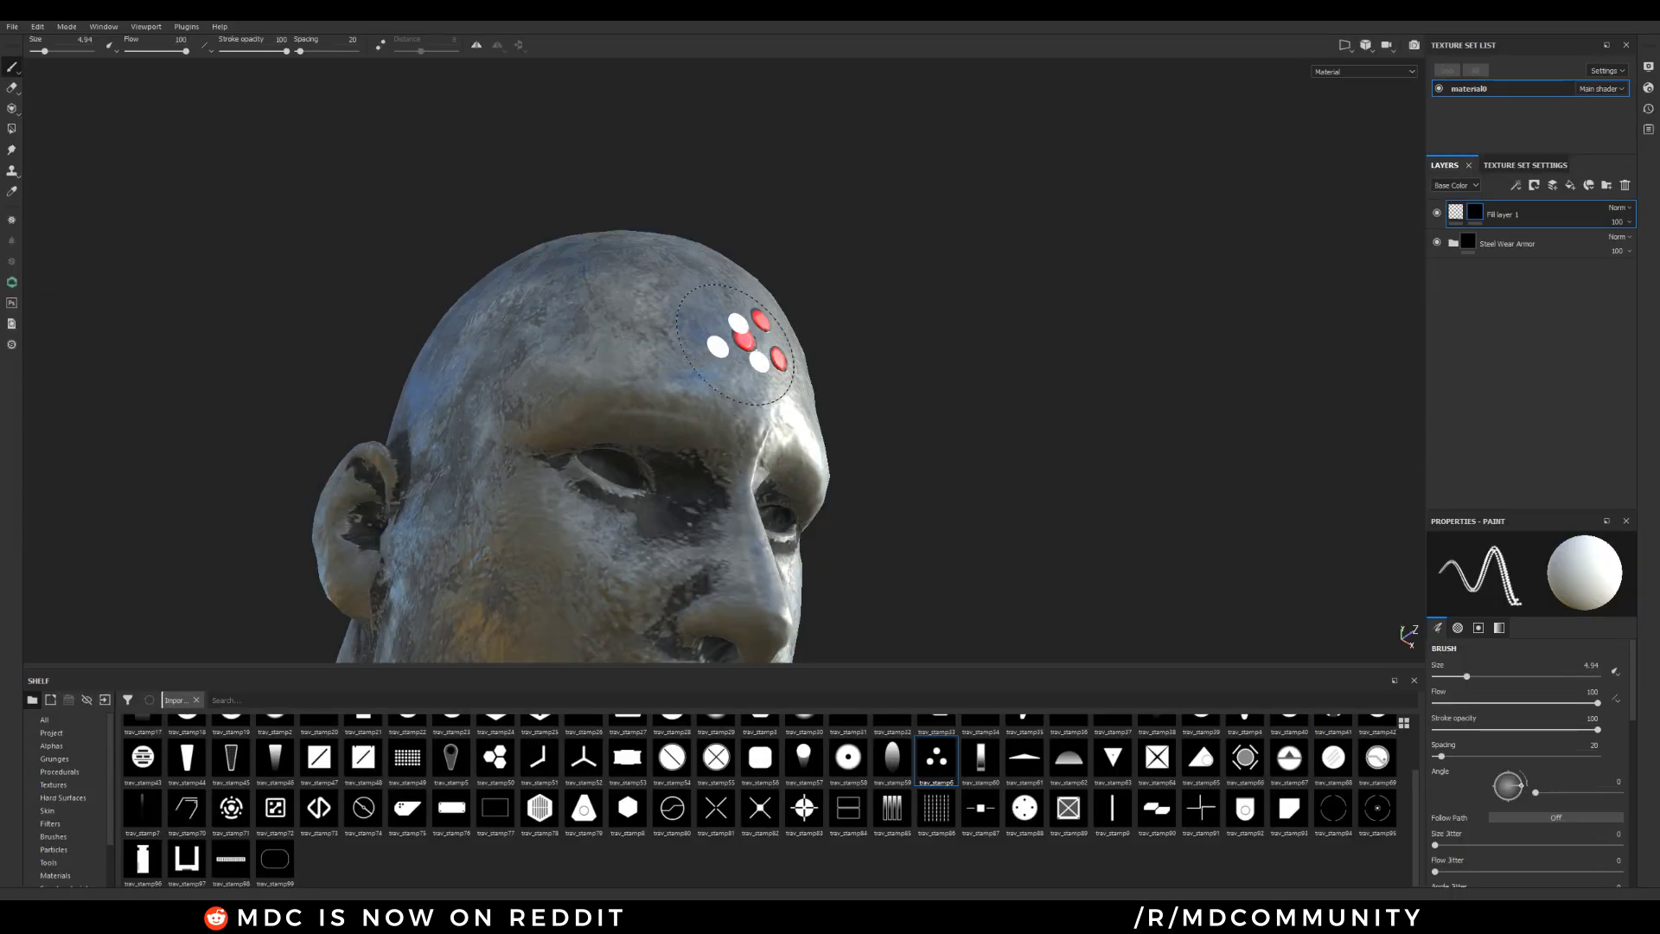
Switch back to Substance Painter and select the circular alpha with a plus sign for the mask brush
right_click_drag(537, 389, 522, 445, "alt")
left_click_drag(521, 446, 554, 484, "alt")
right_click_drag(554, 484, 537, 450, "alt")
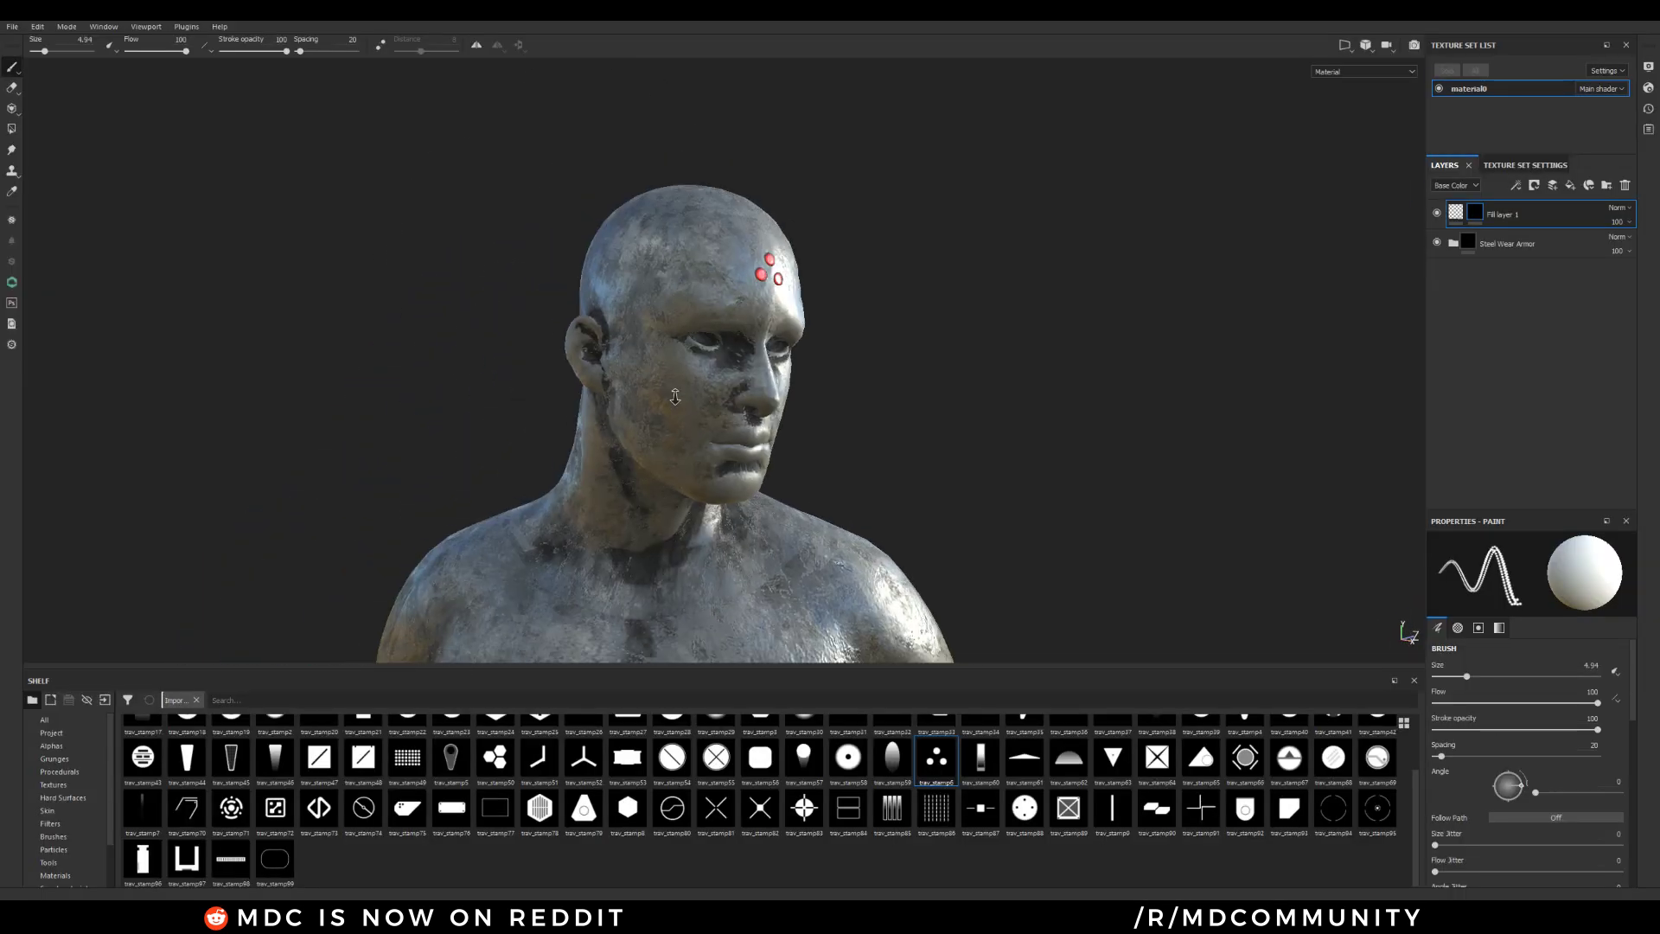
left_click_drag(536, 449, 585, 475, "alt")
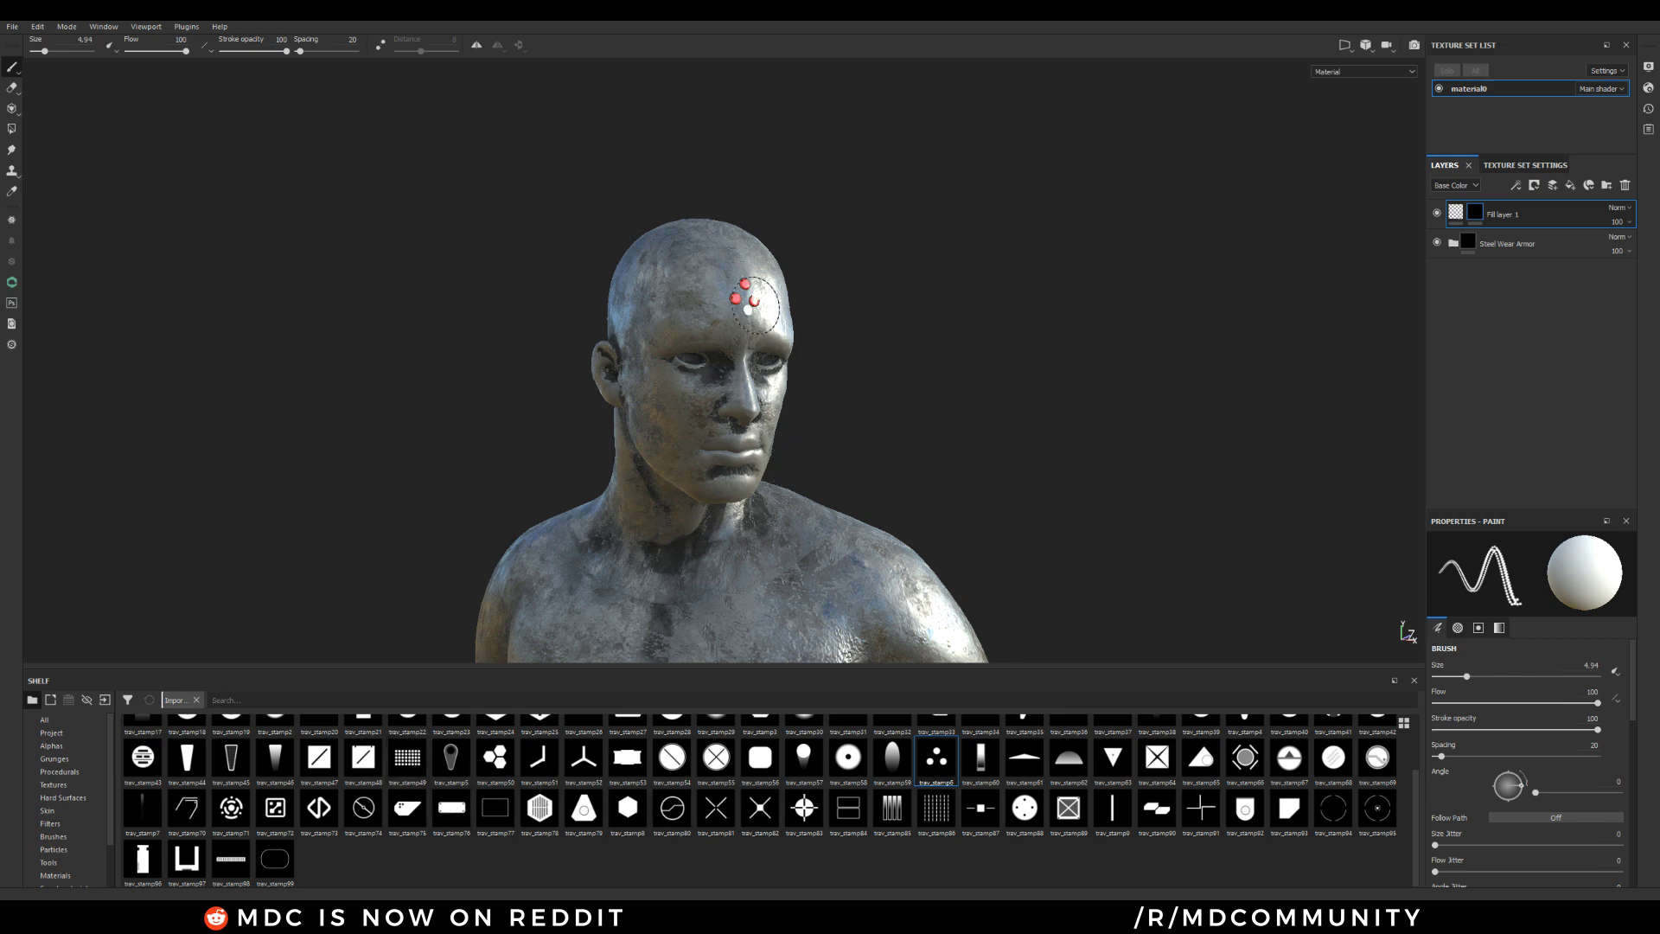
left_click_drag(761, 312, 722, 320, "alt")
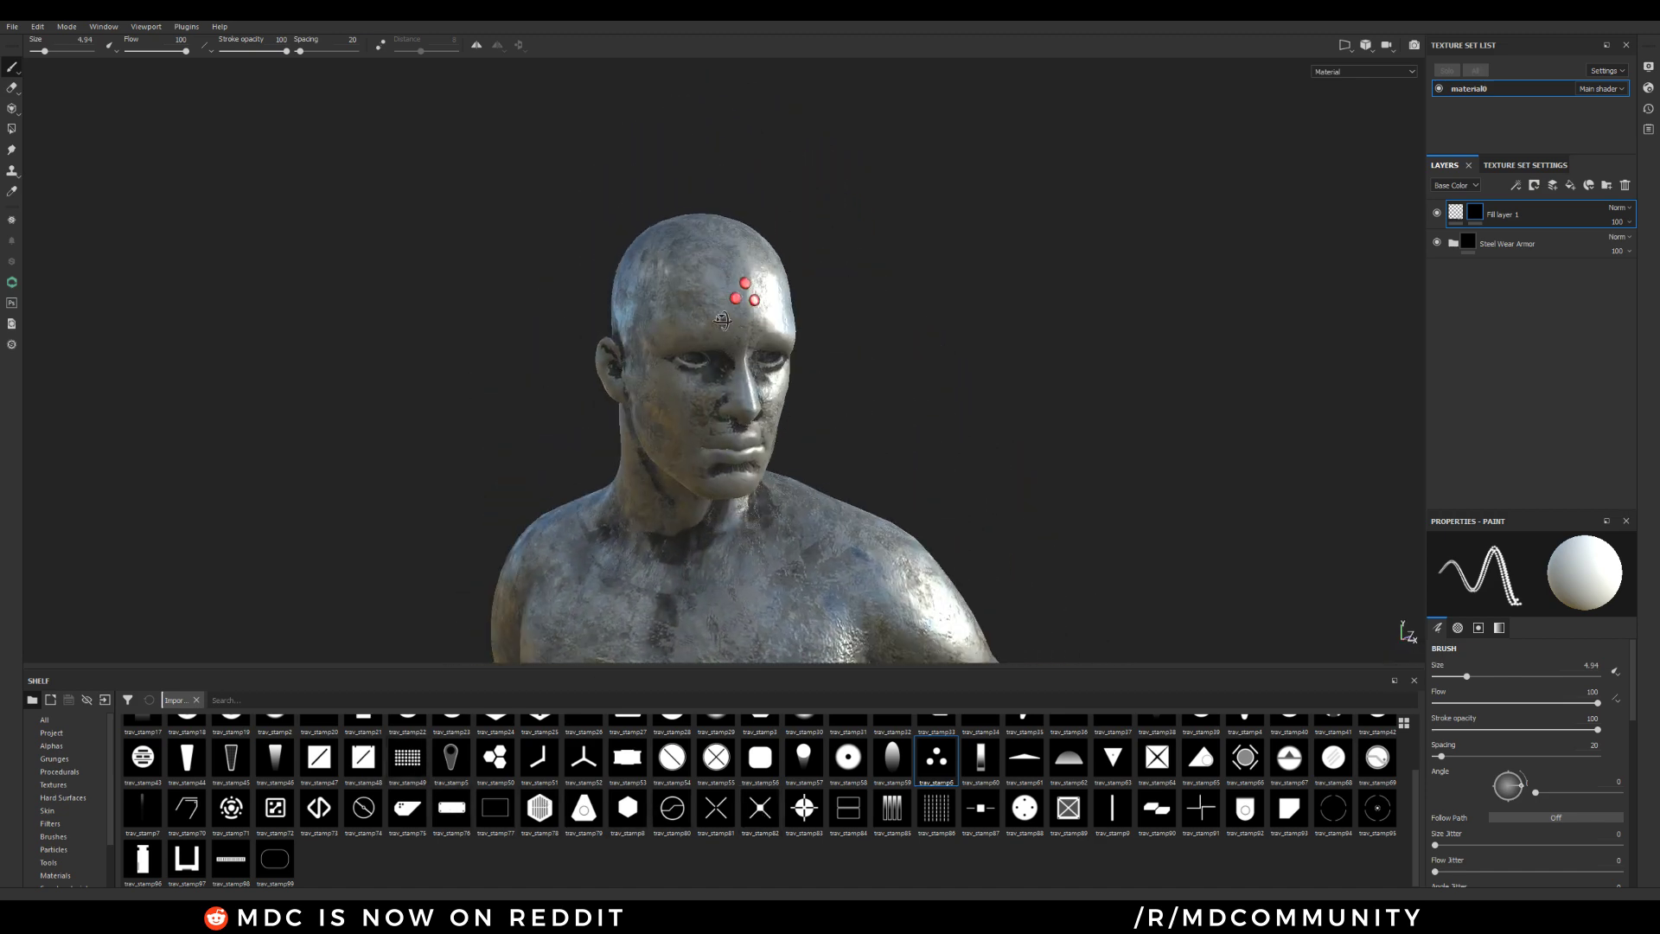
scroll(683, 767, "up", 2)
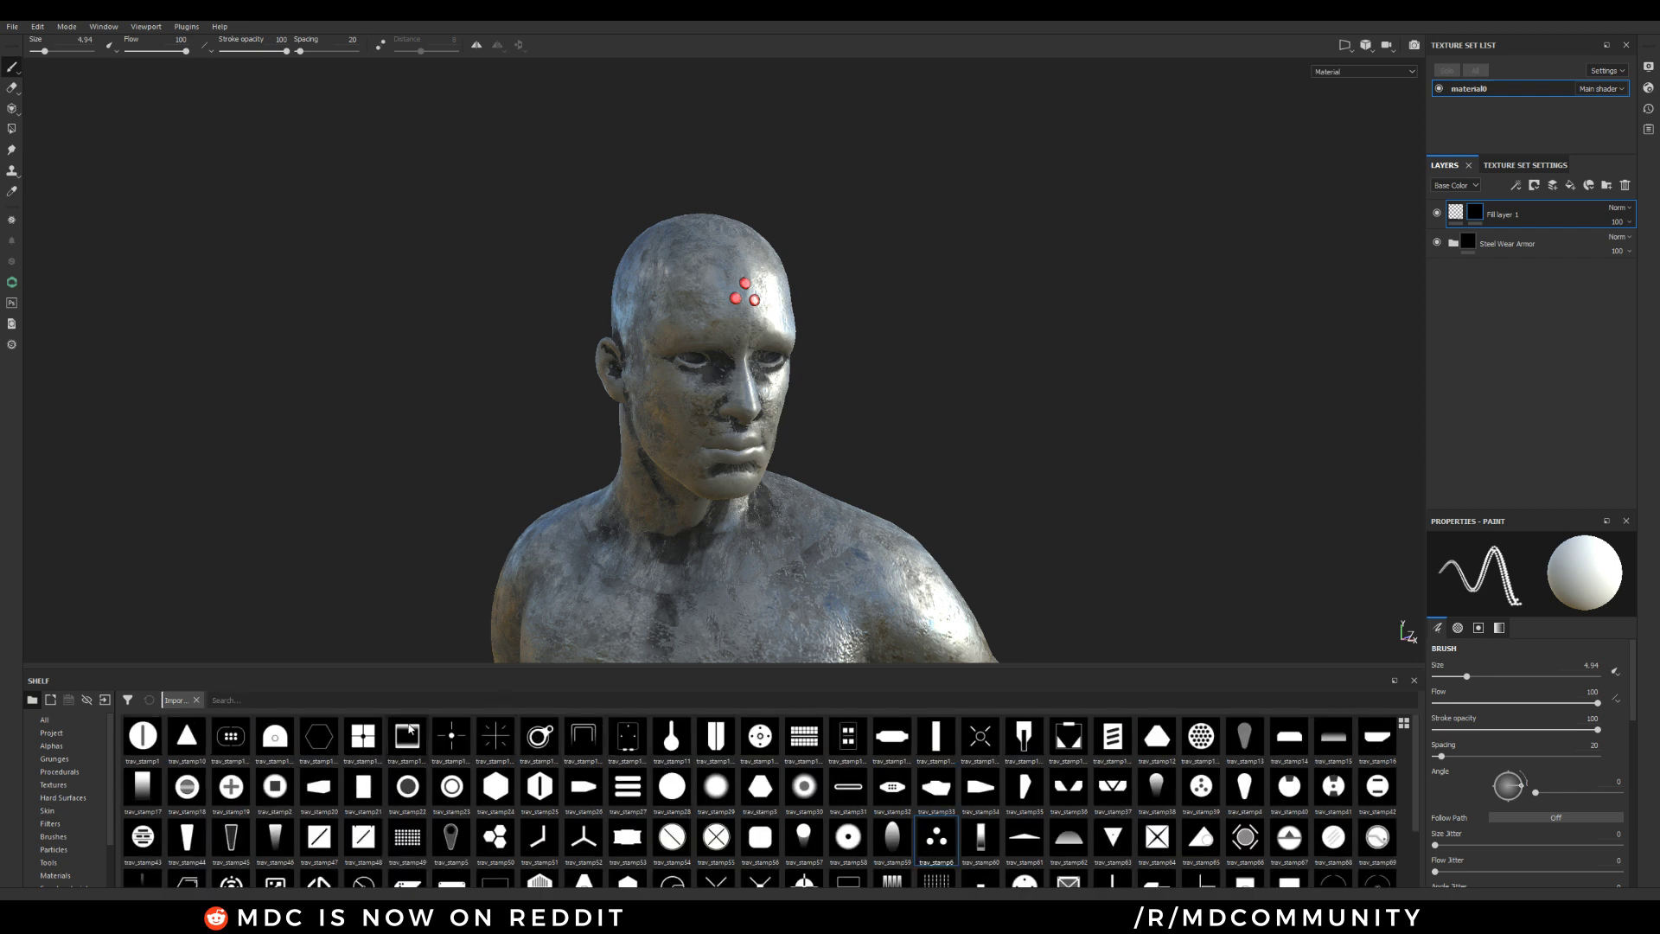
left_click(243, 796)
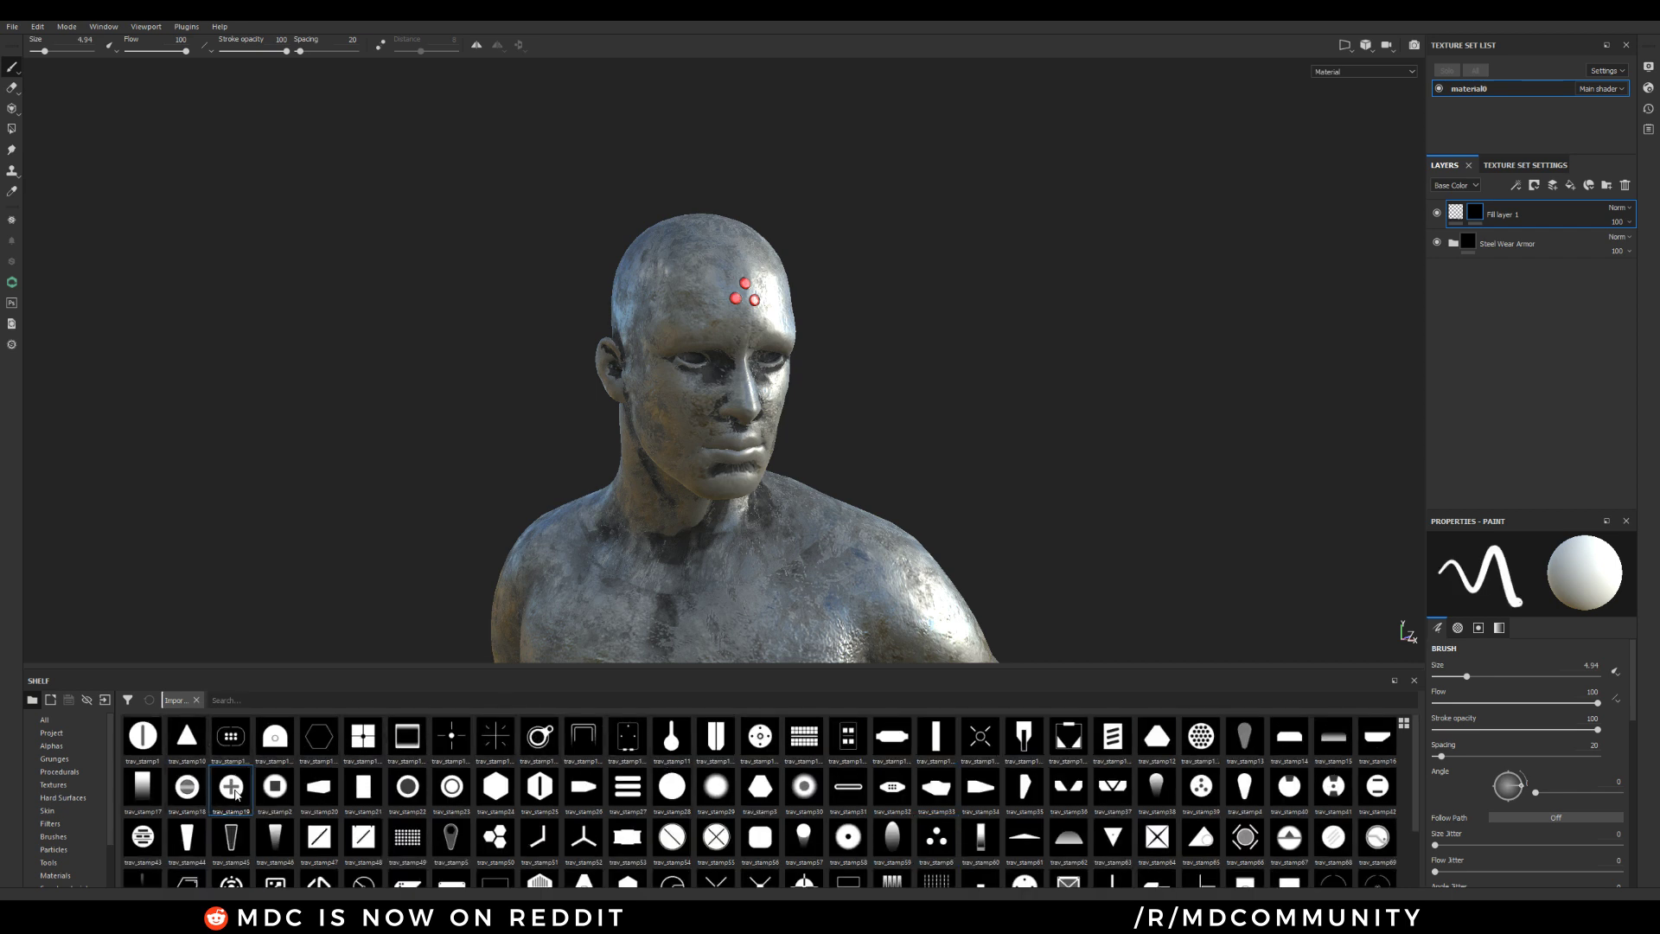
Try a row of plus-sign circle stamps at brush size 0.92 behind the ear and undo them
right_click_drag(682, 315, 505, 632, "alt")
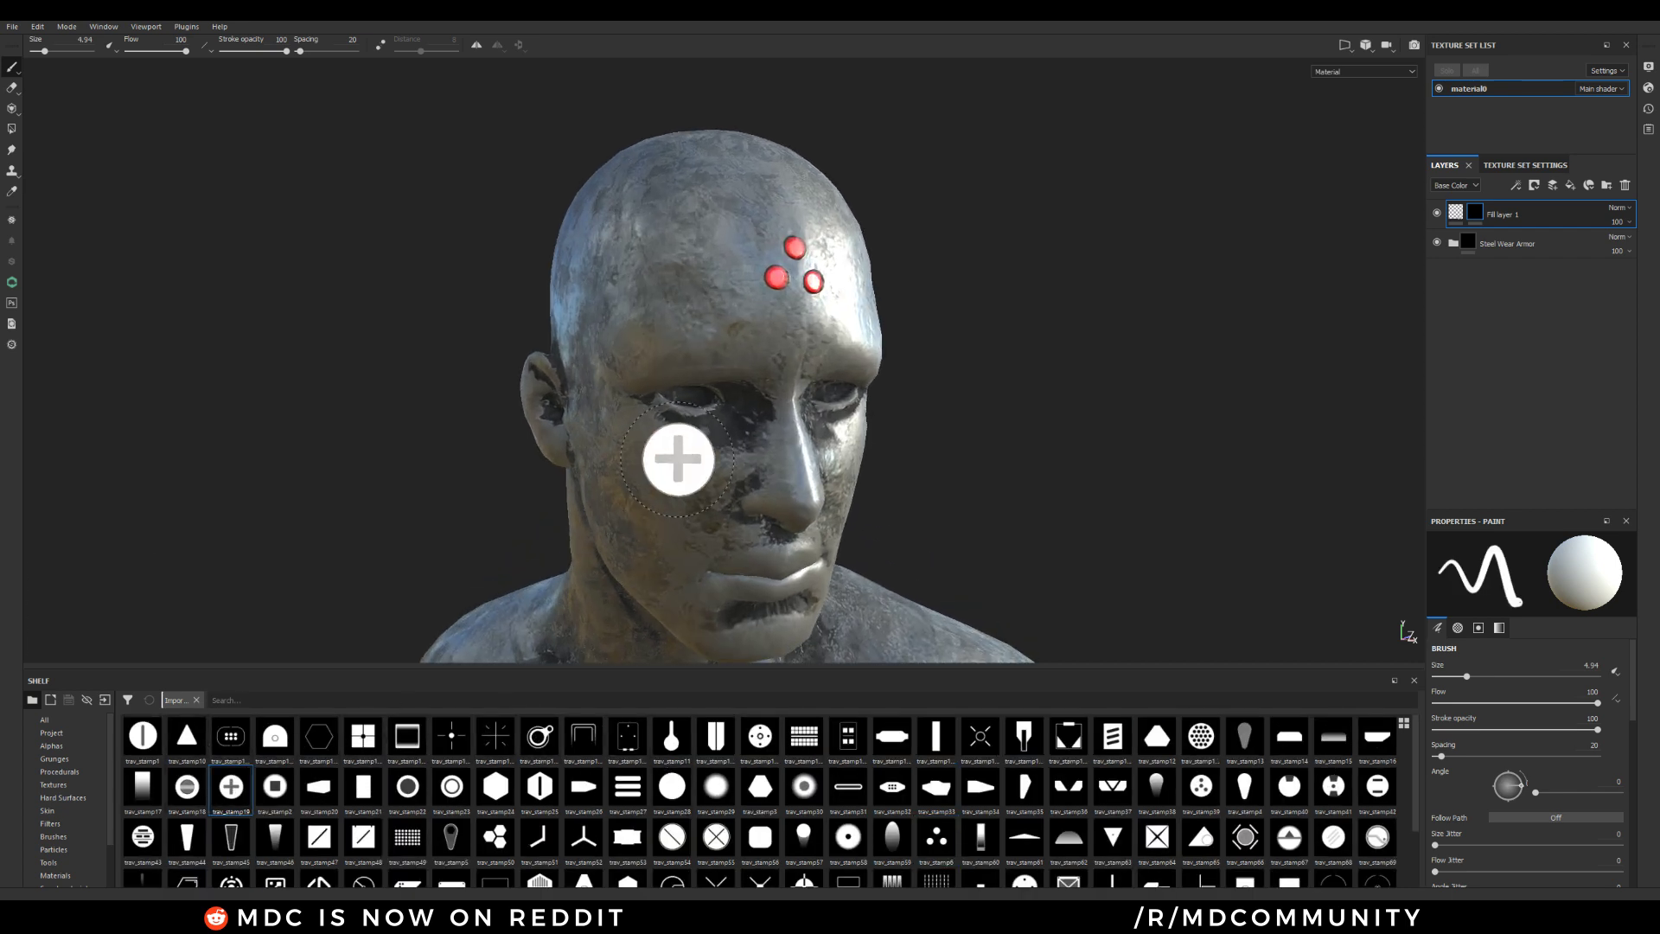
mouse_move(677, 456)
left_mouse_down("alt")
mouse_move(863, 363)
mouse_move(533, 323)
left_mouse_up("alt")
right_click_drag(534, 322, 520, 318, "ctrl")
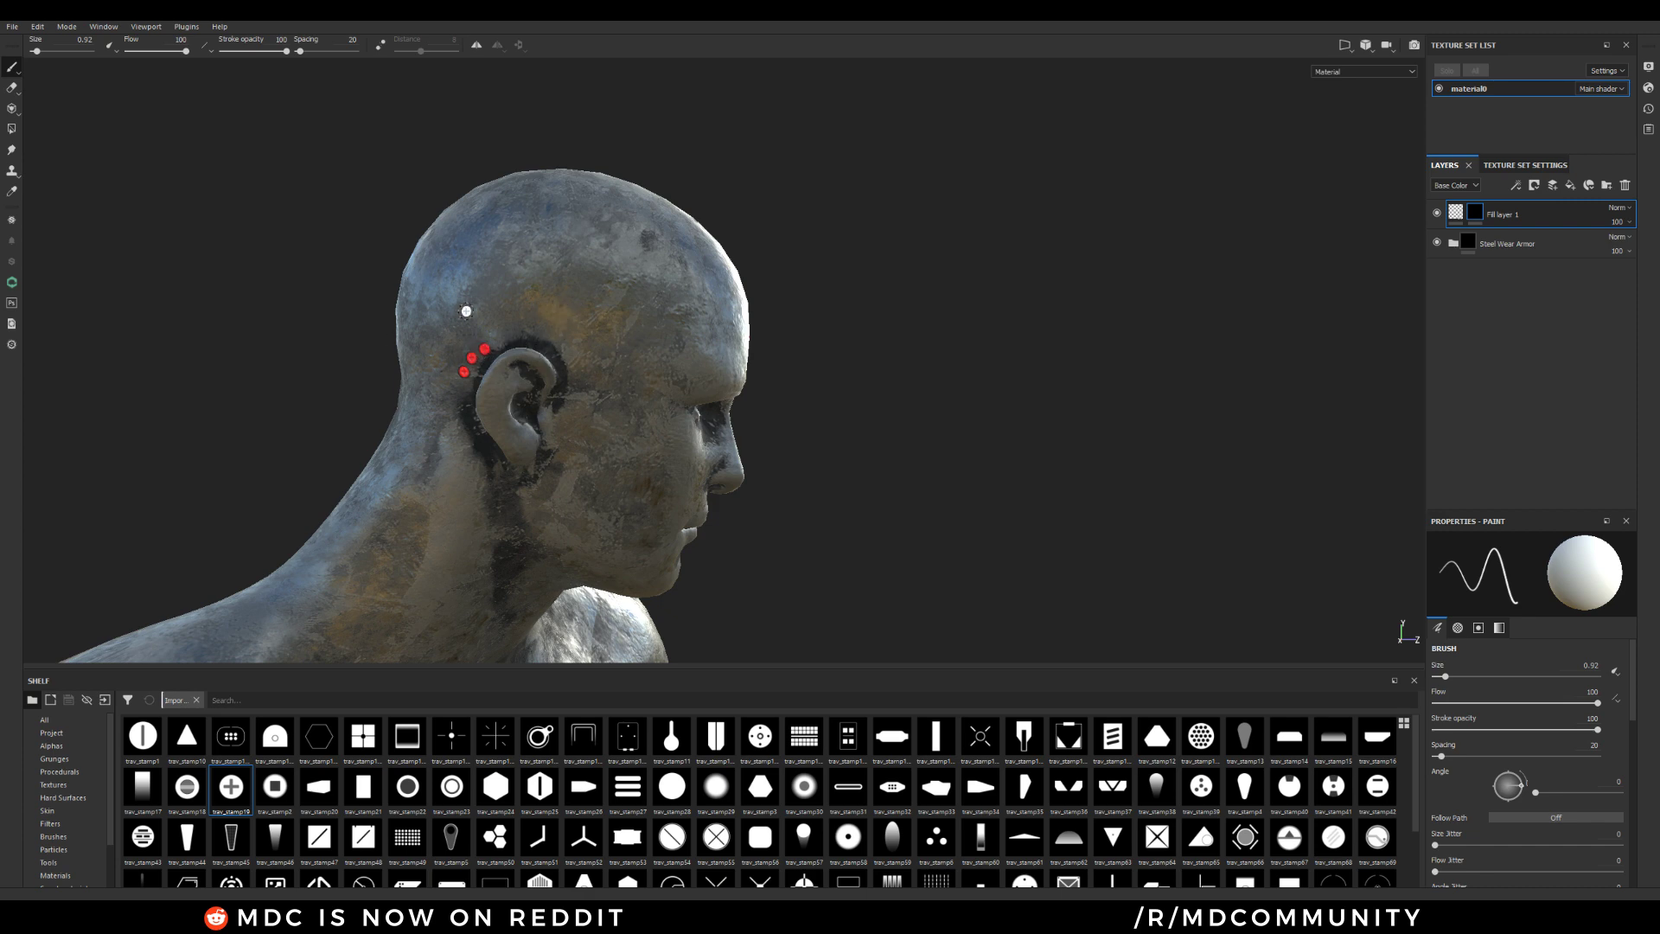
left_click_drag(461, 351, 527, 346, "alt")
right_click_drag(485, 337, 456, 458, "alt")
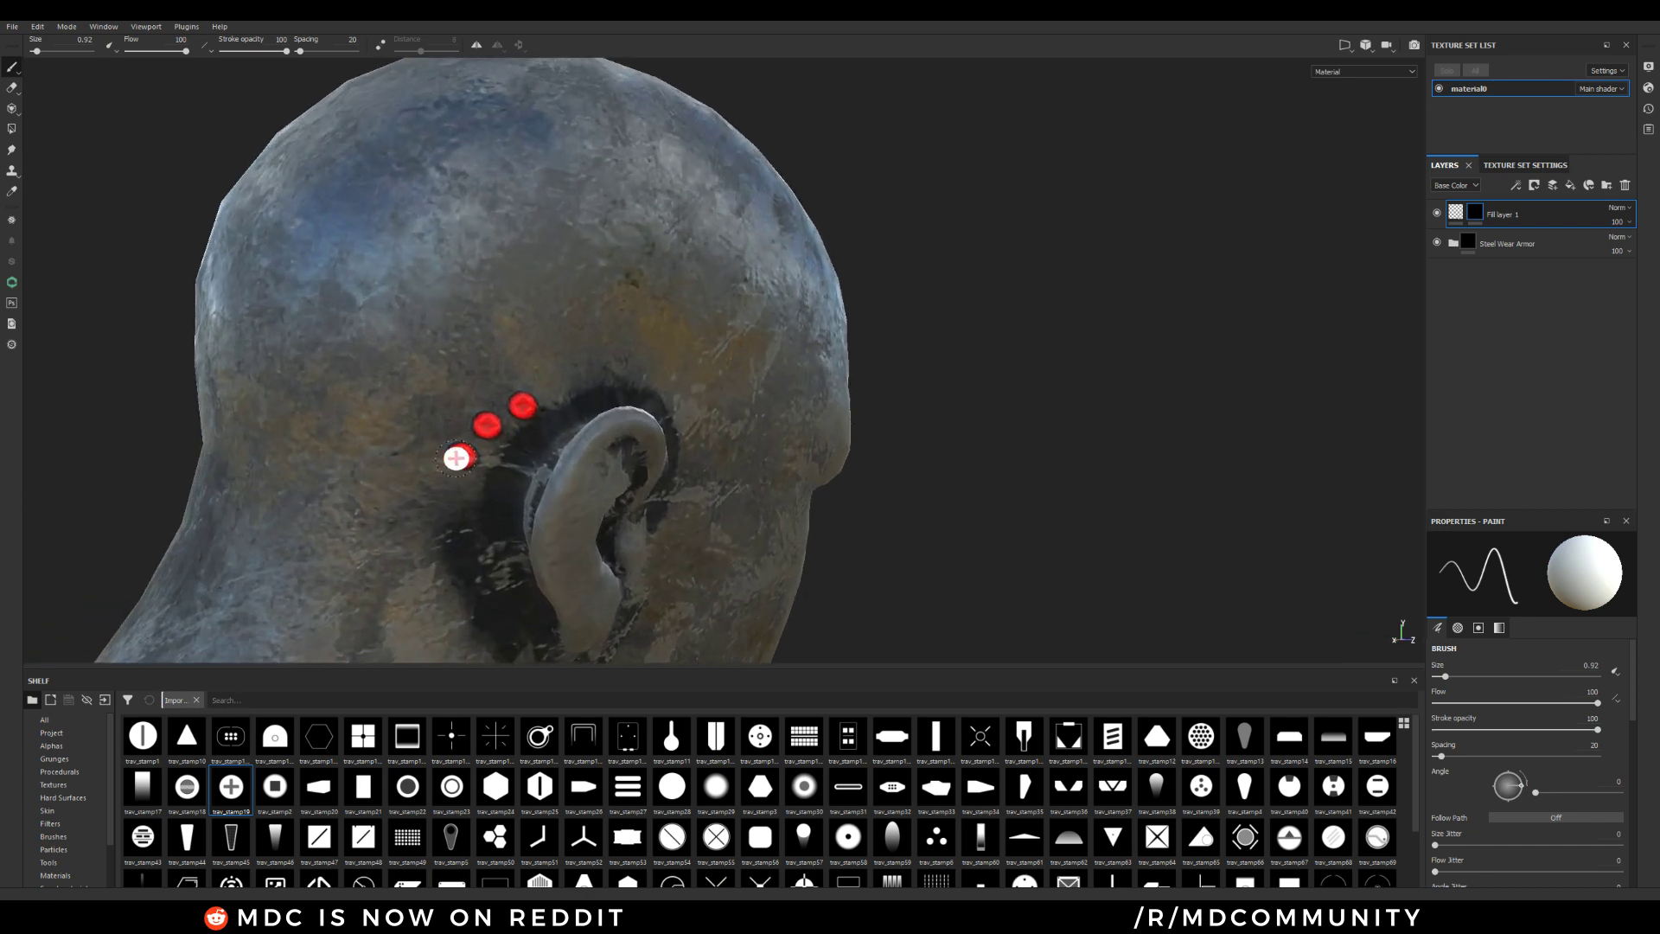
key("ctrl+z")
key("ctrl+z")
key("ctrl+z")
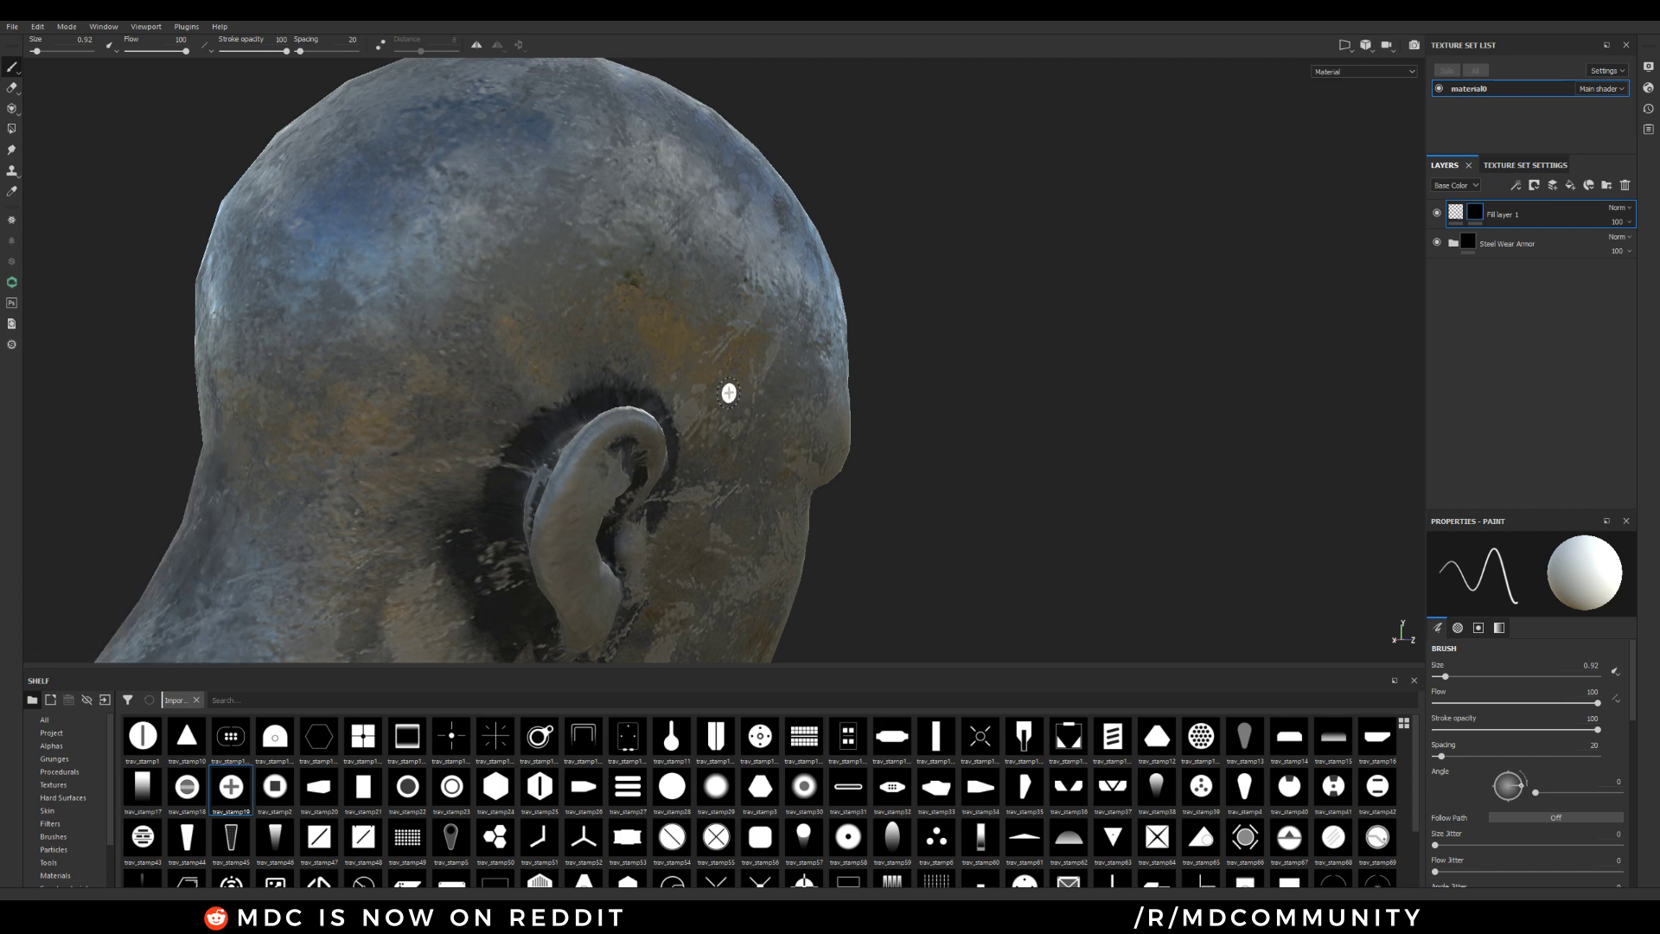
left_click_drag(729, 394, 596, 390, "alt")
right_click_drag(900, 371, 626, 579, "alt")
right_click_drag(860, 478, 961, 300, "alt")
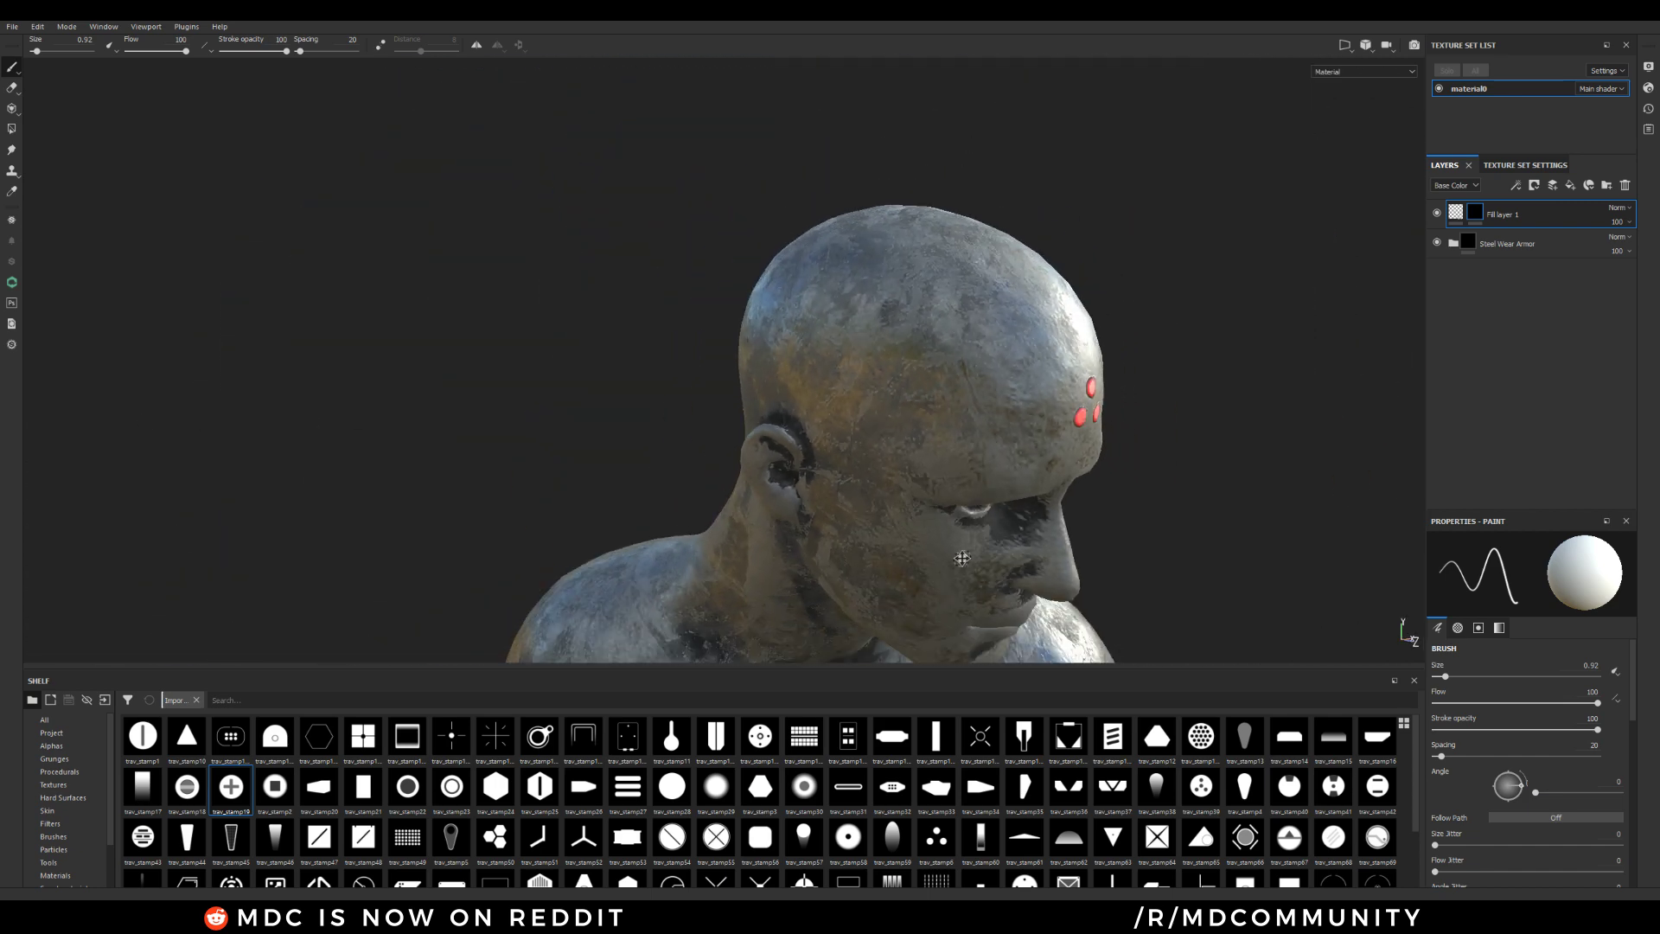
left_click_drag(961, 558, 685, 472, "alt")
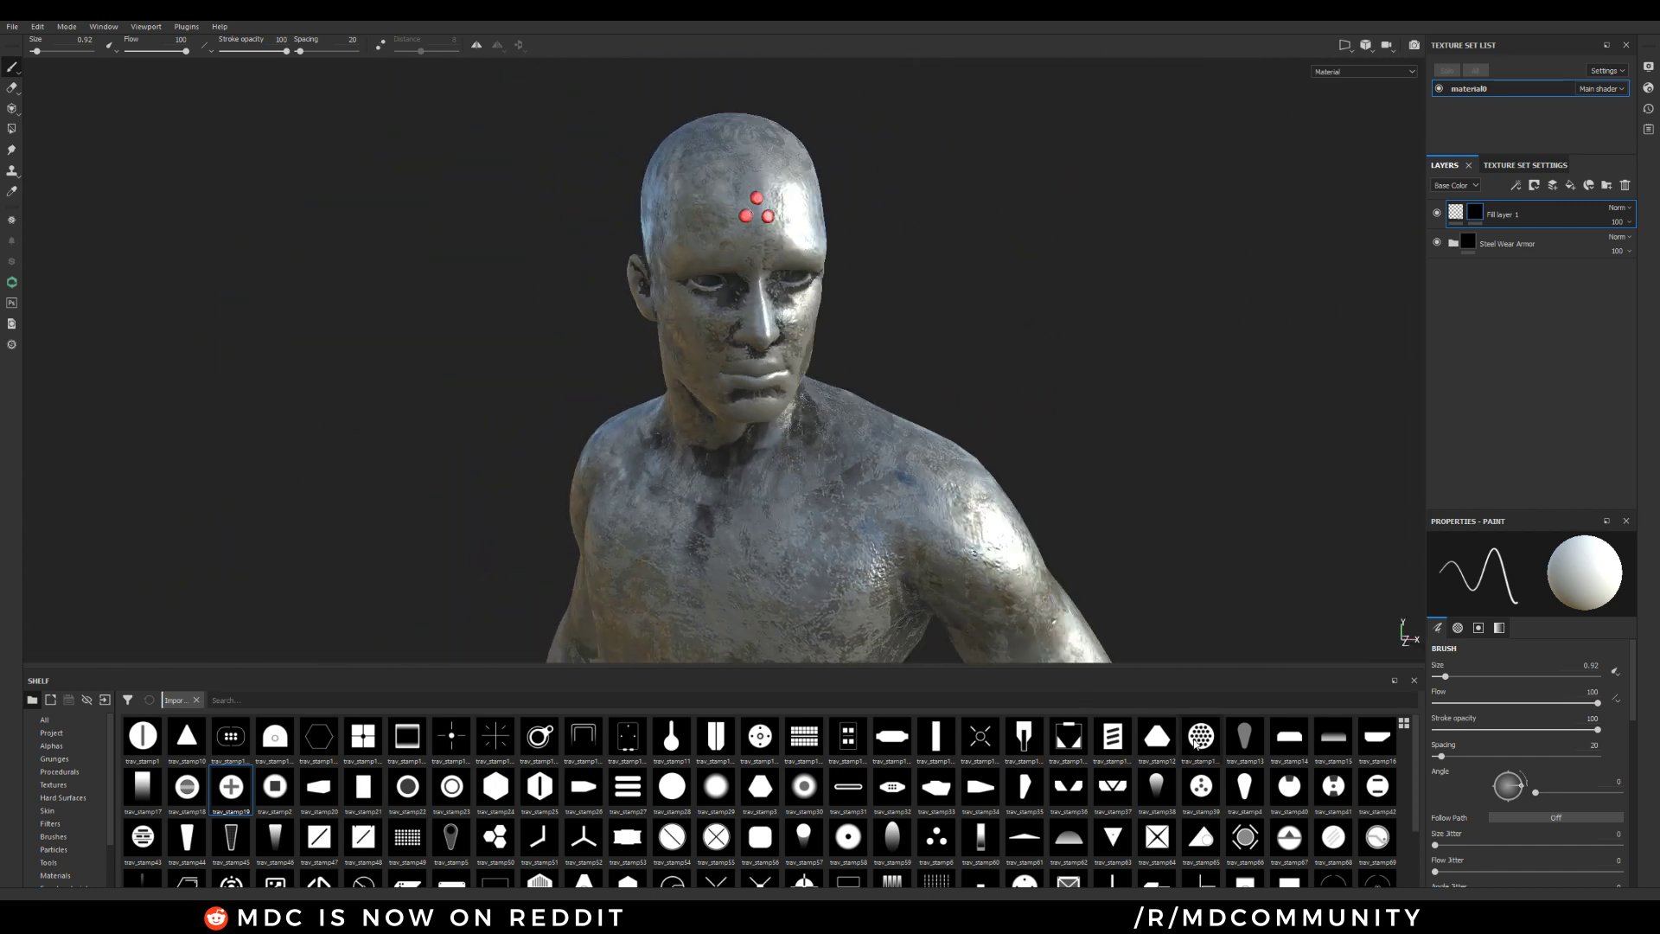
Try a stamp on the chest with the slotted rectangle alpha at brush size 14.9 and angle 247, and undo it
left_click(1110, 747)
mouse_move(699, 205)
right_mouse_down("alt")
mouse_move(786, 197)
mouse_move(711, 183)
mouse_move(774, 207)
mouse_move(733, 212)
right_mouse_up("alt")
left_click(752, 558)
left_click_drag(473, 562, 469, 563, "alt")
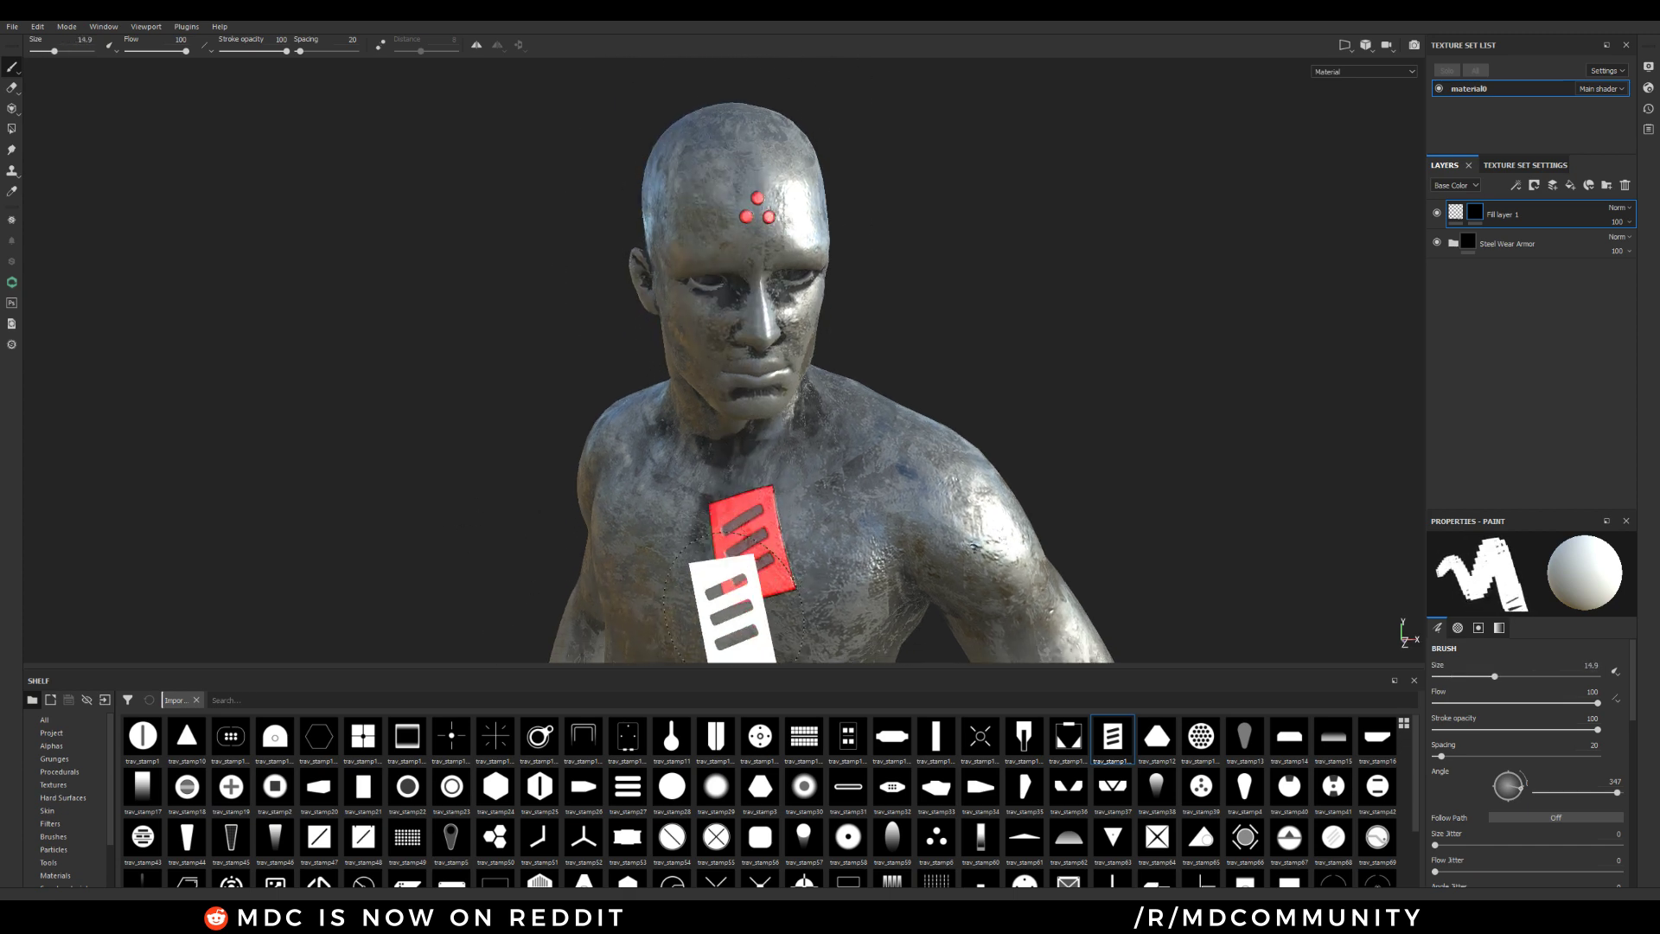
left_click_drag(637, 585, 968, 556, "alt")
middle_click_drag(737, 543, 790, 400, "alt")
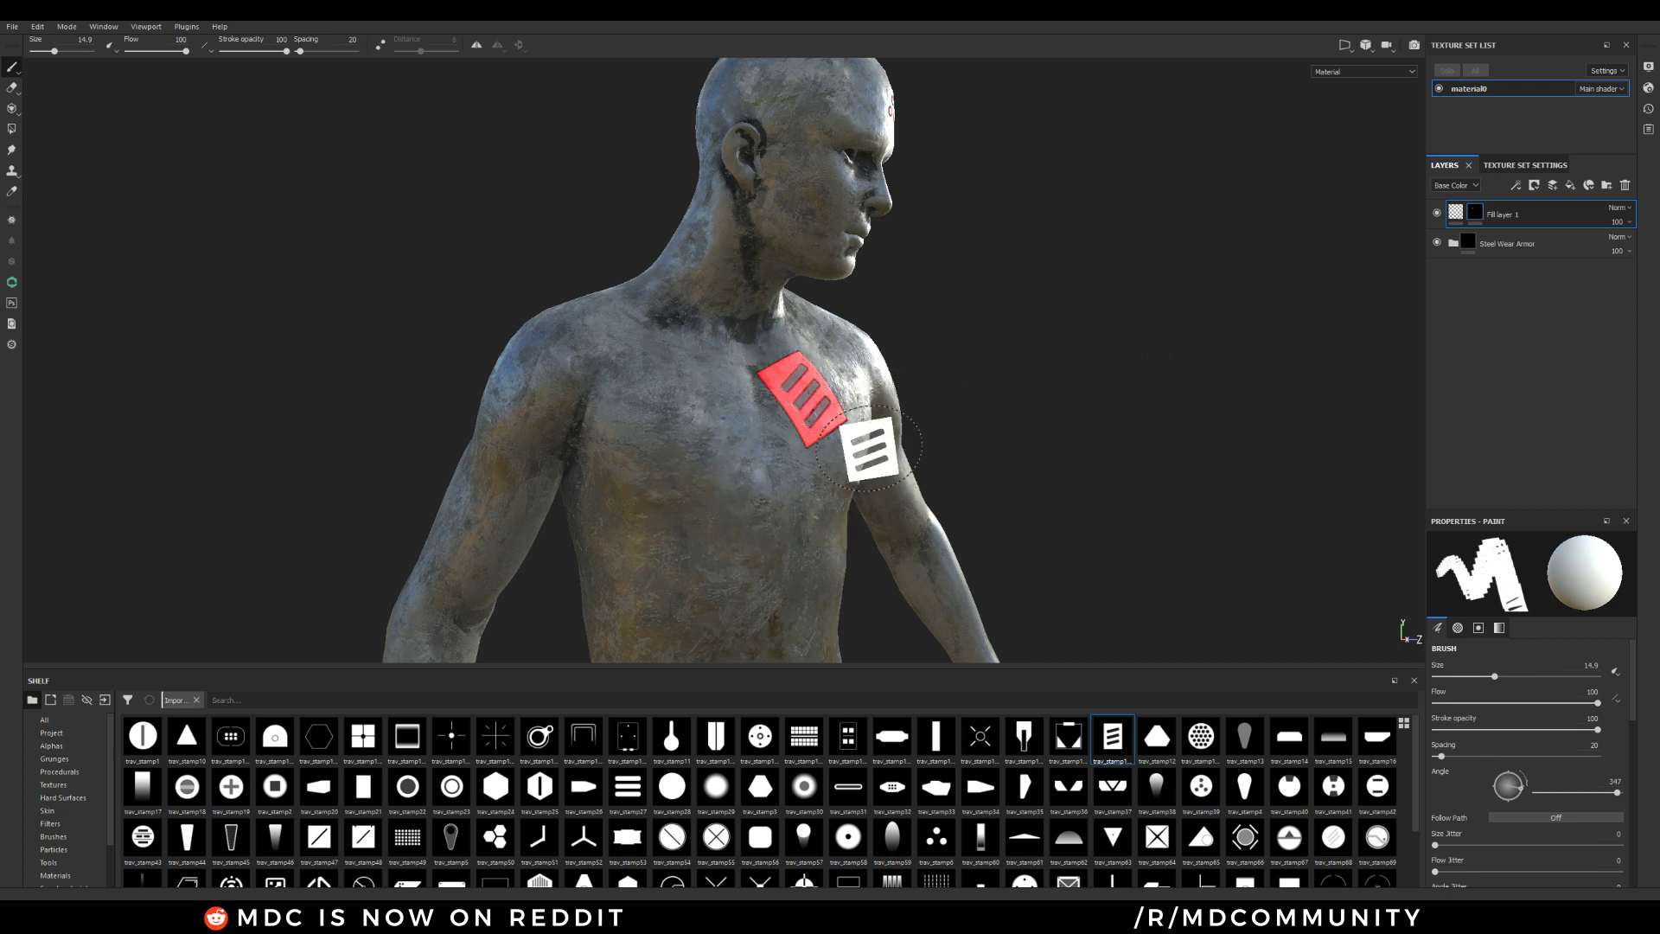
left_click_drag(778, 352, 704, 355, "alt")
middle_click_drag(783, 247, 794, 425, "alt")
right_click_drag(735, 341, 643, 439, "alt")
left_click_drag(642, 438, 683, 476, "alt")
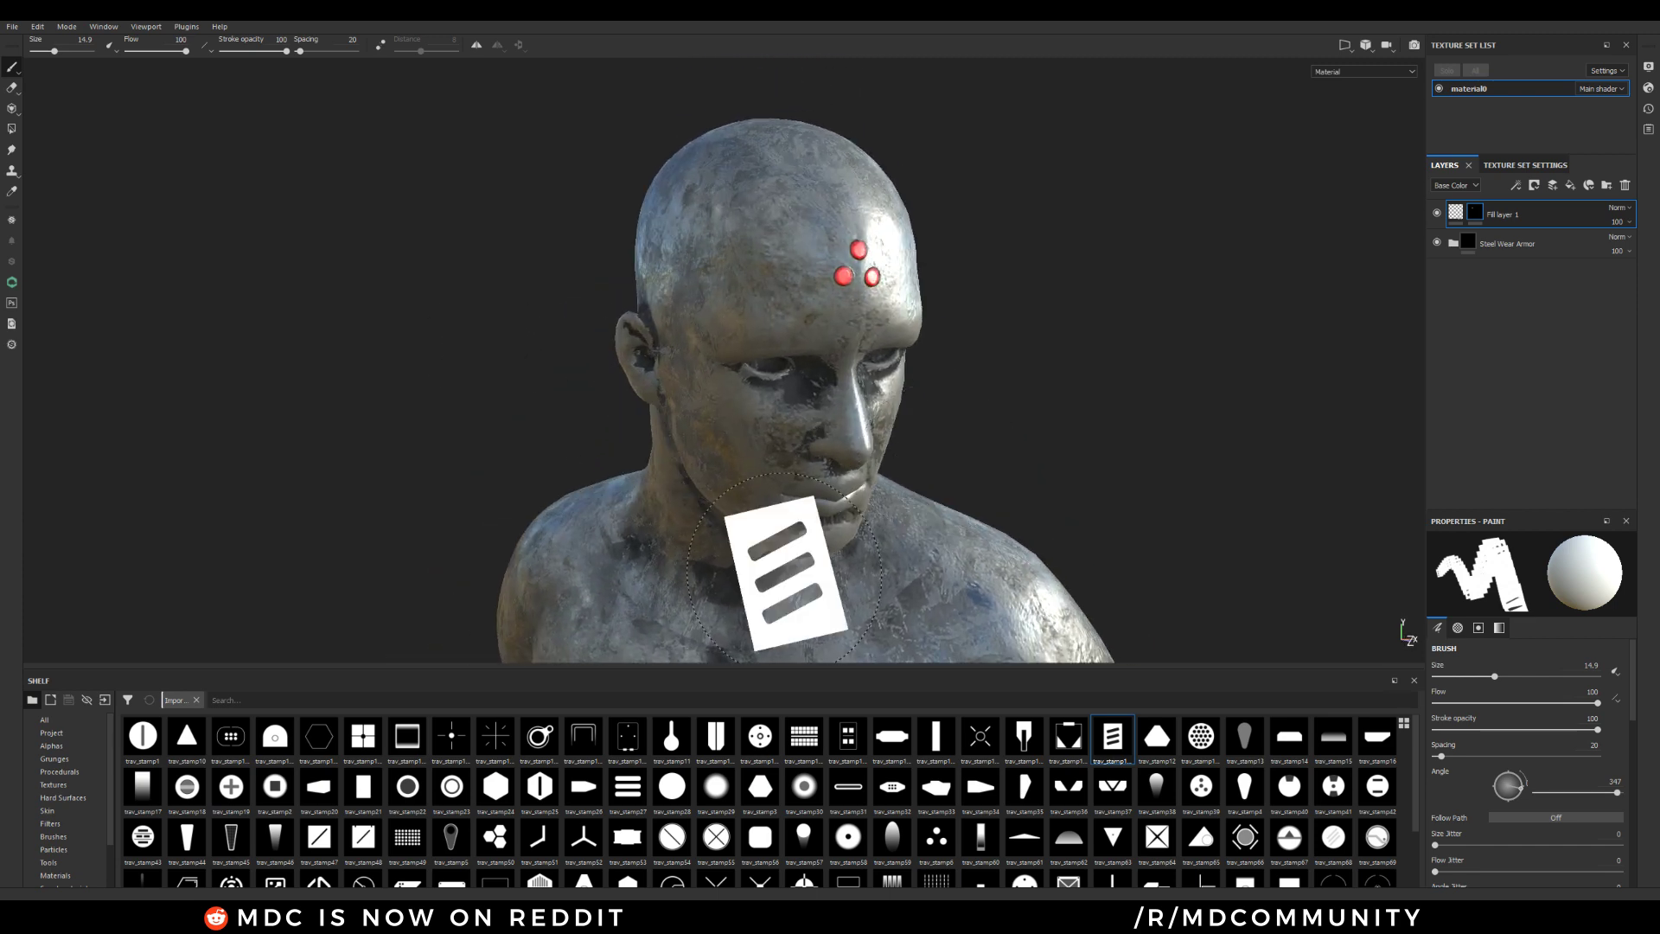
Stamp the teardrop alpha with a round hole at brush size 1.49 on the temple just in front of the ear
left_click(449, 839)
left_click_drag(704, 326, 863, 297, "alt")
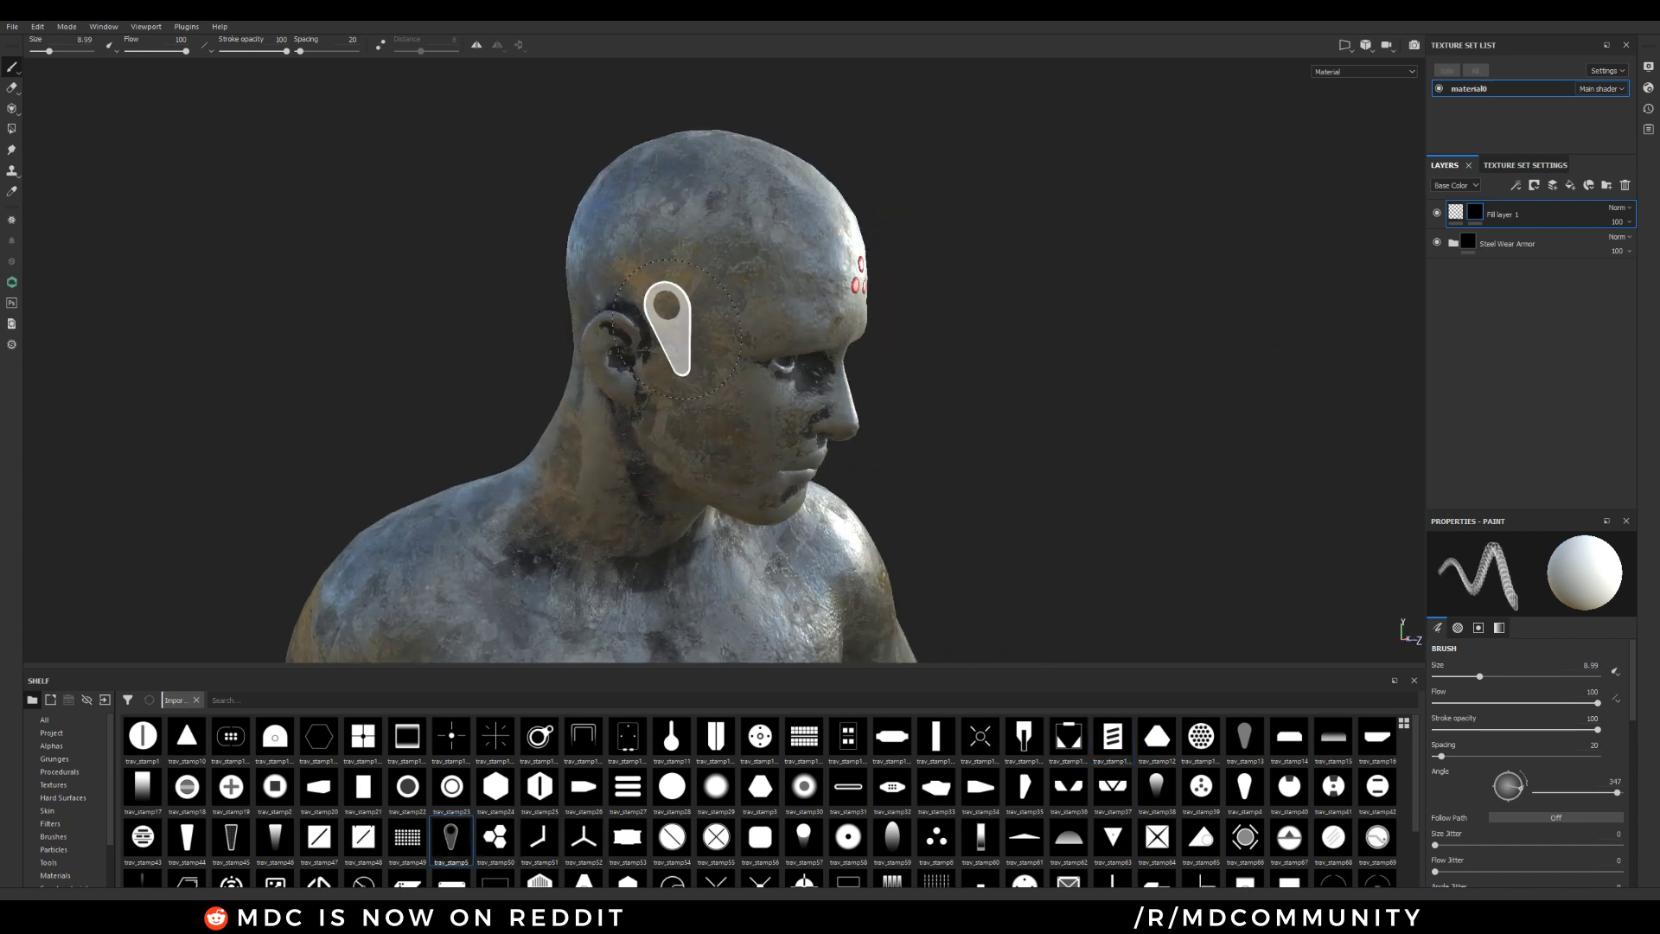
right_click_drag(676, 329, 618, 330, "ctrl")
left_click_drag(664, 354, 837, 356, "alt")
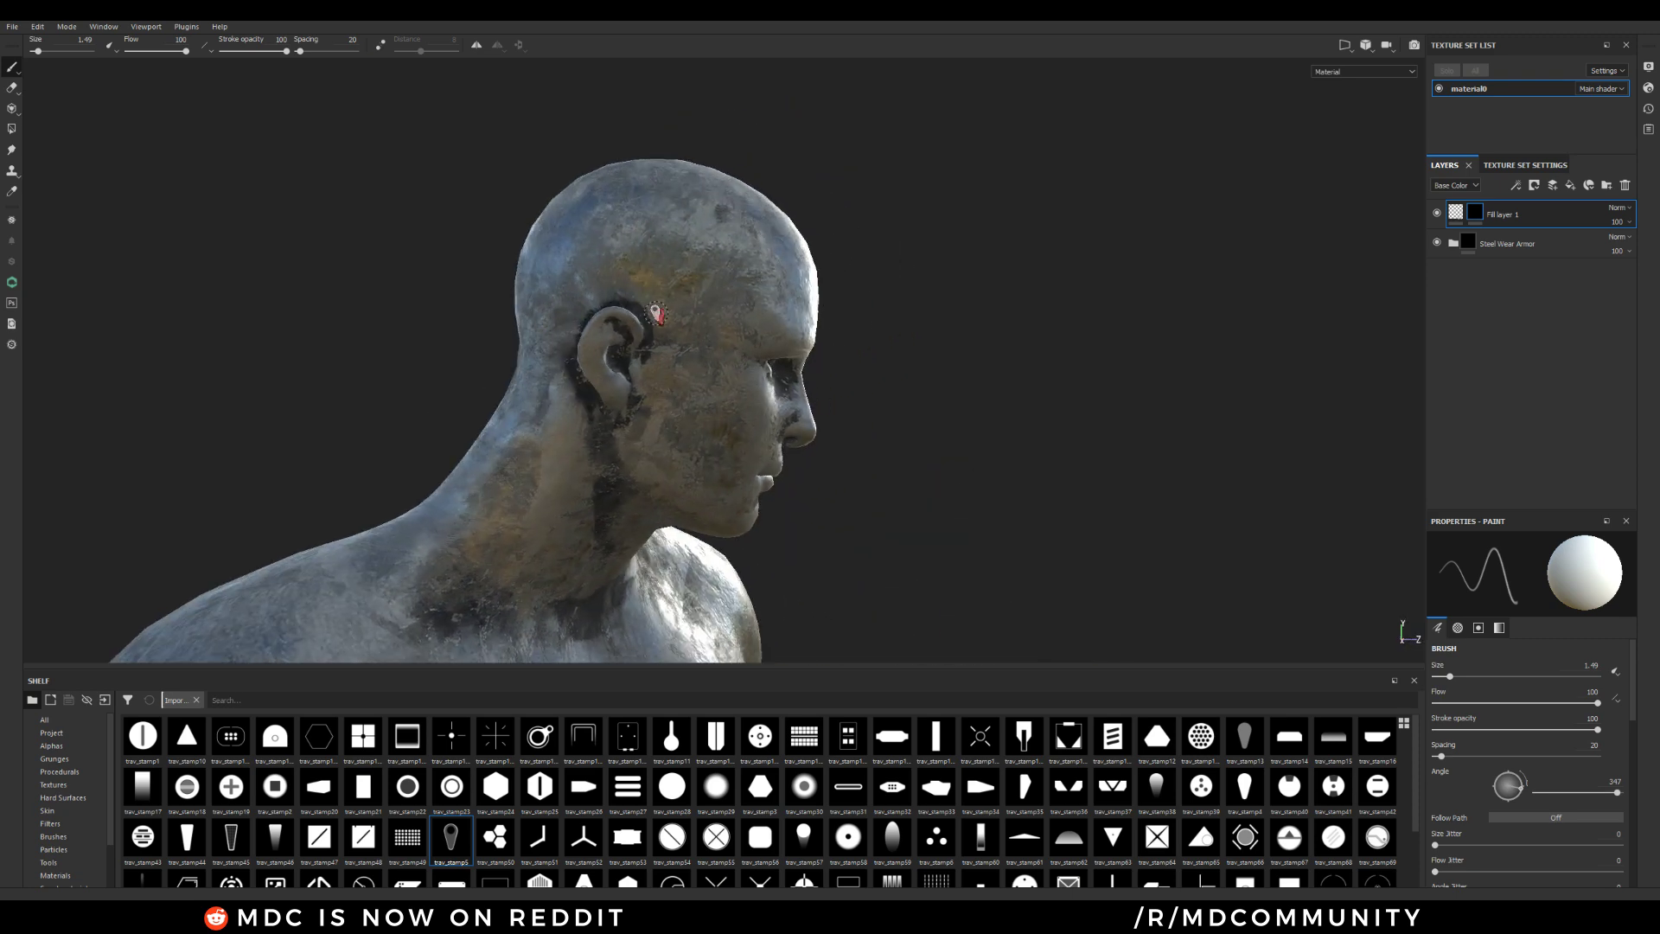
scroll(657, 320, "up", 4)
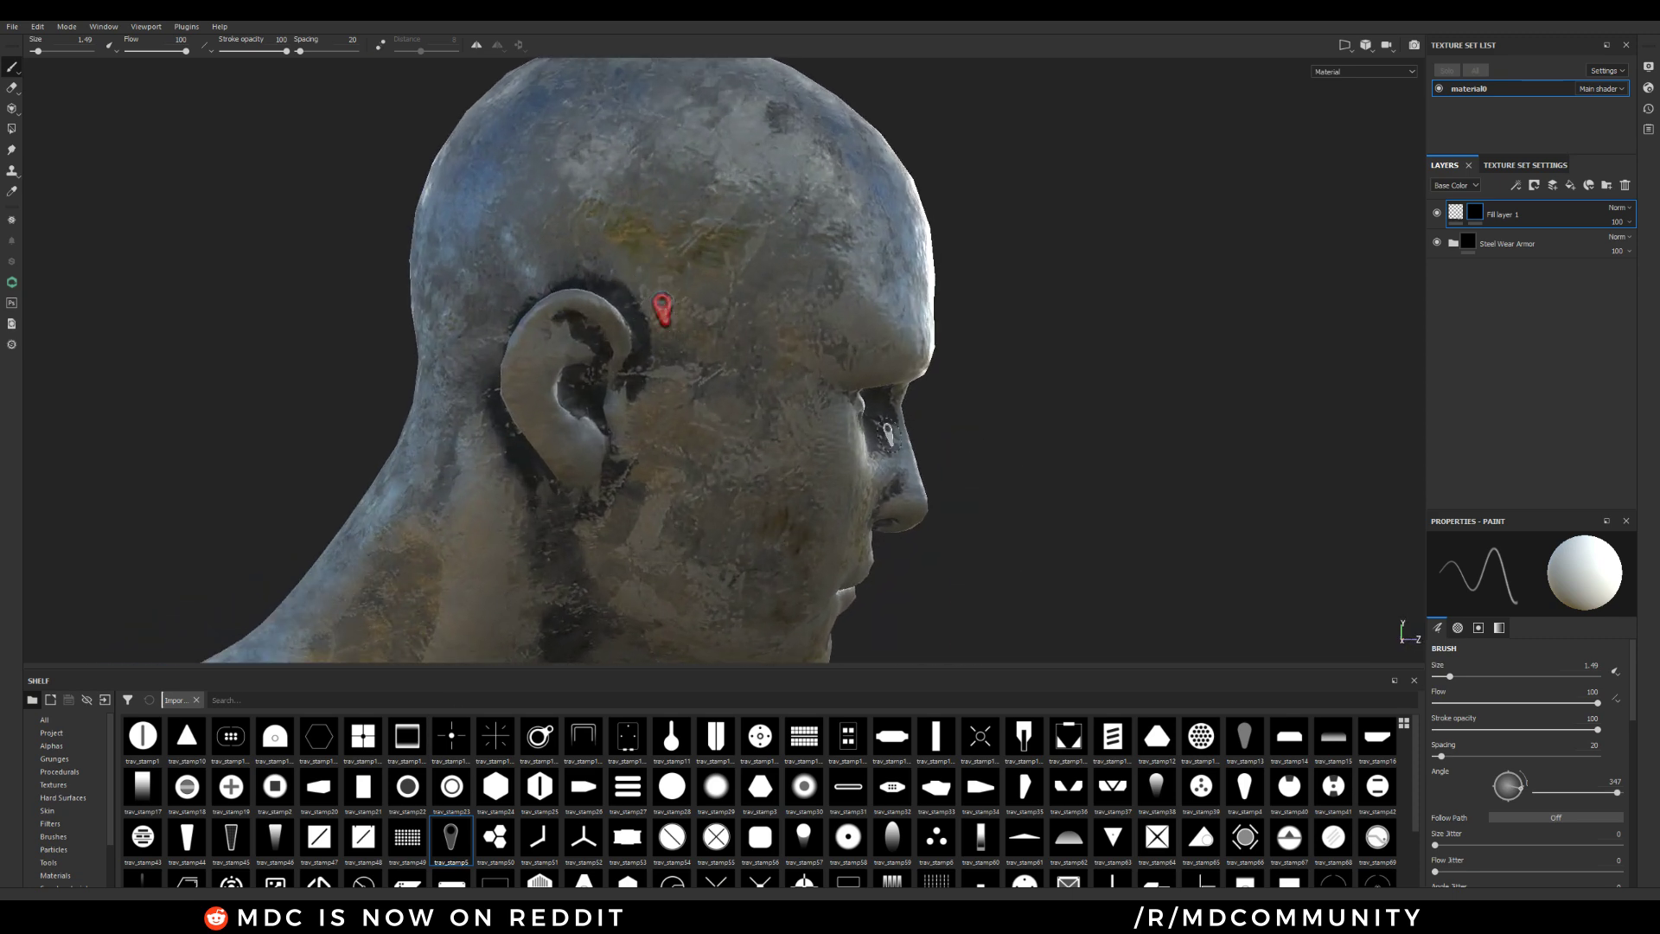
Examine the ear and forehead stamps from several angles, and look over the bare chest
left_click_drag(888, 432, 650, 387, "alt")
right_click_drag(649, 441, 707, 265, "alt")
left_click_drag(766, 571, 697, 440, "alt")
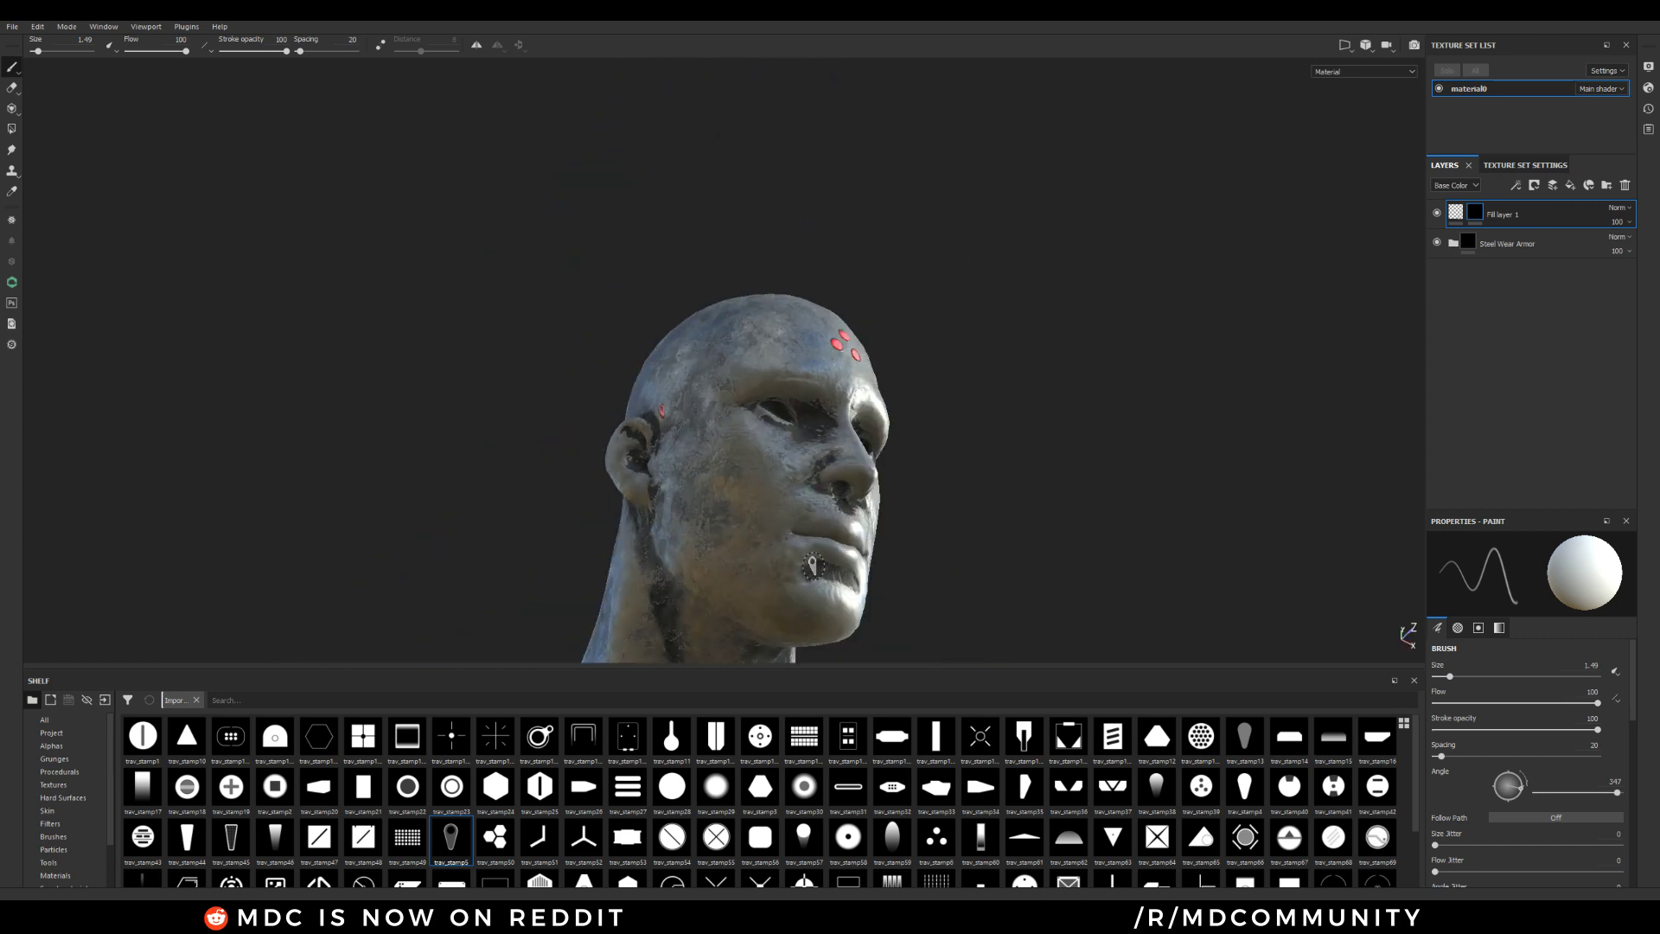
middle_click_drag(812, 563, 782, 356, "alt")
right_click_drag(721, 467, 794, 361, "alt")
left_click_drag(794, 361, 725, 298, "alt")
middle_click_drag(816, 573, 819, 386, "alt")
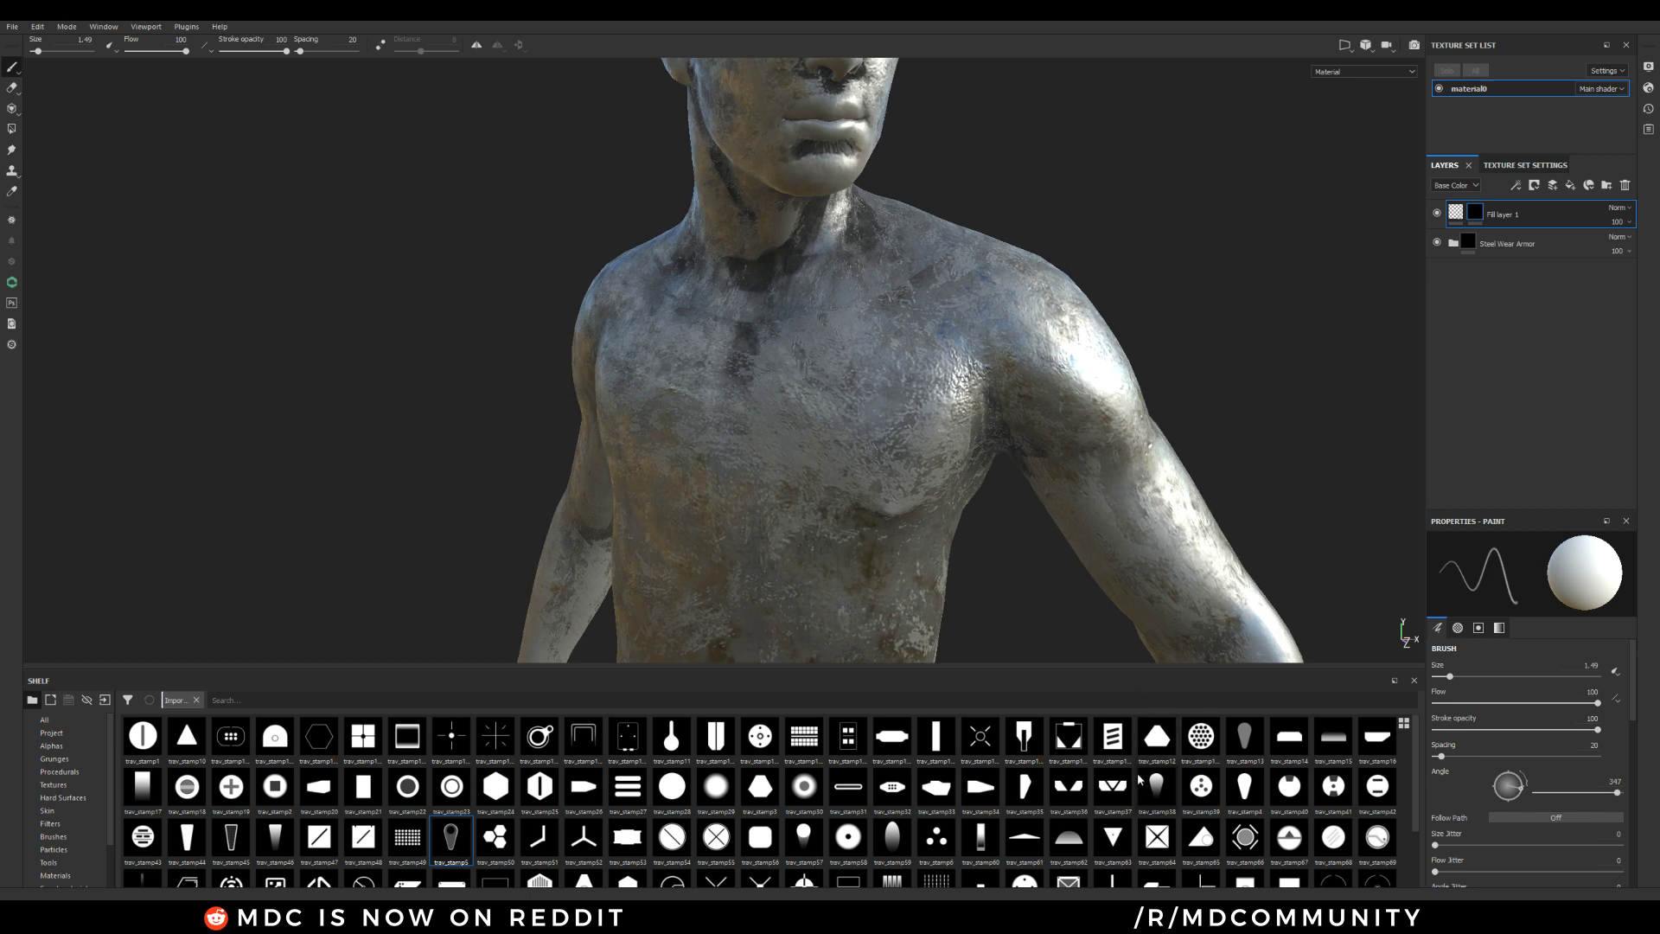
Filter the shelf to Materials and search it for metal and iron
left_click(1111, 798)
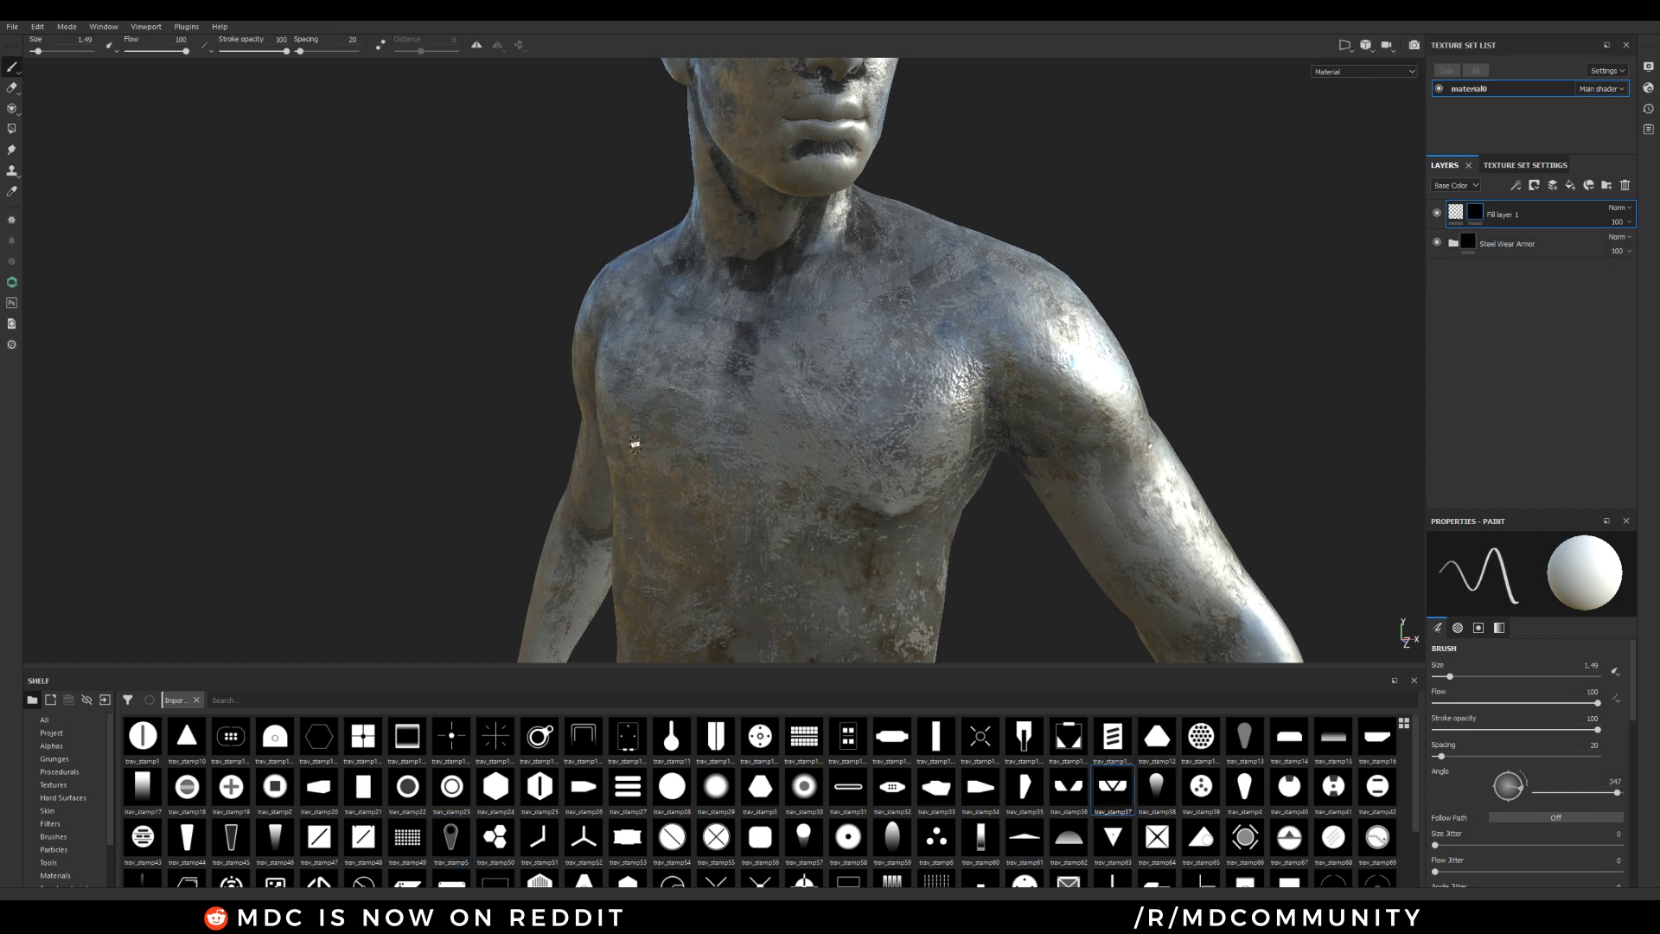
left_click(230, 699)
type("metal")
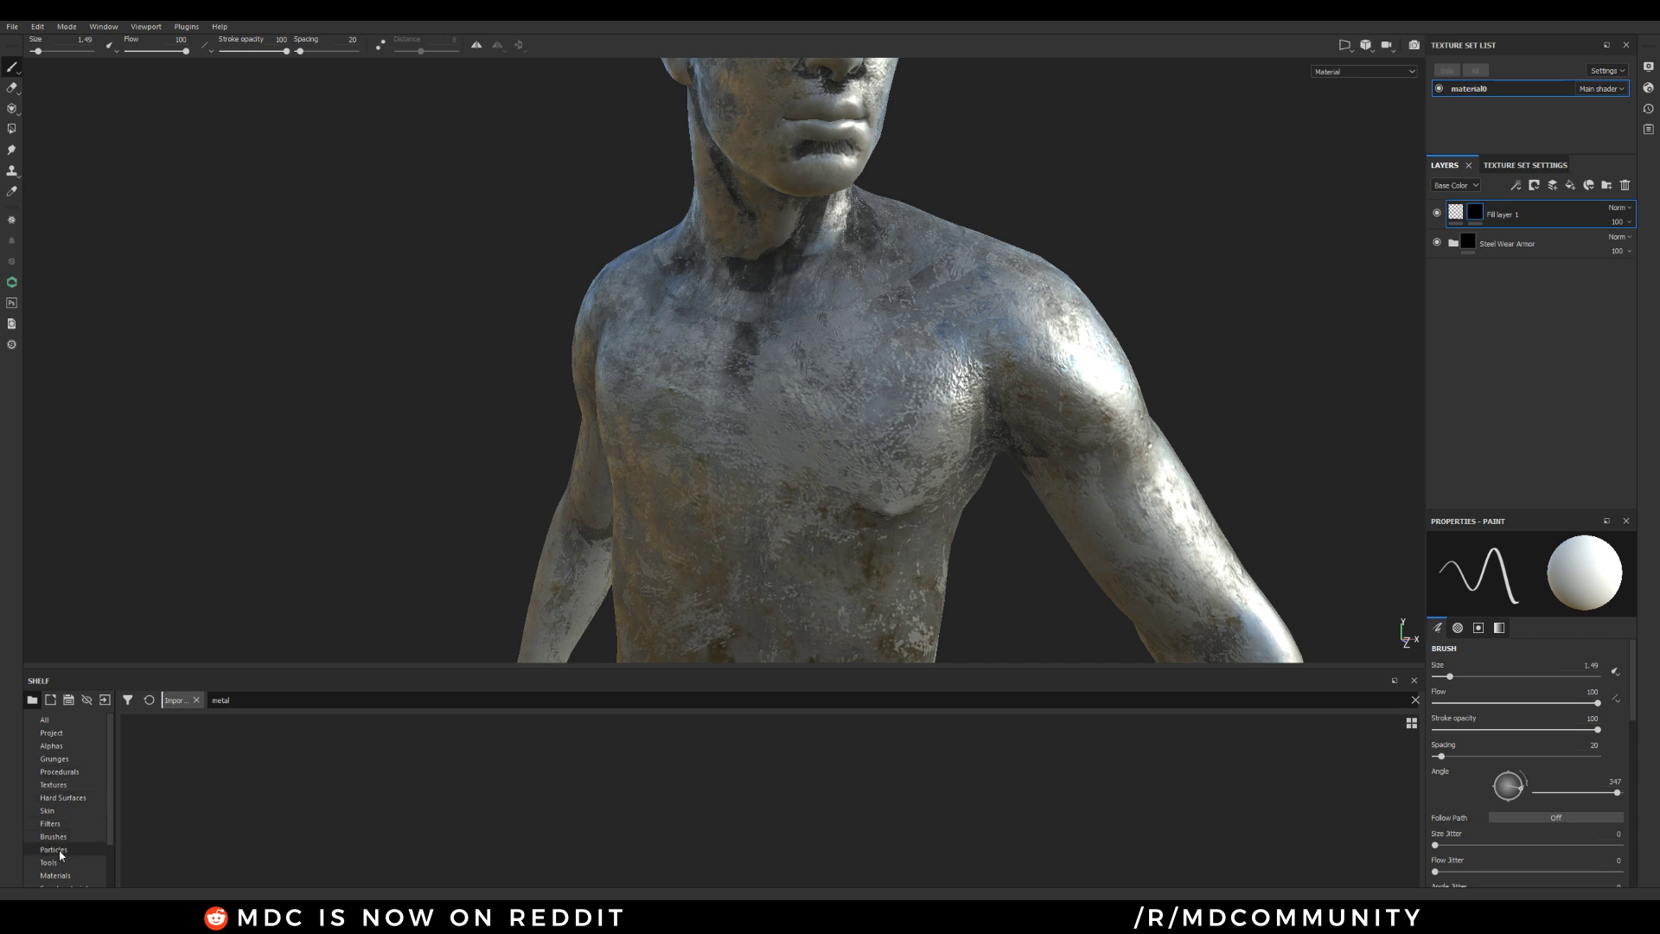
left_click(54, 875)
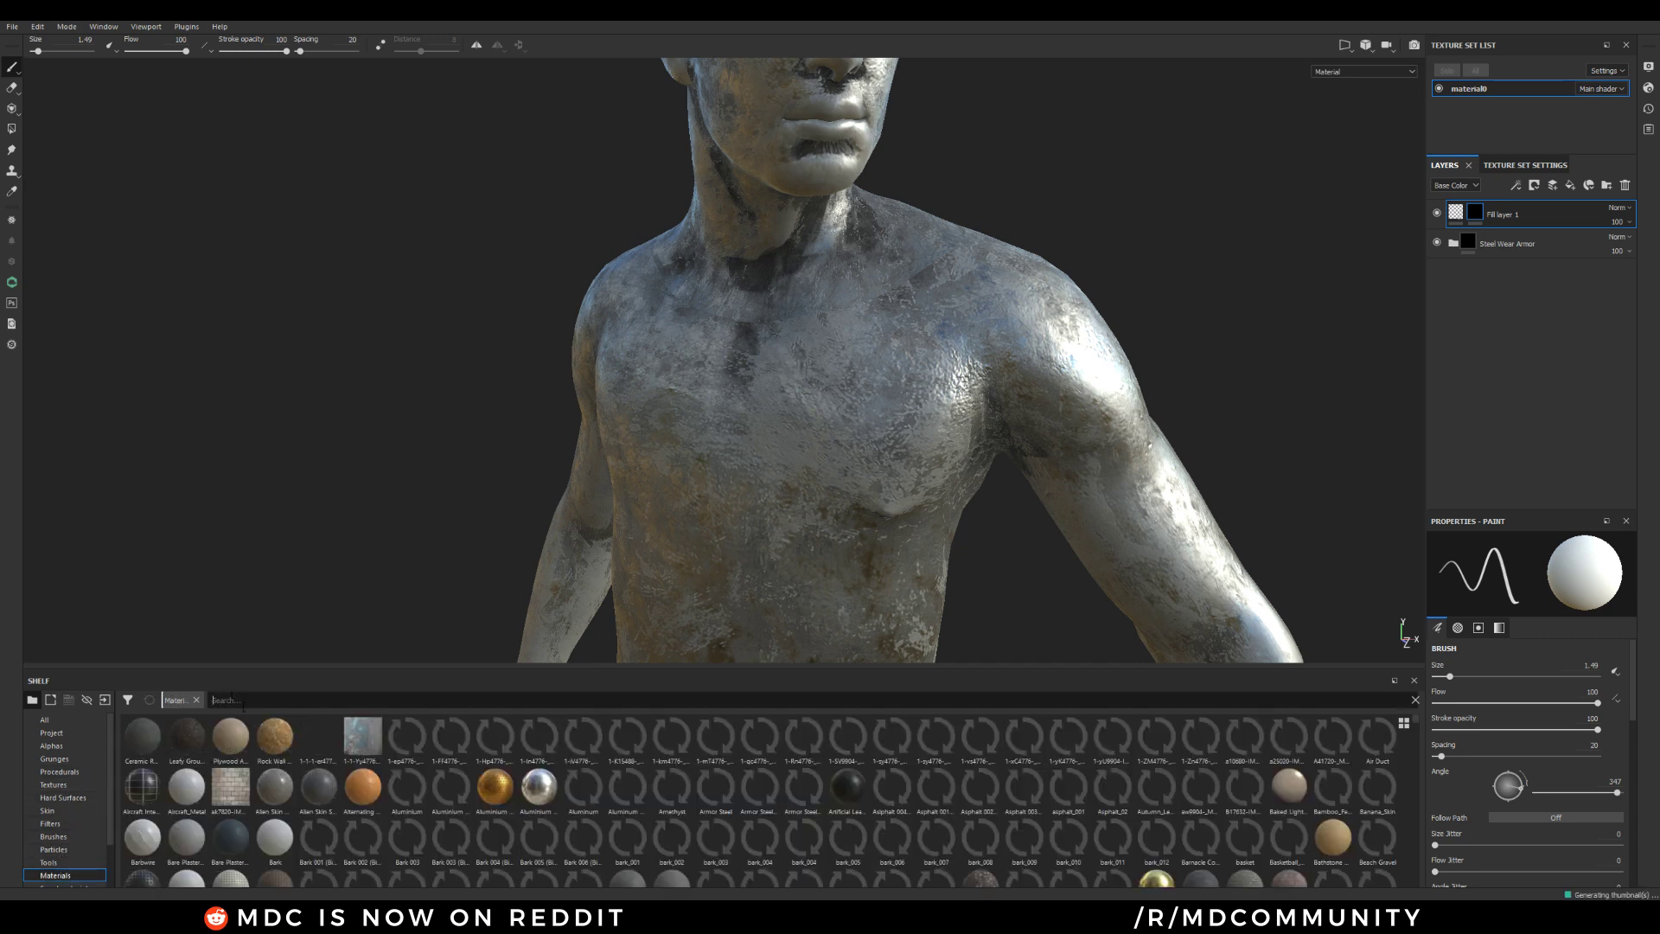
left_click(237, 698)
type("iron")
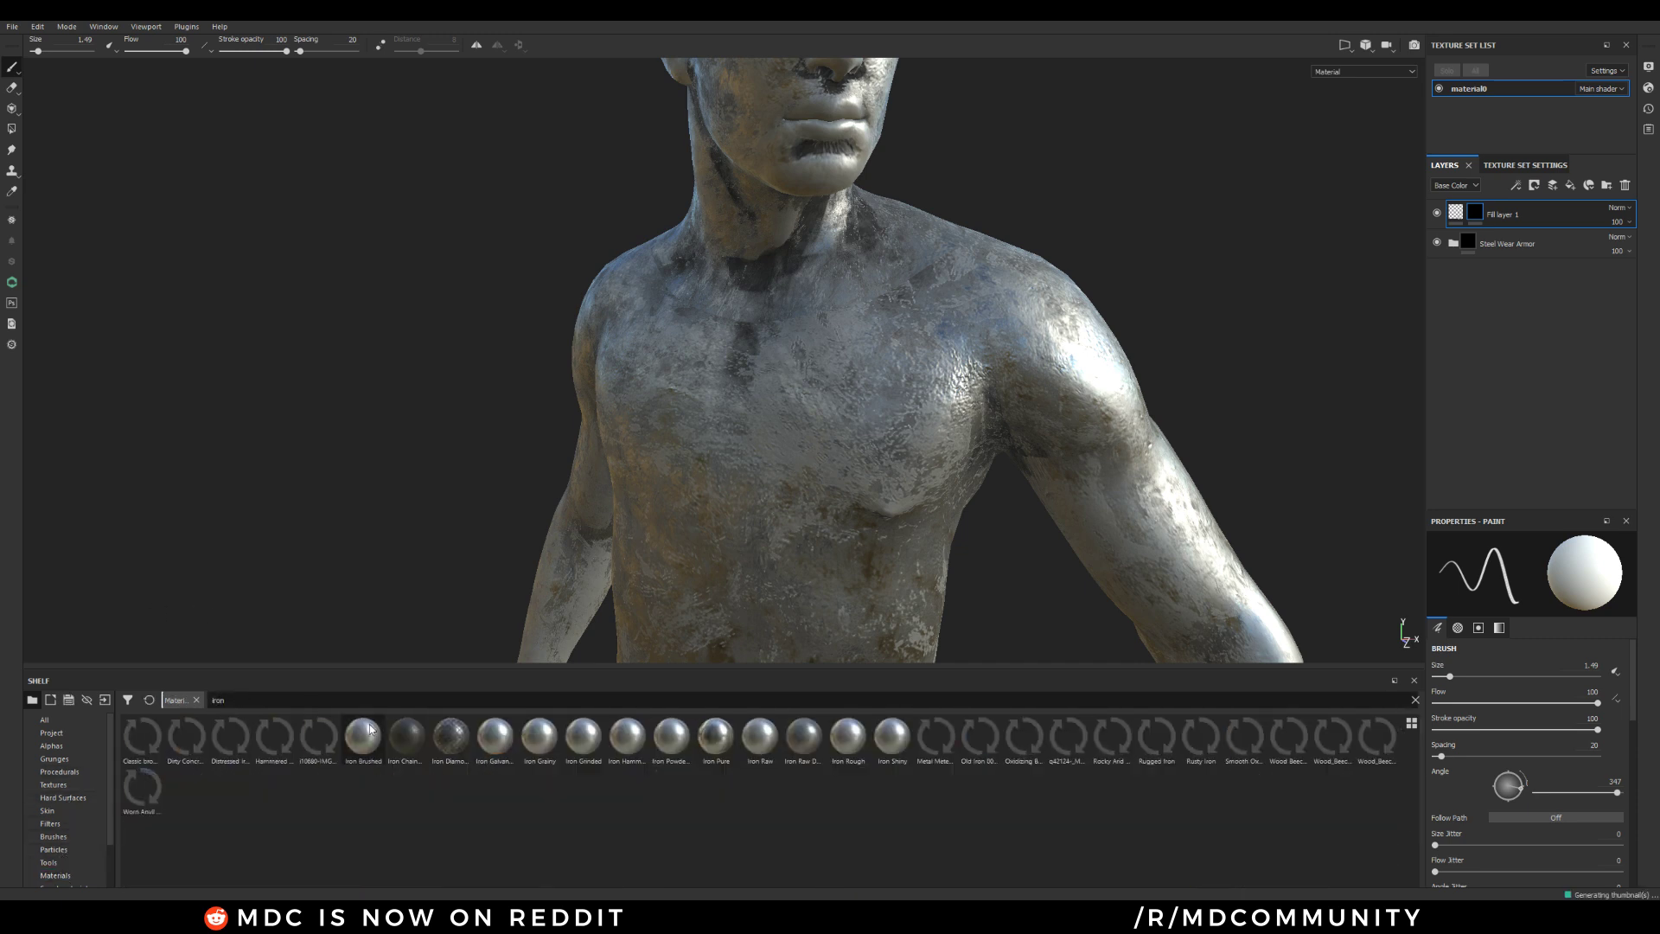
key("BackSpace")
key("BackSpace")
key("BackSpace")
key("BackSpace")
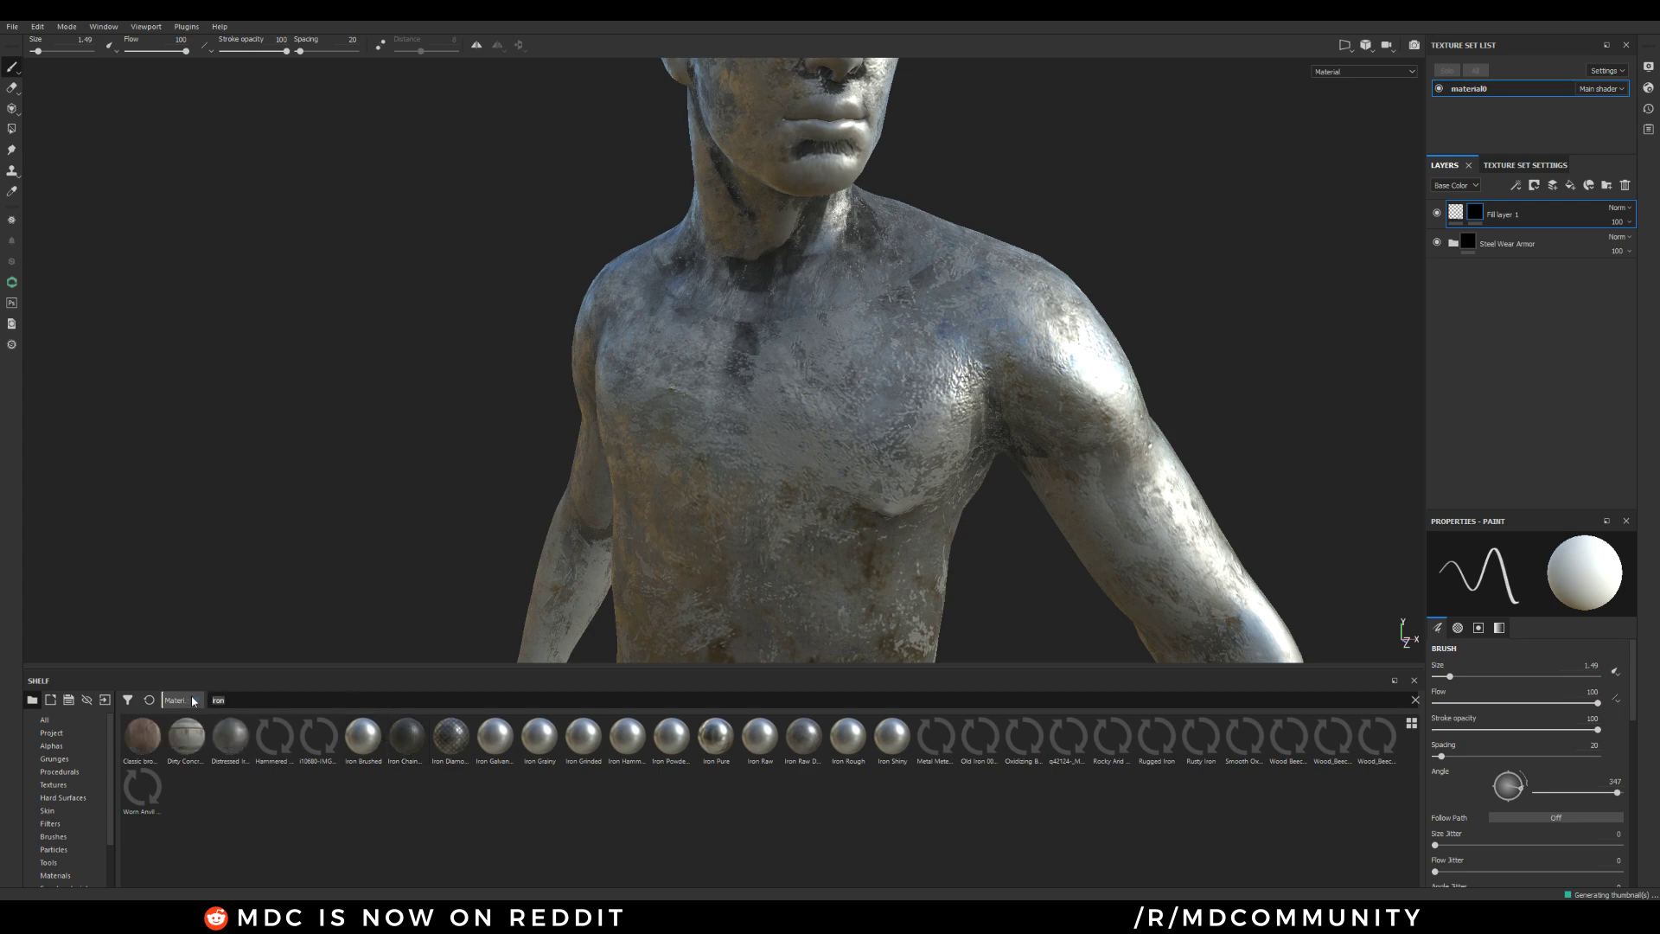
Find the Gold Pure material and add it as the top fill layer with a black mask
type("gold")
left_click_drag(275, 736, 1488, 216)
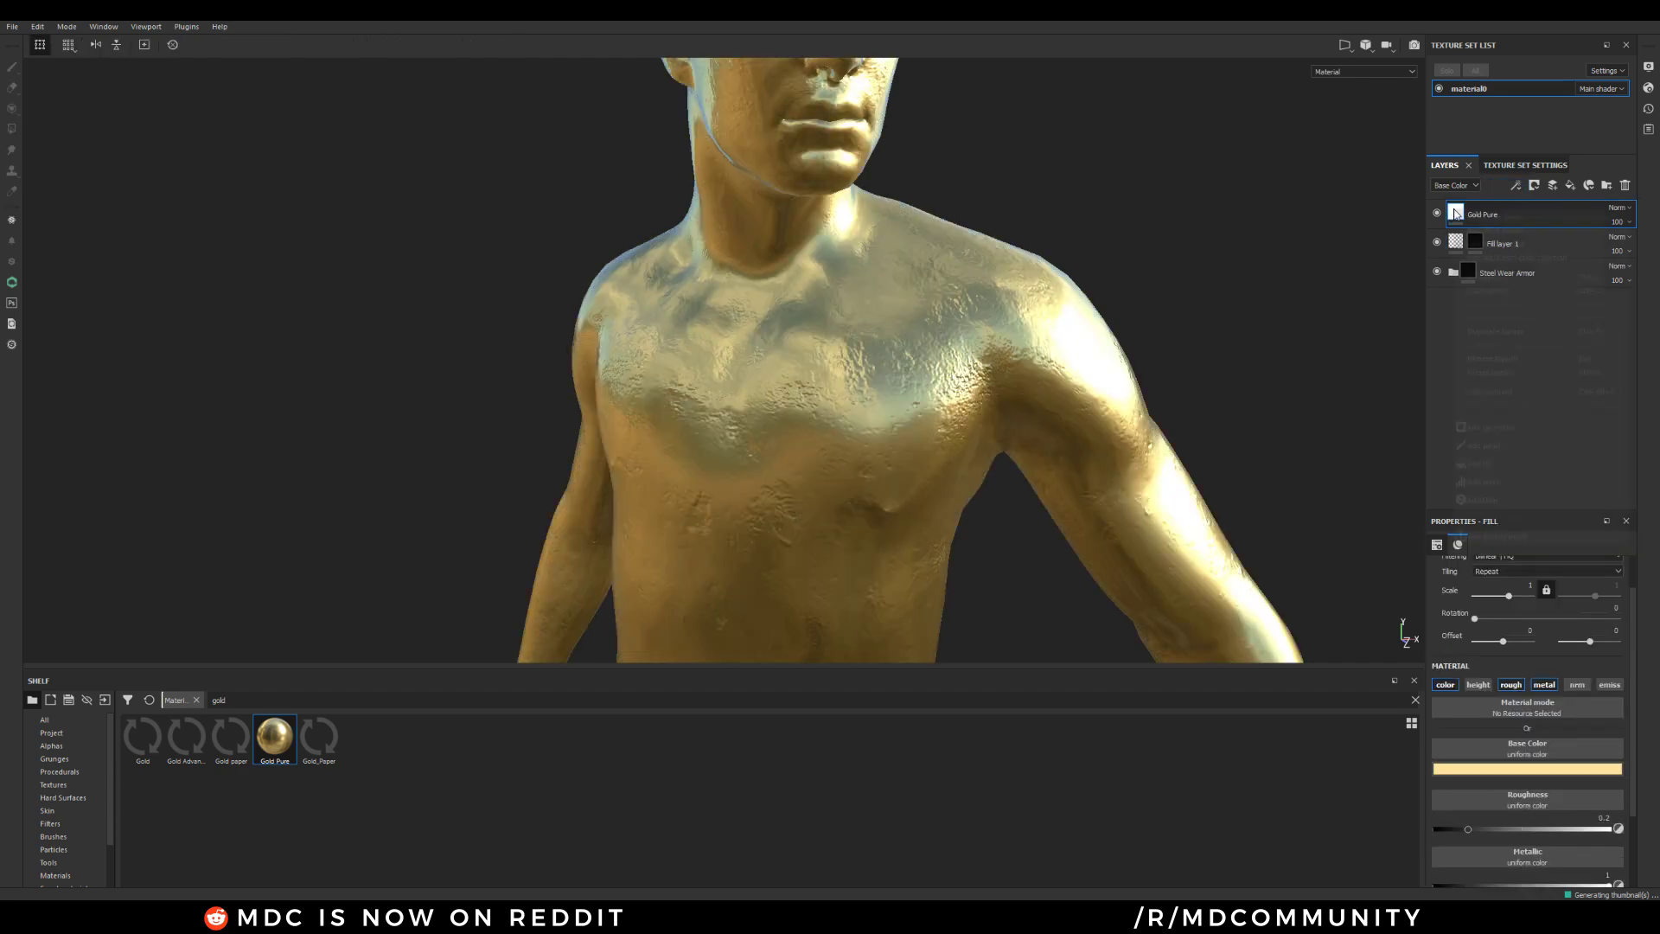
right_click(1453, 216)
left_click(1483, 237)
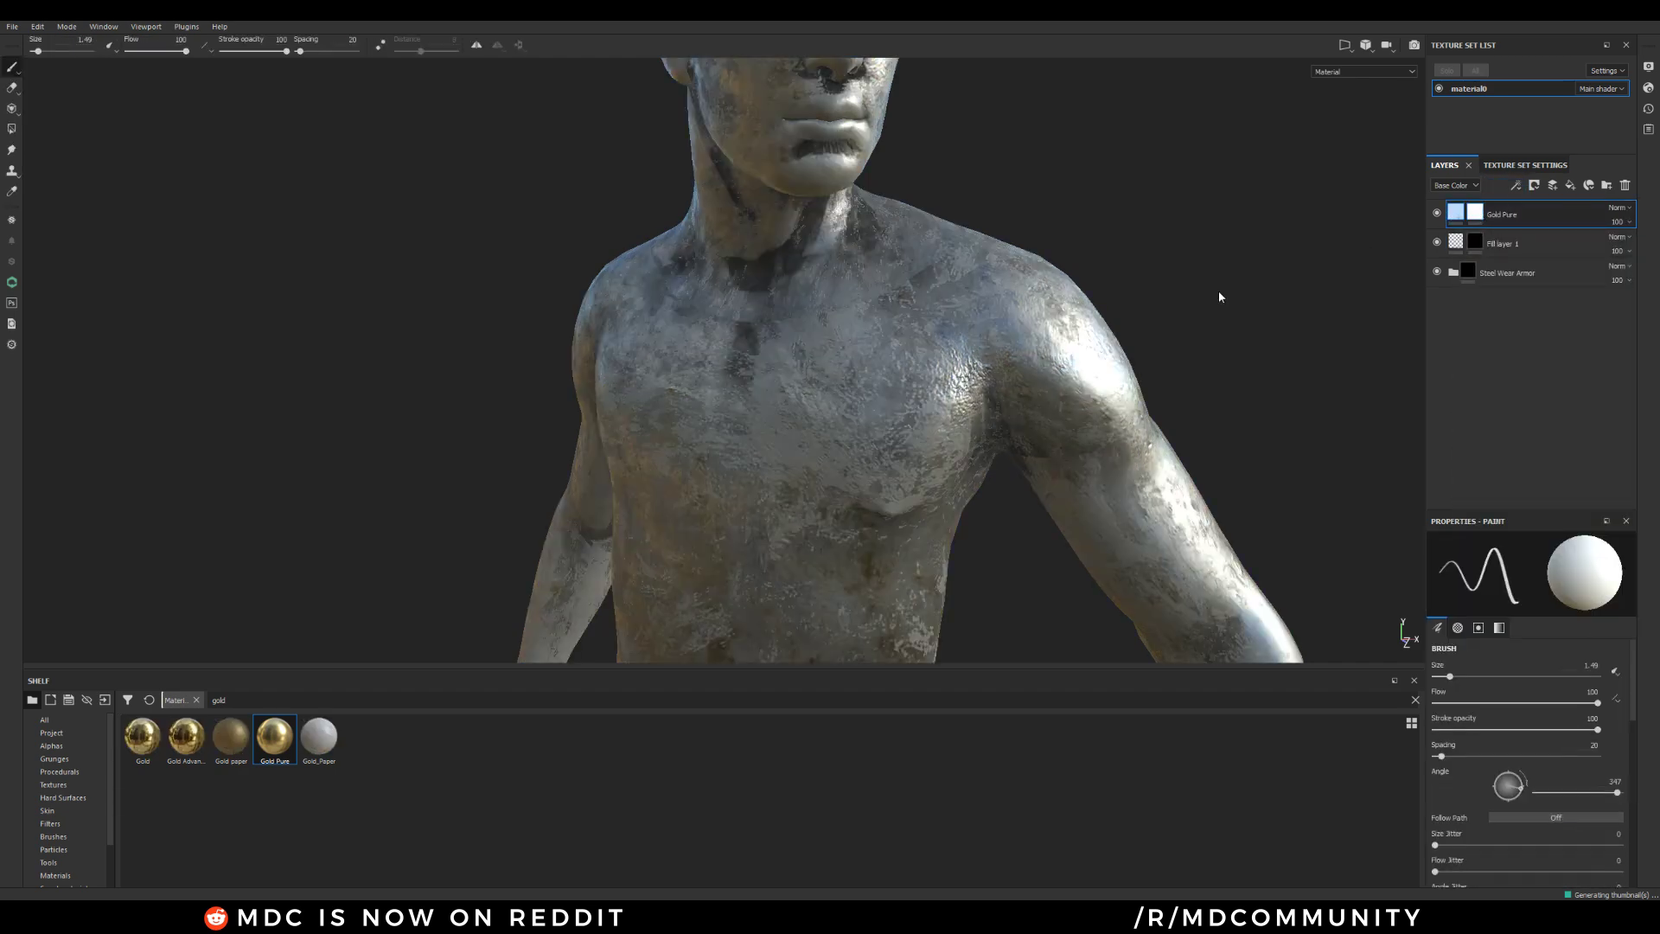
Stamp the split circle alpha with a triangle at brush size 24.8 on the chest in the Gold Pure mask
left_click(57, 749)
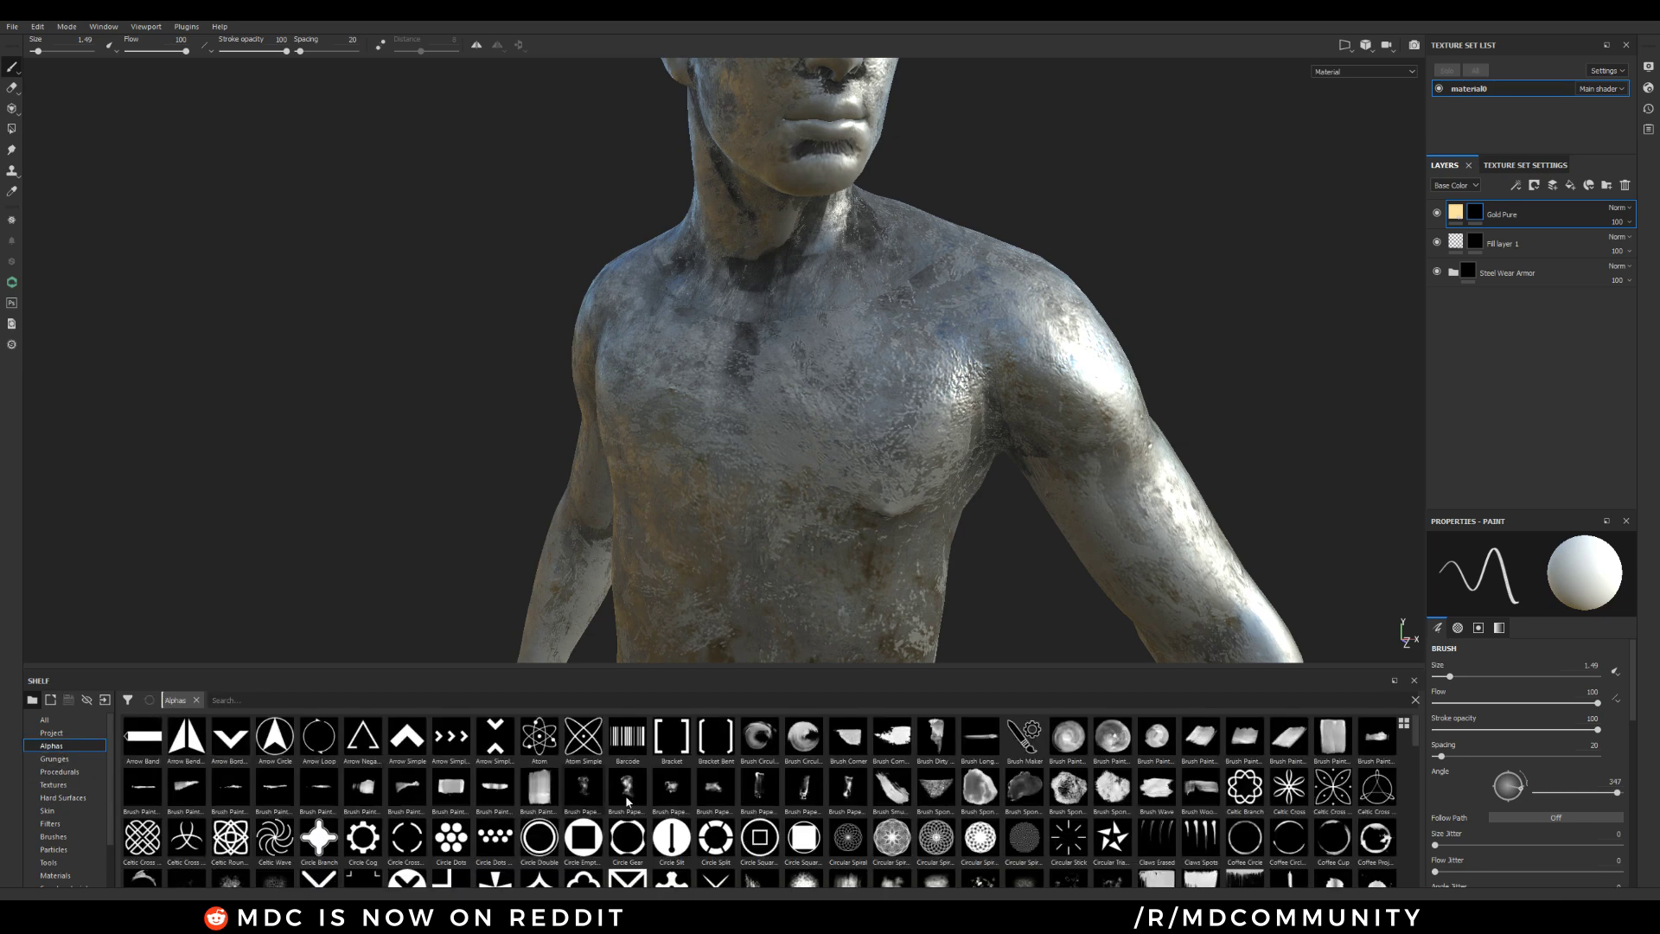
scroll(802, 797, "down", 5)
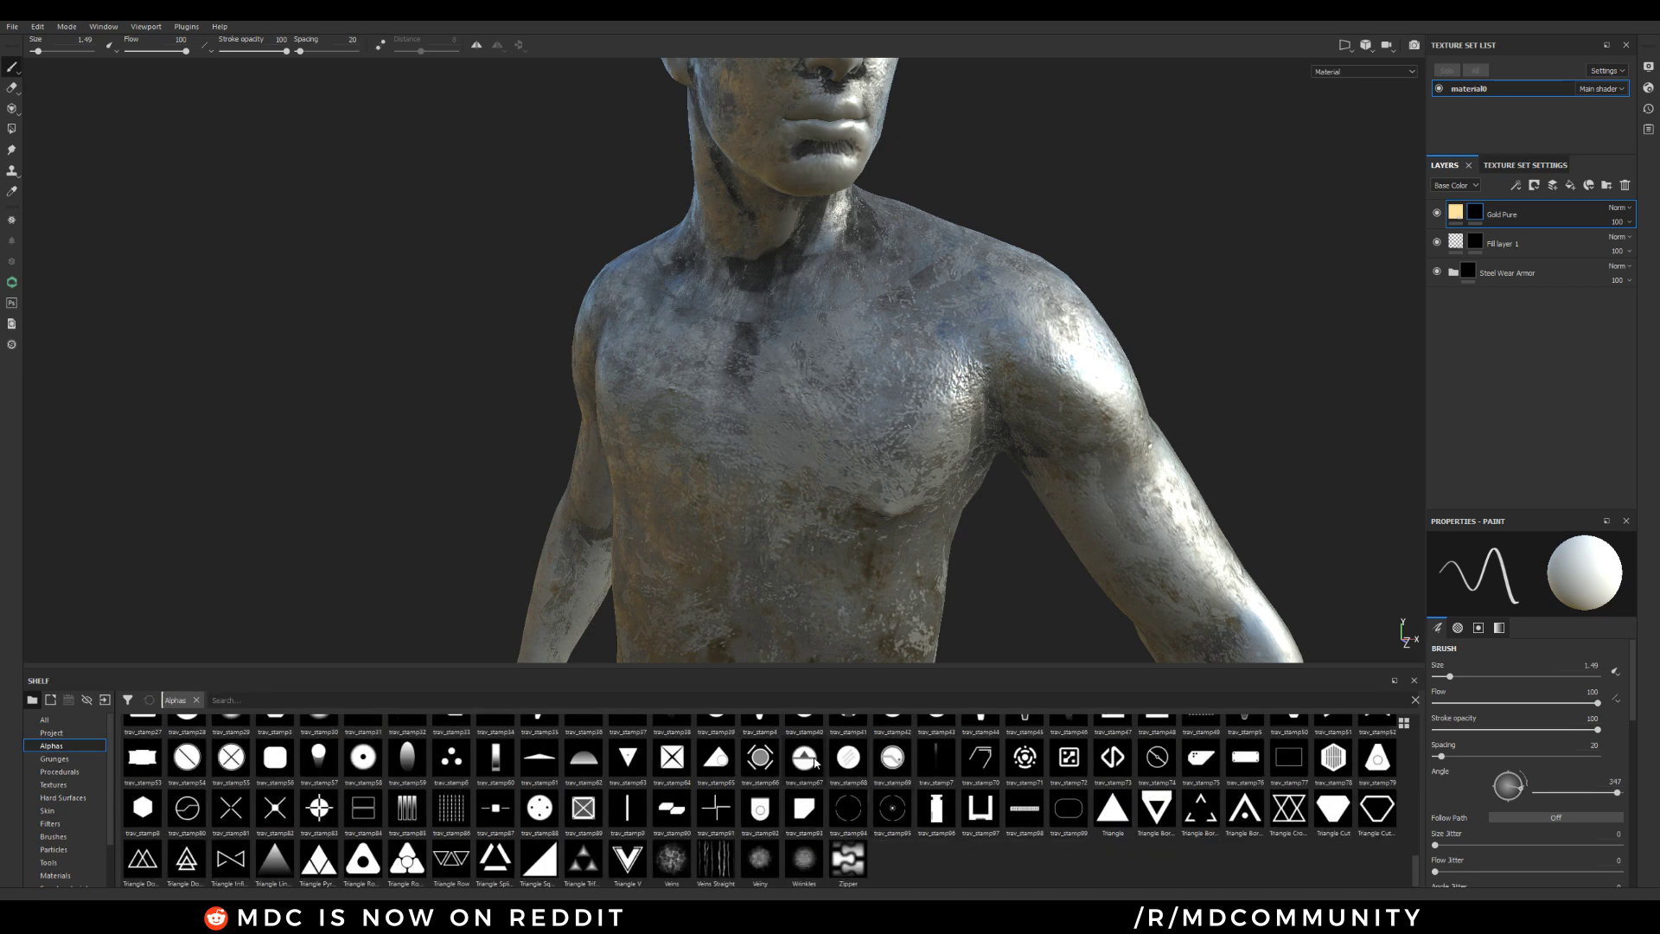
left_click(816, 754)
mouse_move(754, 378)
right_mouse_down("alt")
mouse_move(792, 405)
mouse_move(860, 396)
right_mouse_up("alt")
left_click(766, 428)
mouse_move(446, 463)
left_mouse_down("alt")
mouse_move(363, 322)
mouse_move(491, 467)
mouse_move(501, 505)
left_mouse_up("alt")
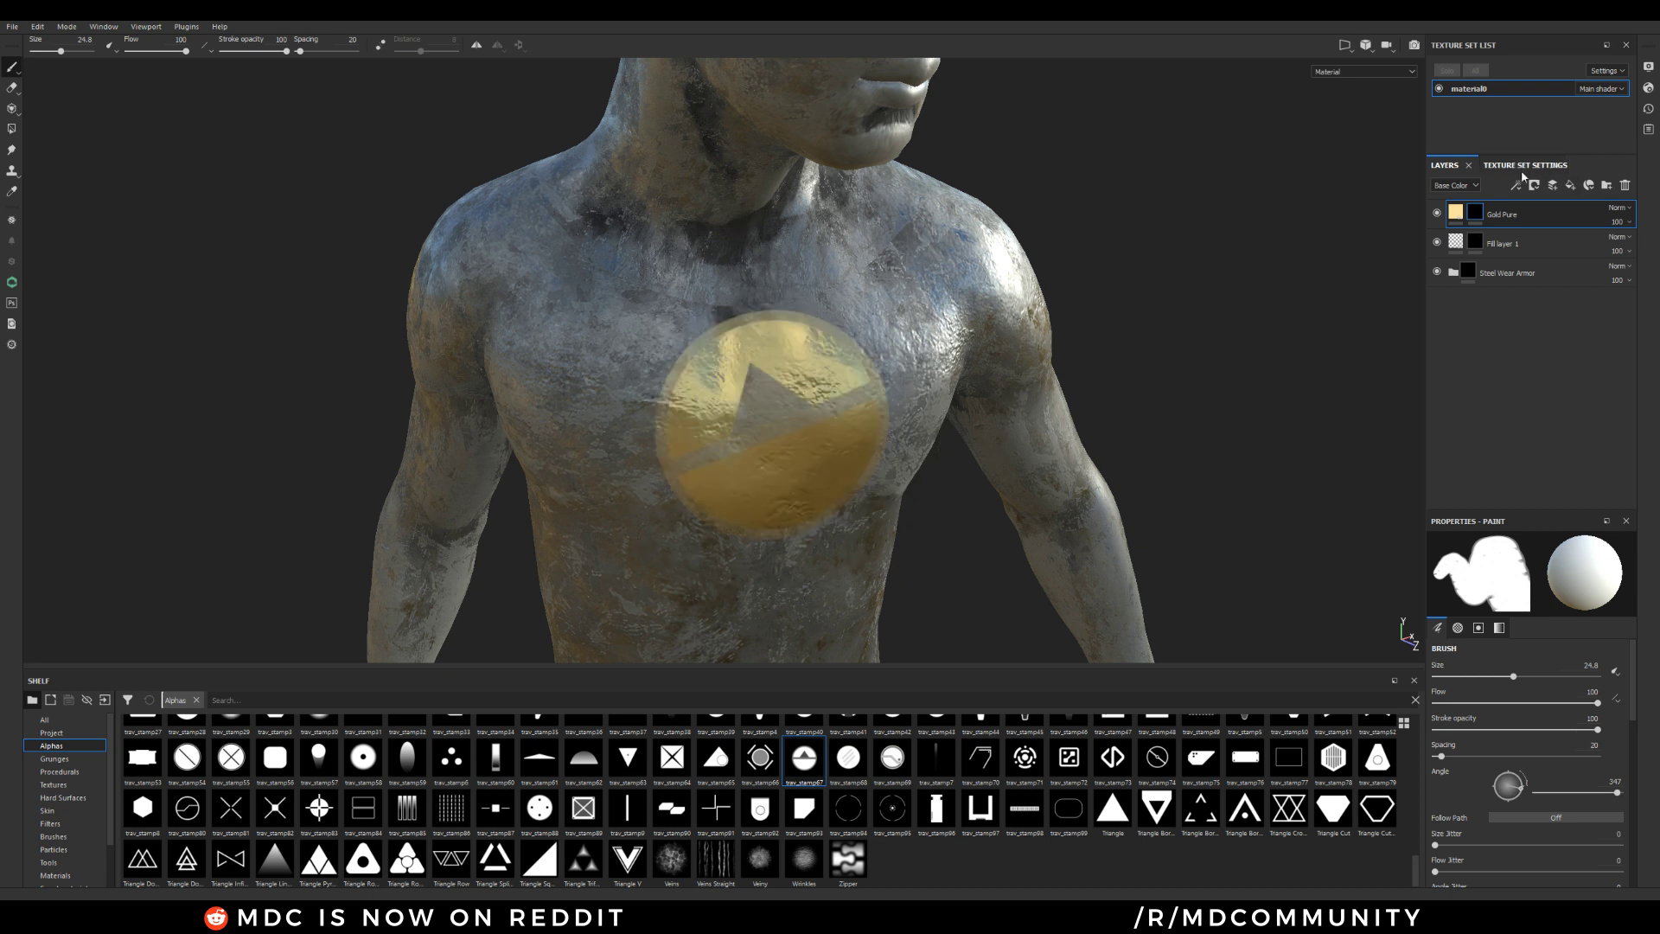
Enable the height channel on the Gold Pure layer and set its height to about -0.48
left_click(1455, 212)
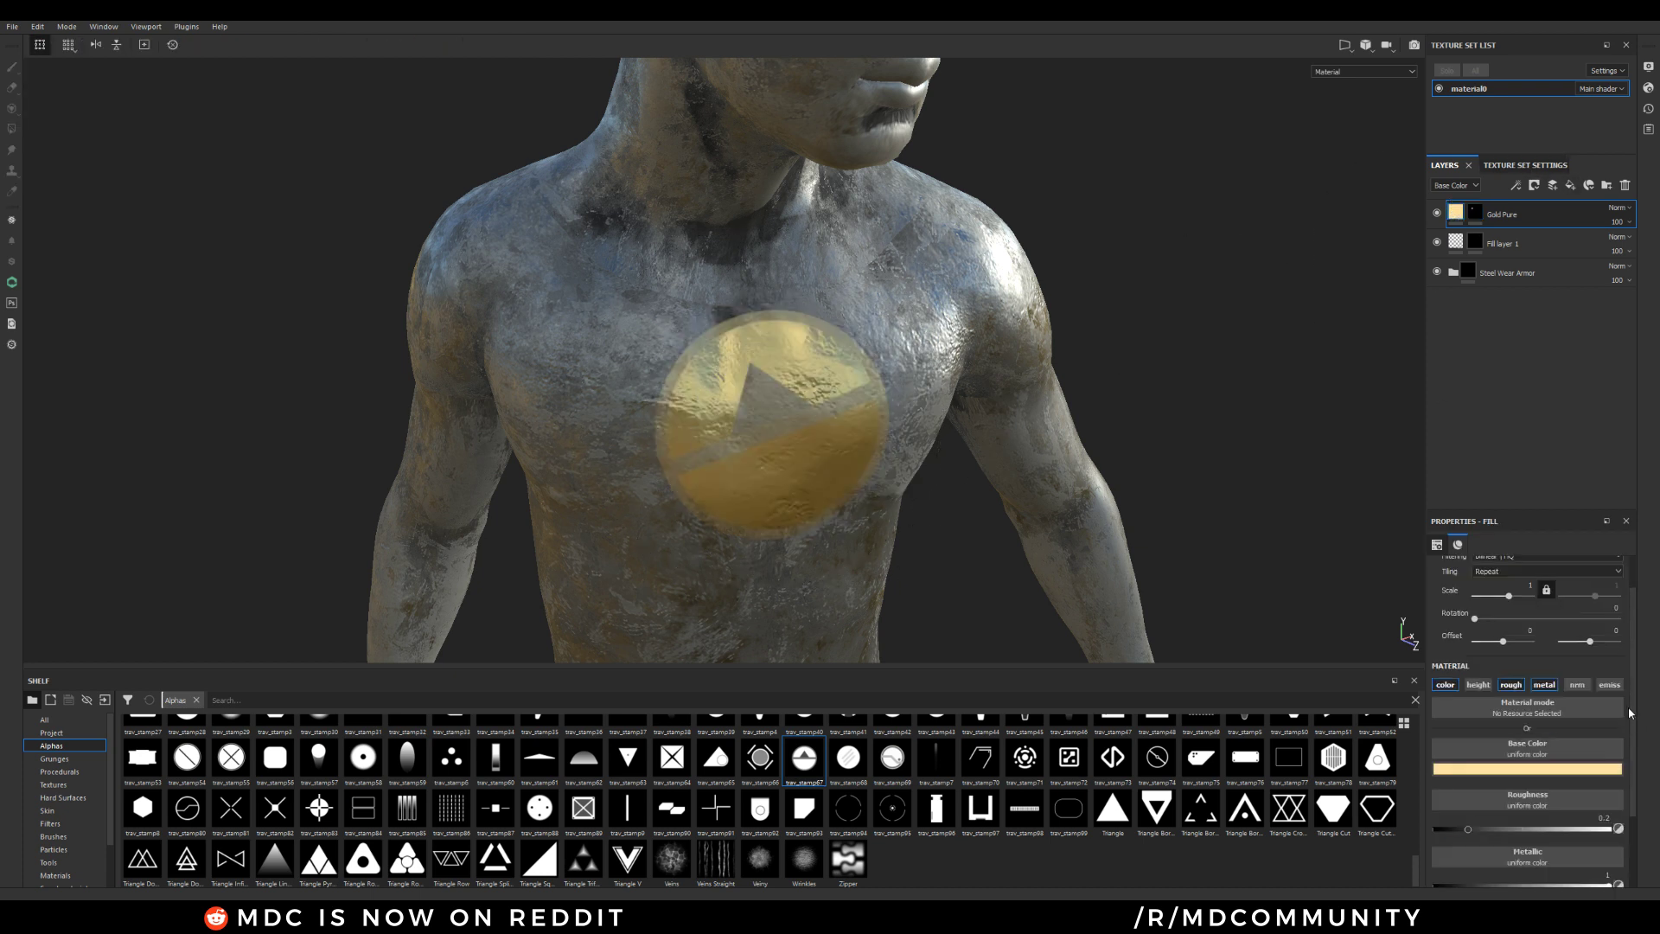
left_click(1478, 684)
scroll(1481, 605, "down", 2)
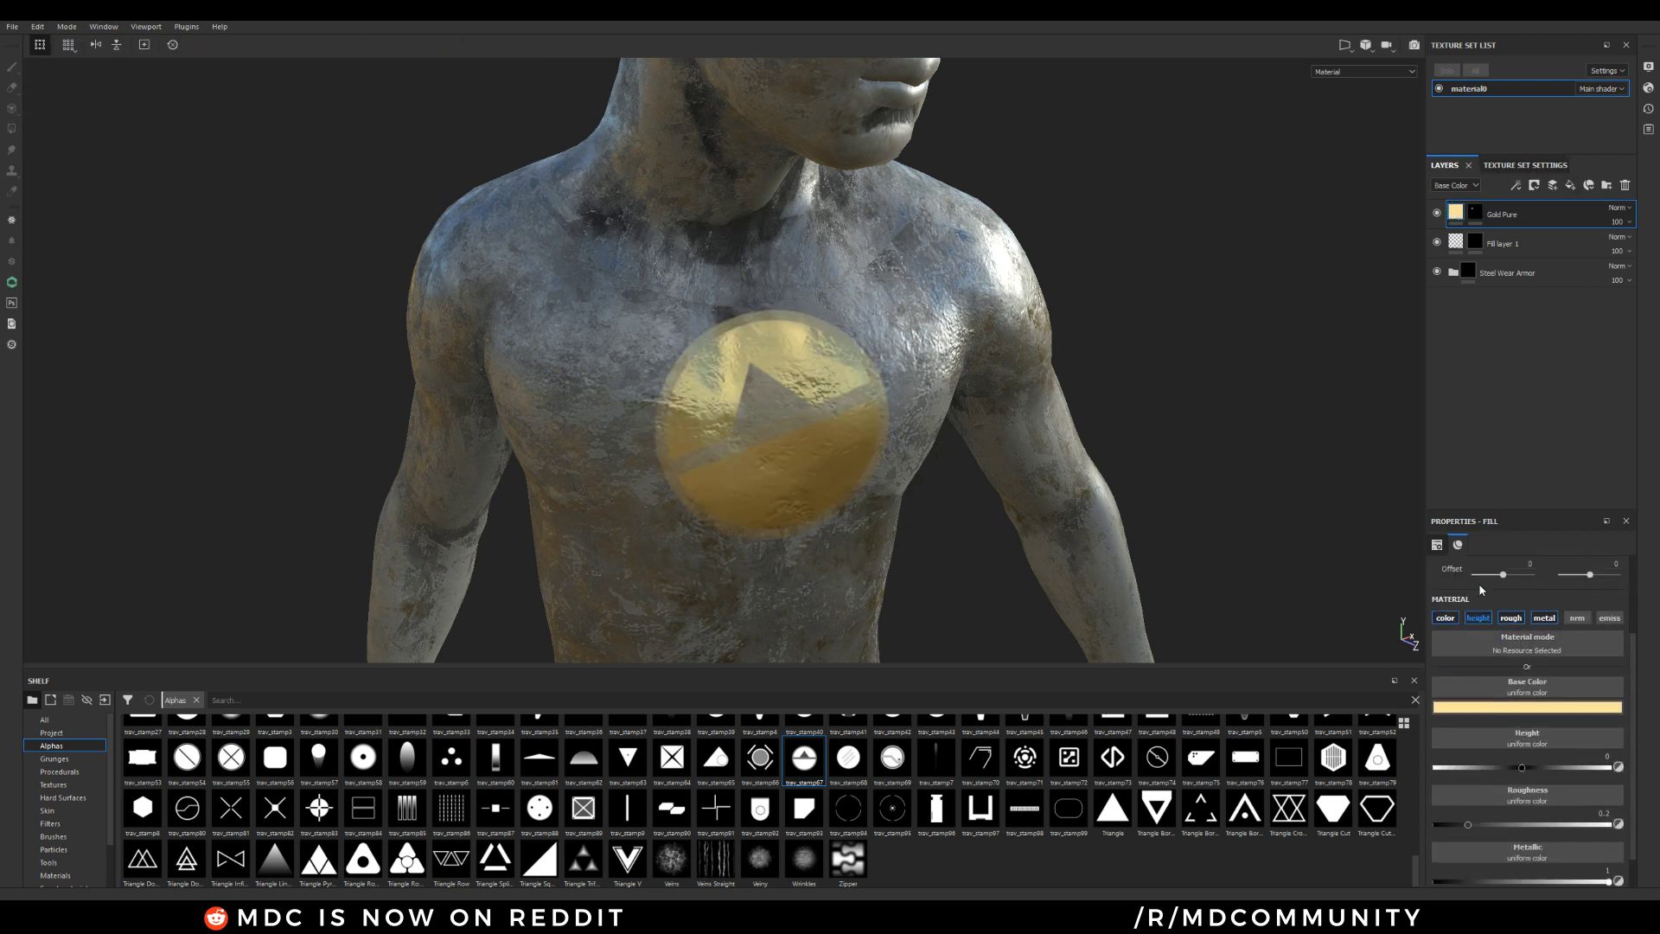
left_click_drag(1518, 761, 1481, 762)
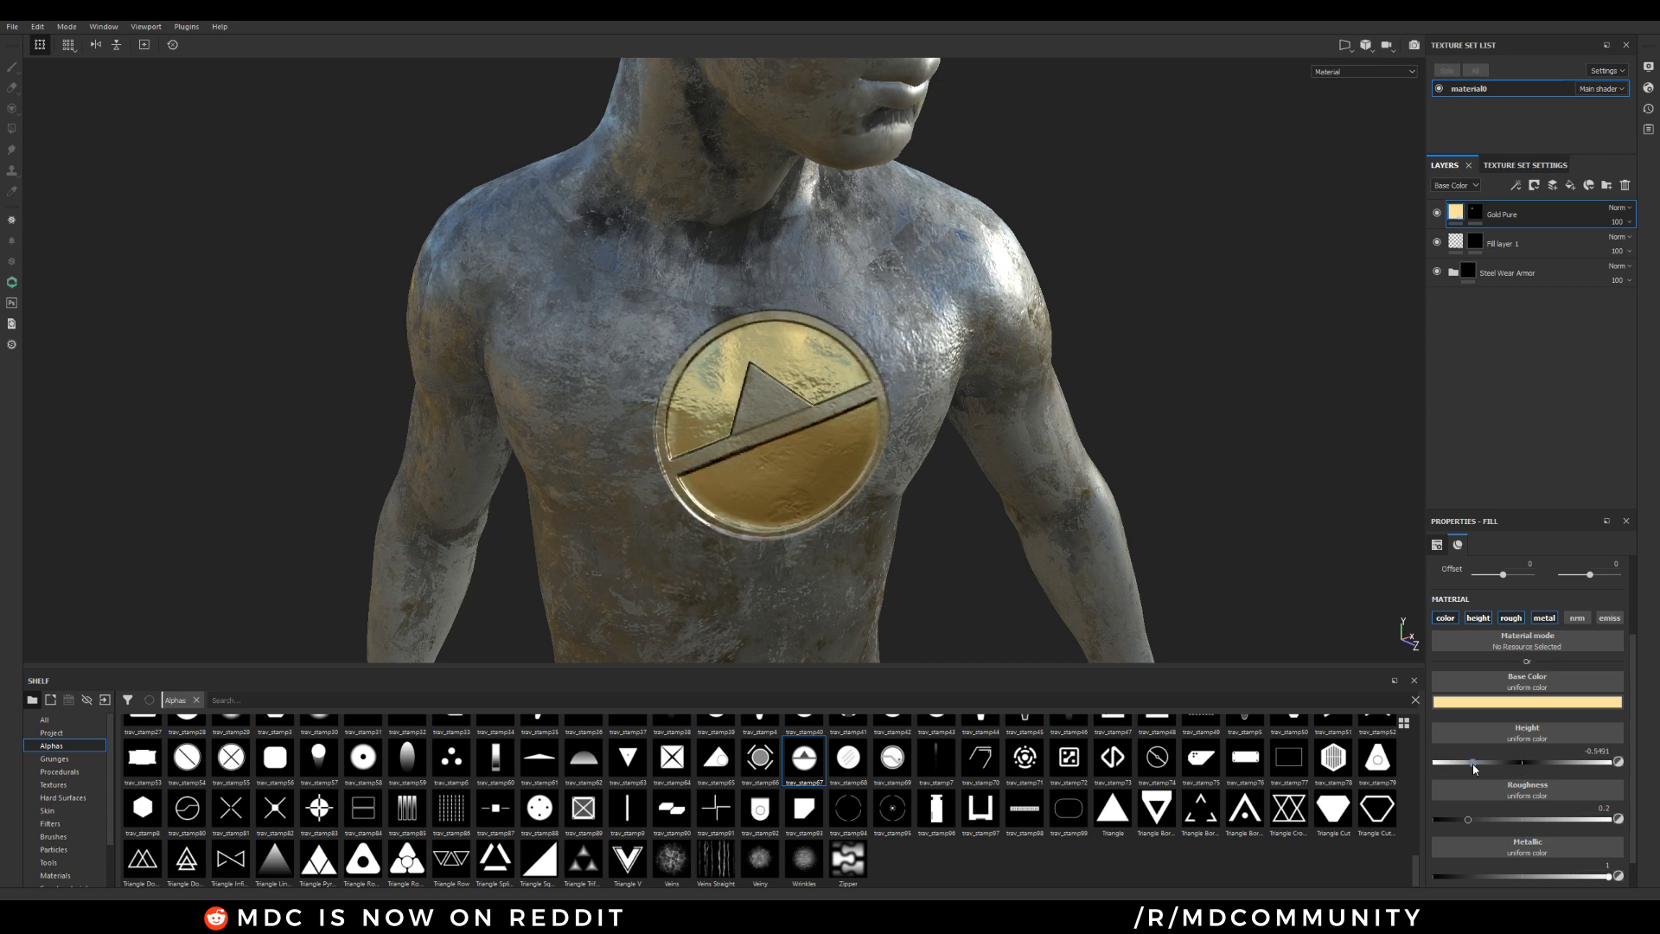
mouse_move(746, 415)
left_mouse_down("alt")
mouse_move(721, 212)
mouse_move(908, 430)
mouse_move(761, 439)
mouse_move(804, 449)
mouse_move(782, 432)
mouse_move(821, 484)
left_mouse_up("alt")
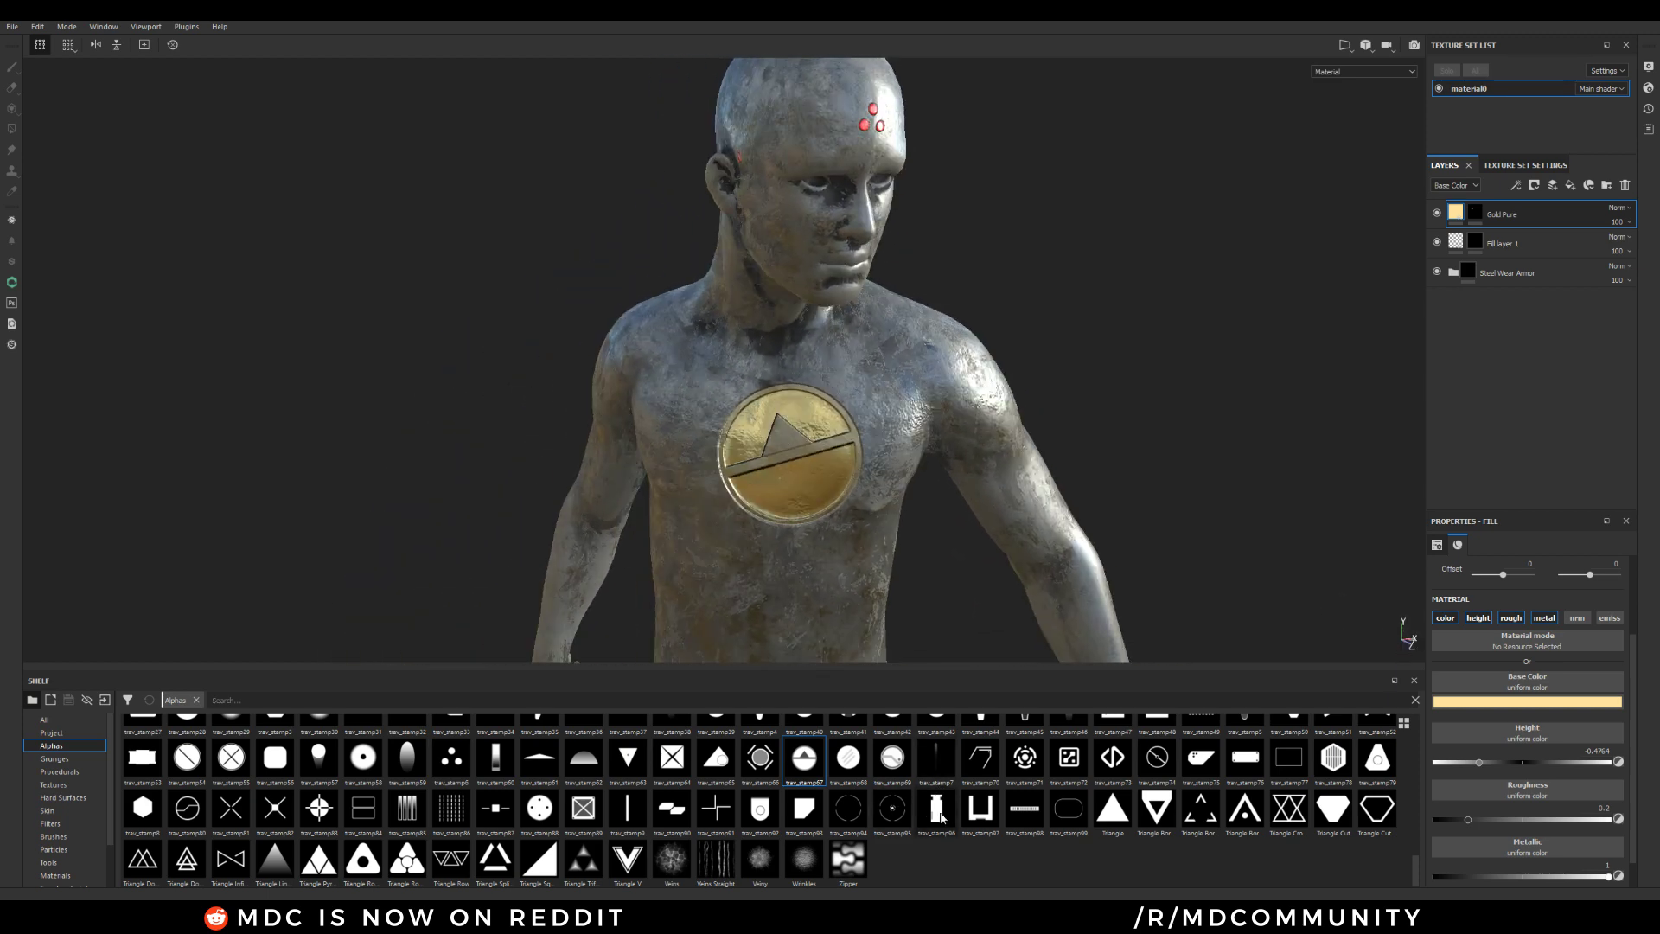
Select the Gold Pure mask for painting with the bottle-shaped alpha at brush size 5.38
left_click(937, 808)
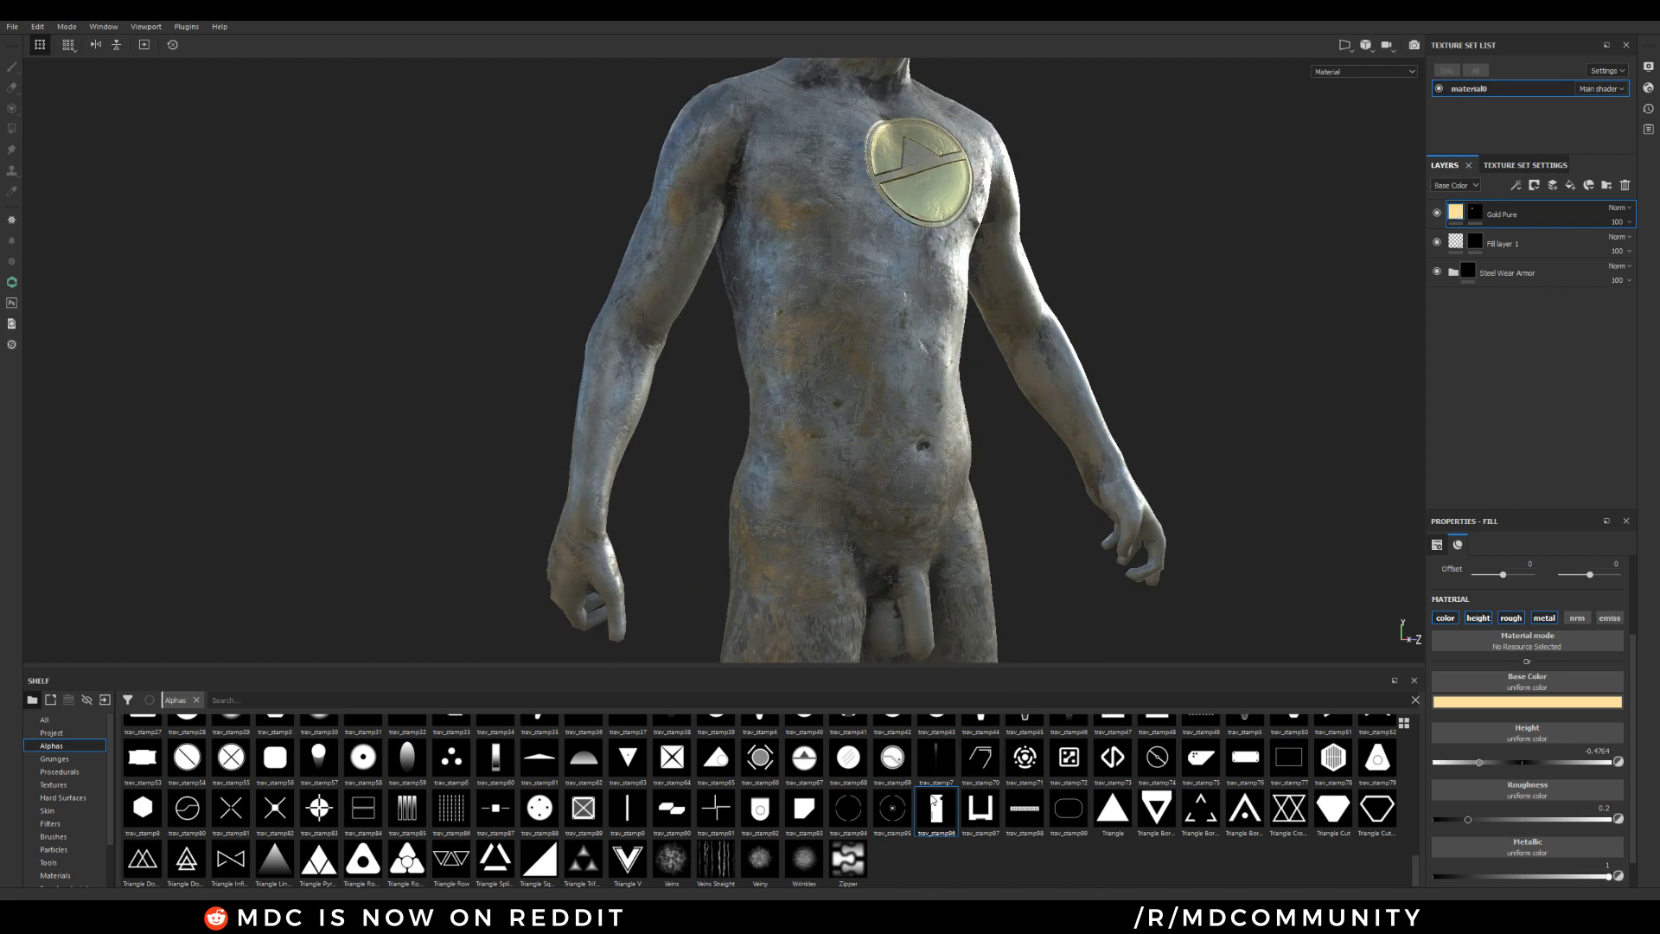
left_click(1478, 210)
left_click_drag(917, 432, 997, 695, "alt")
left_click(938, 813)
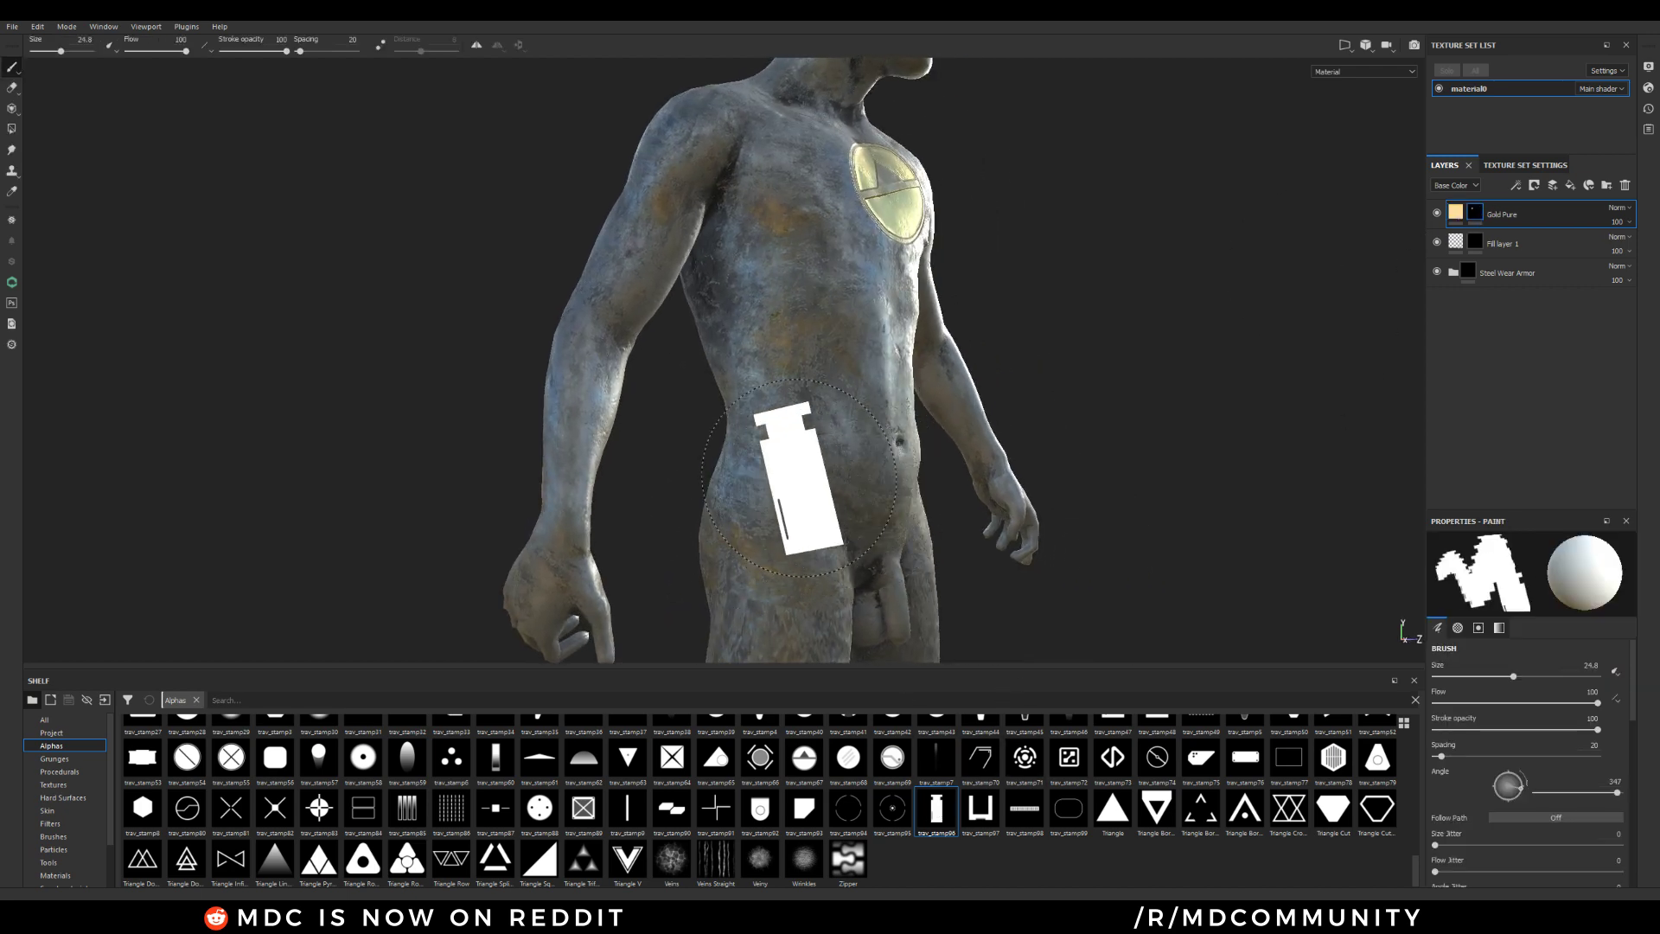
right_click_drag(804, 432, 726, 431, "ctrl")
left_click_drag(762, 456, 762, 460, "alt")
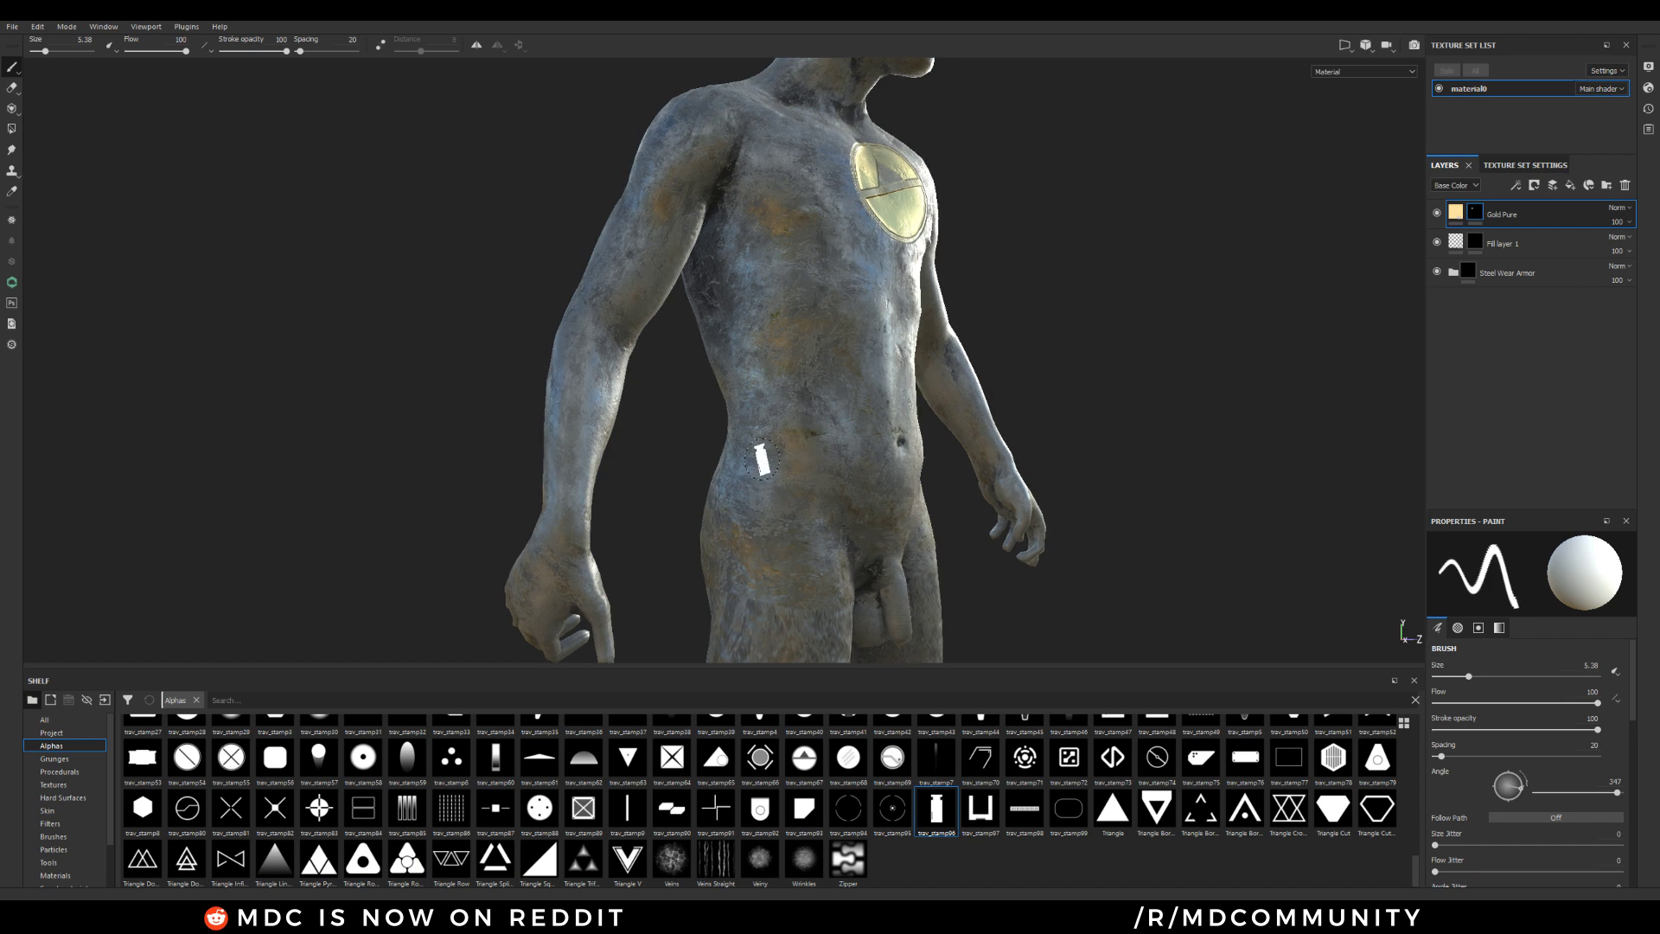
Examine the gold chest emblem and the red head stamps from several angles
left_click_drag(709, 538, 519, 527, "alt")
scroll(878, 289, "down", 3)
mouse_move(813, 432)
left_mouse_down("alt")
mouse_move(619, 471)
mouse_move(619, 510)
left_mouse_up("alt")
mouse_move(872, 429)
left_mouse_down("alt")
mouse_move(727, 451)
mouse_move(606, 519)
mouse_move(459, 530)
mouse_move(679, 519)
left_mouse_up("alt")
right_click_drag(679, 518, 616, 387, "alt")
right_click_drag(813, 397, 602, 713, "alt")
middle_click_drag(736, 461, 760, 349, "alt")
right_click_drag(760, 349, 726, 407, "alt")
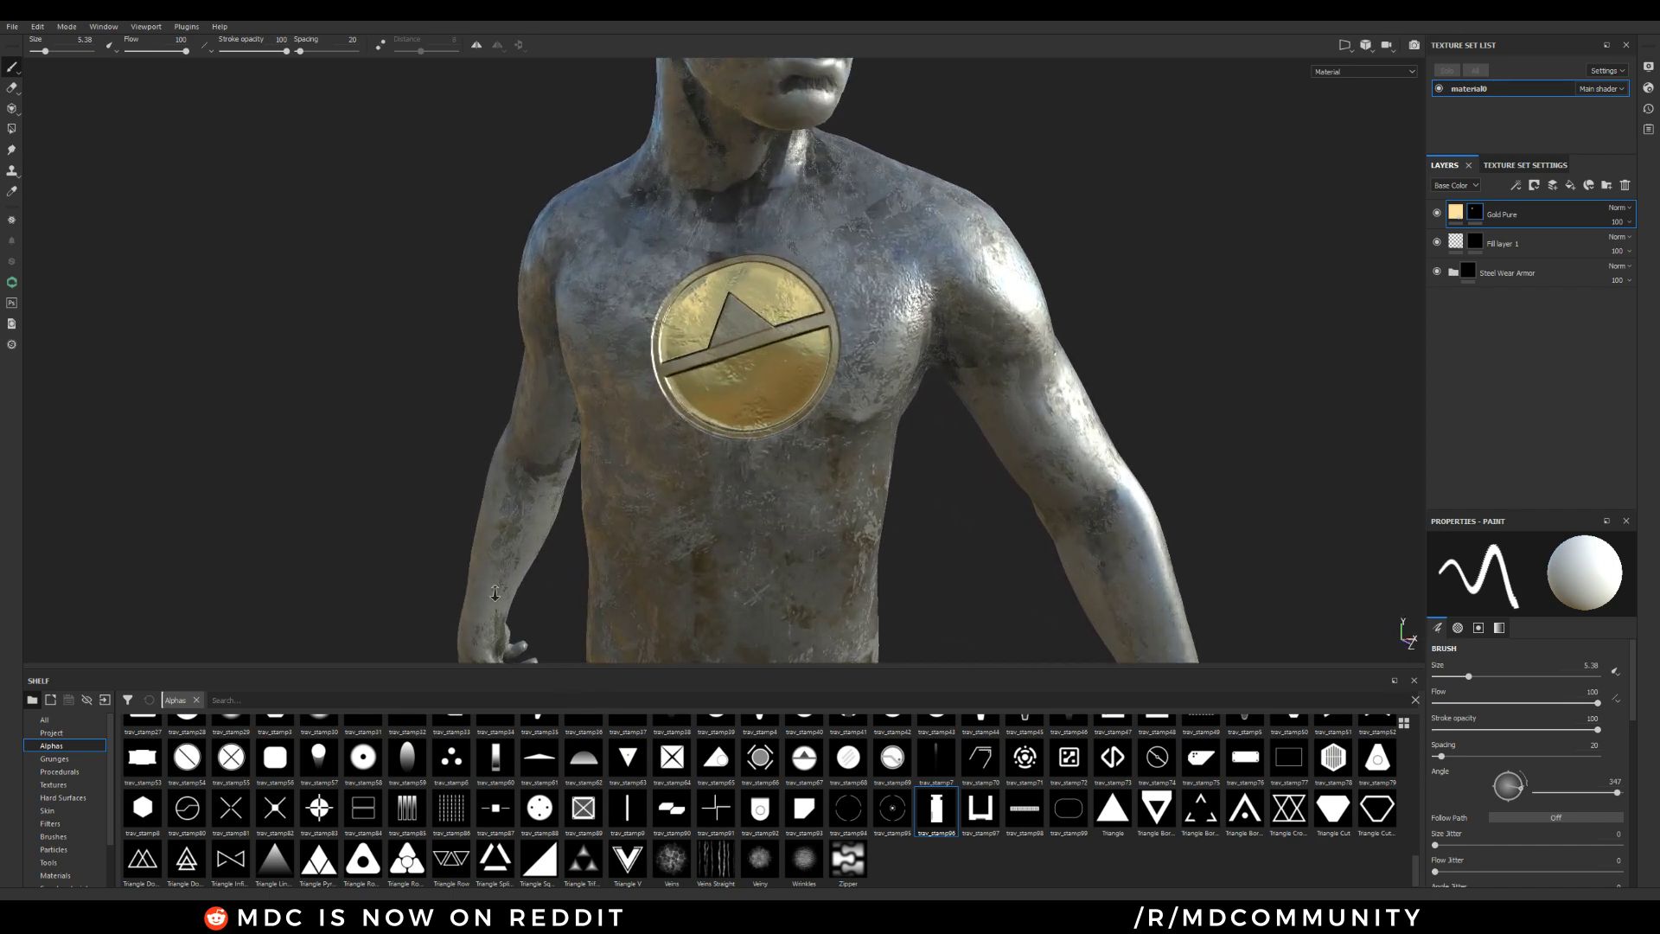
left_click_drag(719, 367, 854, 374, "alt")
middle_click_drag(782, 292, 826, 550, "alt")
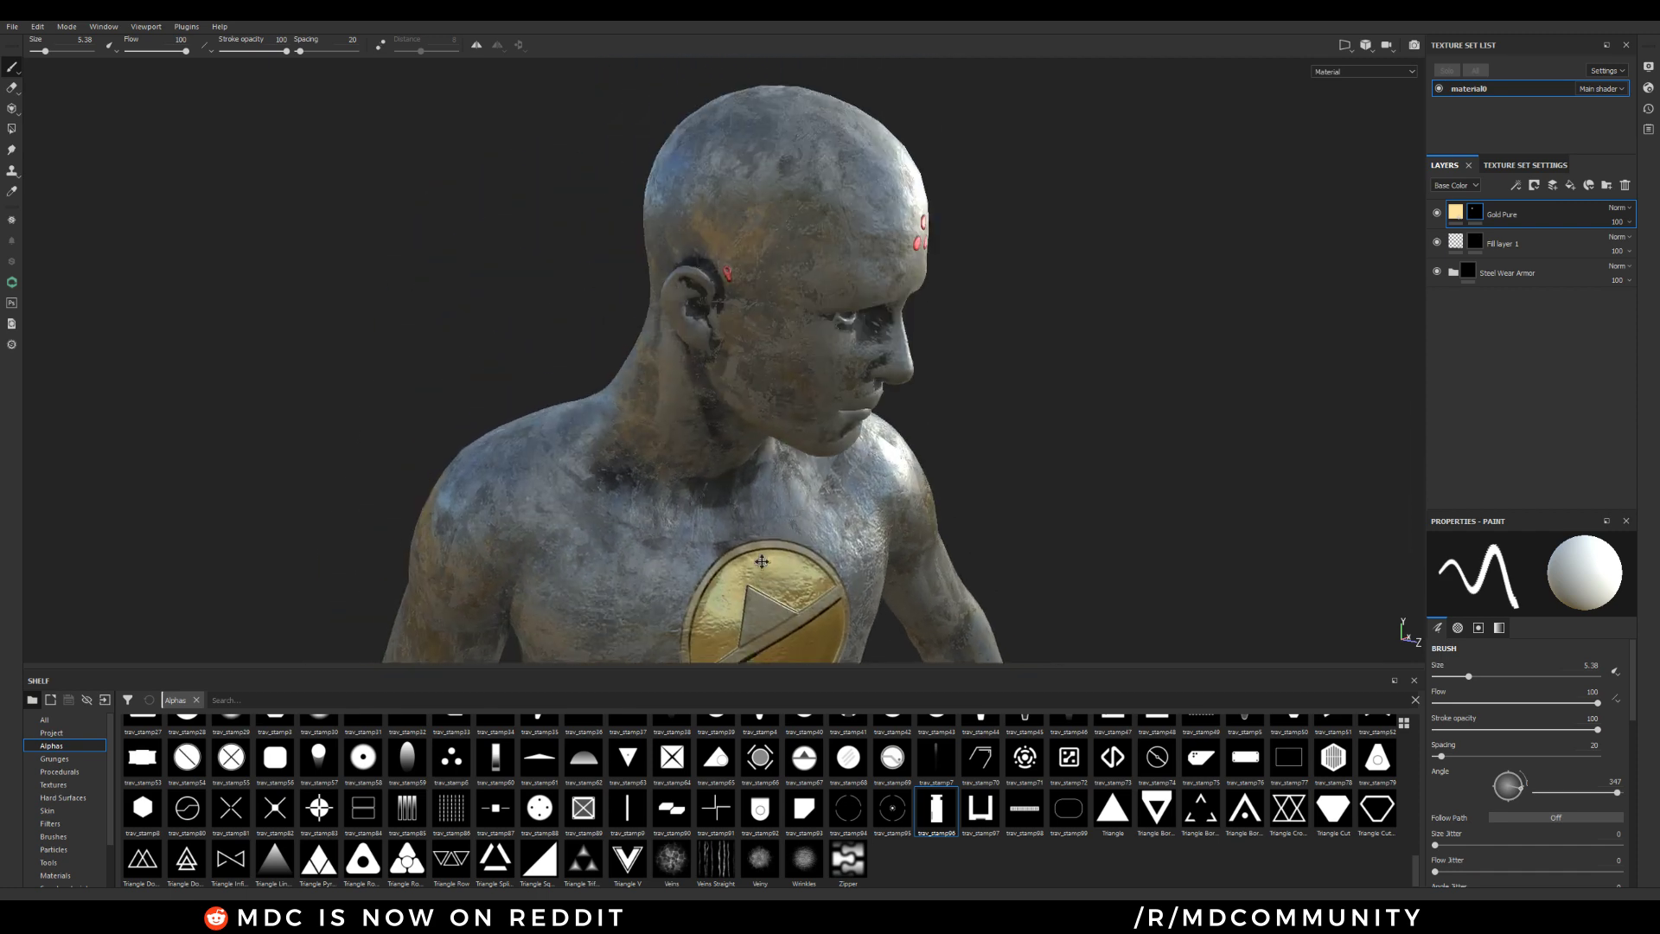
left_click_drag(800, 320, 531, 292, "alt")
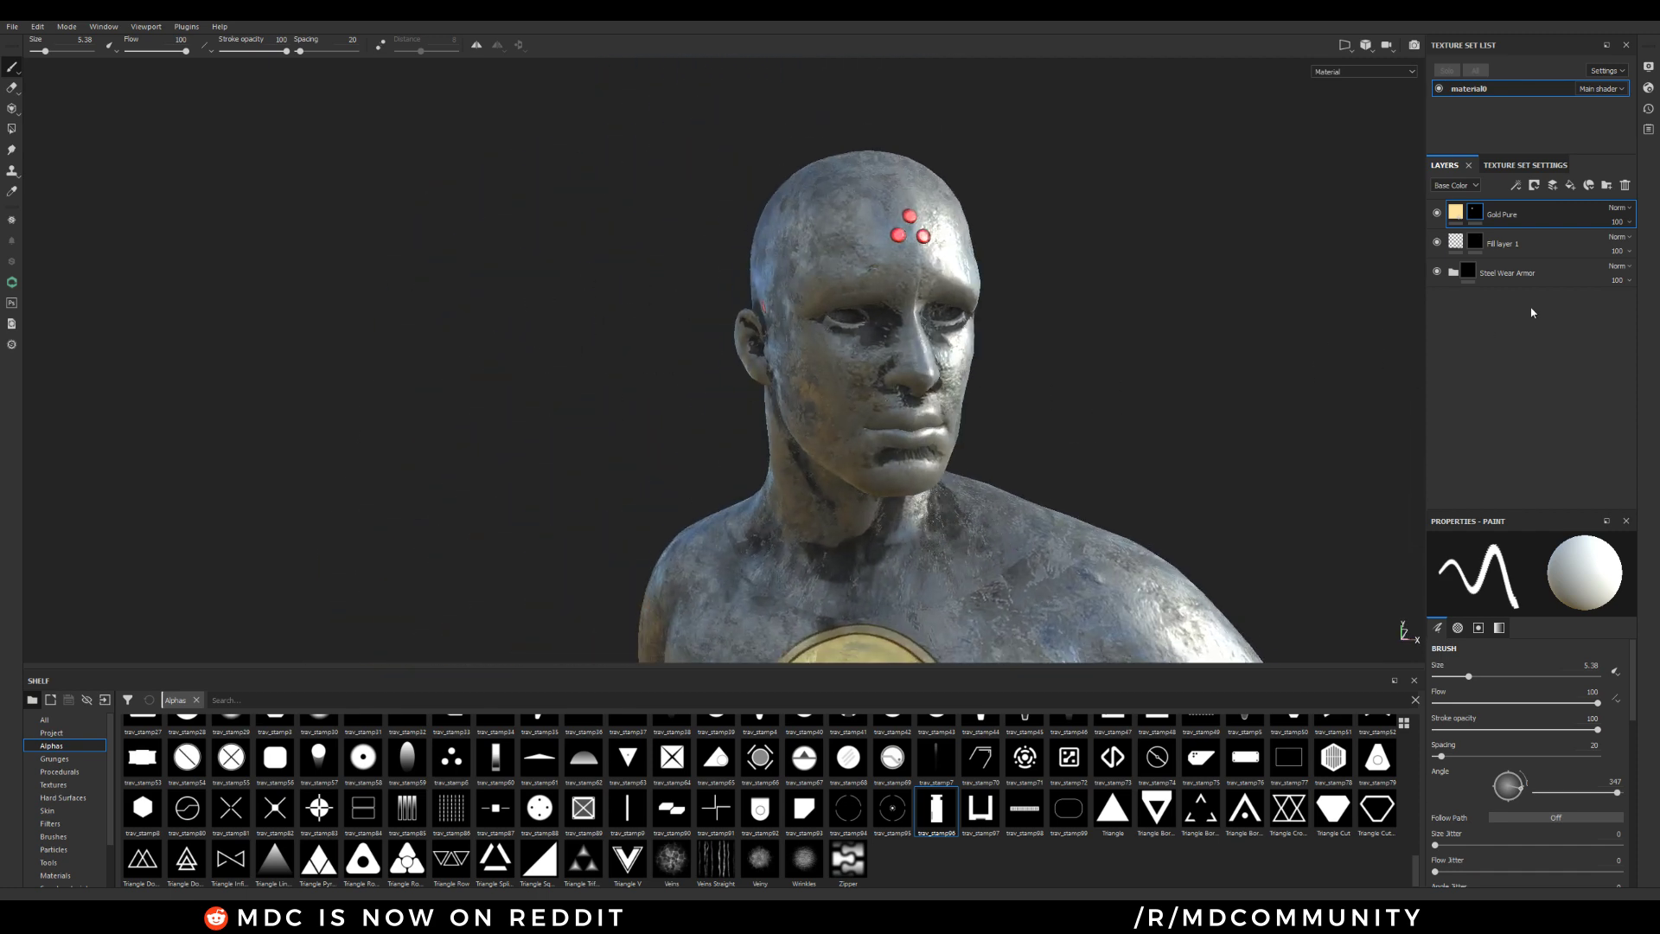
Add a Metal Edge Wear generator to the Gold Pure layer's mask
left_click(1474, 214)
right_click(1474, 216)
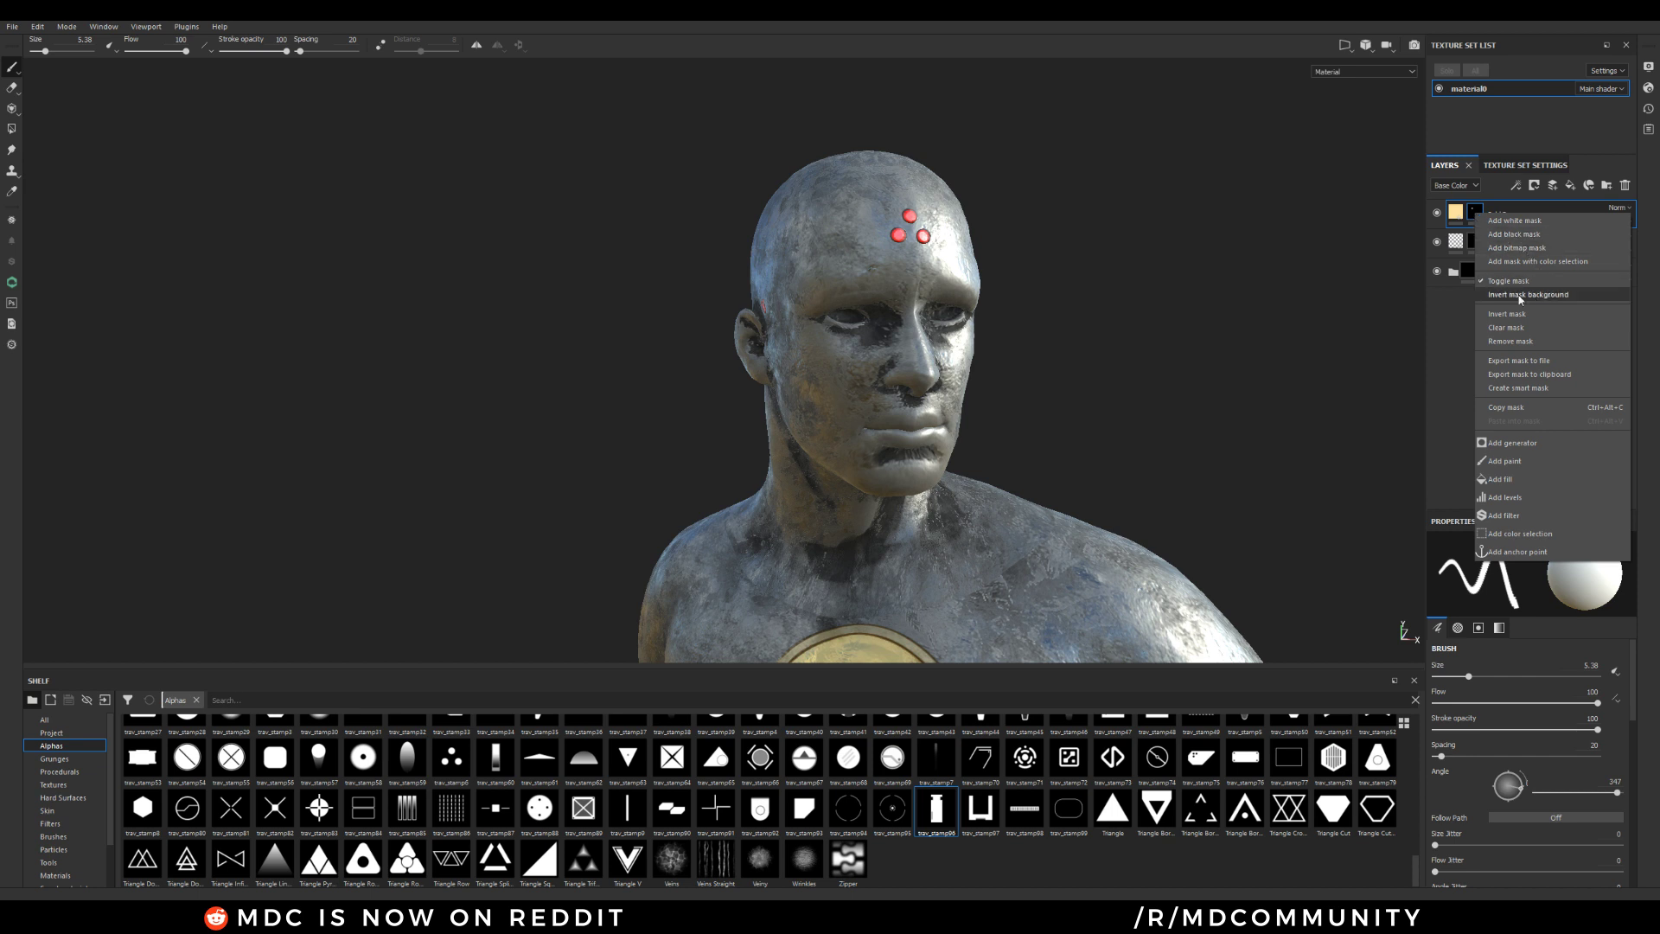
left_click(1515, 442)
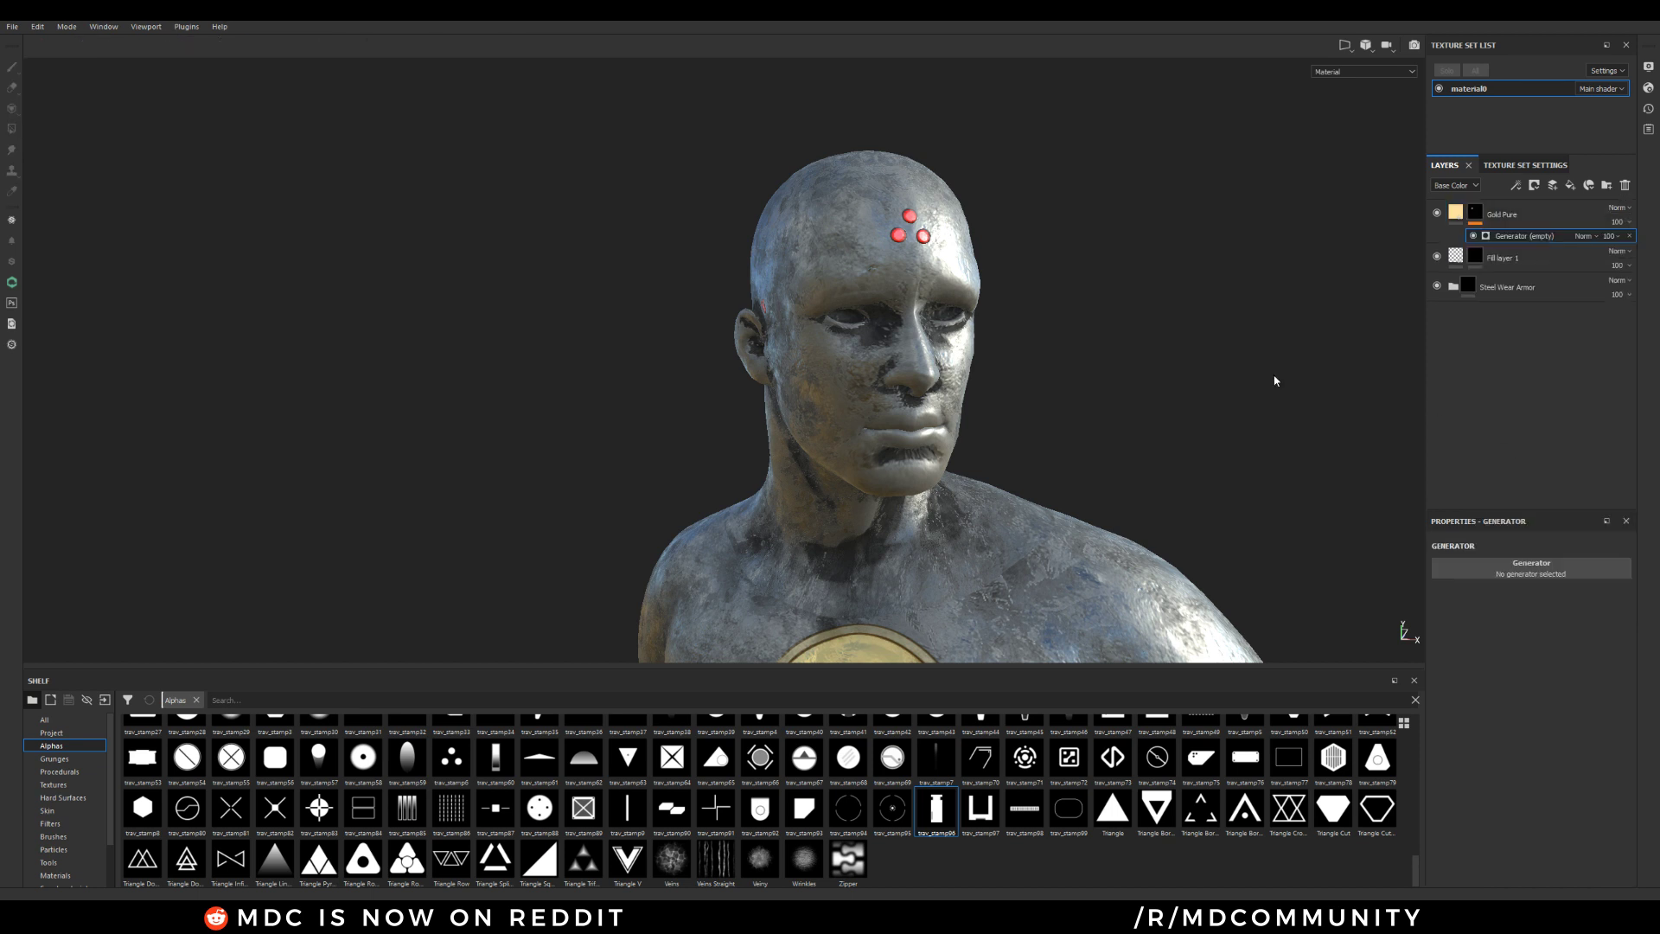
middle_click_drag(964, 417, 897, 239, "alt")
left_click(1540, 563)
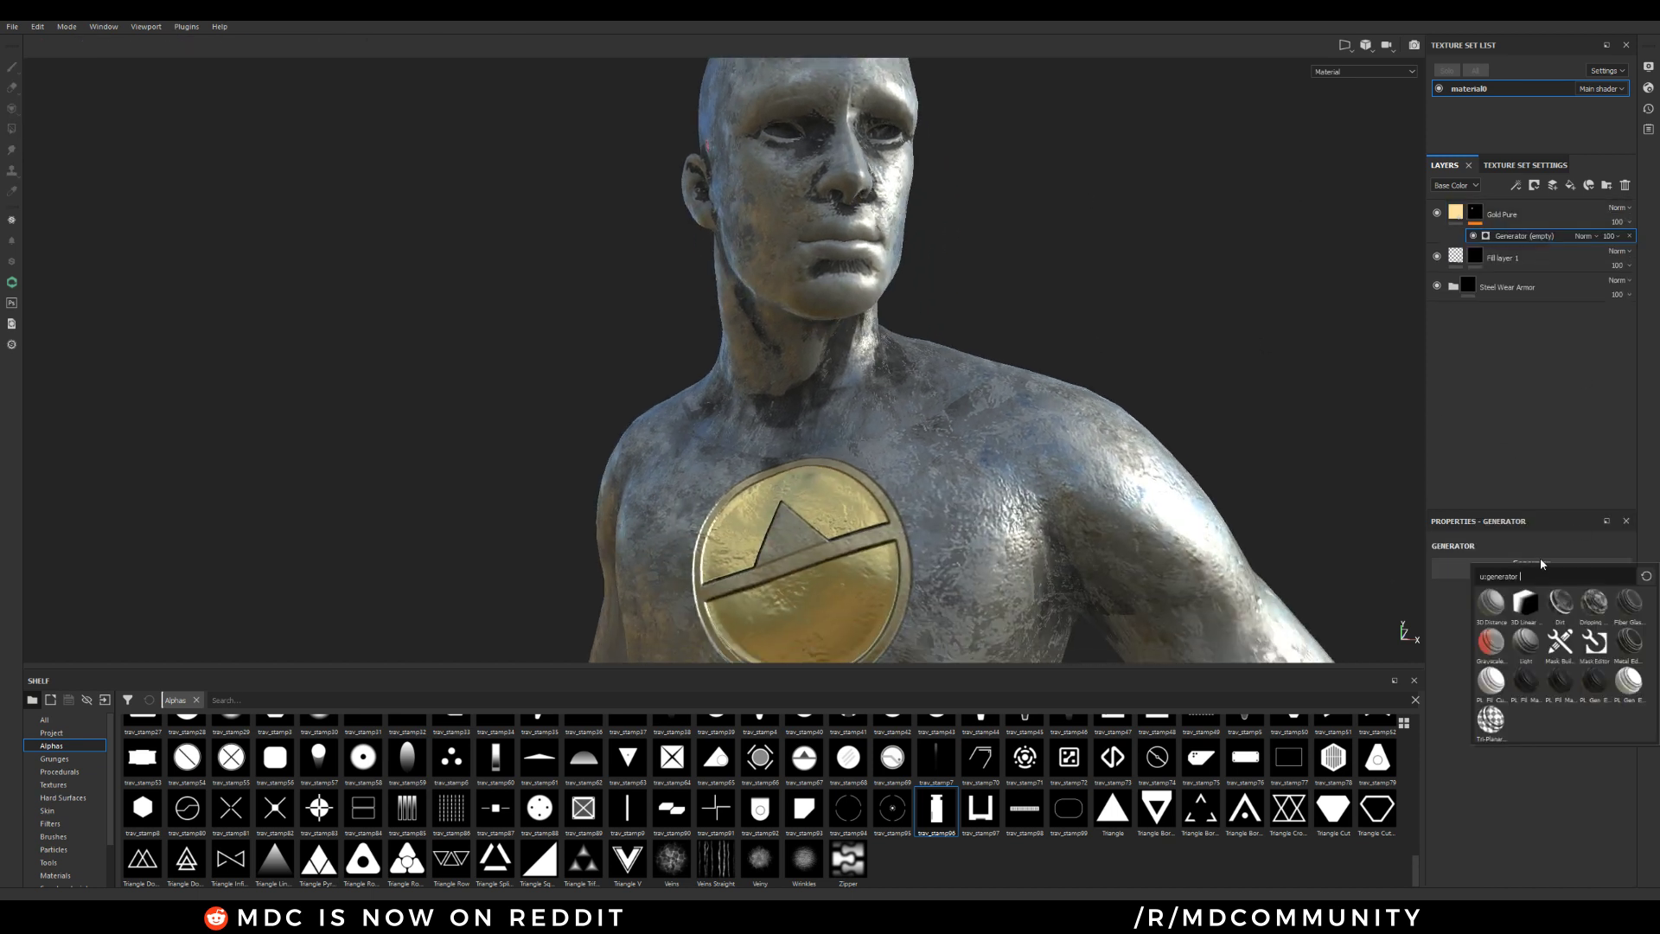
left_click(1630, 649)
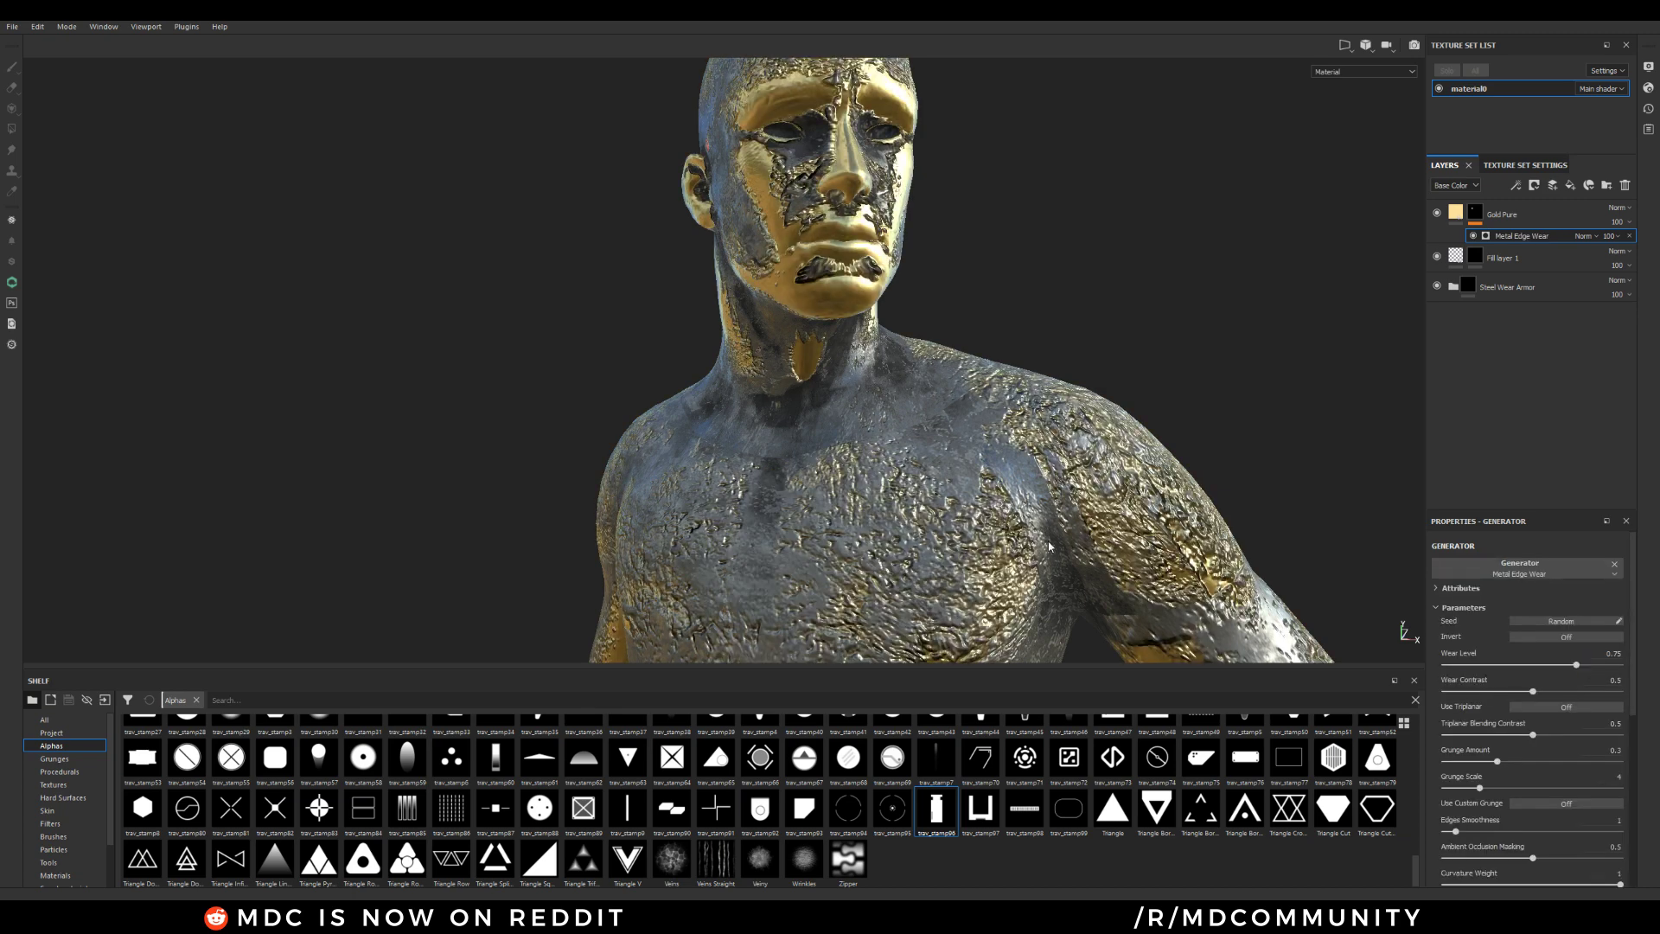
Set the Metal Edge Wear generator's Wear Level to about 0.29 and turn on Invert
middle_click_drag(790, 248, 805, 336, "alt")
mouse_move(806, 335)
left_mouse_down("alt")
mouse_move(992, 366)
mouse_move(809, 335)
left_mouse_up("alt")
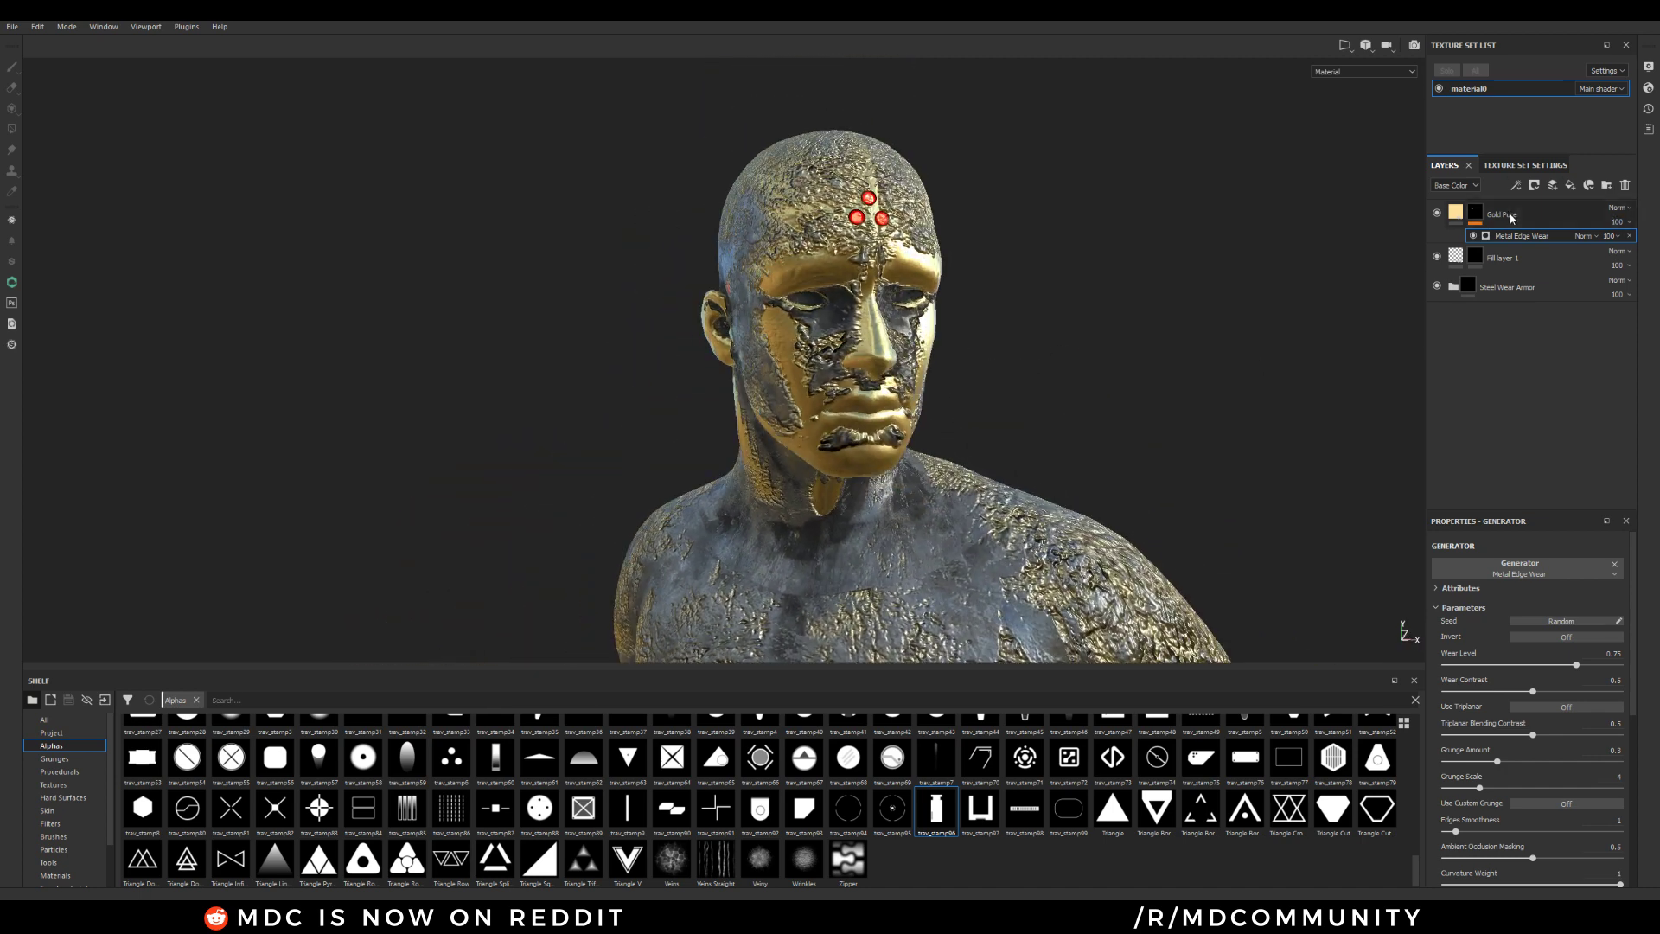
left_click_drag(1567, 667, 1495, 664)
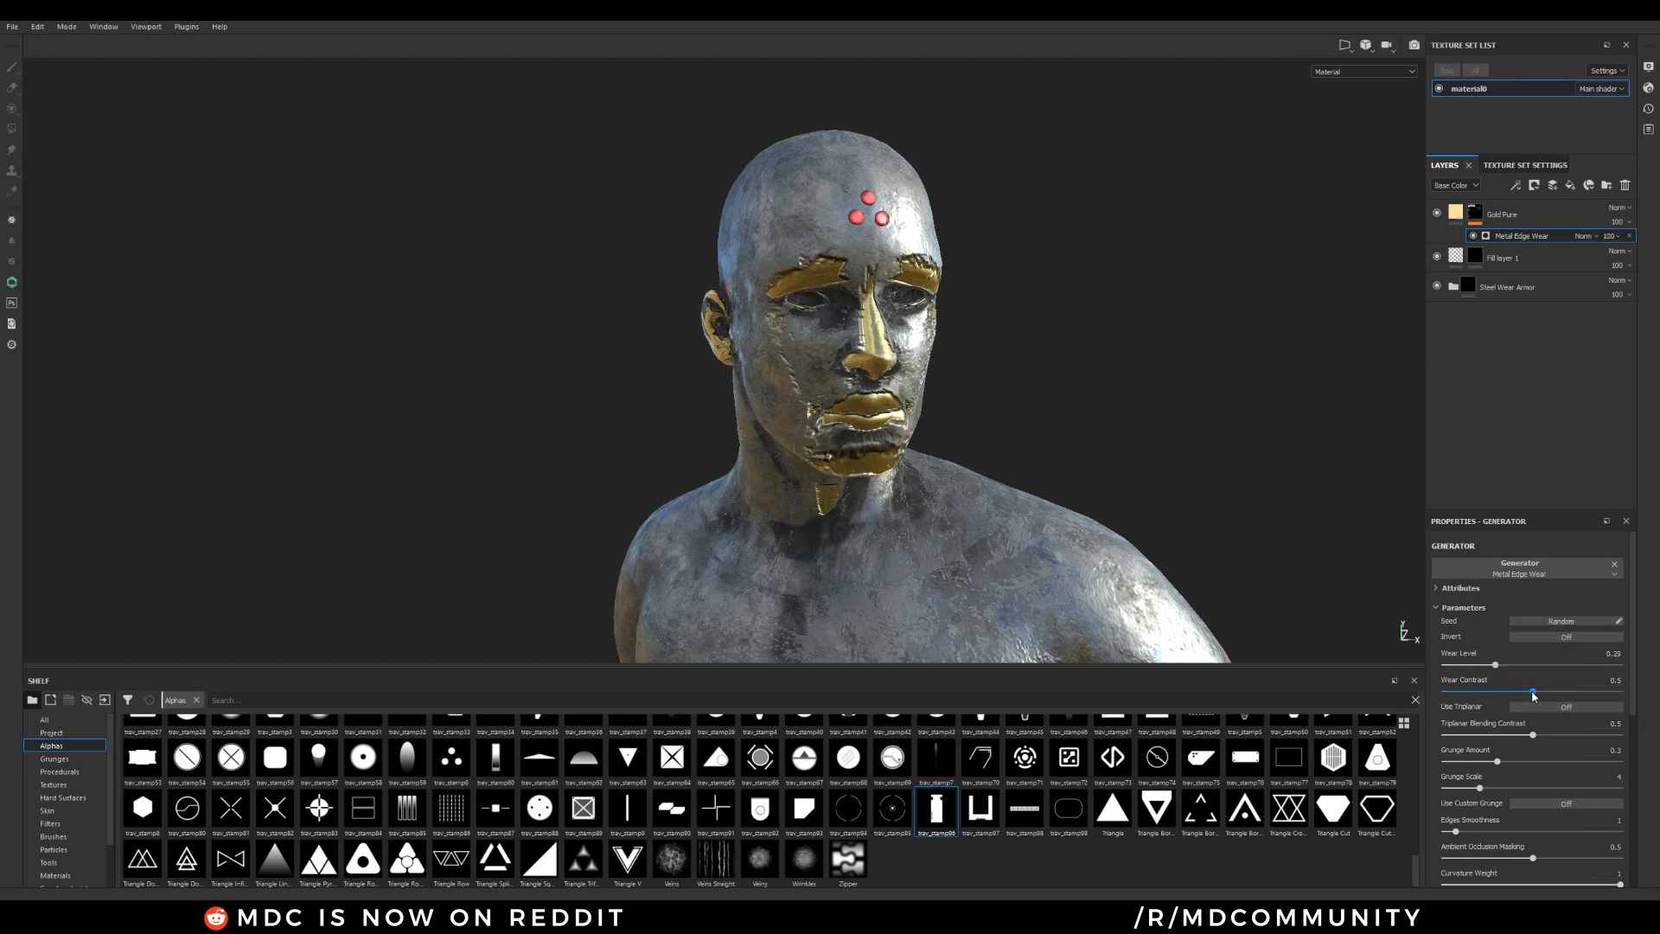
left_click(1558, 637)
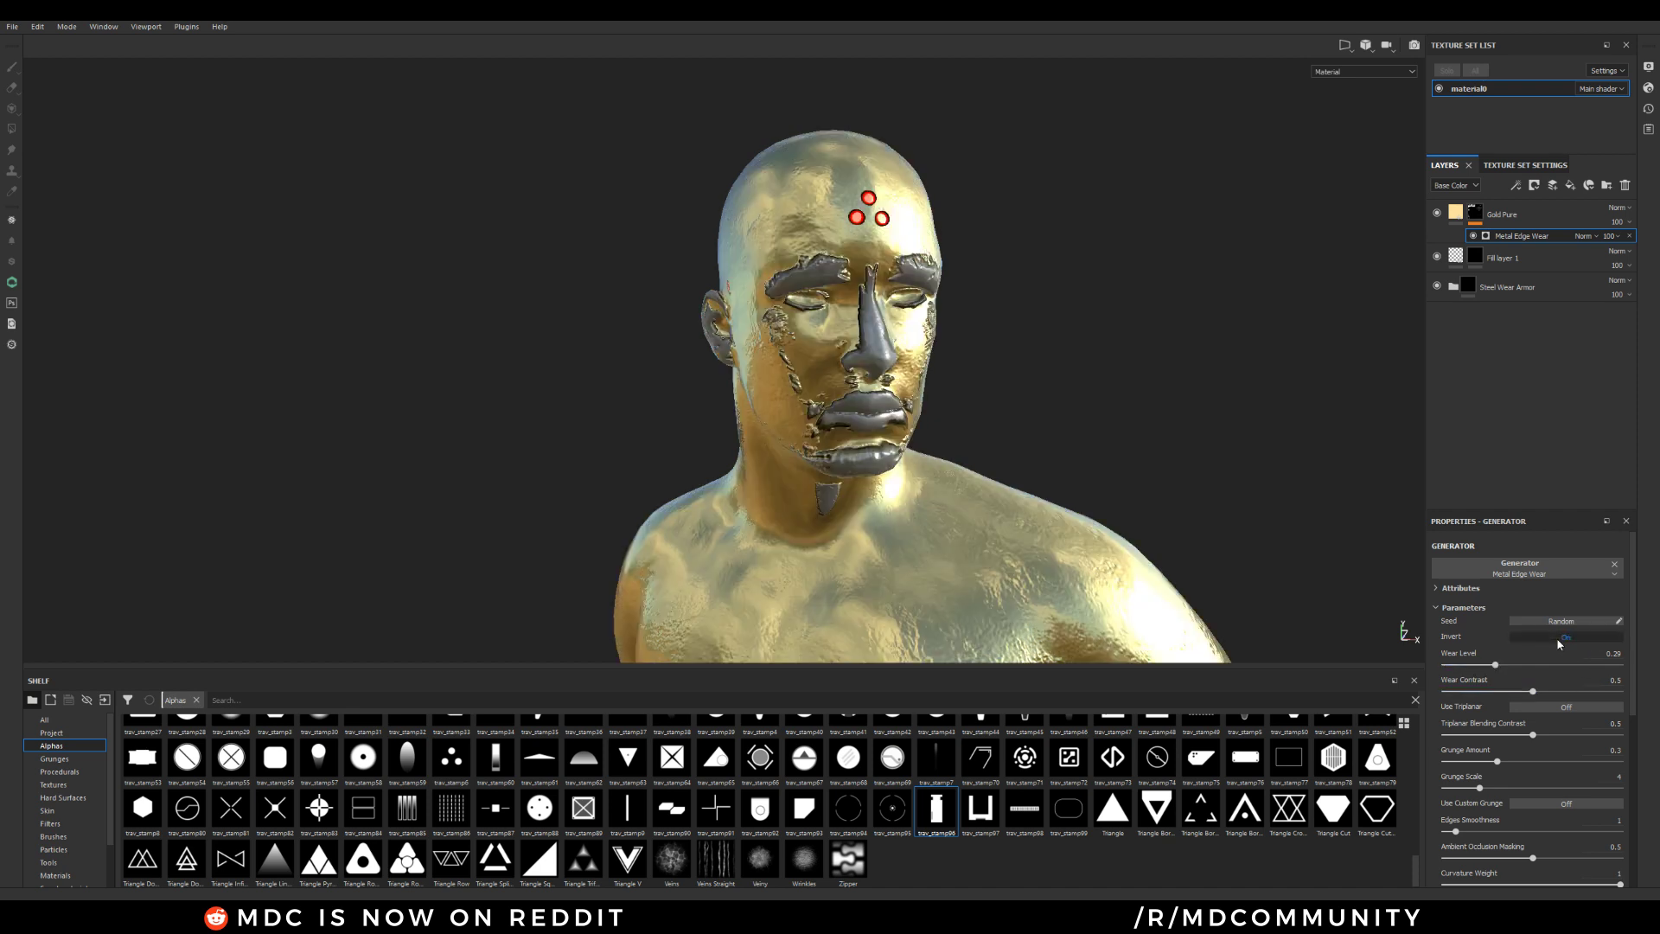
Set the Metal Edge Wear generator's Wear Contrast to 0.33 and Grunge Amount to 0.65 on the Gold Pure mask
left_click(1503, 692)
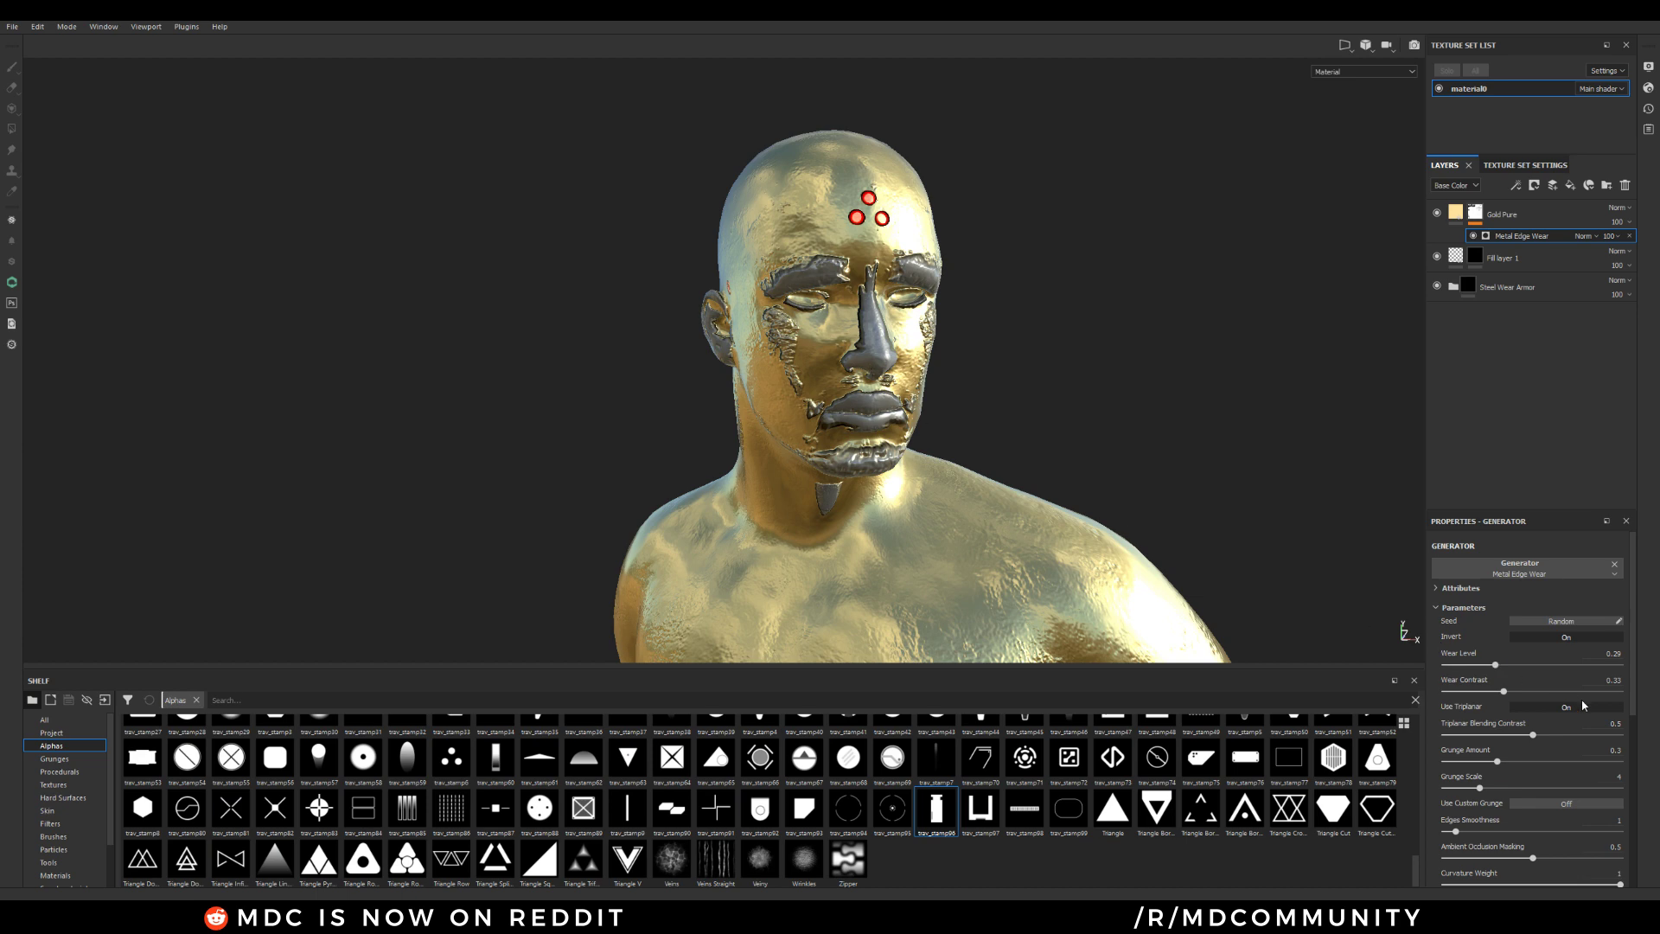
left_click(1589, 760)
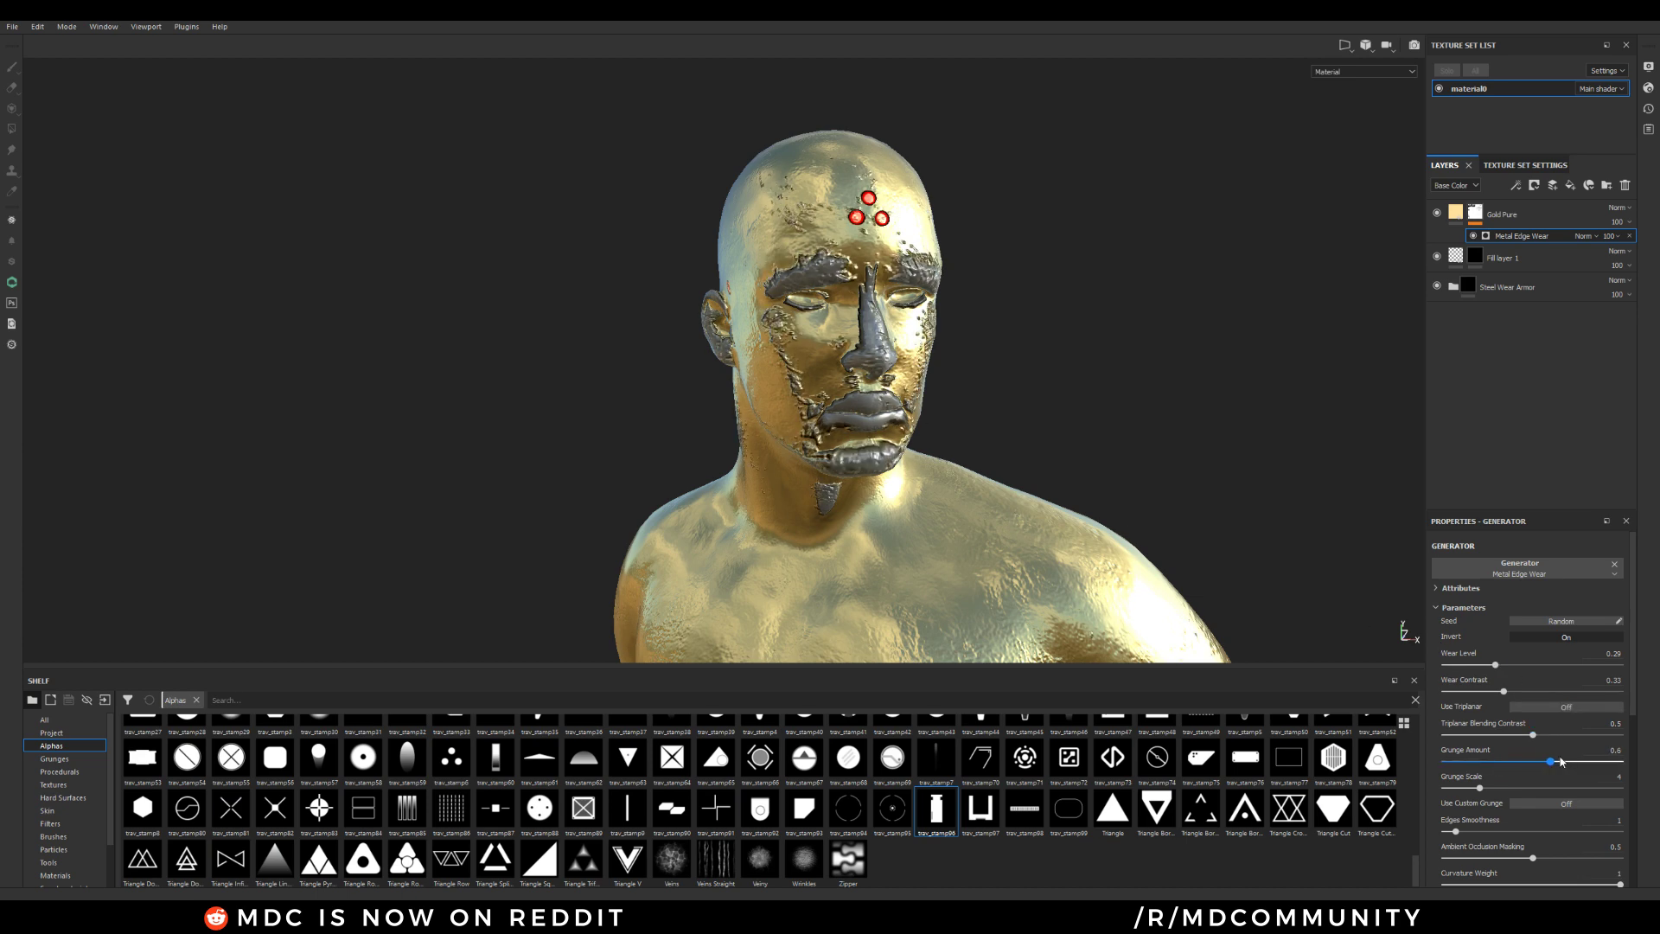
left_click_drag(1589, 761, 1559, 761)
left_click_drag(708, 271, 873, 261, "alt")
right_click_drag(873, 261, 822, 325, "alt")
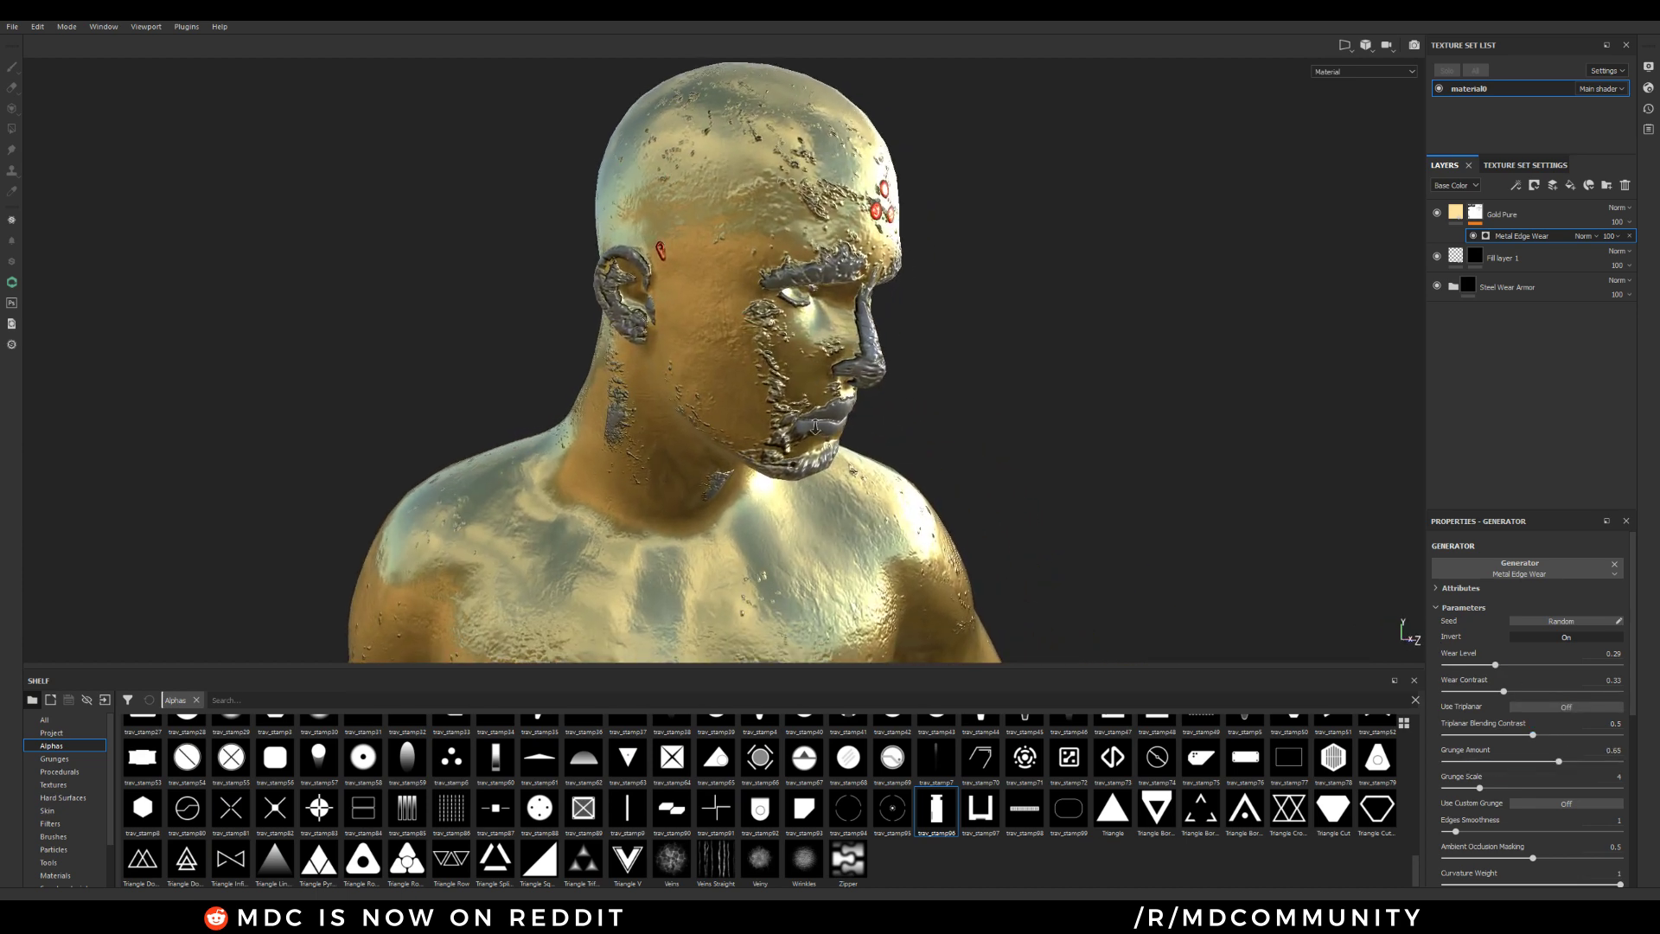
Hide the Gold Pure layer and inspect the worn steel head with its red stamps from several angles
left_click_drag(770, 294, 662, 285, "alt")
left_click(1437, 213)
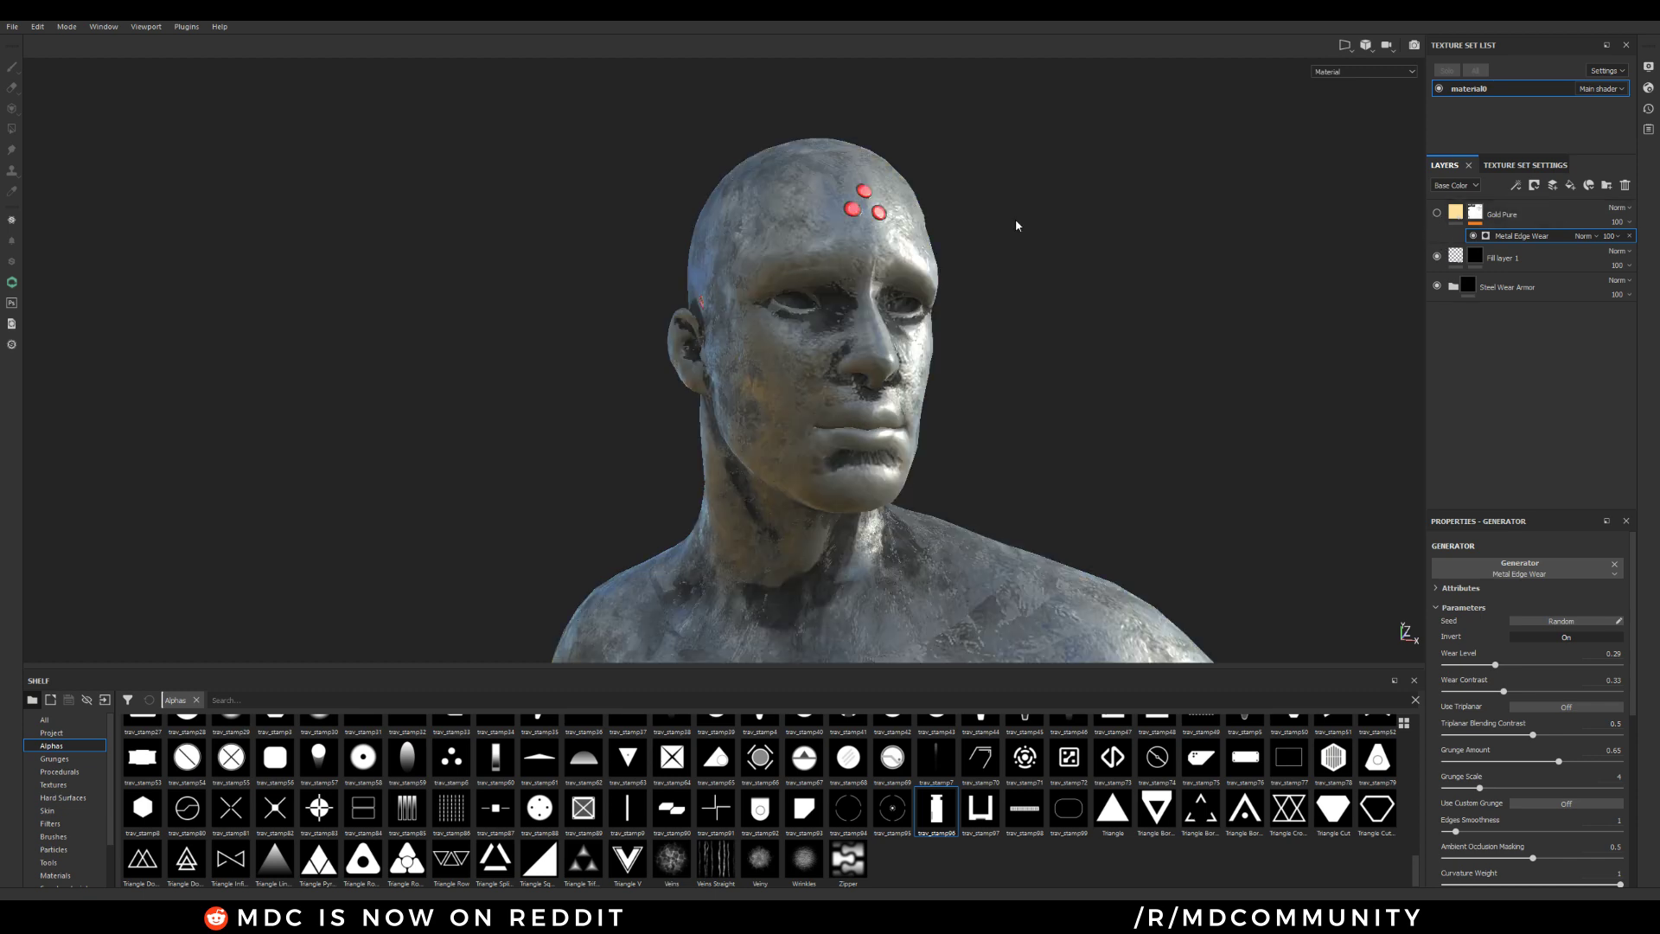
left_click_drag(752, 242, 794, 384, "alt")
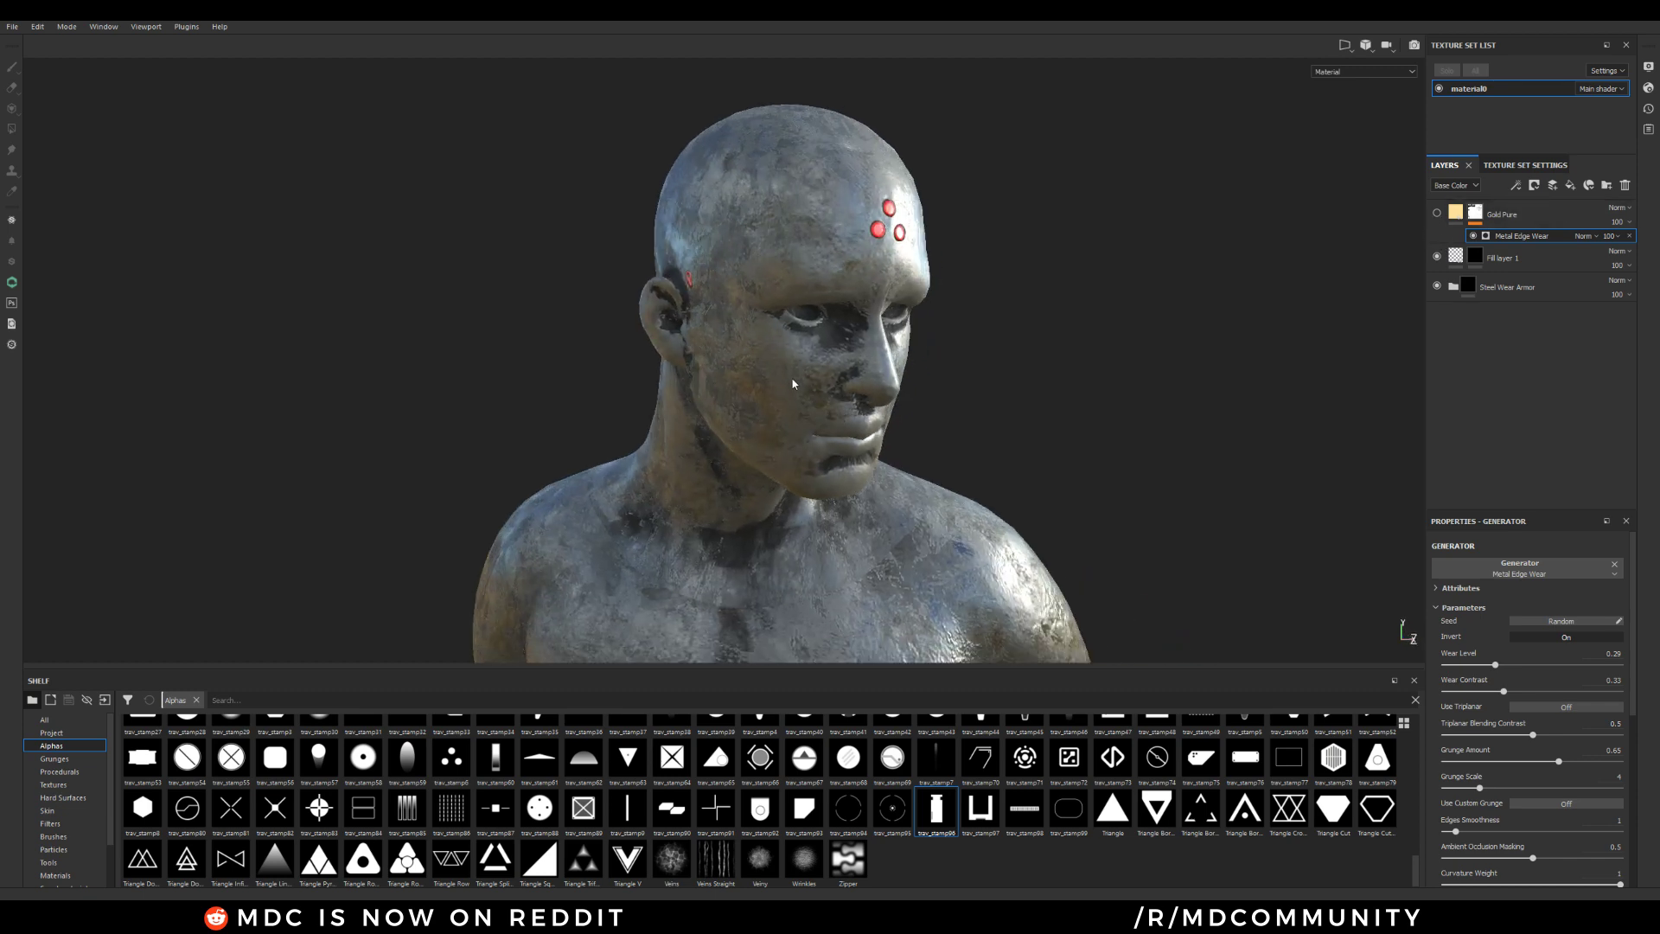
left_click_drag(929, 286, 804, 238, "alt")
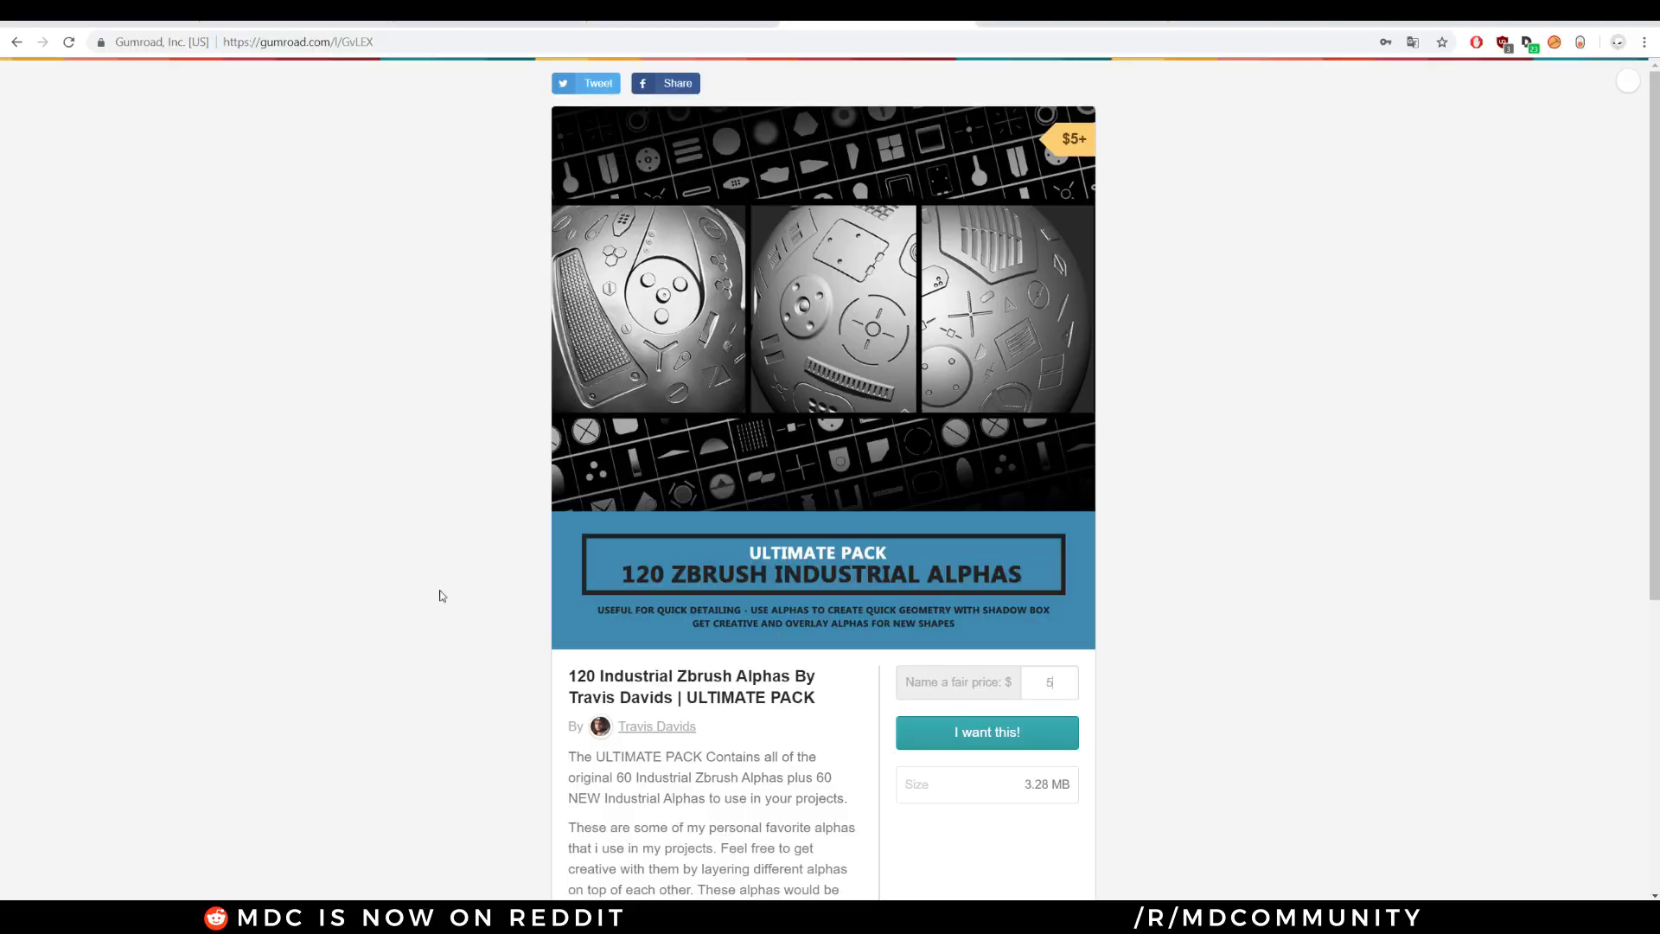
Switch to the browser and look through the mhsprod Instagram gallery for reference artwork
left_click(414, 20)
scroll(182, 469, "down", 15)
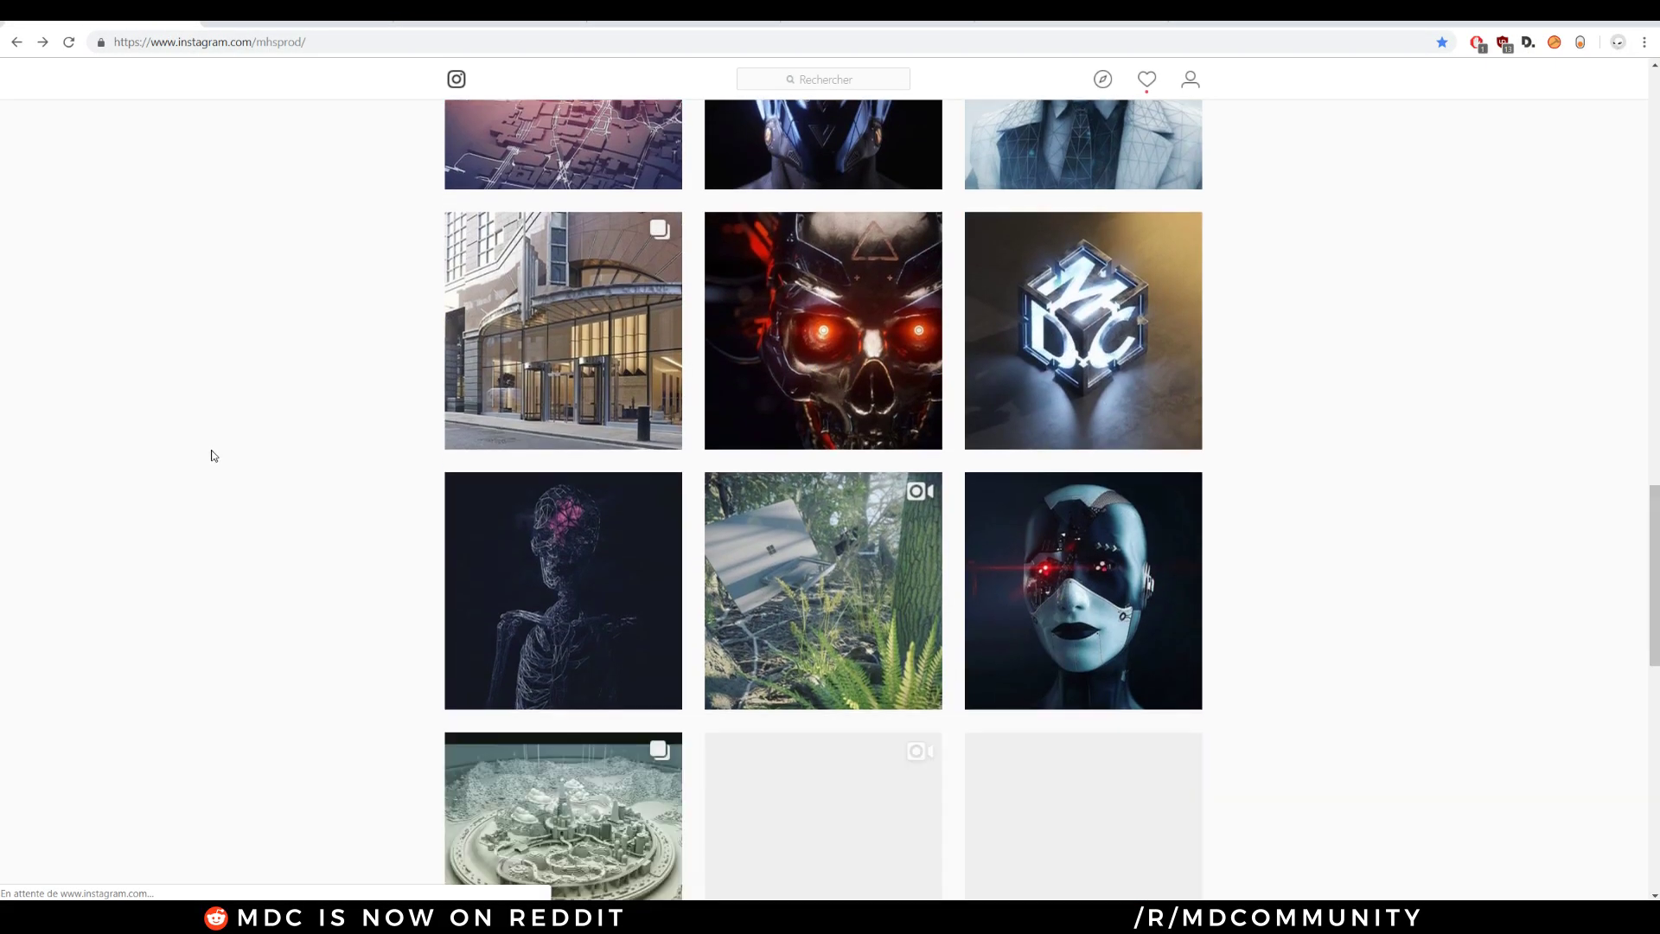
scroll(214, 455, "down", 20)
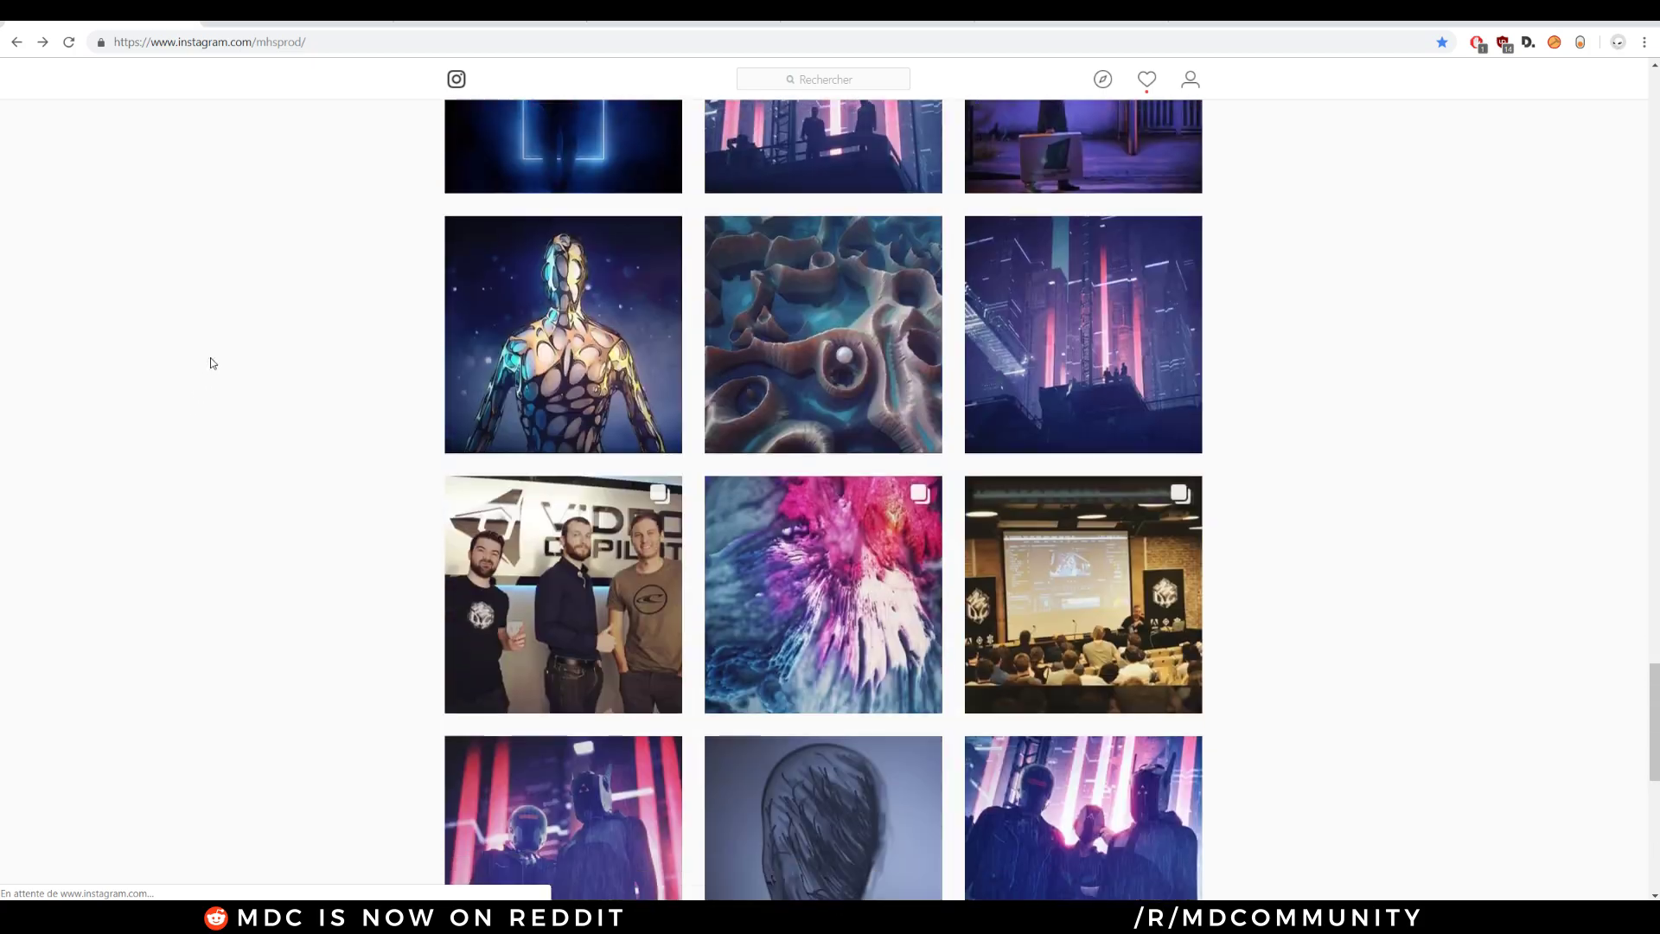
scroll(213, 363, "down", 20)
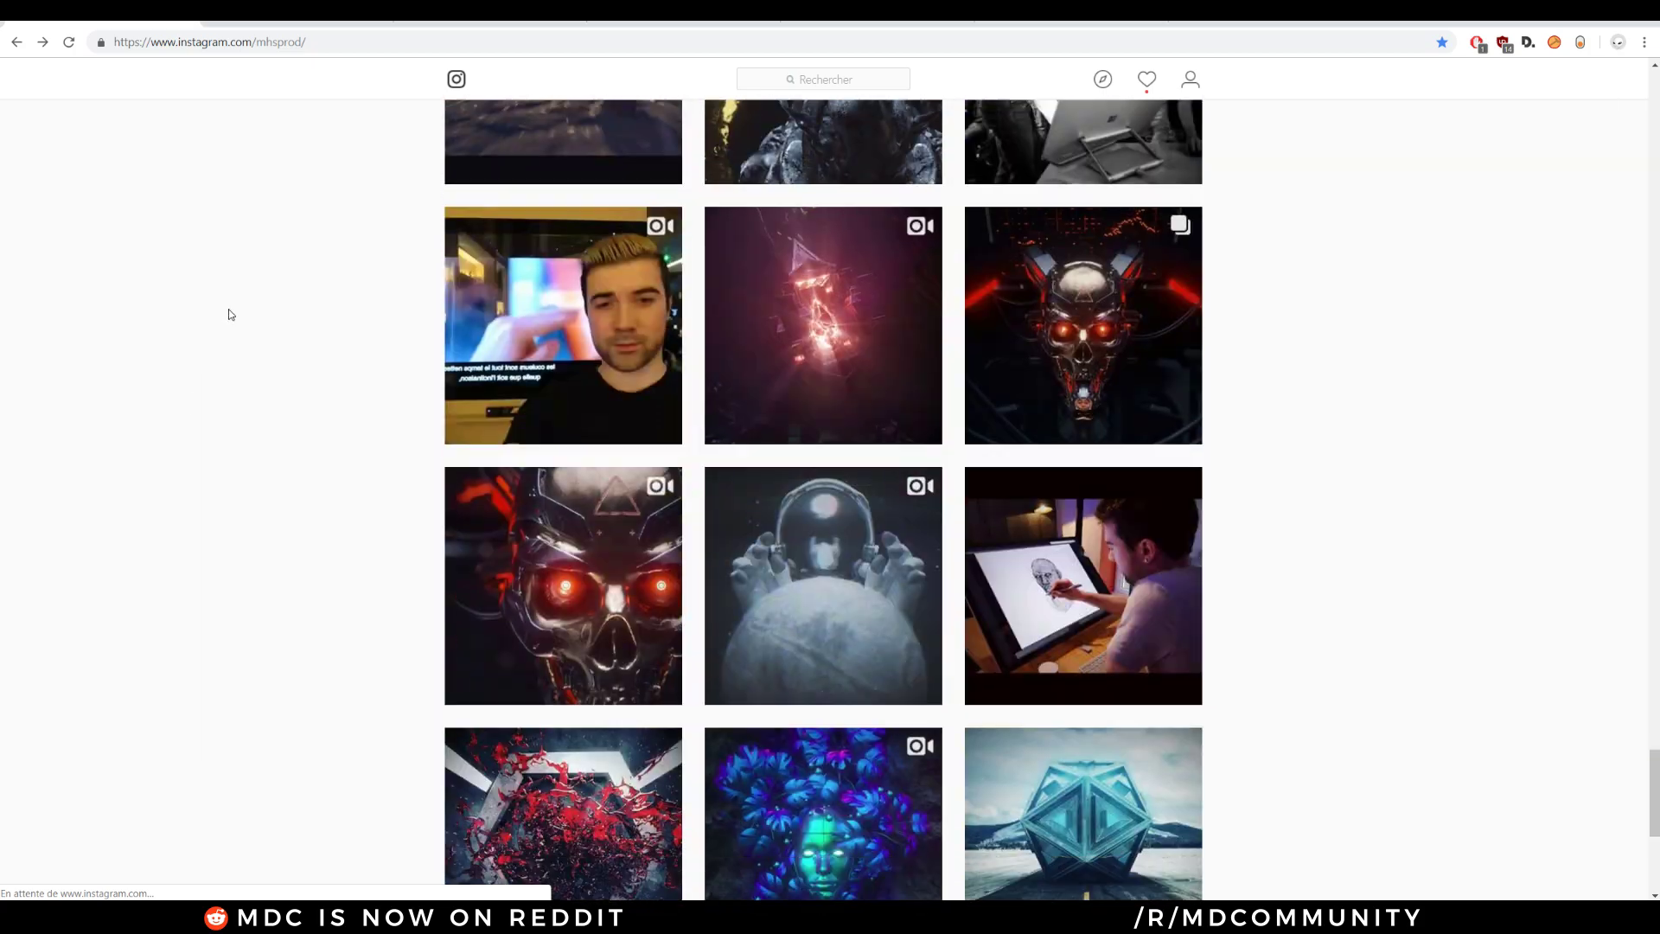
scroll(231, 315, "down", 20)
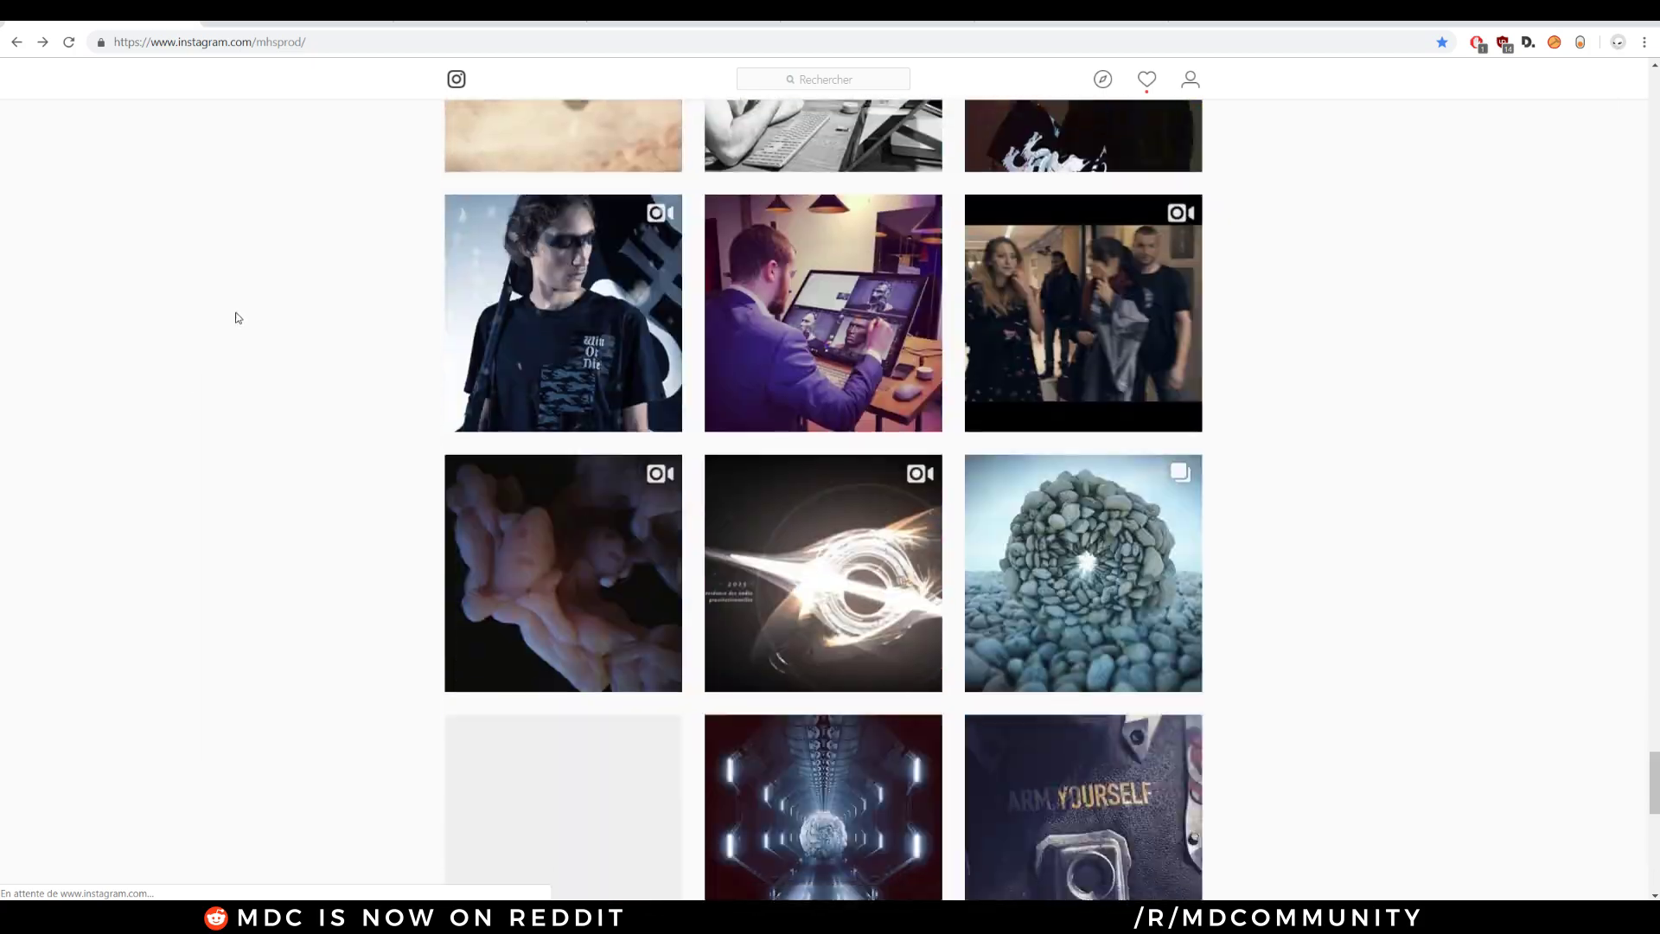
scroll(237, 318, "down", 20)
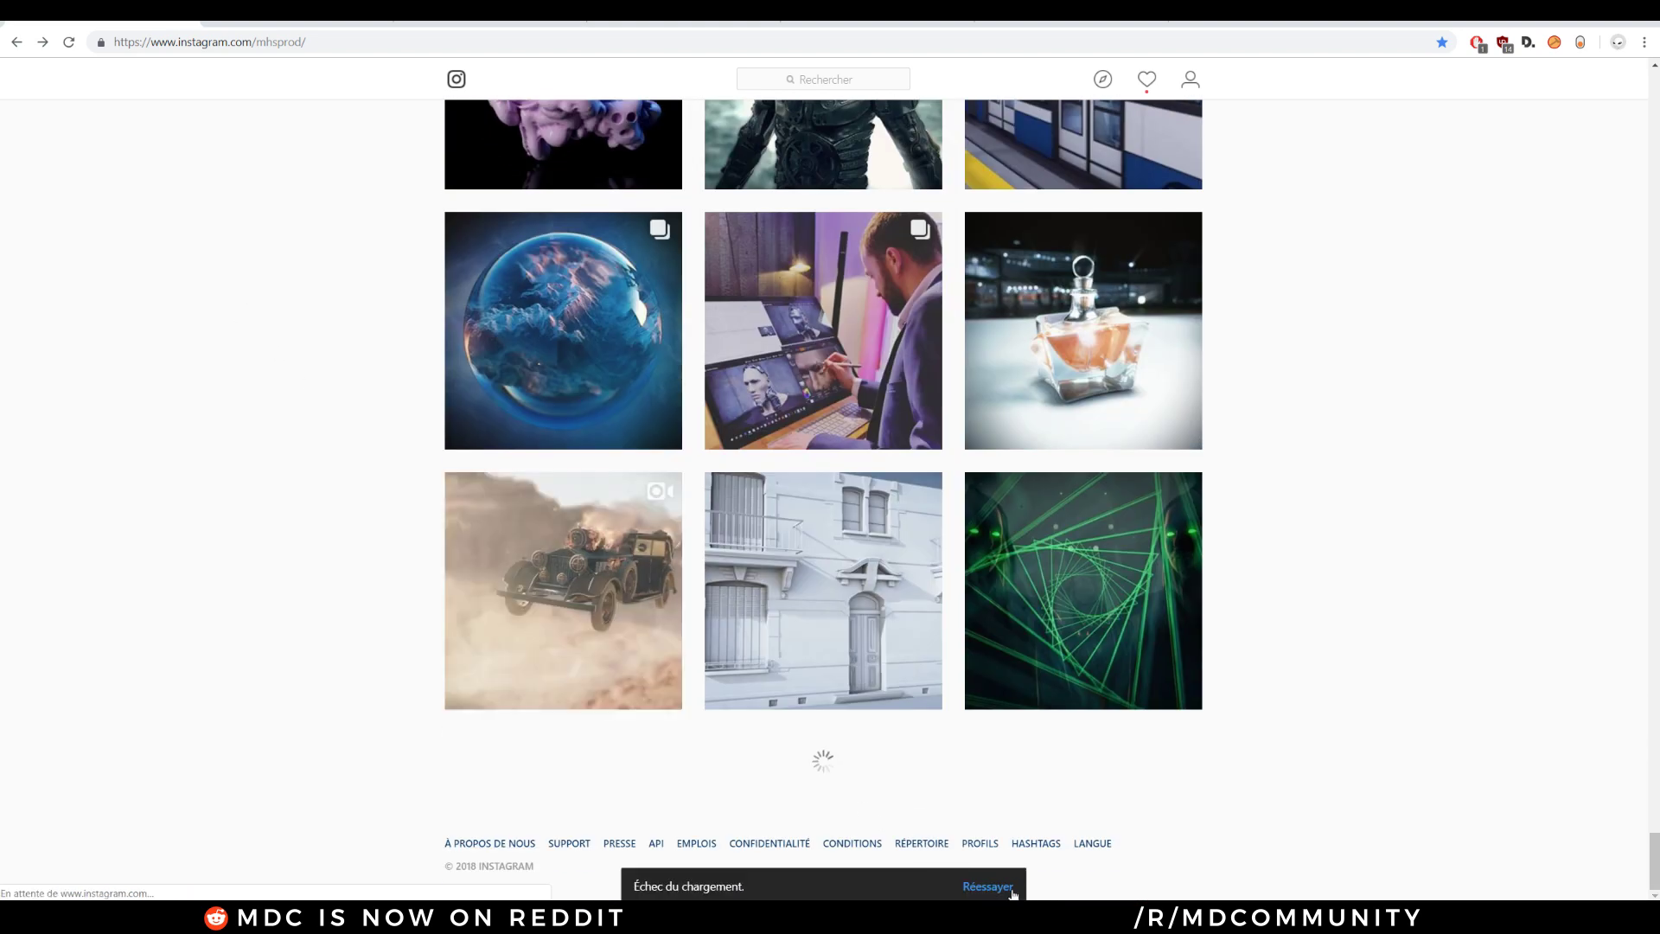
scroll(337, 489, "up", 5)
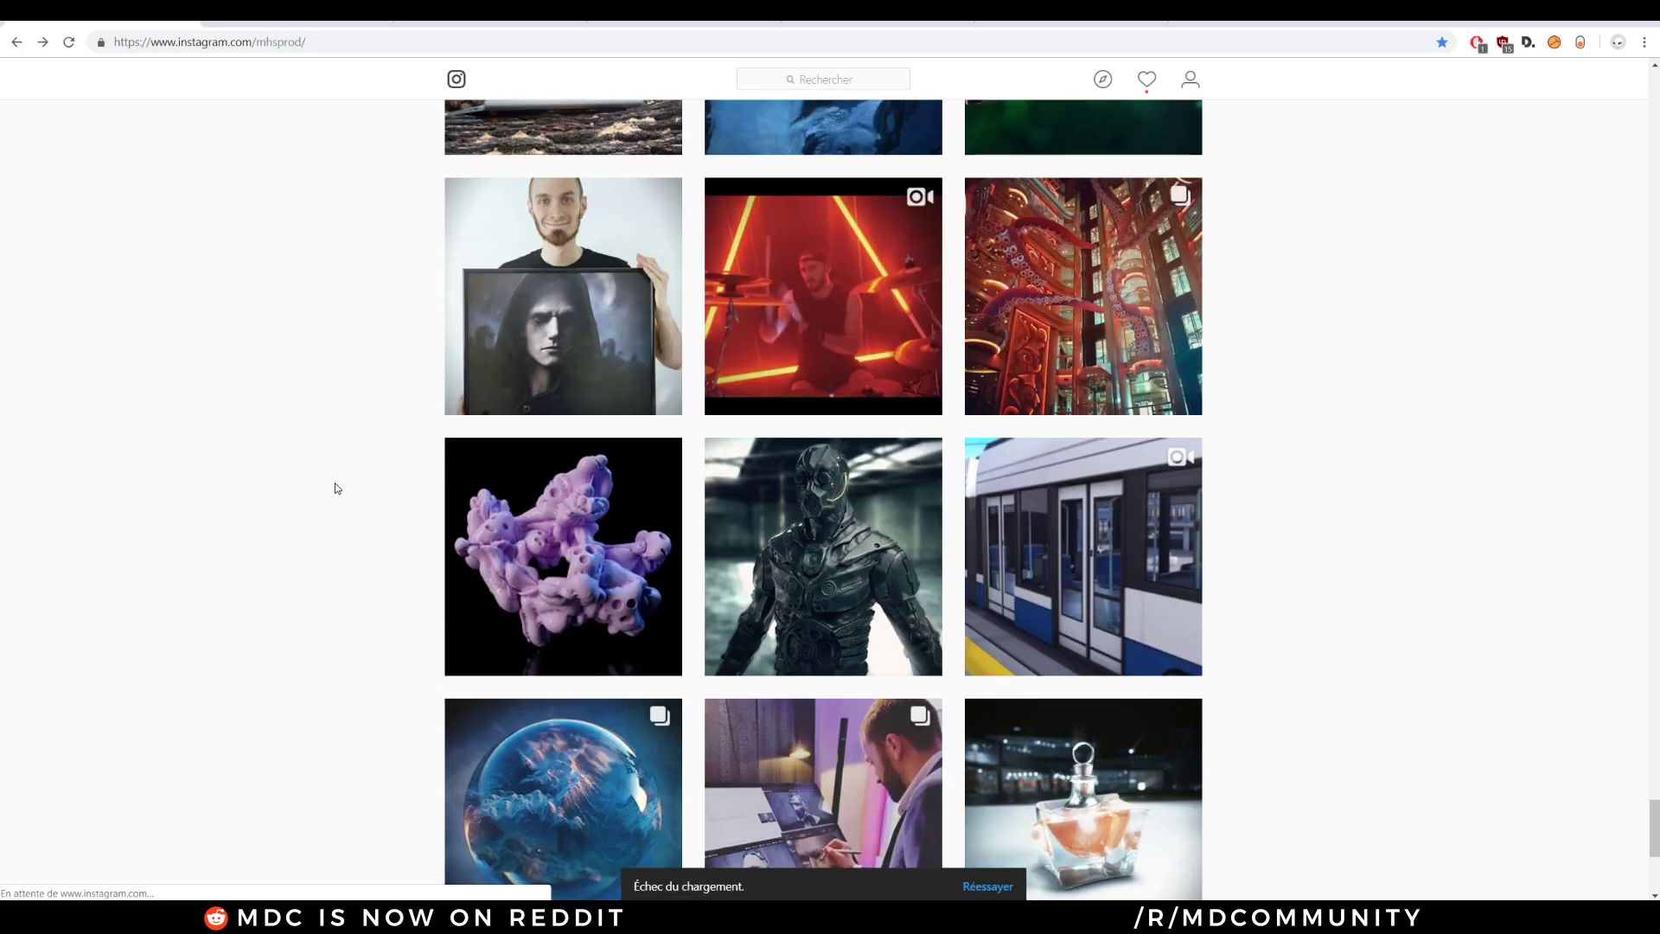
scroll(337, 488, "down", 5)
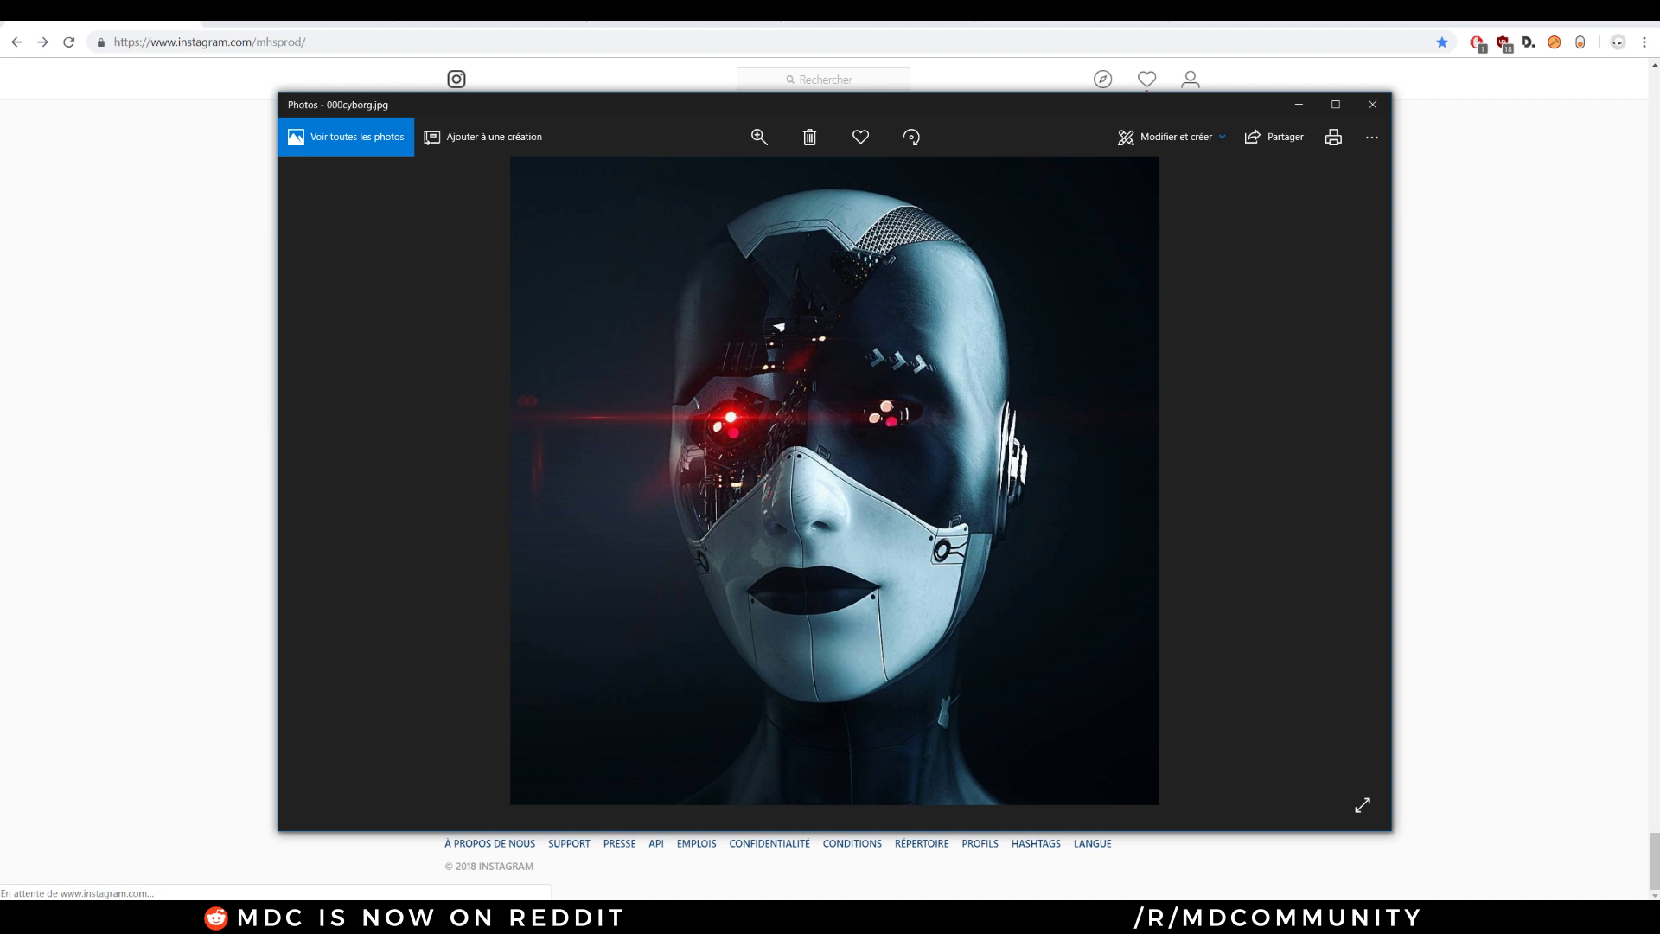
View the cyborg, glowing metal body and P3.png reference renders in Photos, then close the image windows
key("Right")
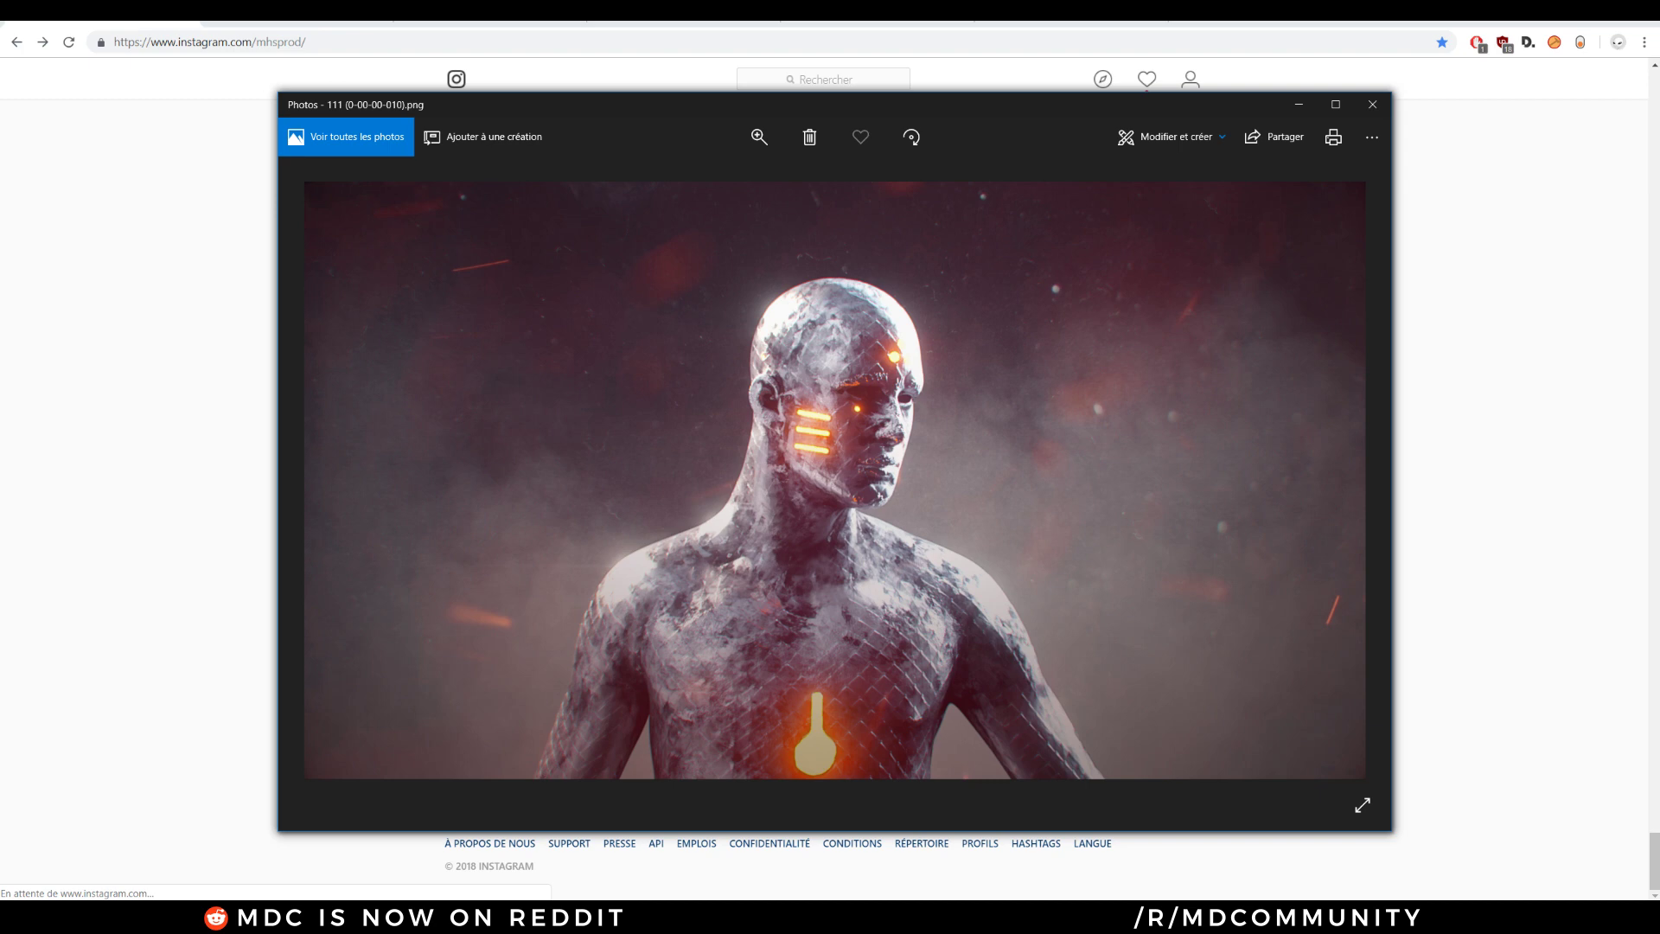
scroll(1010, 416, "down", 1)
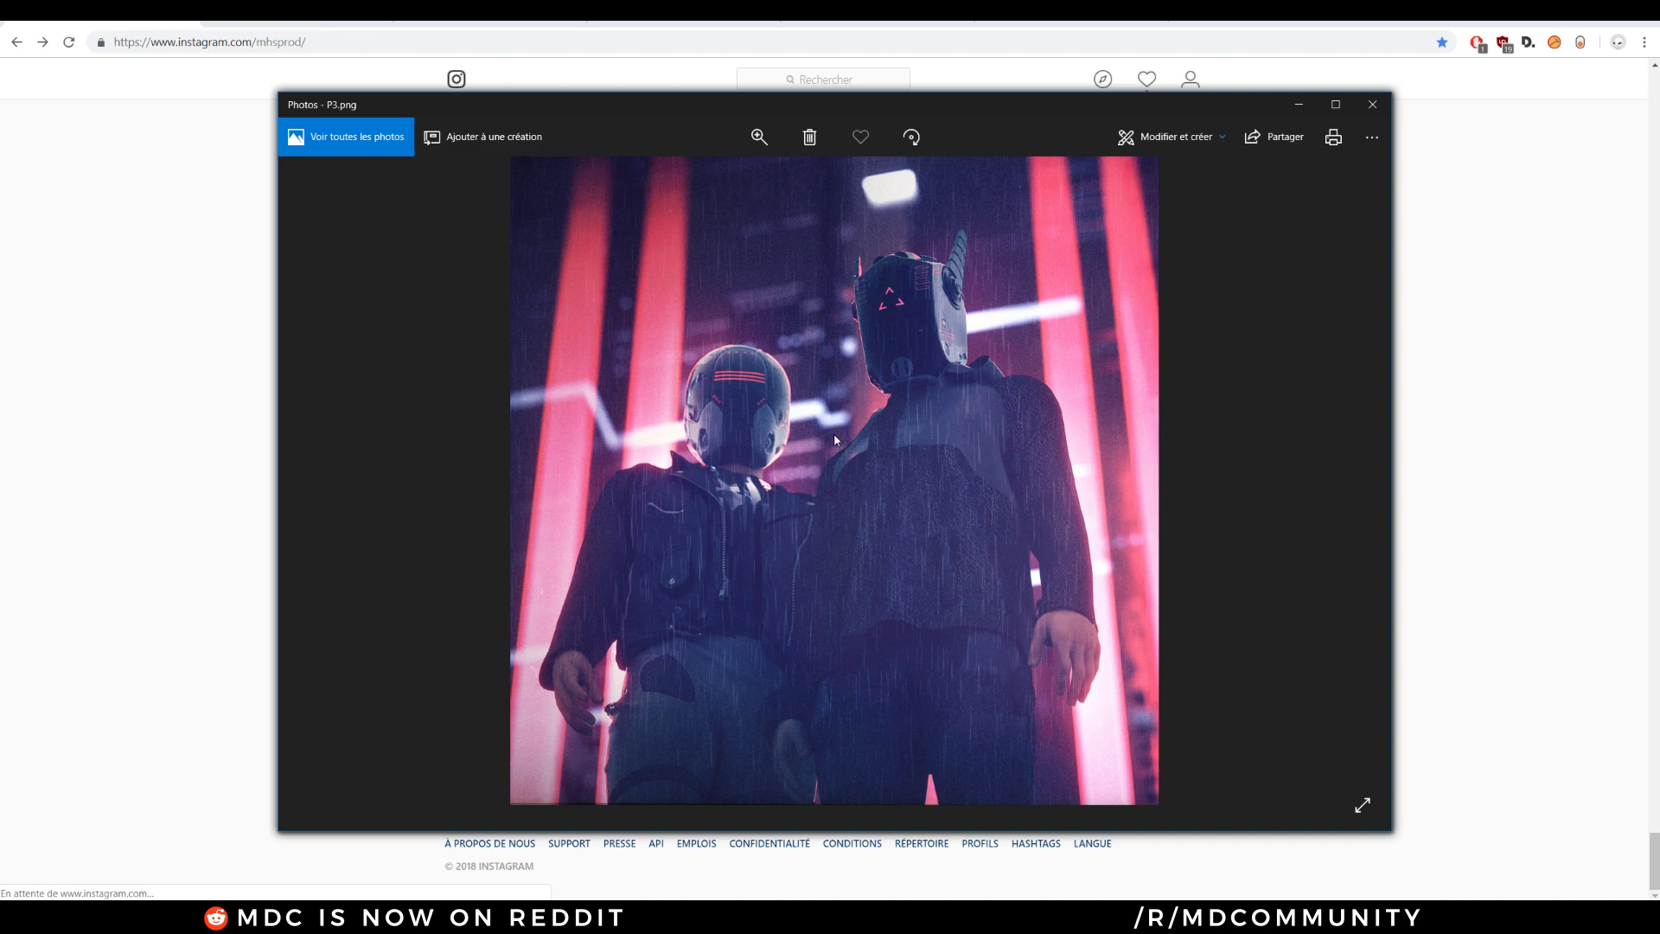
left_click(1372, 102)
left_click(1371, 104)
left_click(1382, 107)
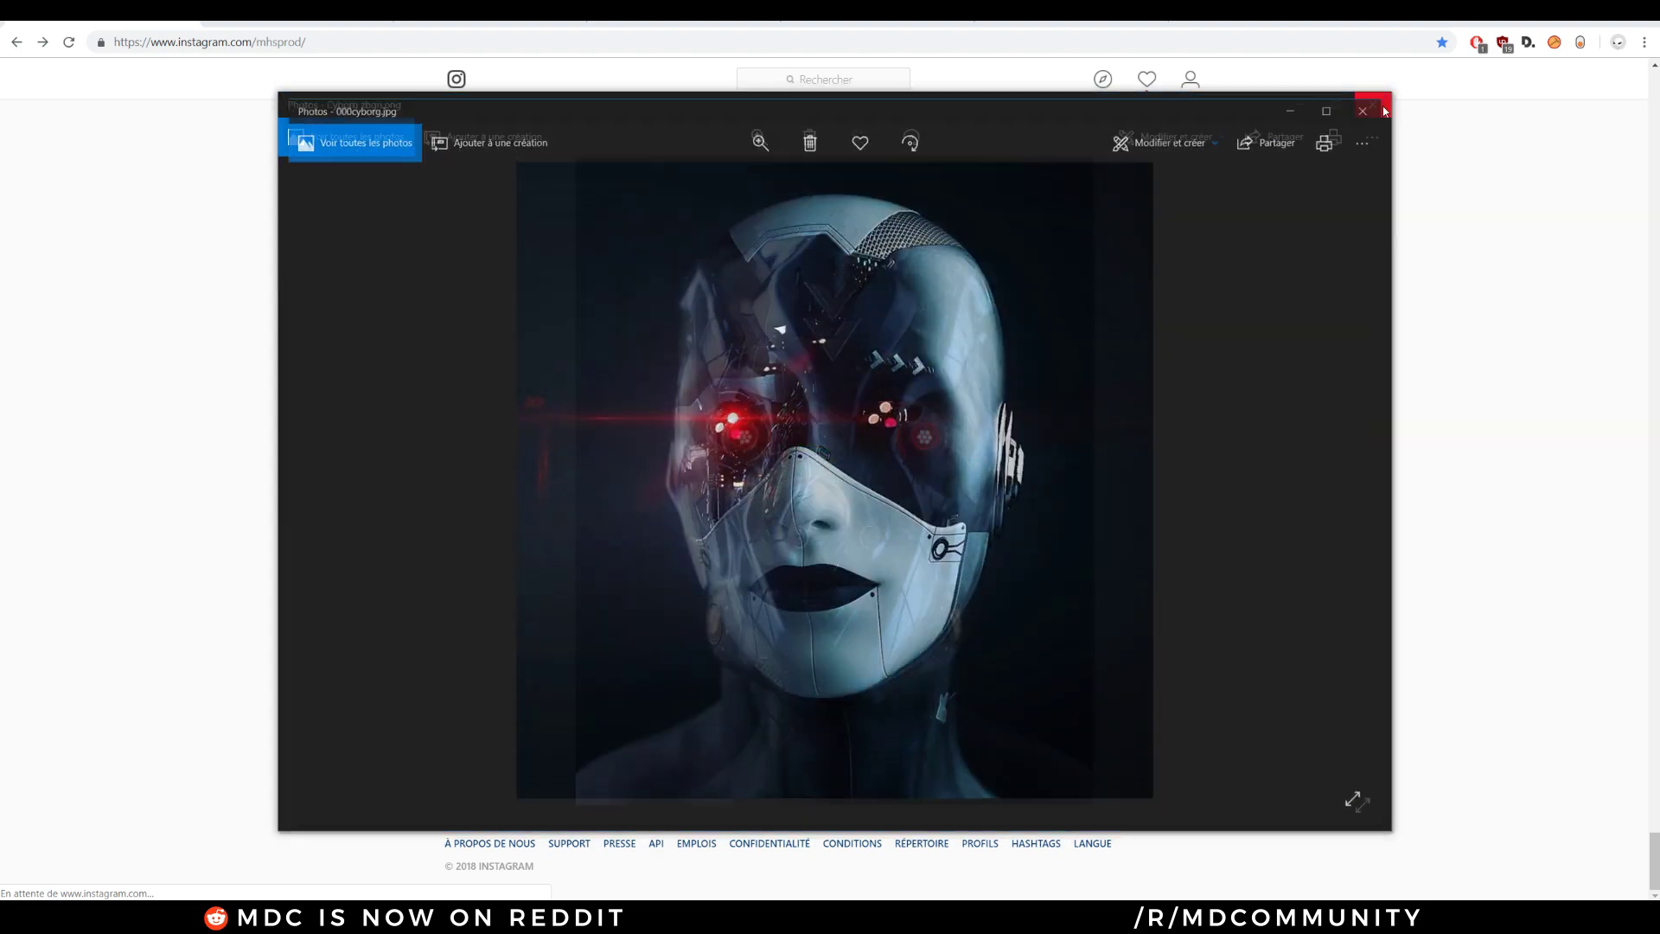
left_click(1384, 111)
left_click(1380, 105)
scroll(1297, 398, "up", 6)
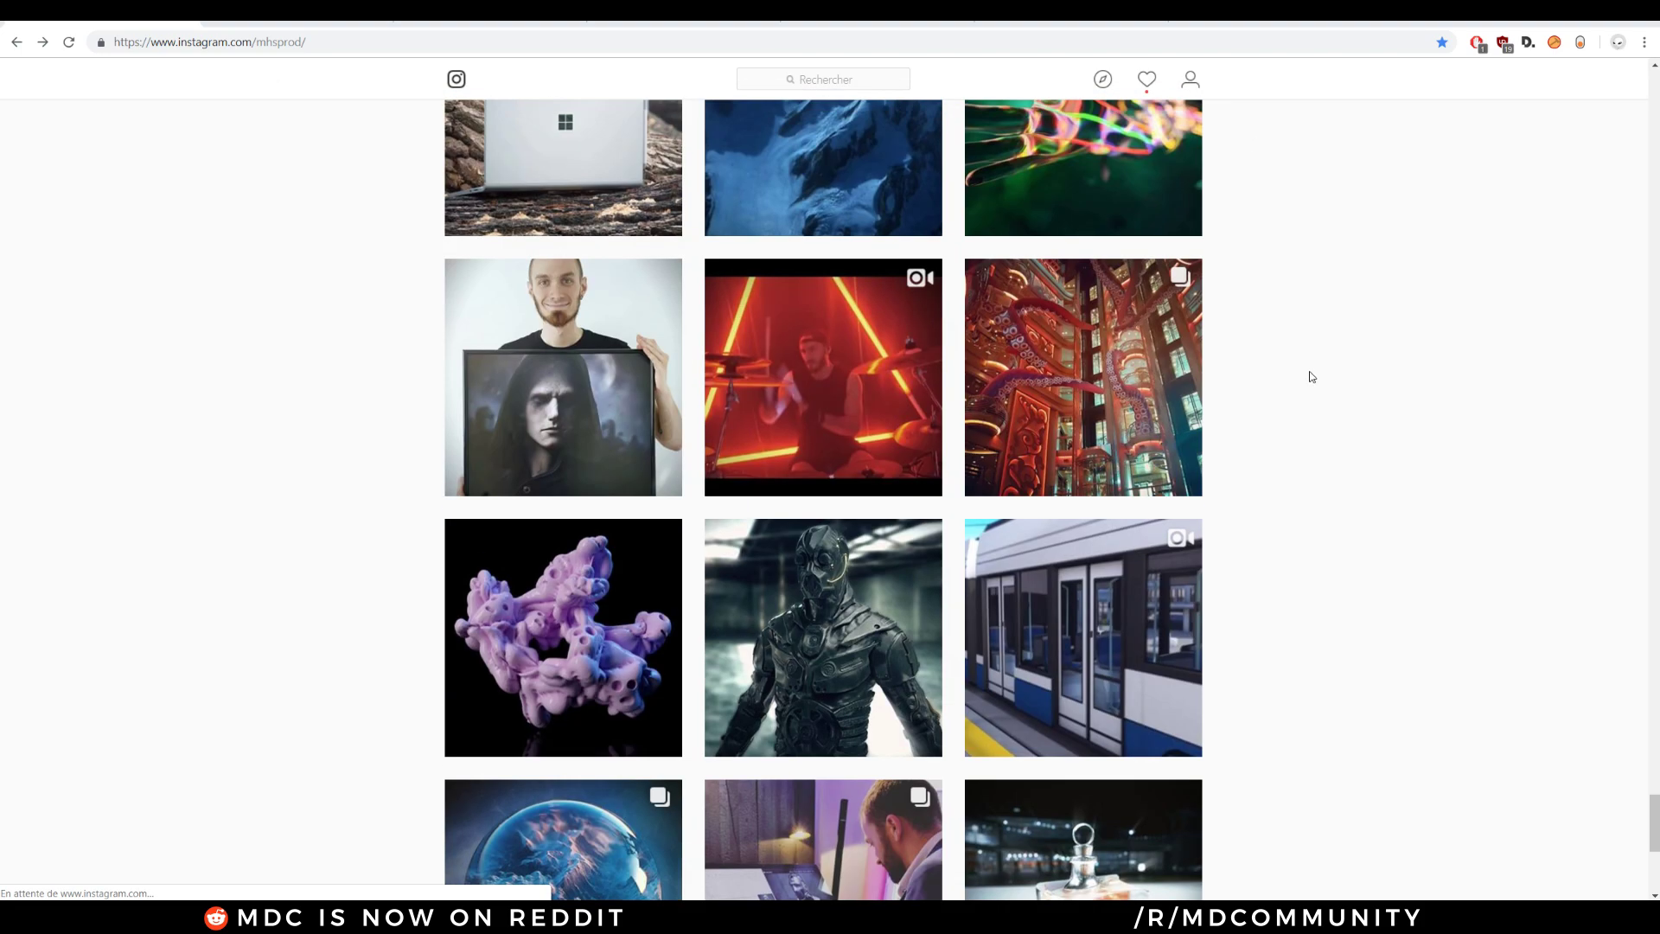
scroll(1294, 366, "up", 20)
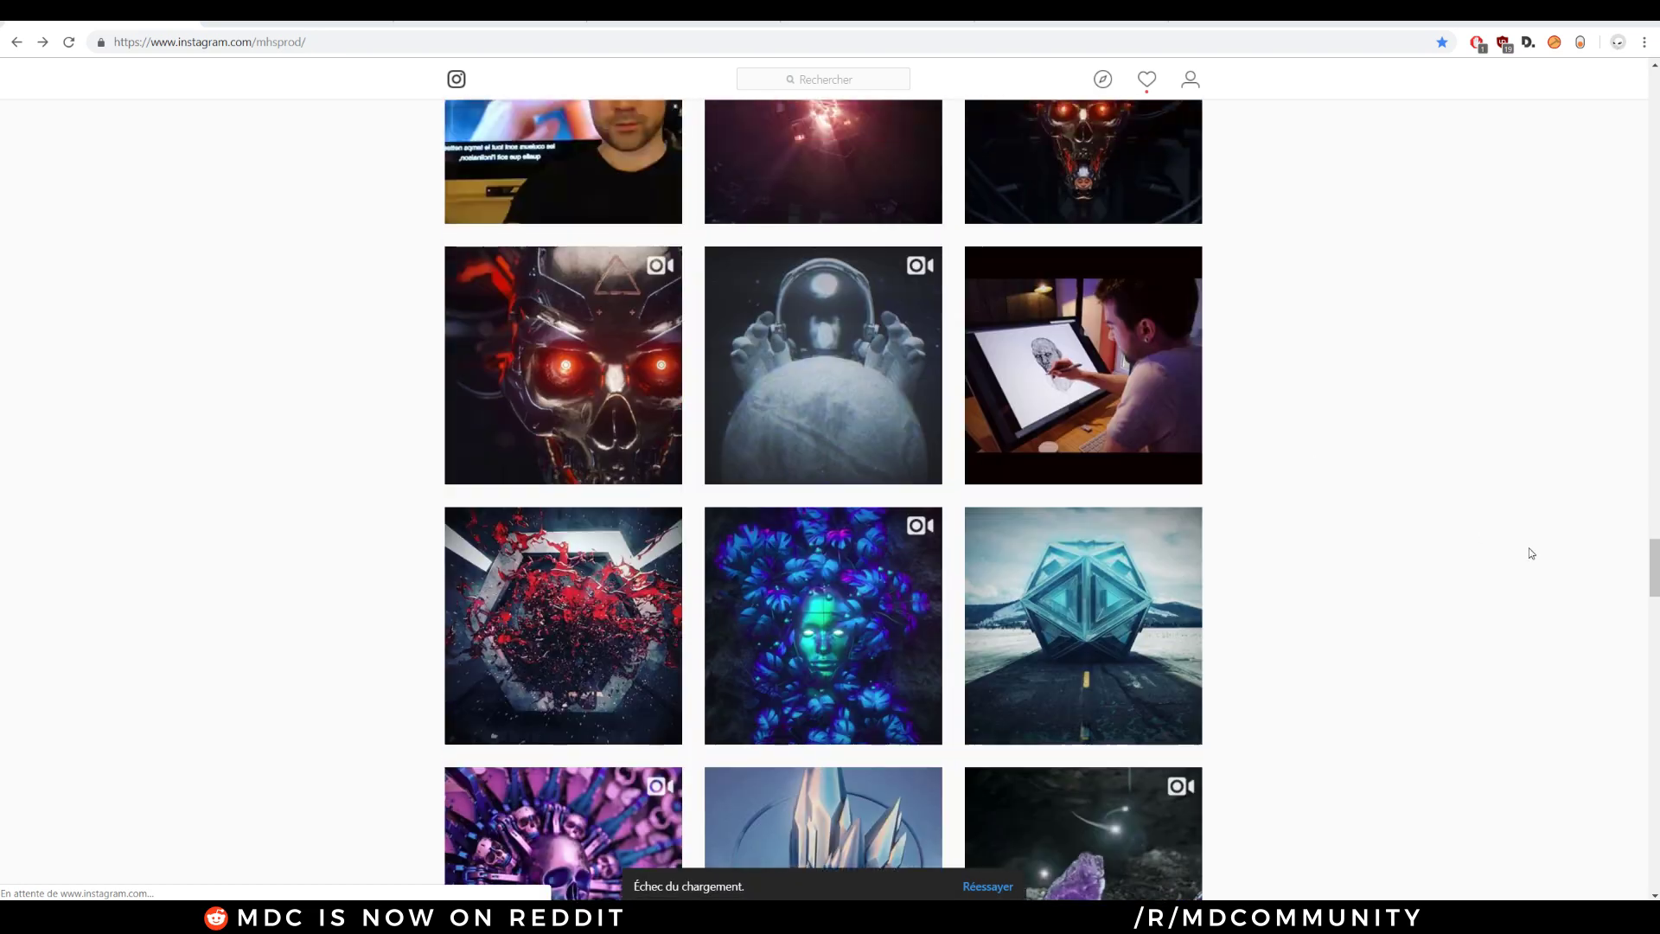
scroll(1532, 553, "up", 20)
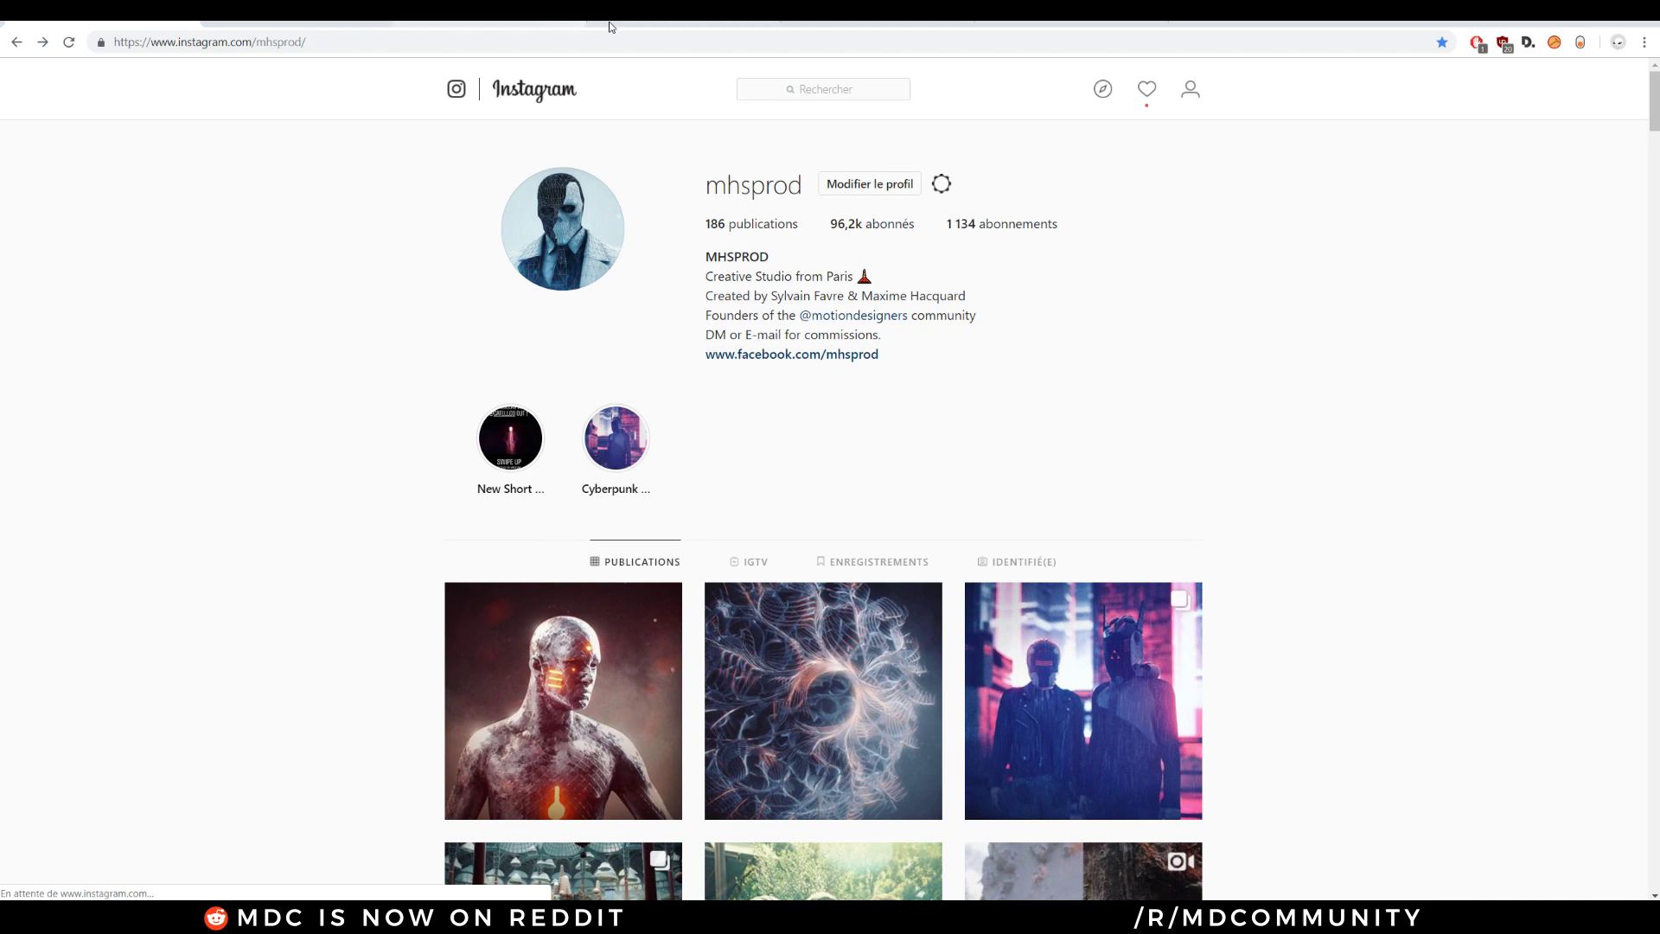
Search the Motion Designers Community YouTube channel for "substance" and look over the related tutorials
left_click(610, 26)
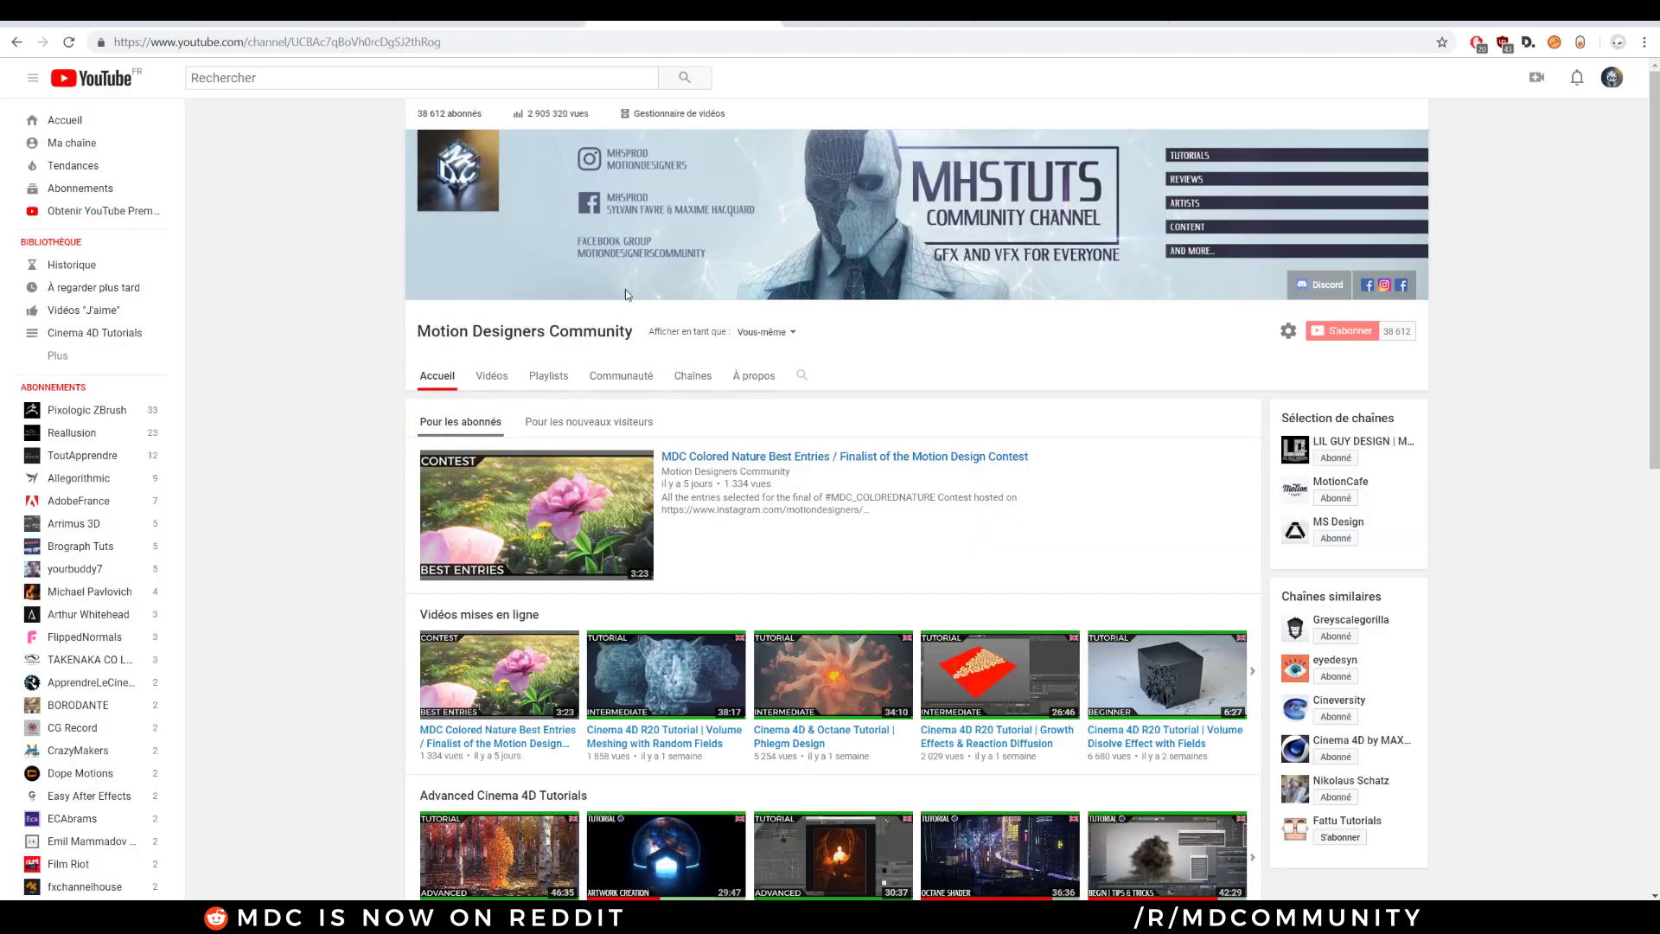
left_click(801, 375)
type("substanance")
key("Return")
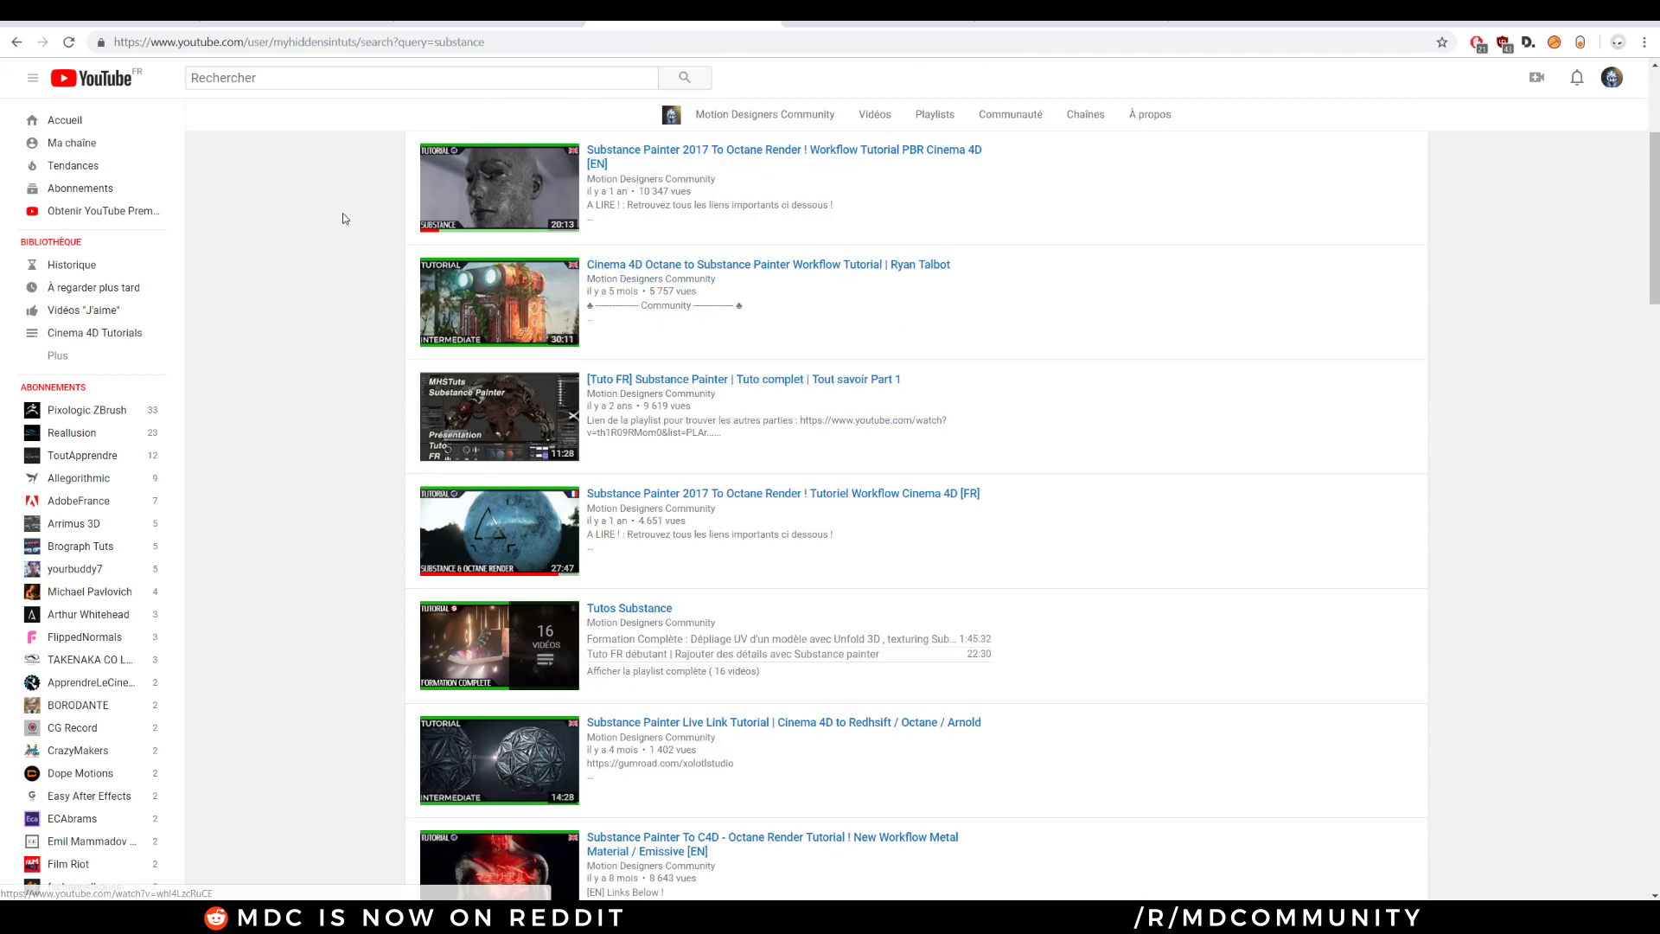
scroll(797, 211, "up", 3)
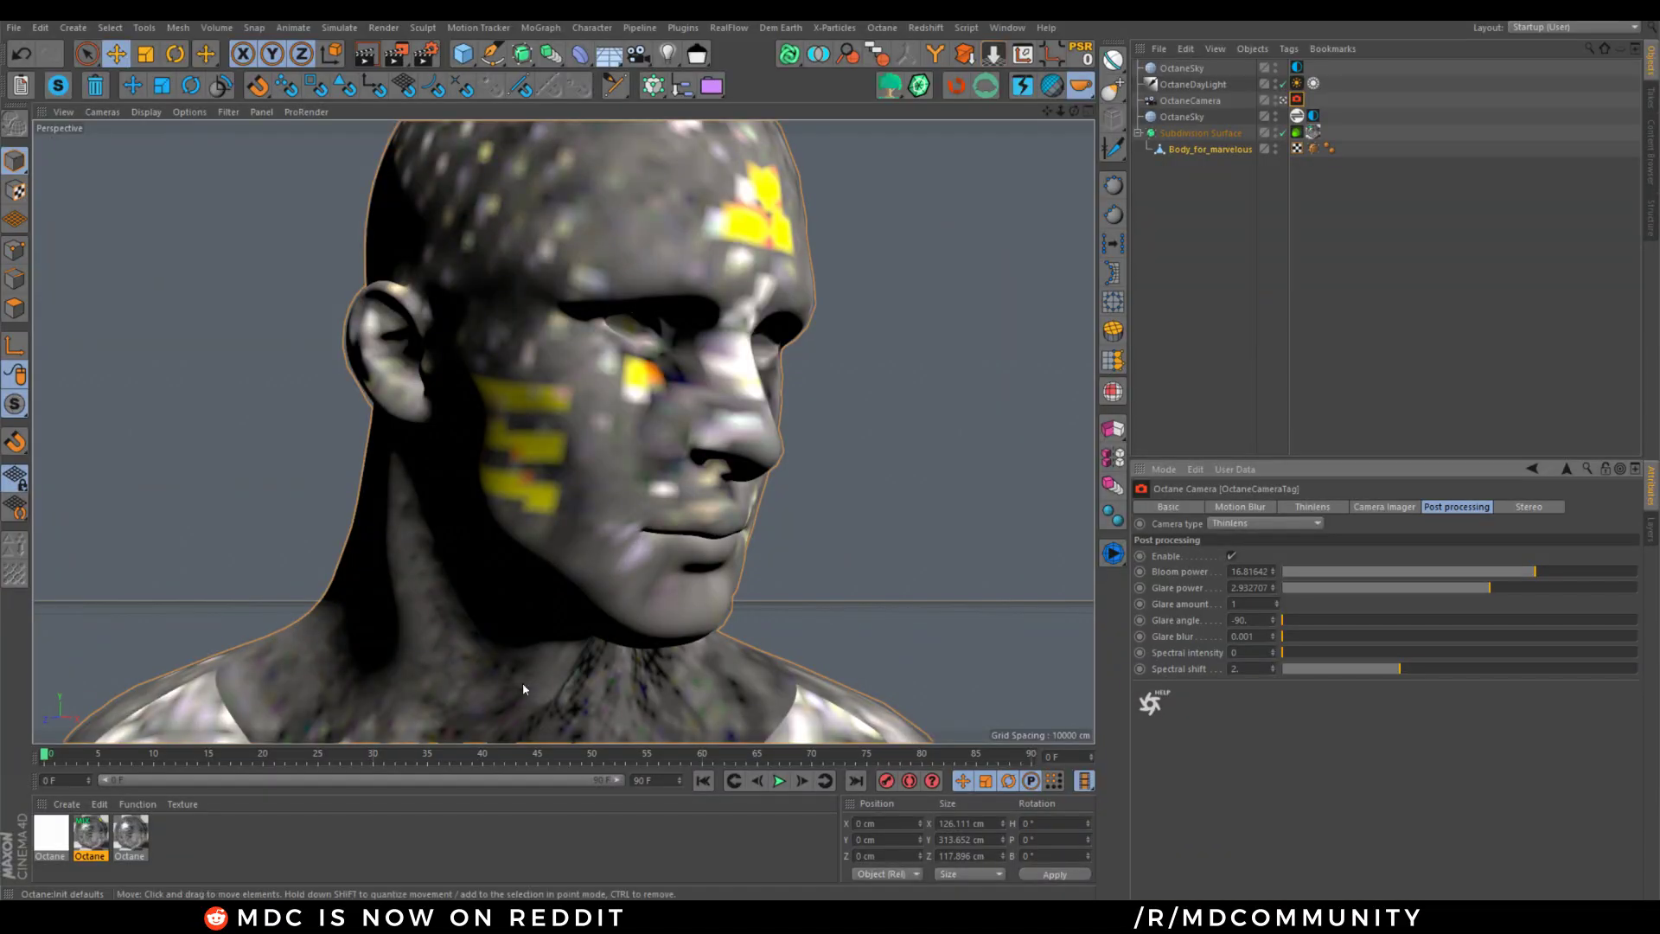
Open the Octane Mix Material's node editor in Cinema 4D and examine the node network linking its textures and emission
left_click(102, 836)
double_click(102, 837)
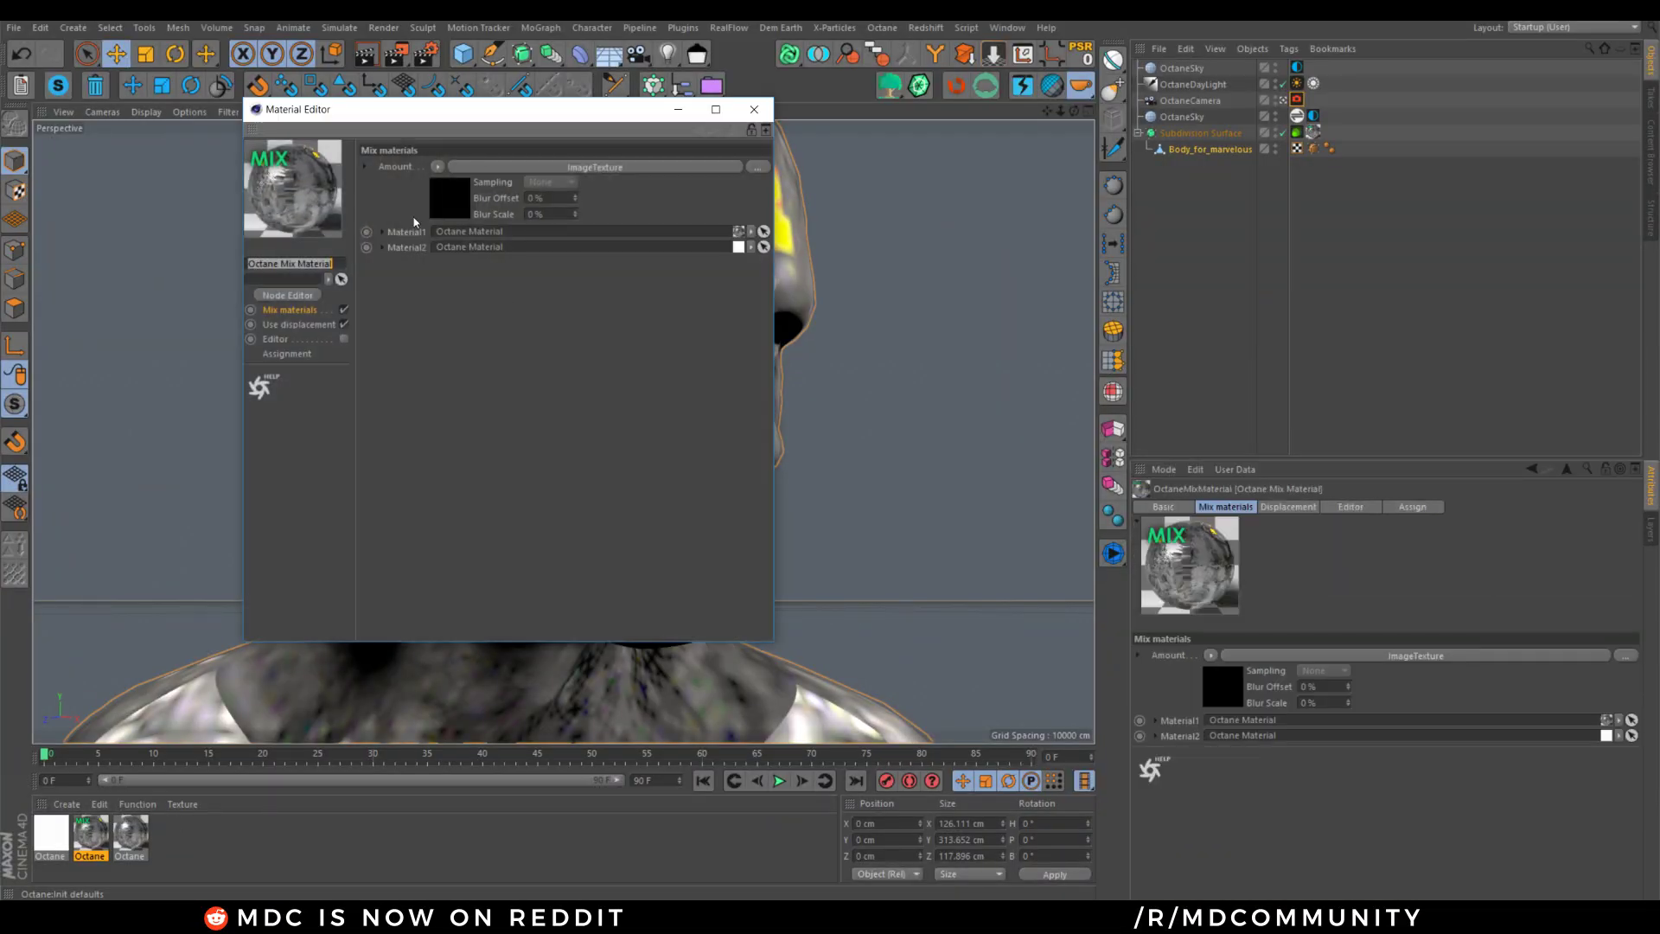
left_click(288, 295)
double_click(664, 345)
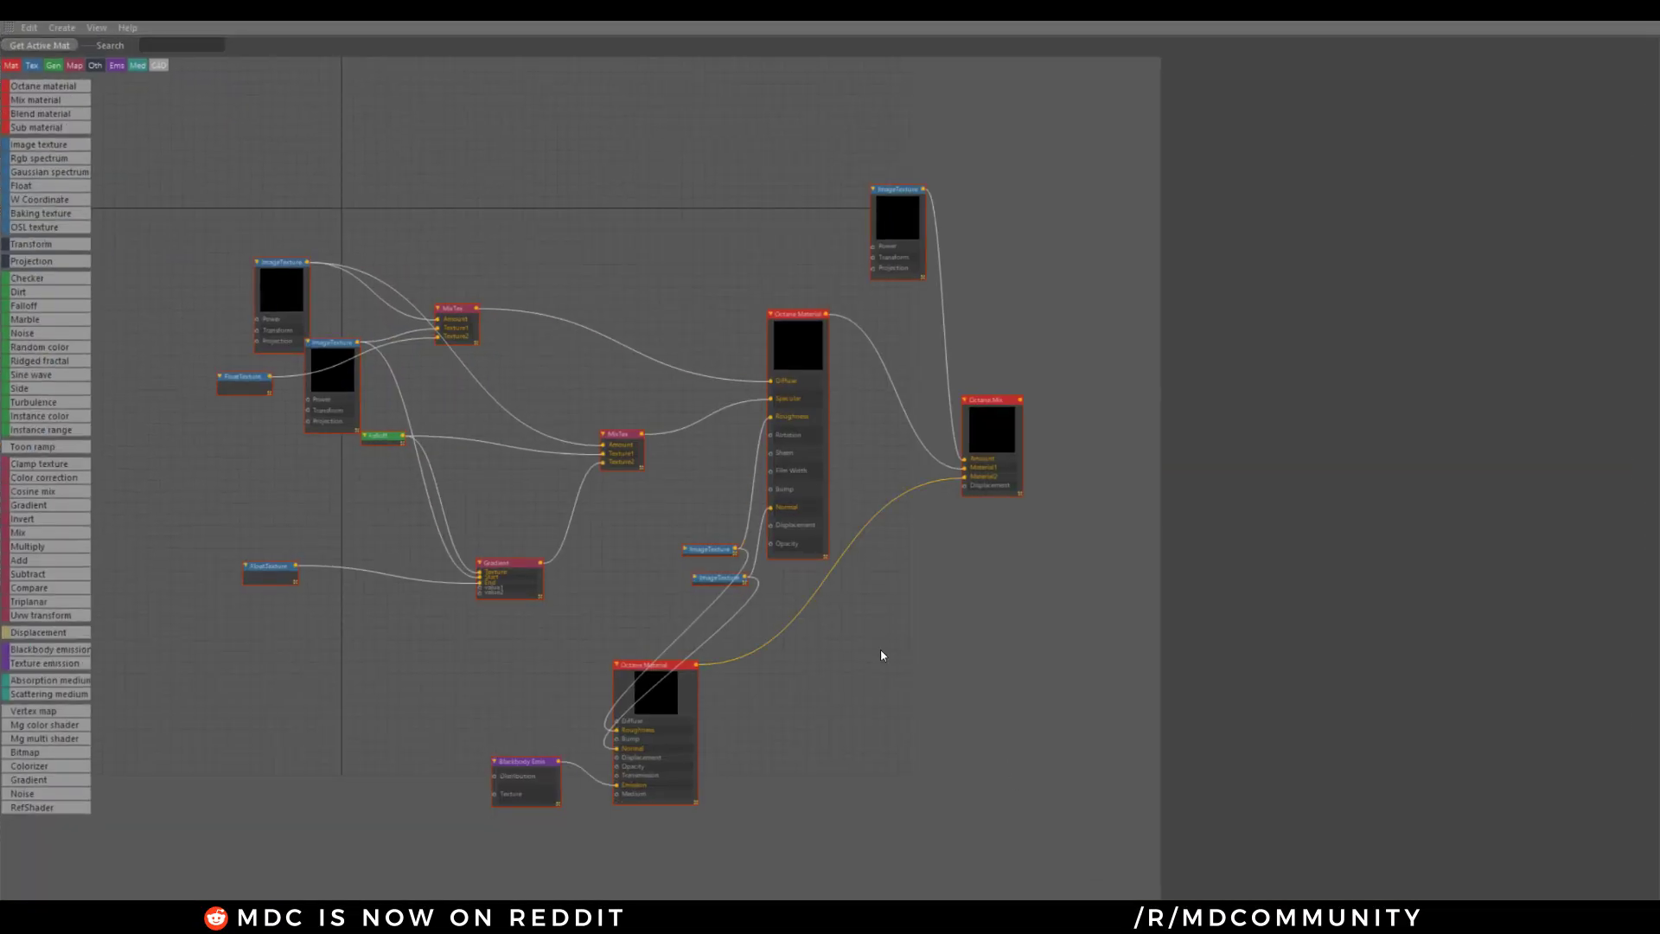
middle_click_drag(880, 650, 802, 528)
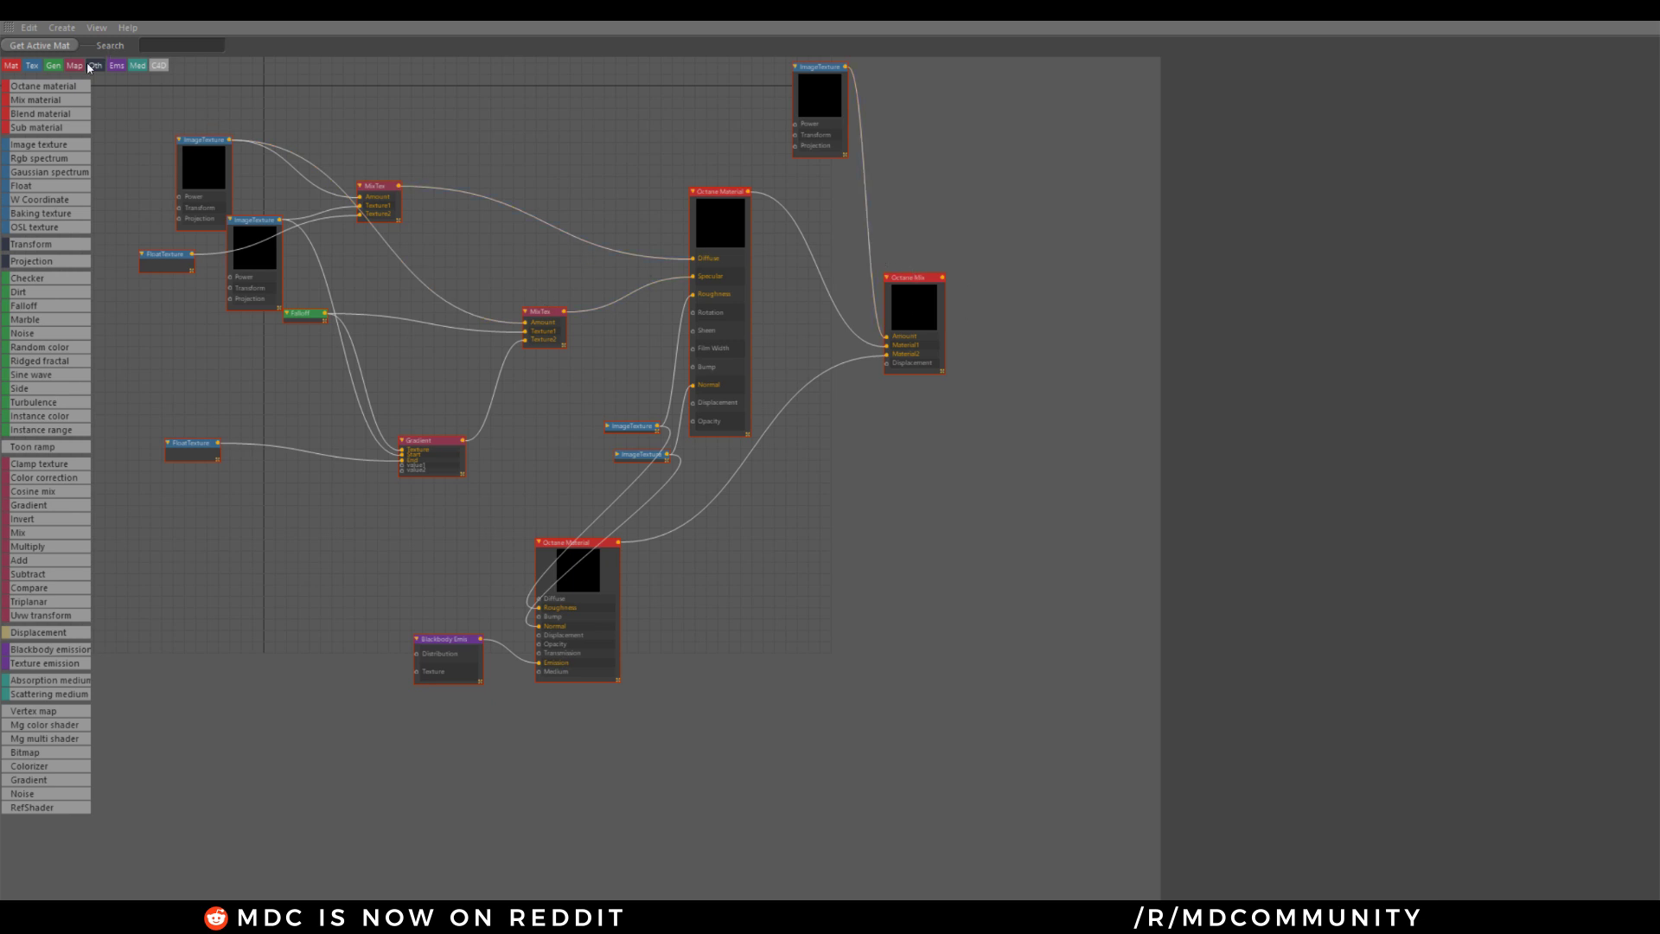
left_click_drag(167, 113, 824, 603)
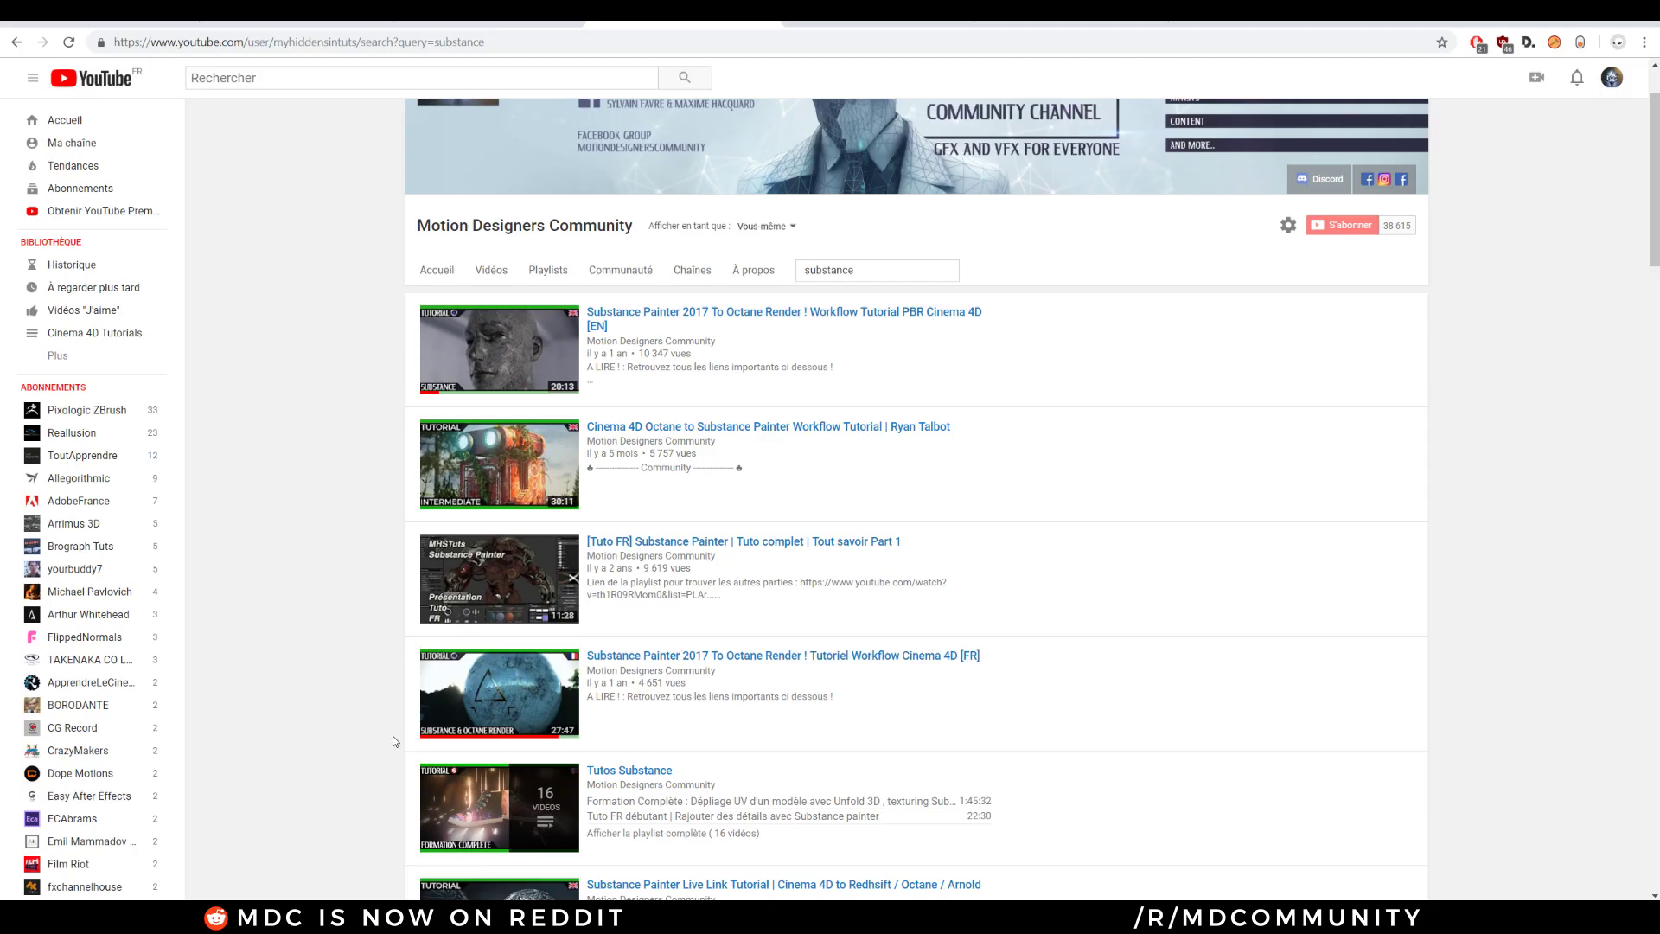
Open the YouTube video "Substance Painter To C4D - Octane Render Tutorial ! New Workflow Metal Material / Emissive [EN]" and skim through its sections
scroll(1030, 481, "down", 4)
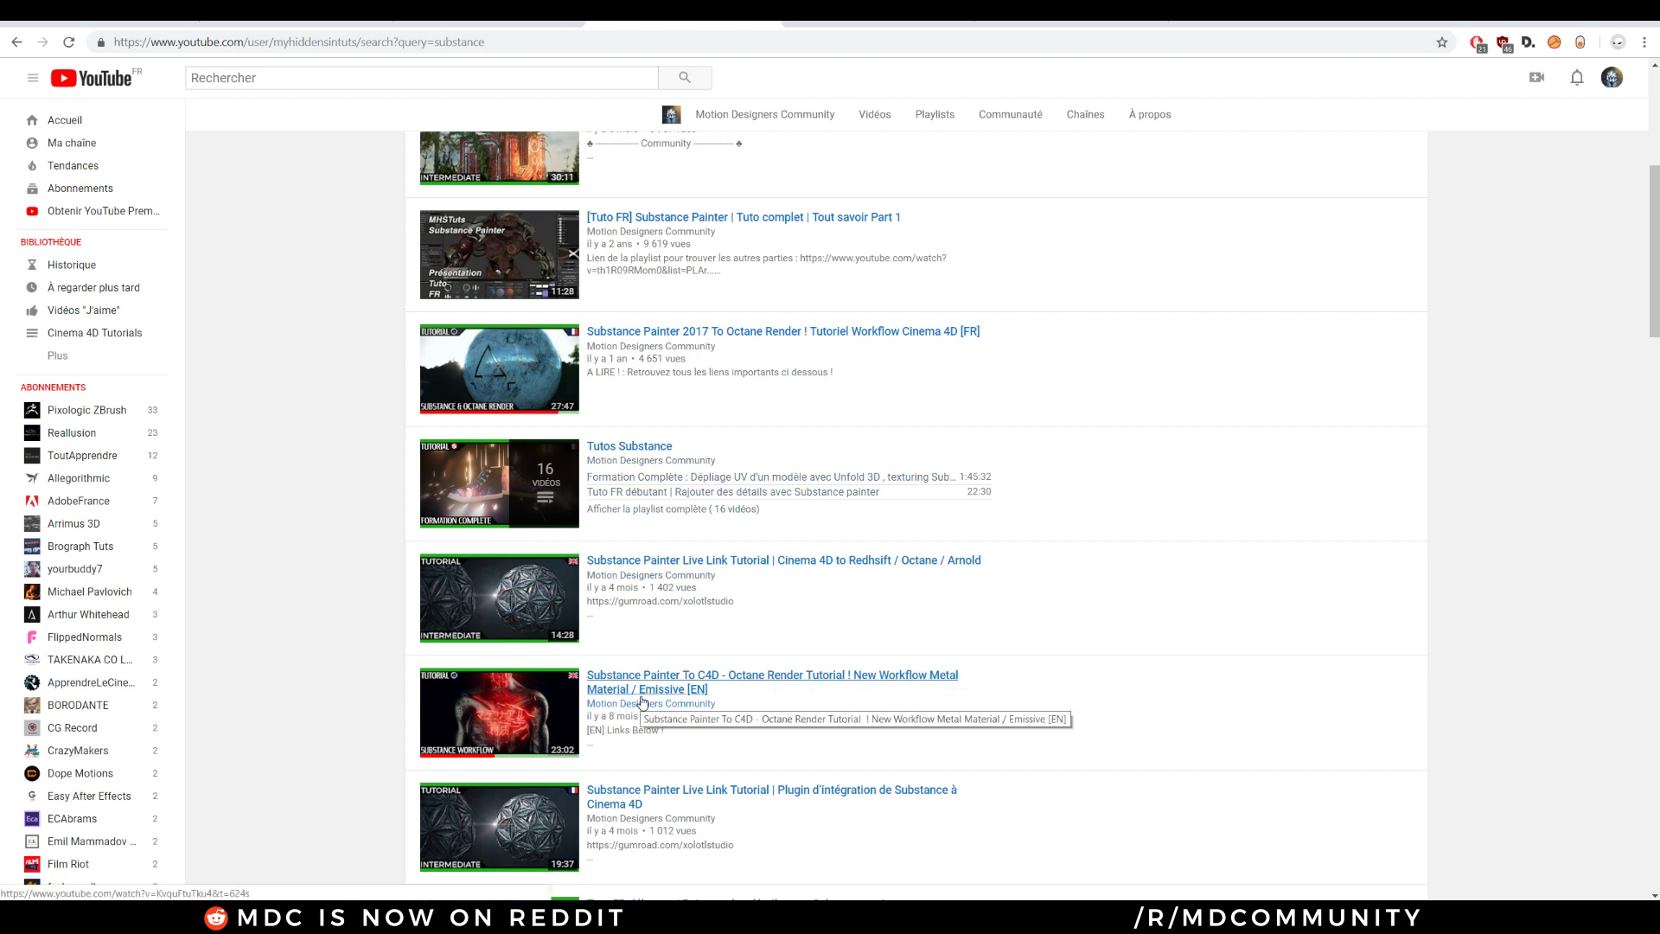
left_click(772, 676)
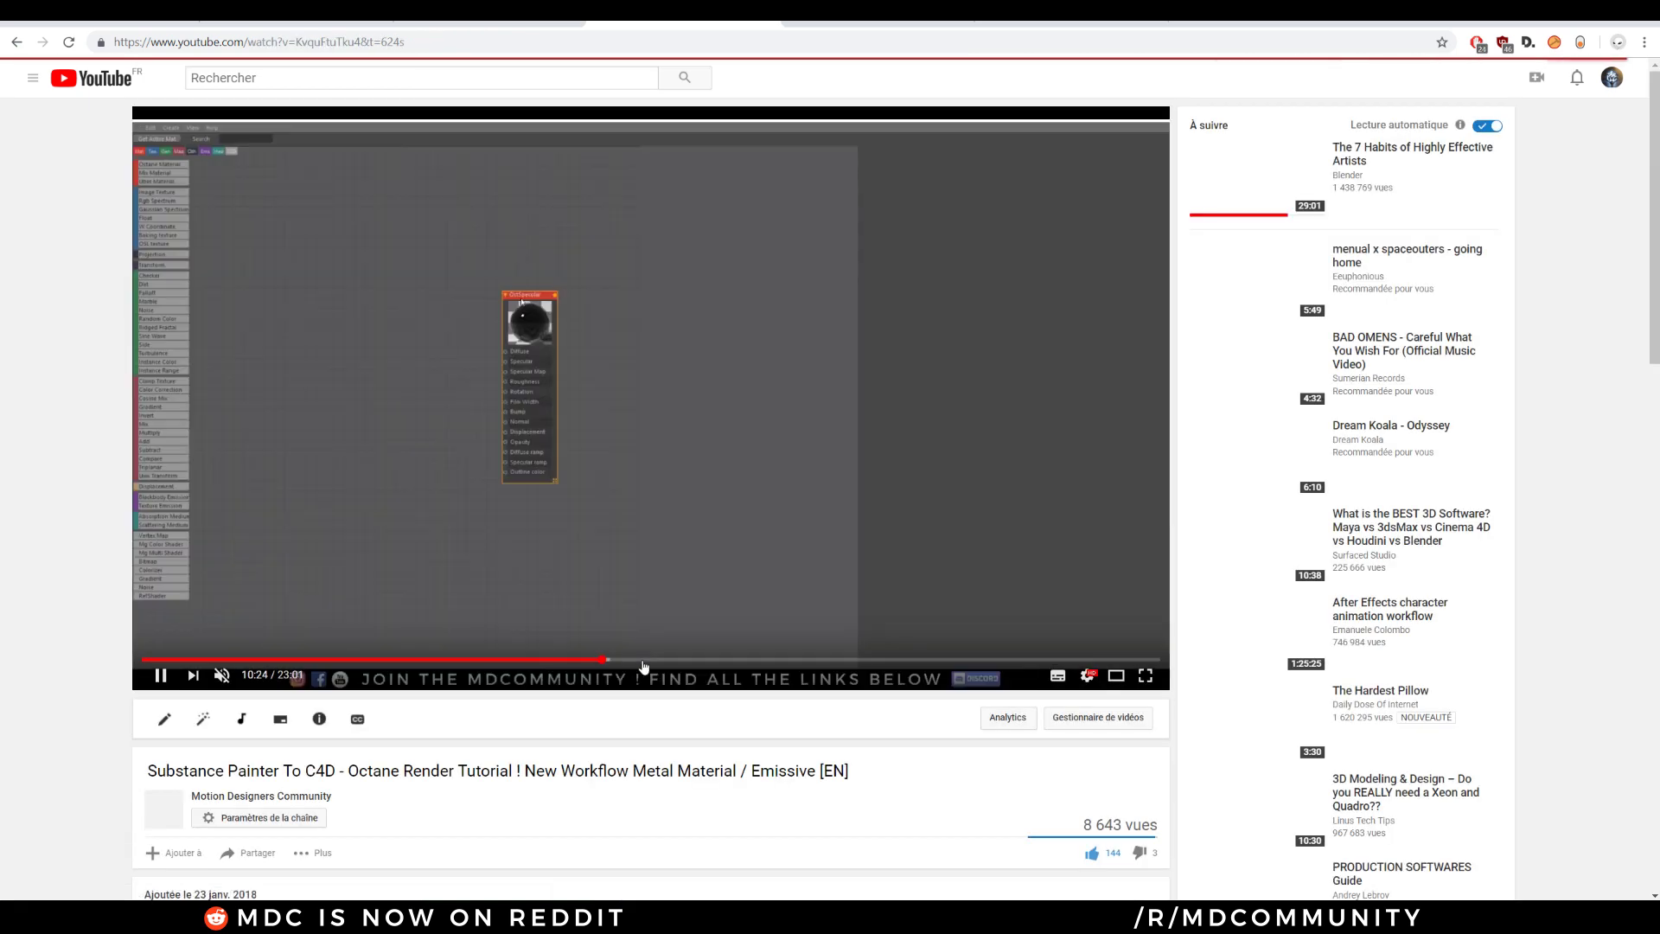
left_click(703, 661)
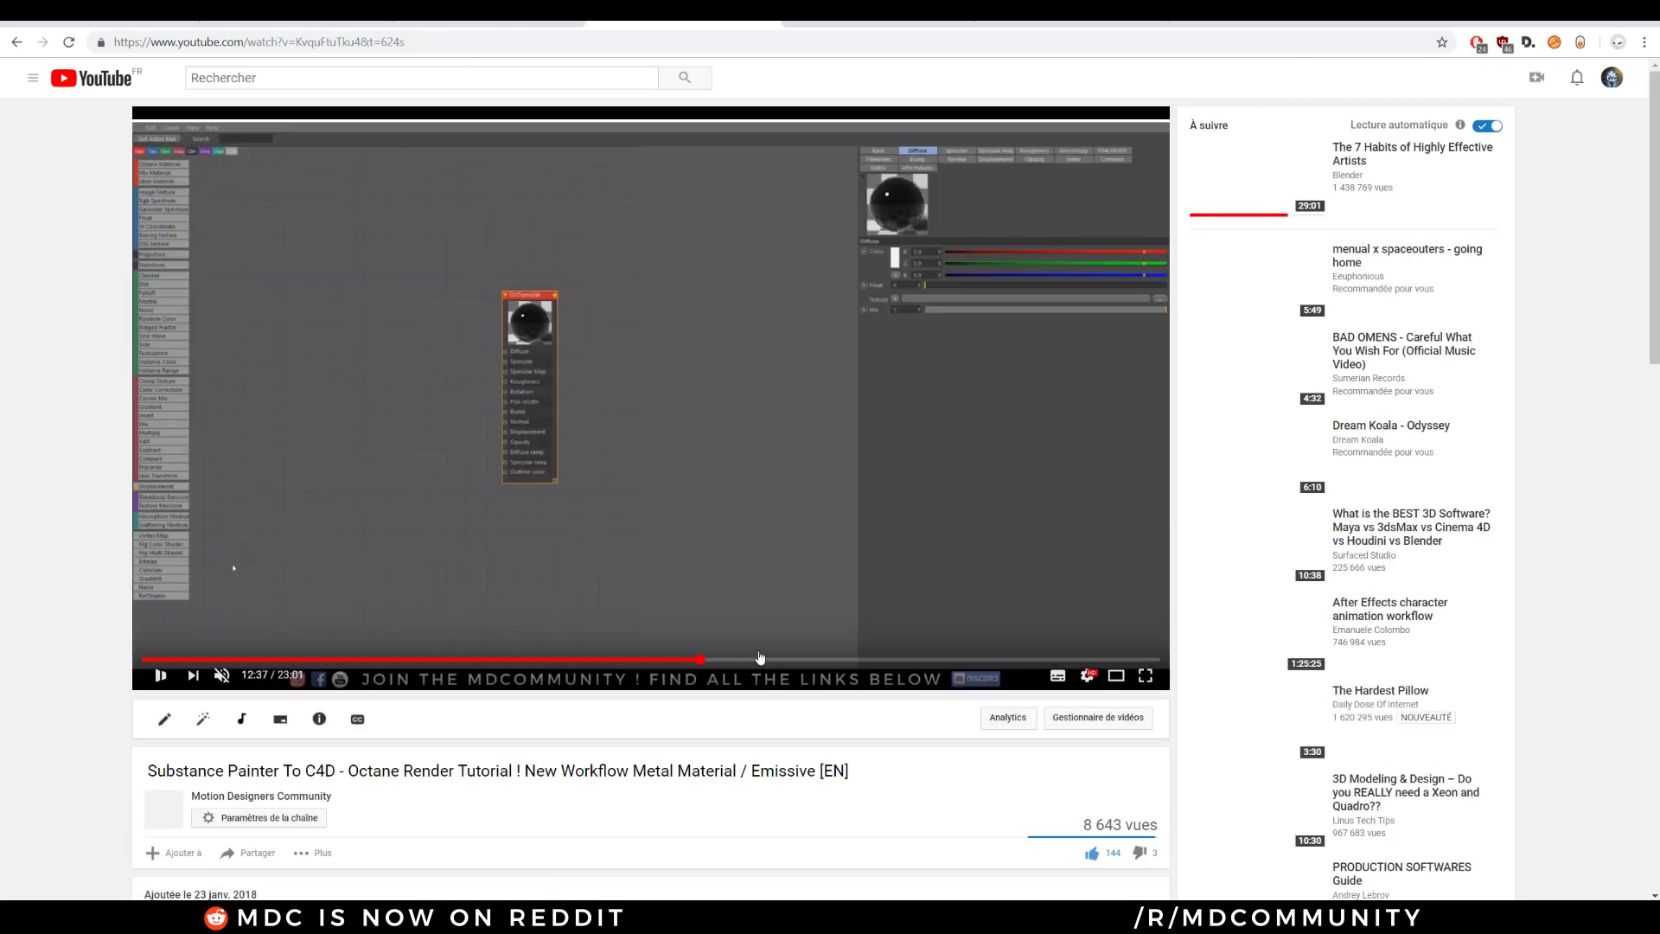
left_click(849, 660)
left_click(947, 662)
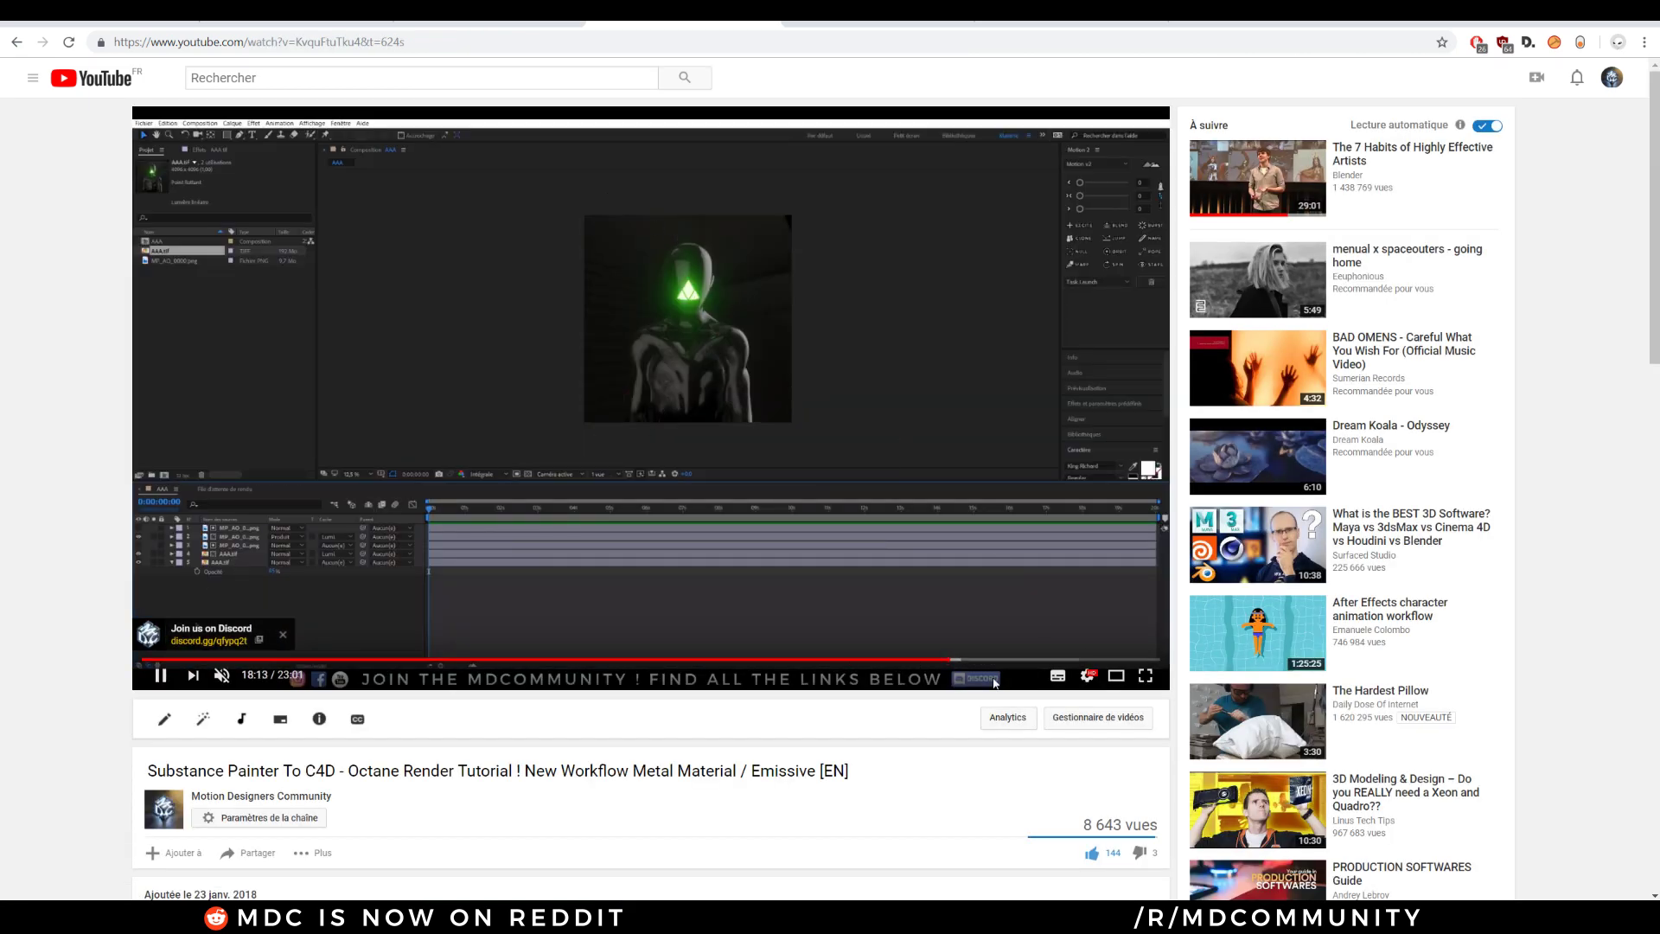
left_click(574, 661)
left_click(531, 661)
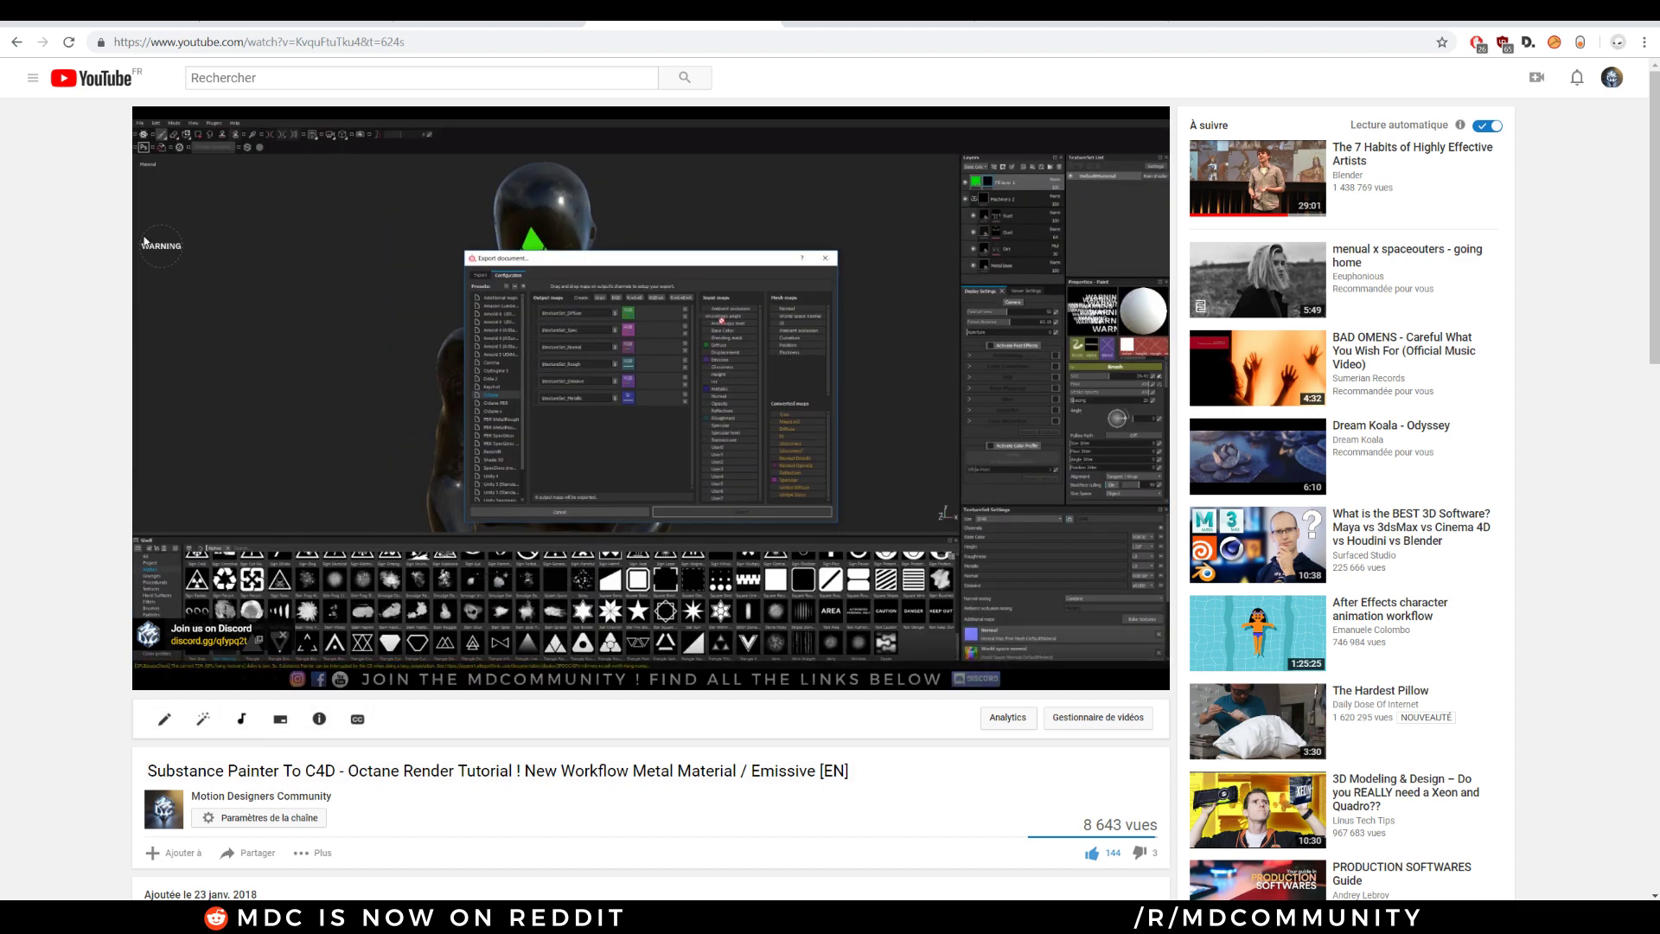
Return to the search results, open the Substance Painter Live Link Tutorial for Cinema 4D, and skim it at about 7:04 and 9:59
left_click(16, 42)
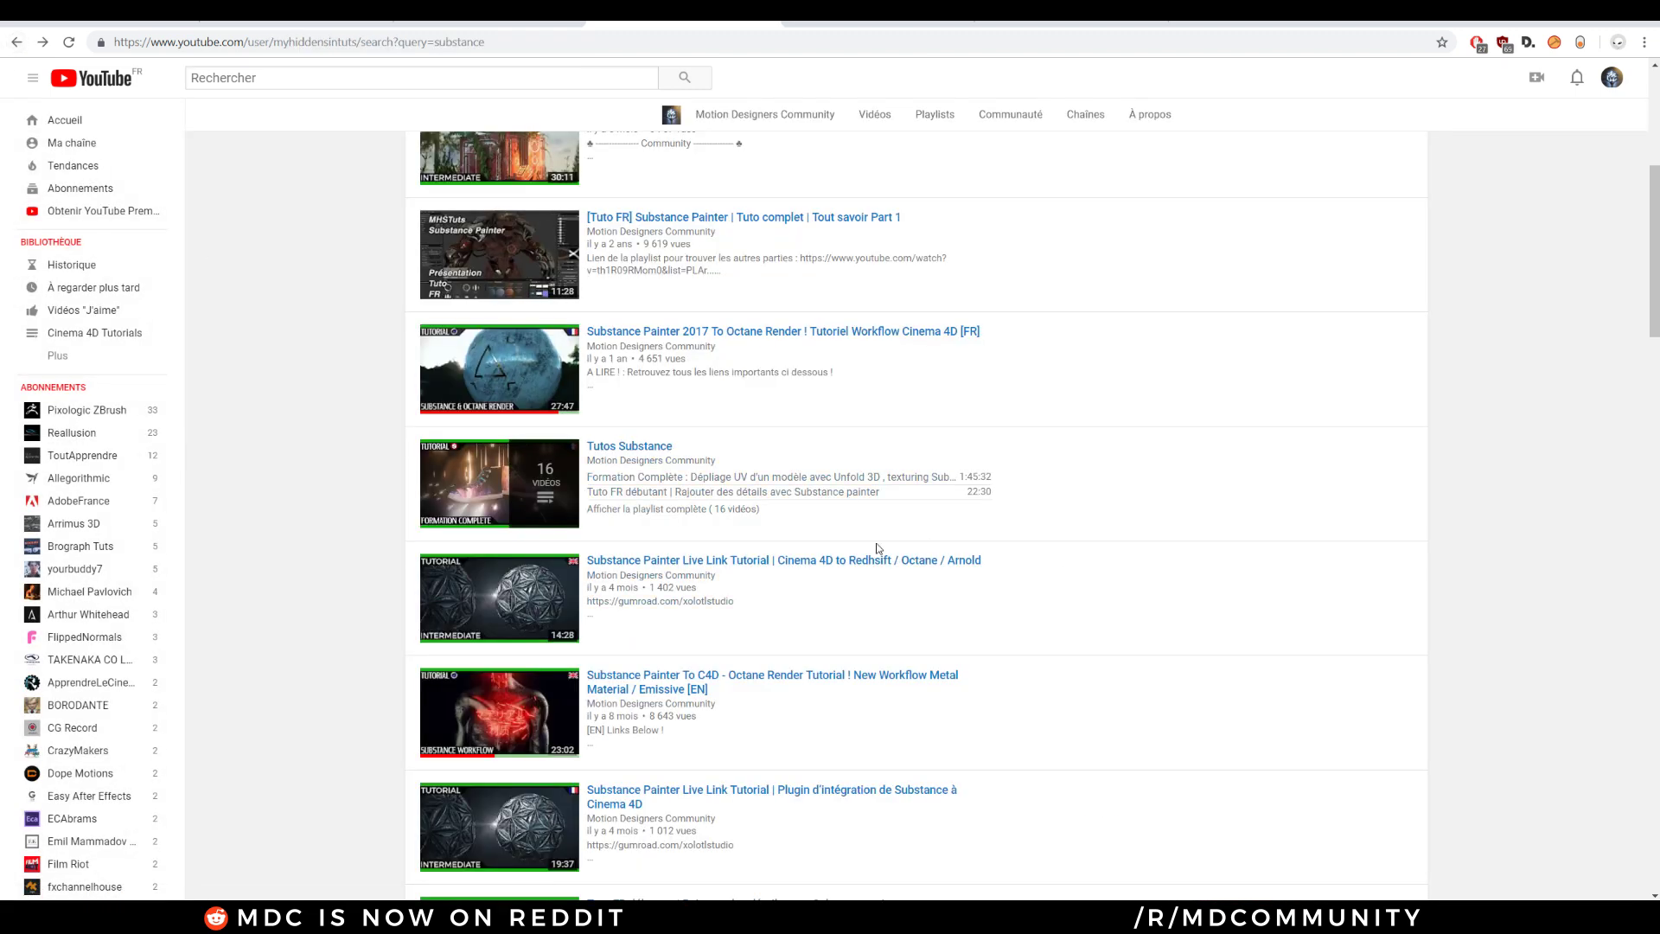
left_click(831, 566)
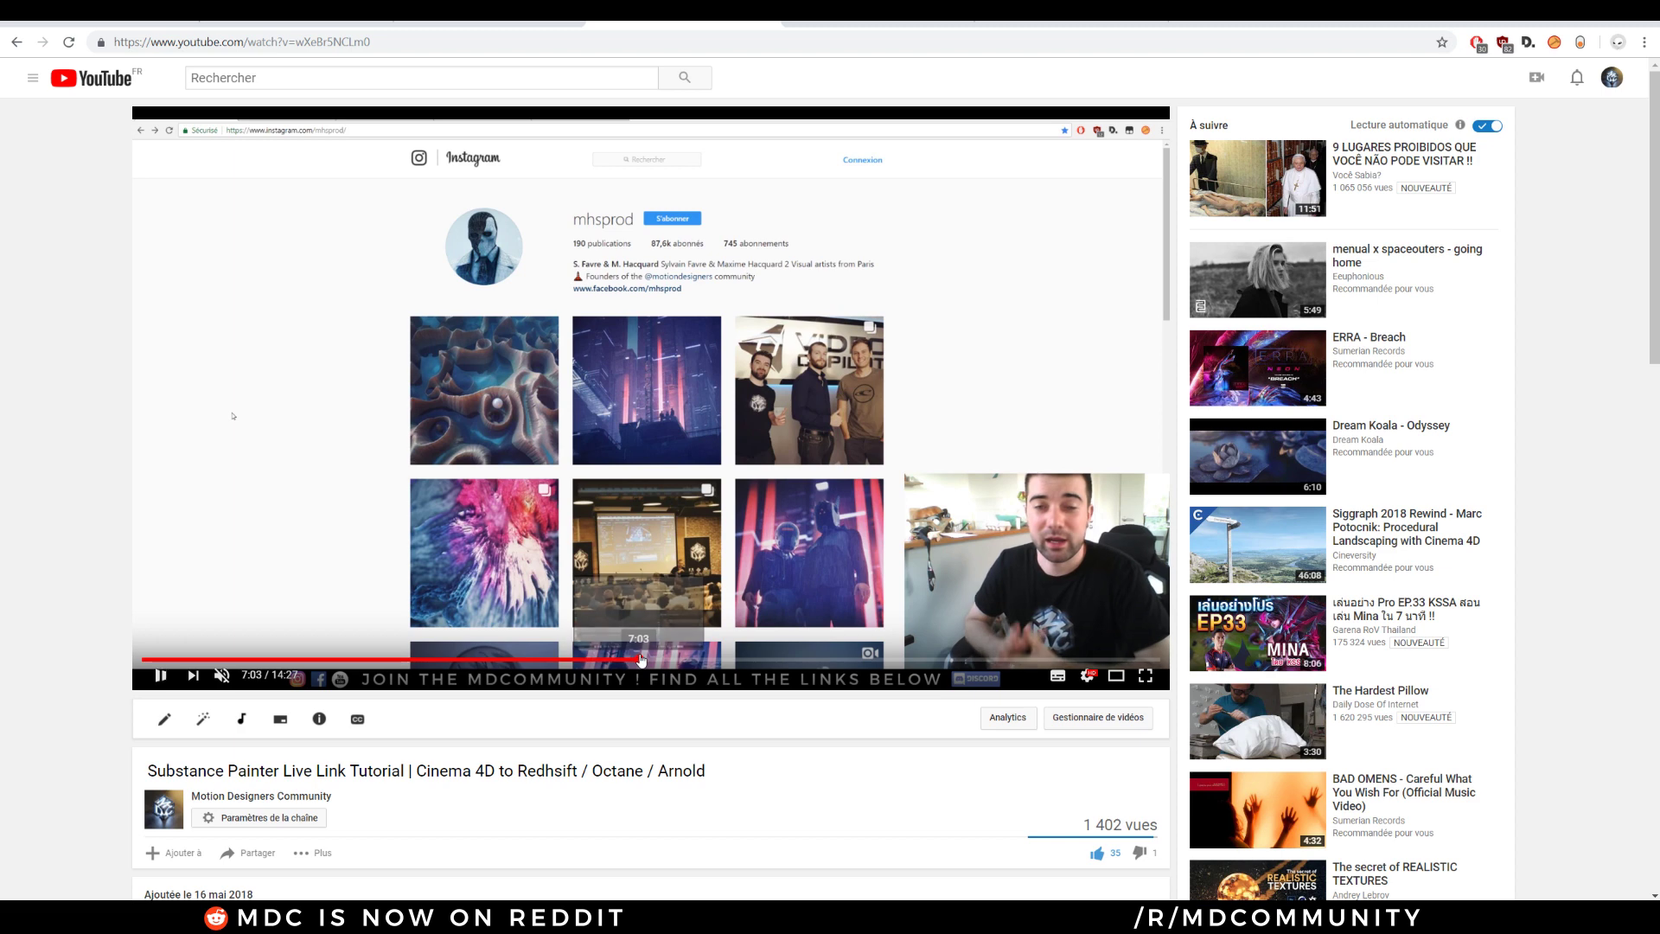
left_click(640, 659)
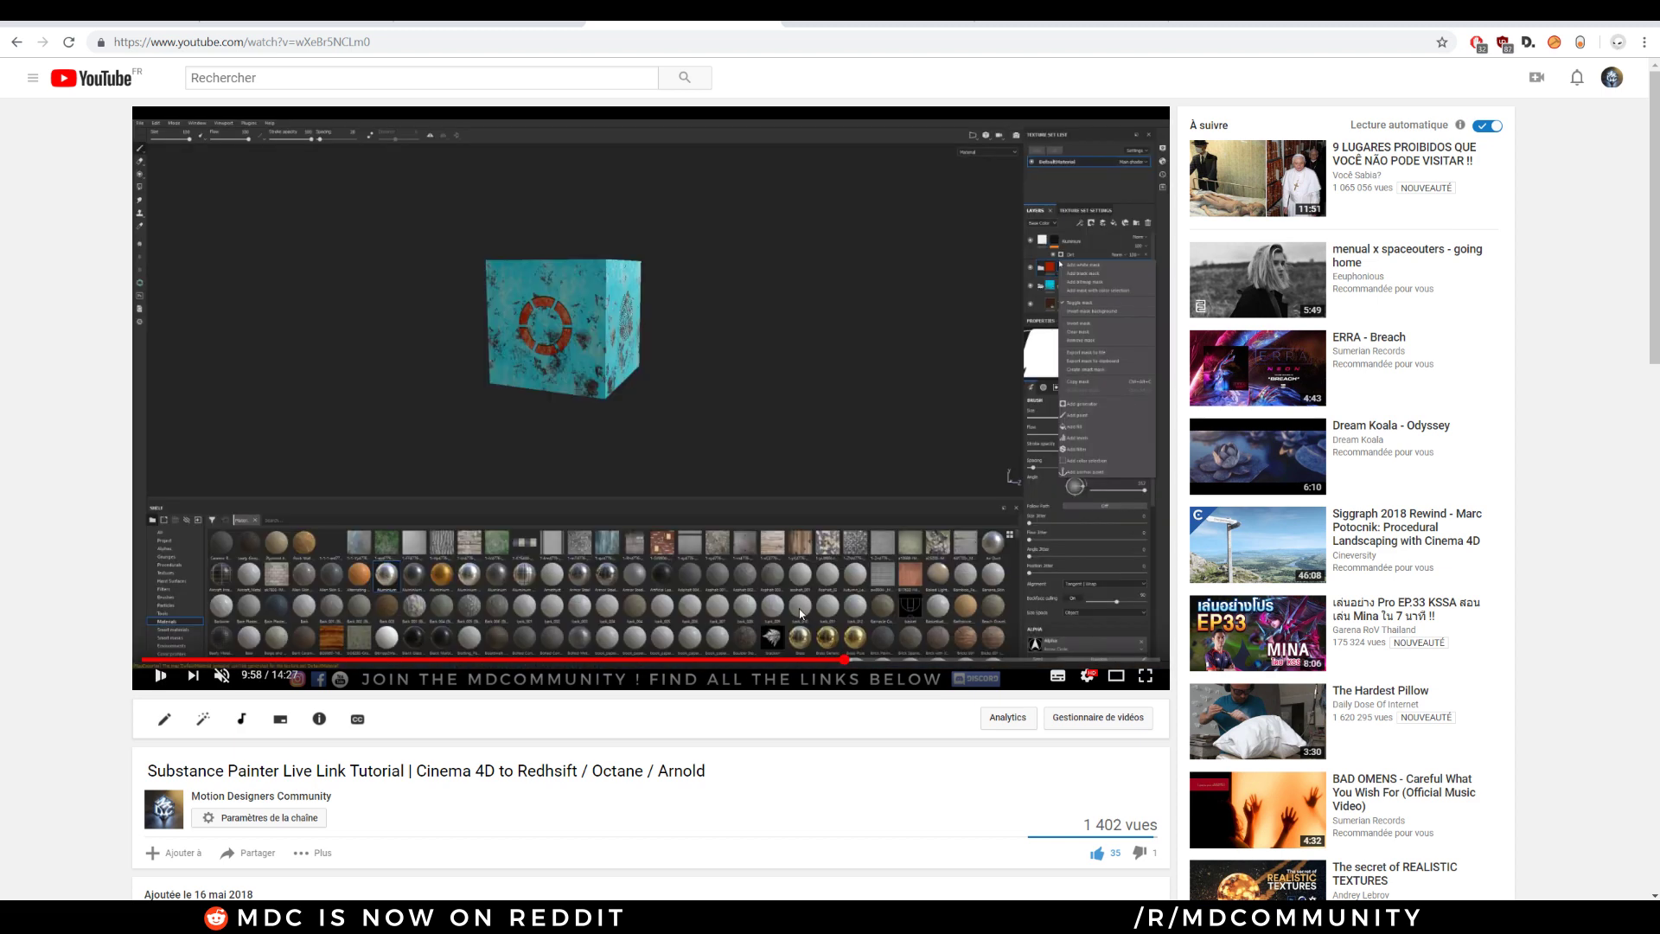
left_click(844, 660)
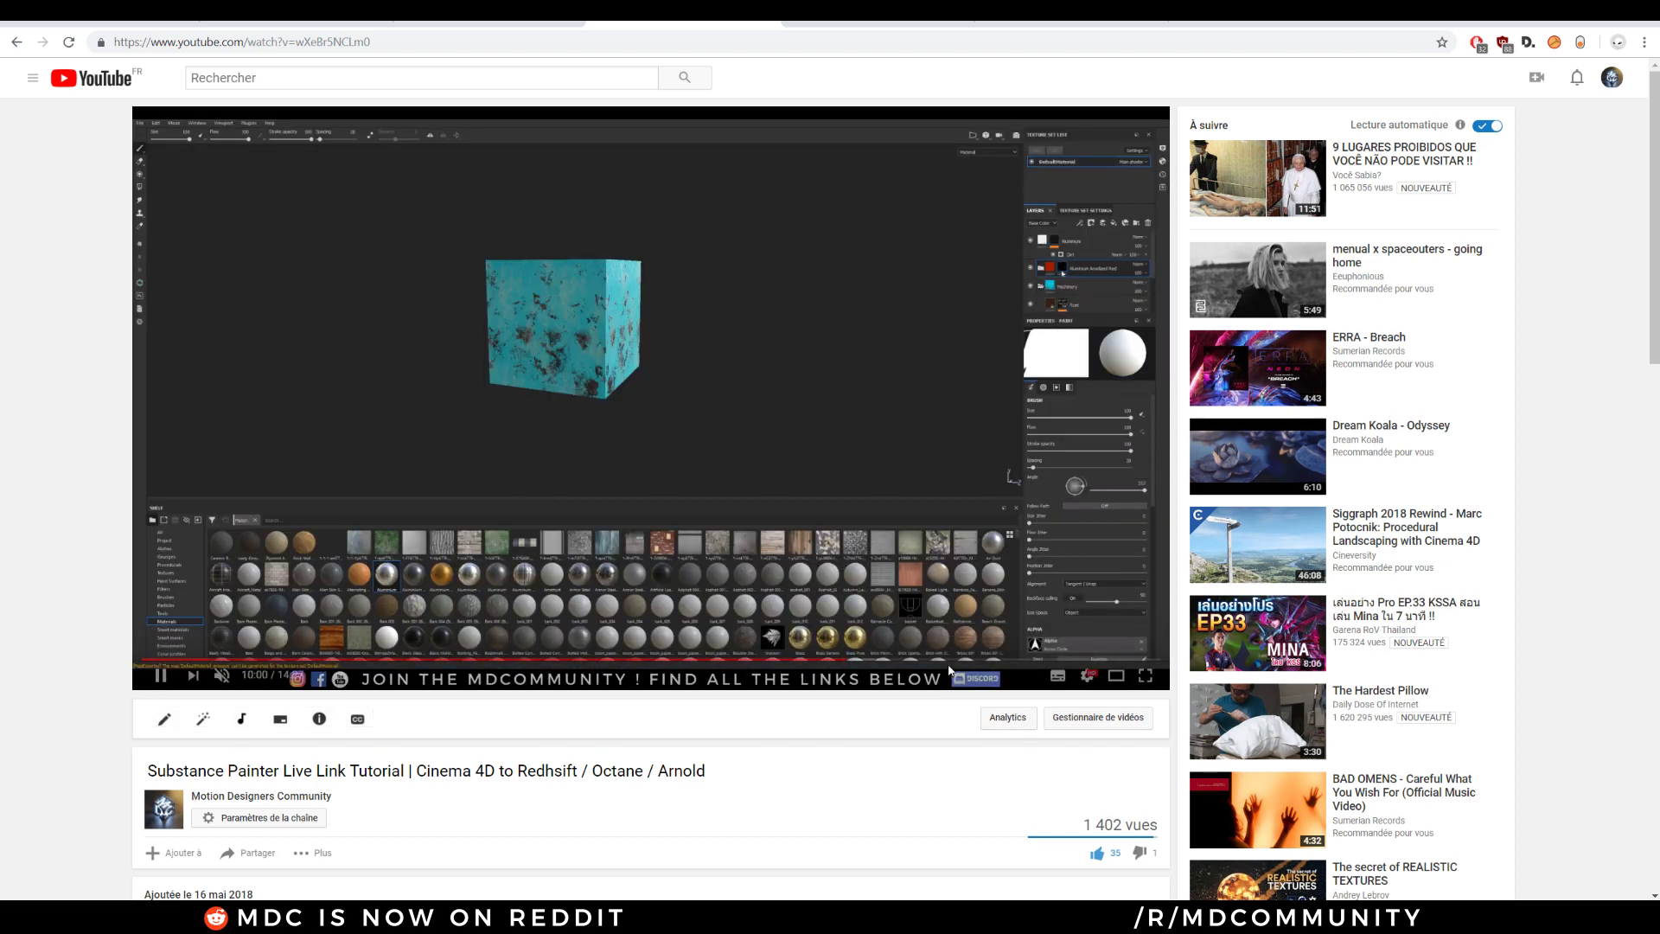
Skim the Live Link tutorial at about 11:21 and 11:54, and pause the playback
left_click(948, 662)
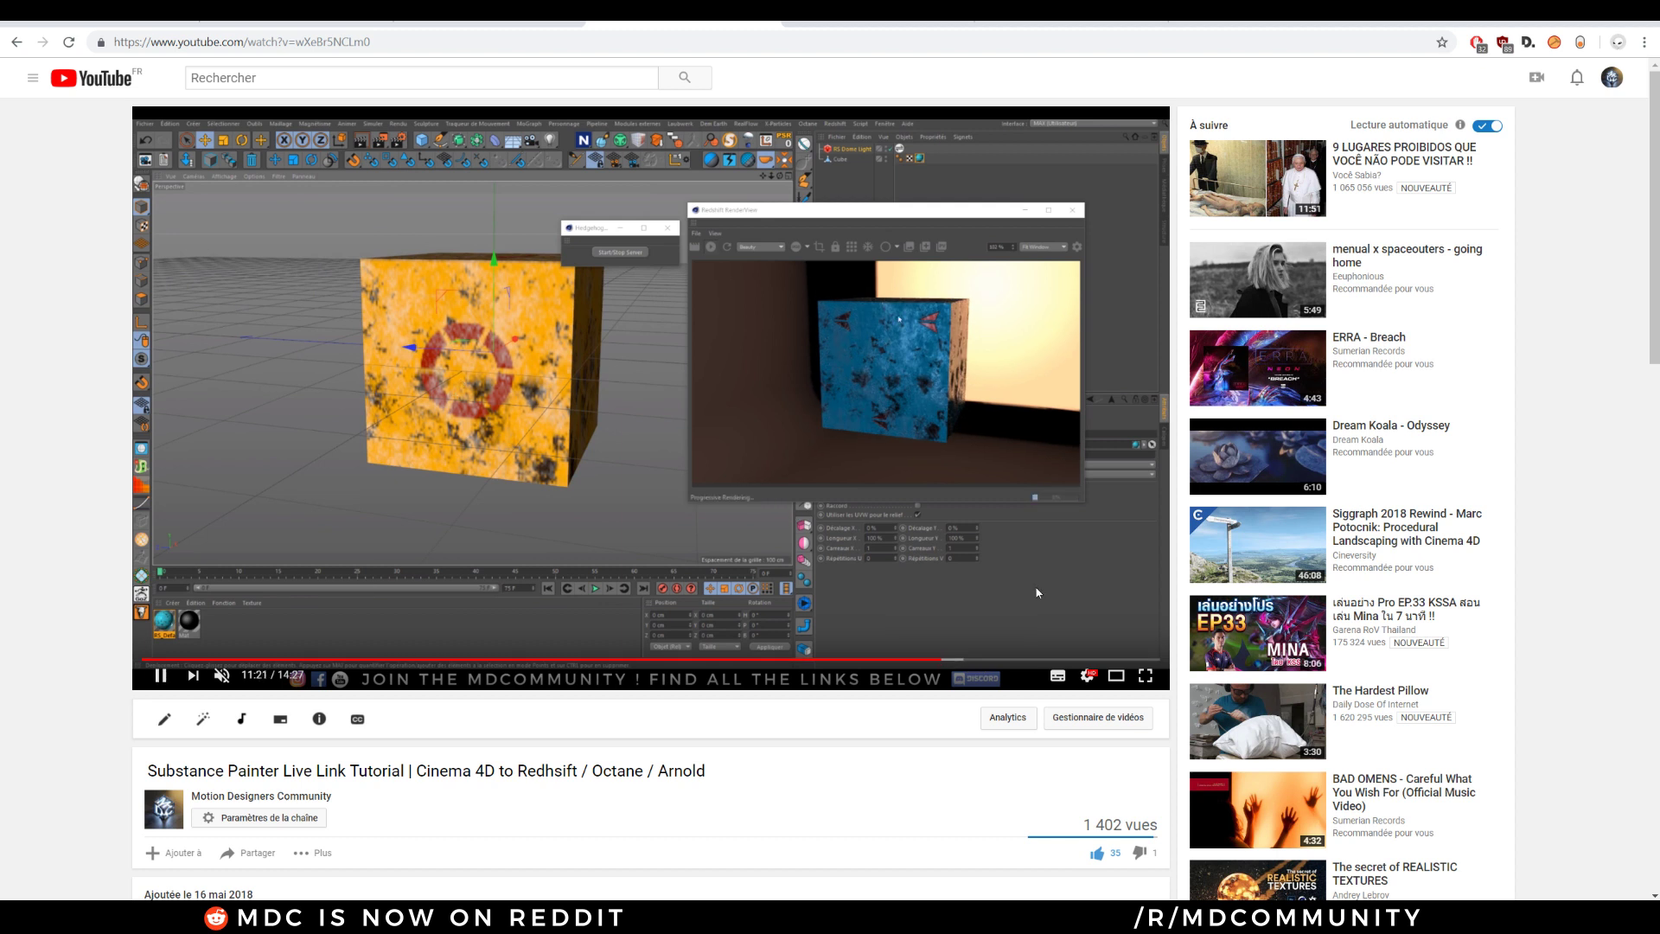
left_click(980, 663)
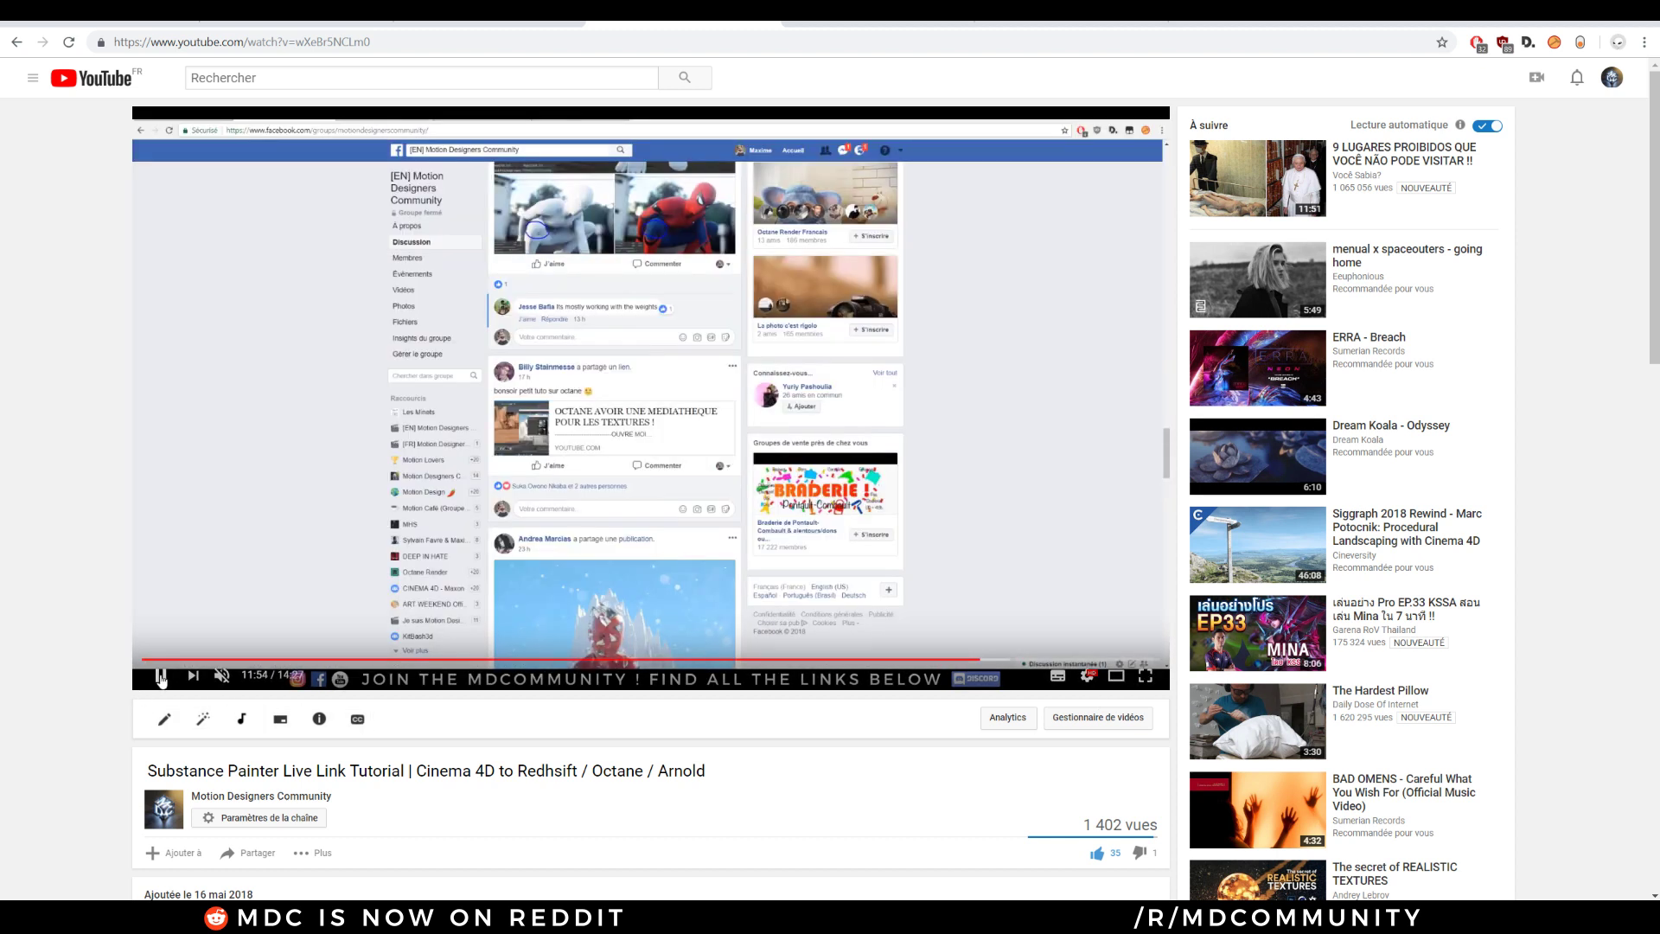
left_click(160, 676)
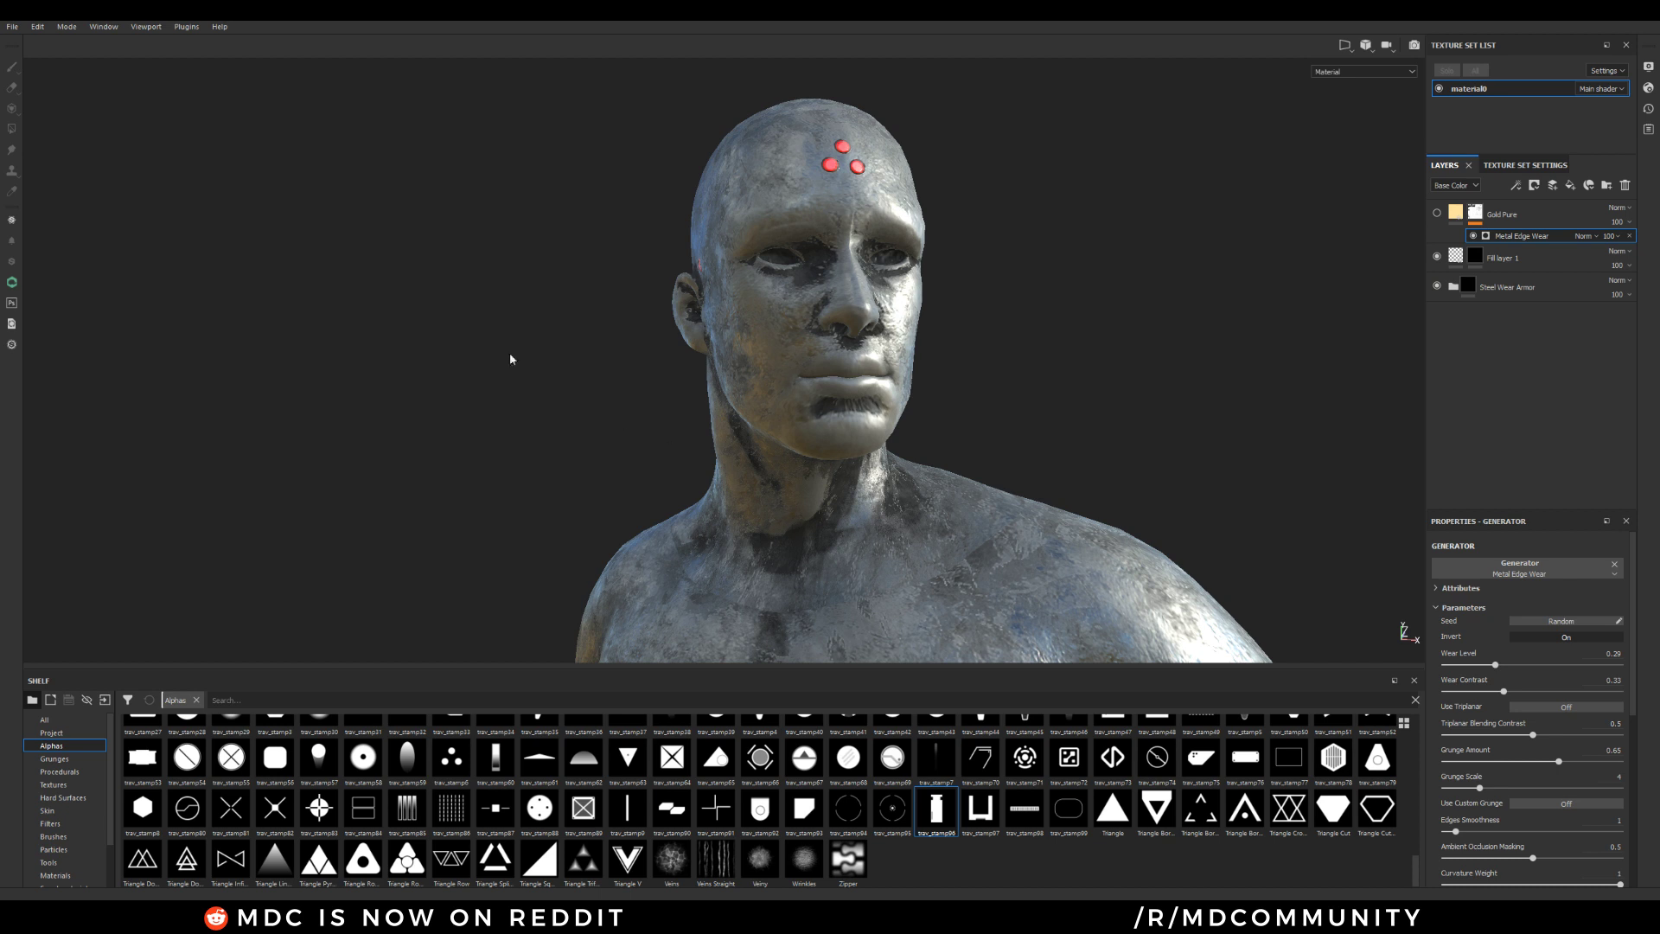
Switch to Substance Painter, open the live link configuration, and set the software to Cinema 4D with the OCTANE renderer
left_click(13, 286)
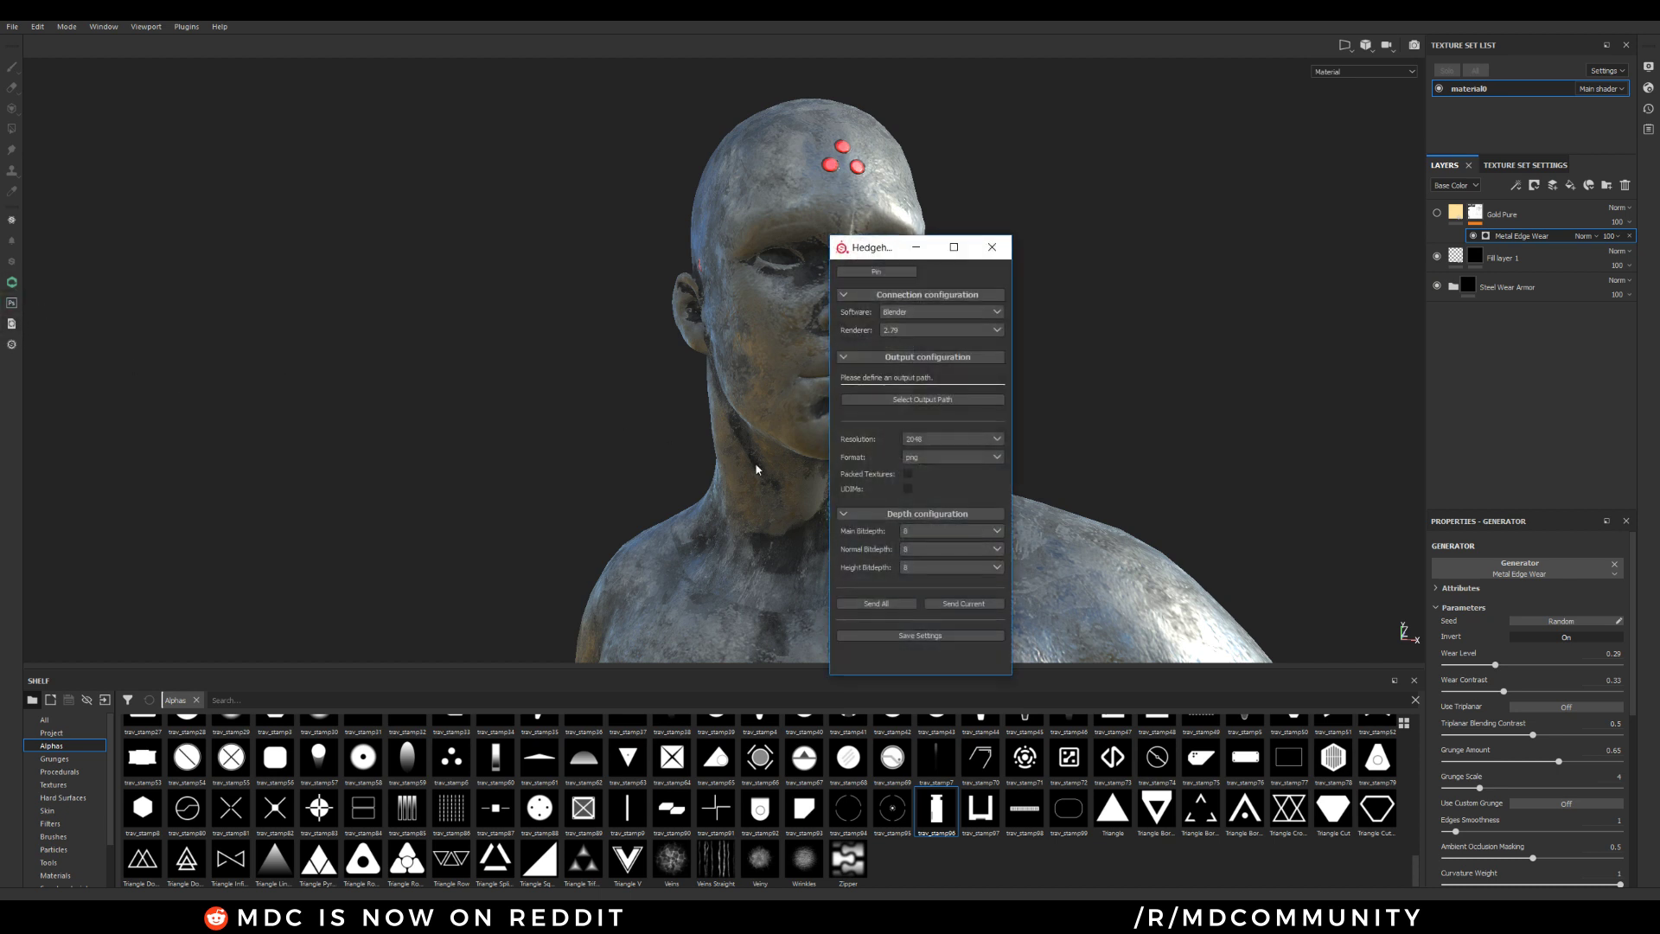
left_click(925, 313)
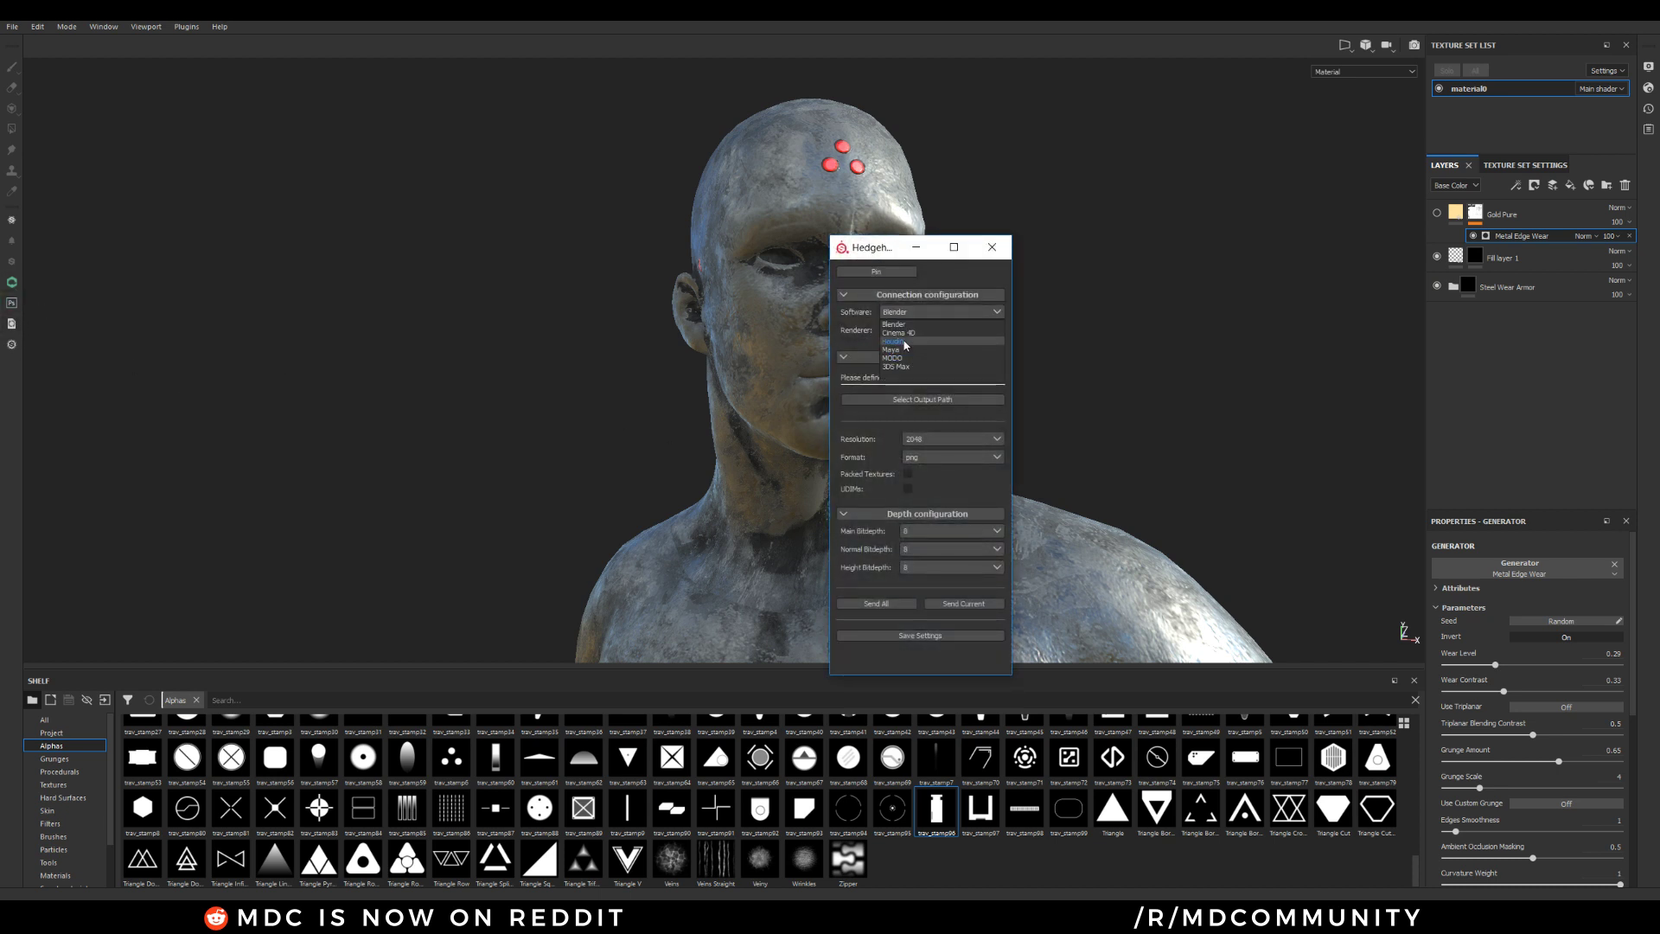
left_click(899, 332)
left_click(899, 332)
left_click(903, 353)
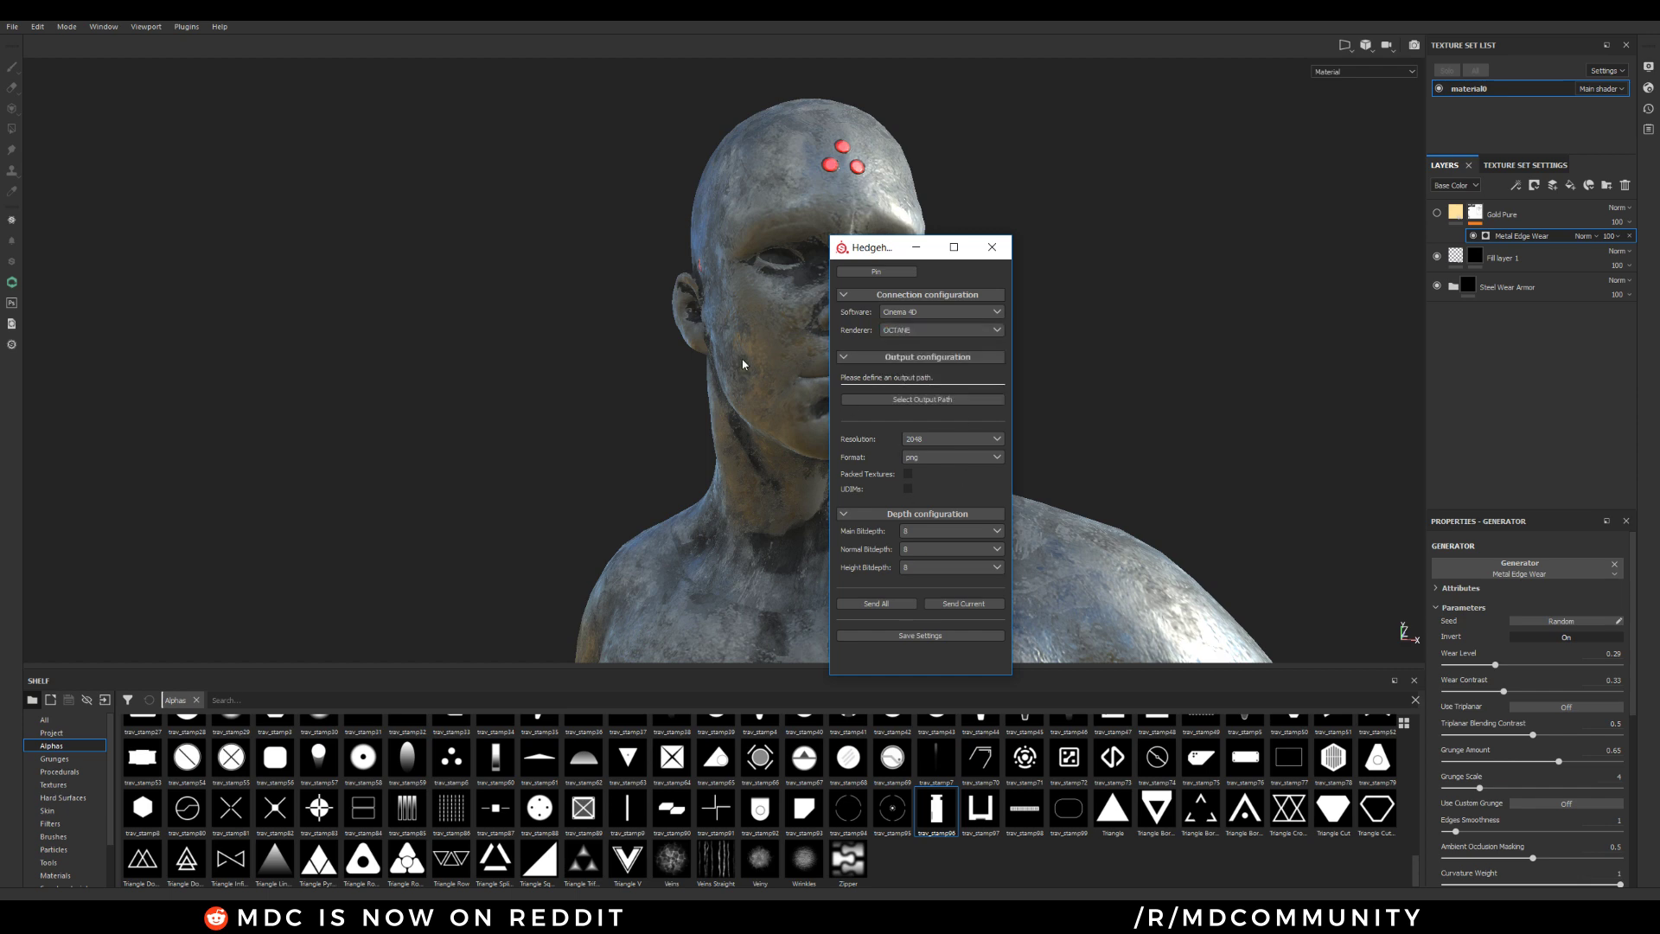
left_click_drag(899, 246, 451, 214)
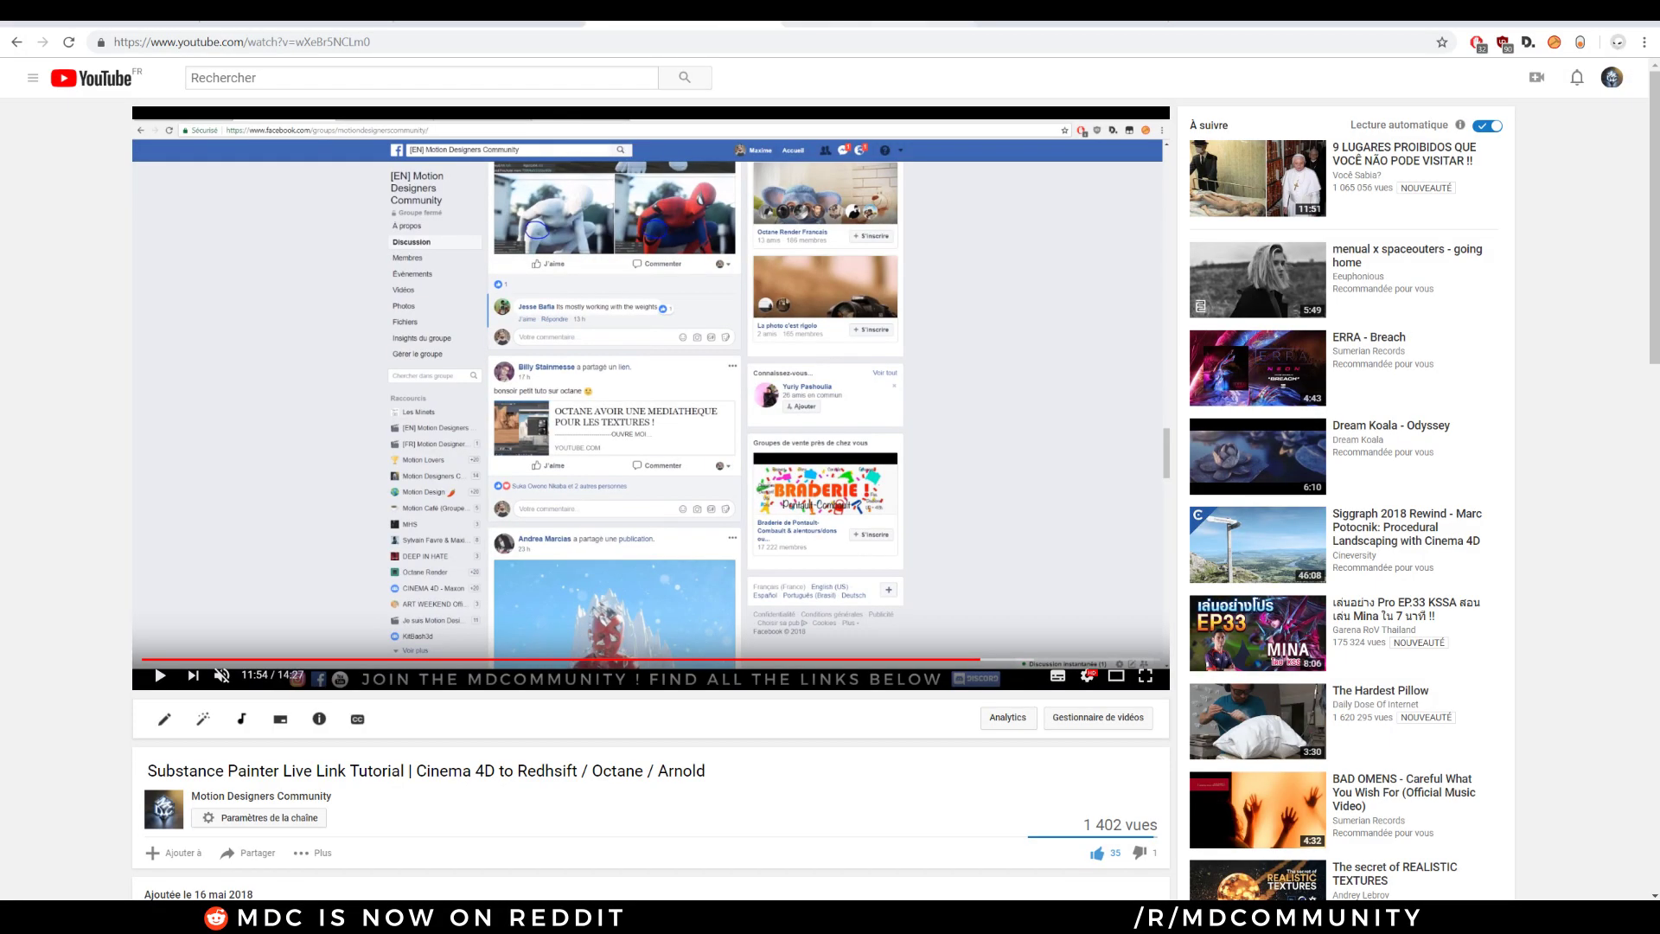
left_click(485, 35)
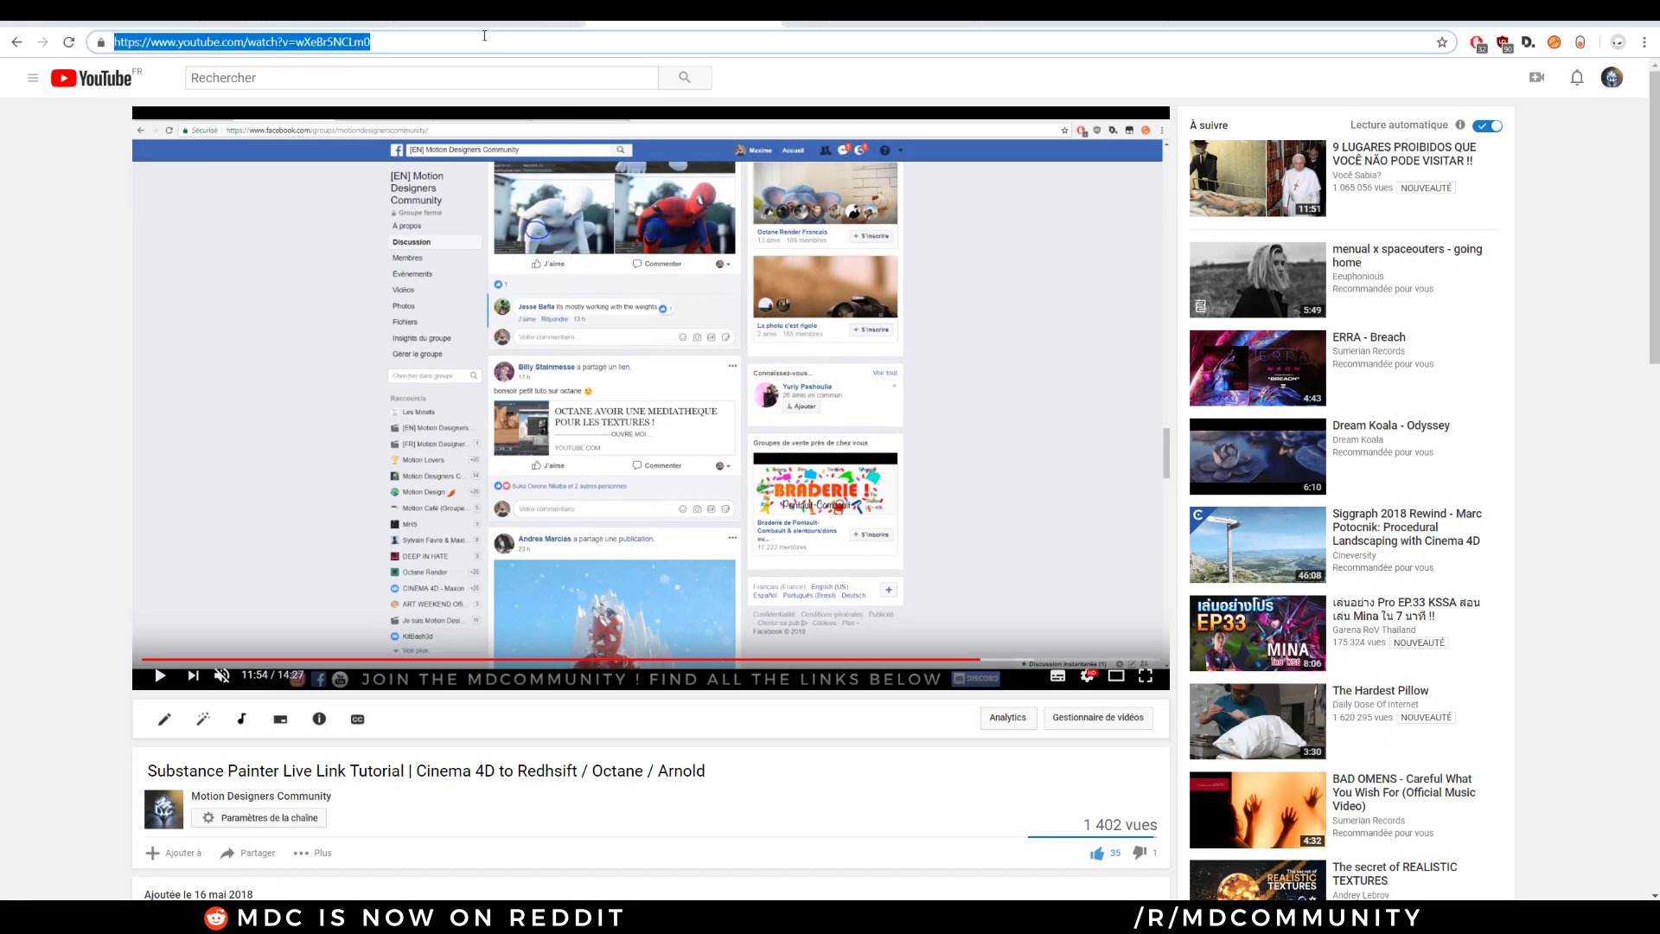
type("www.md")
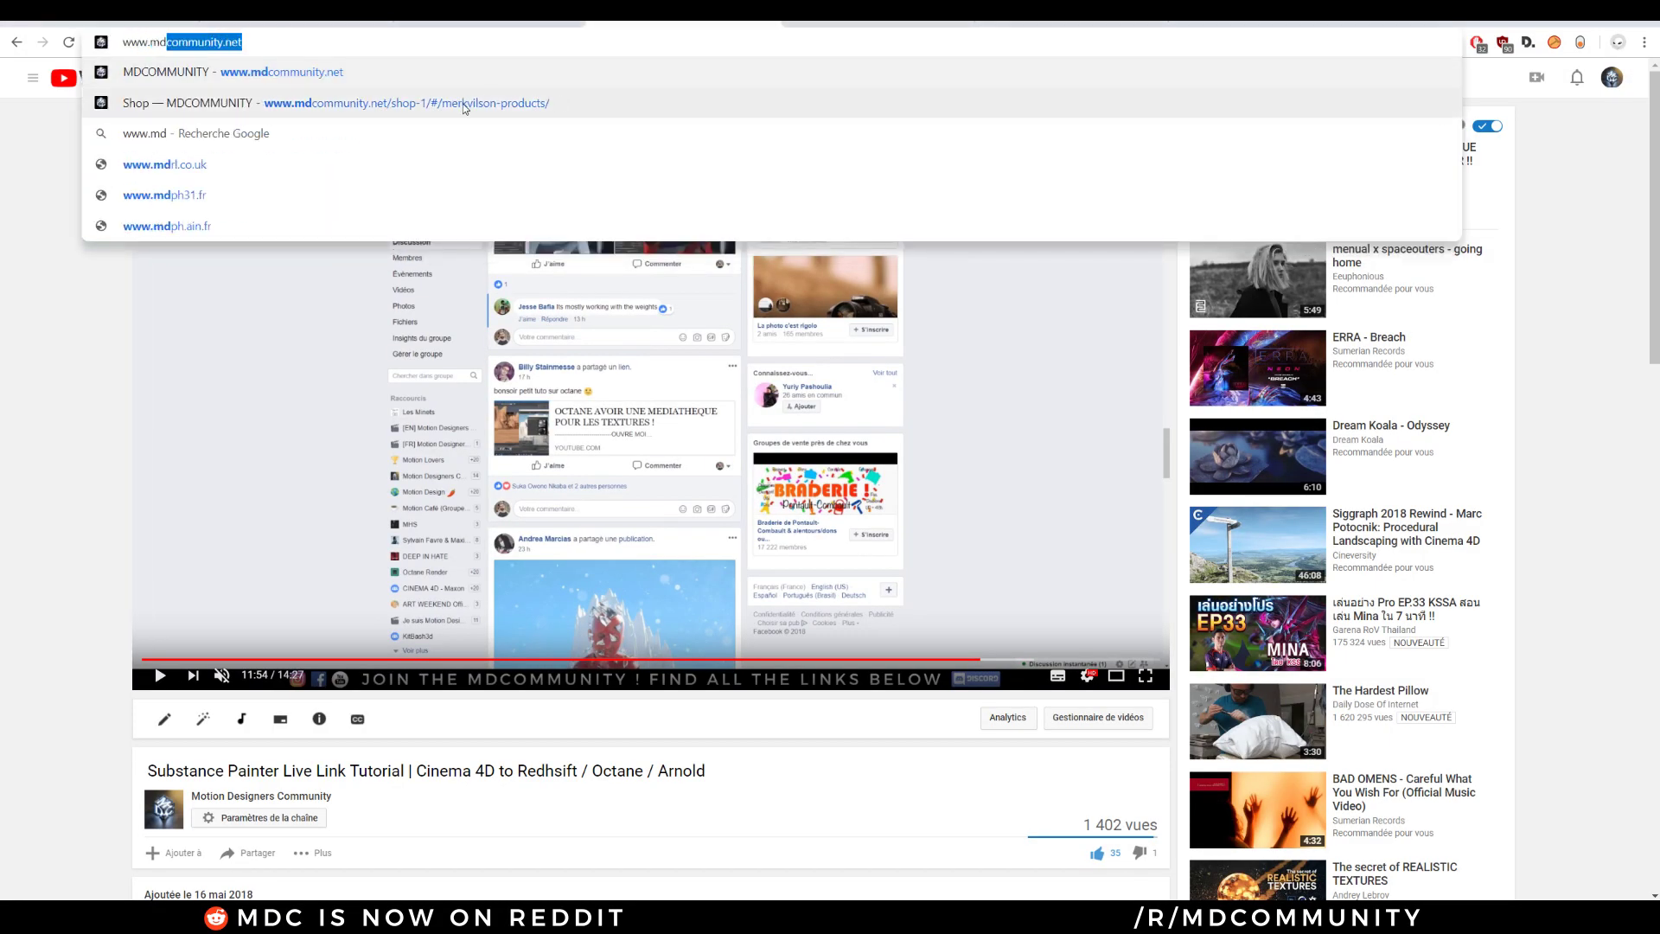
left_click(362, 71)
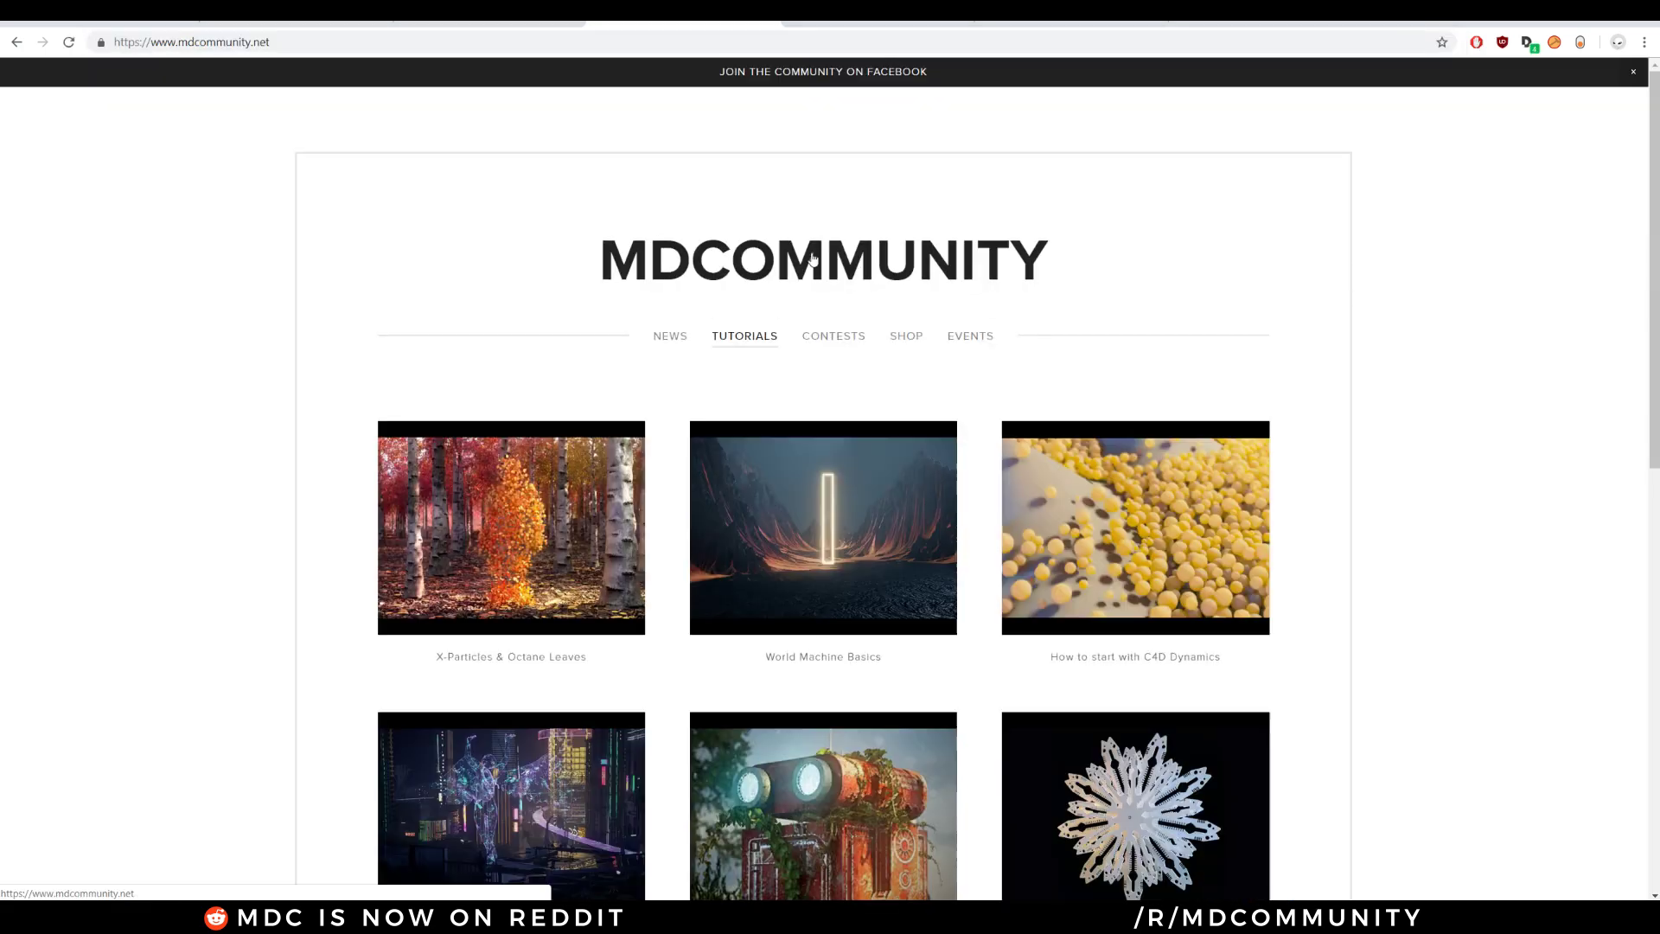
left_click(846, 347)
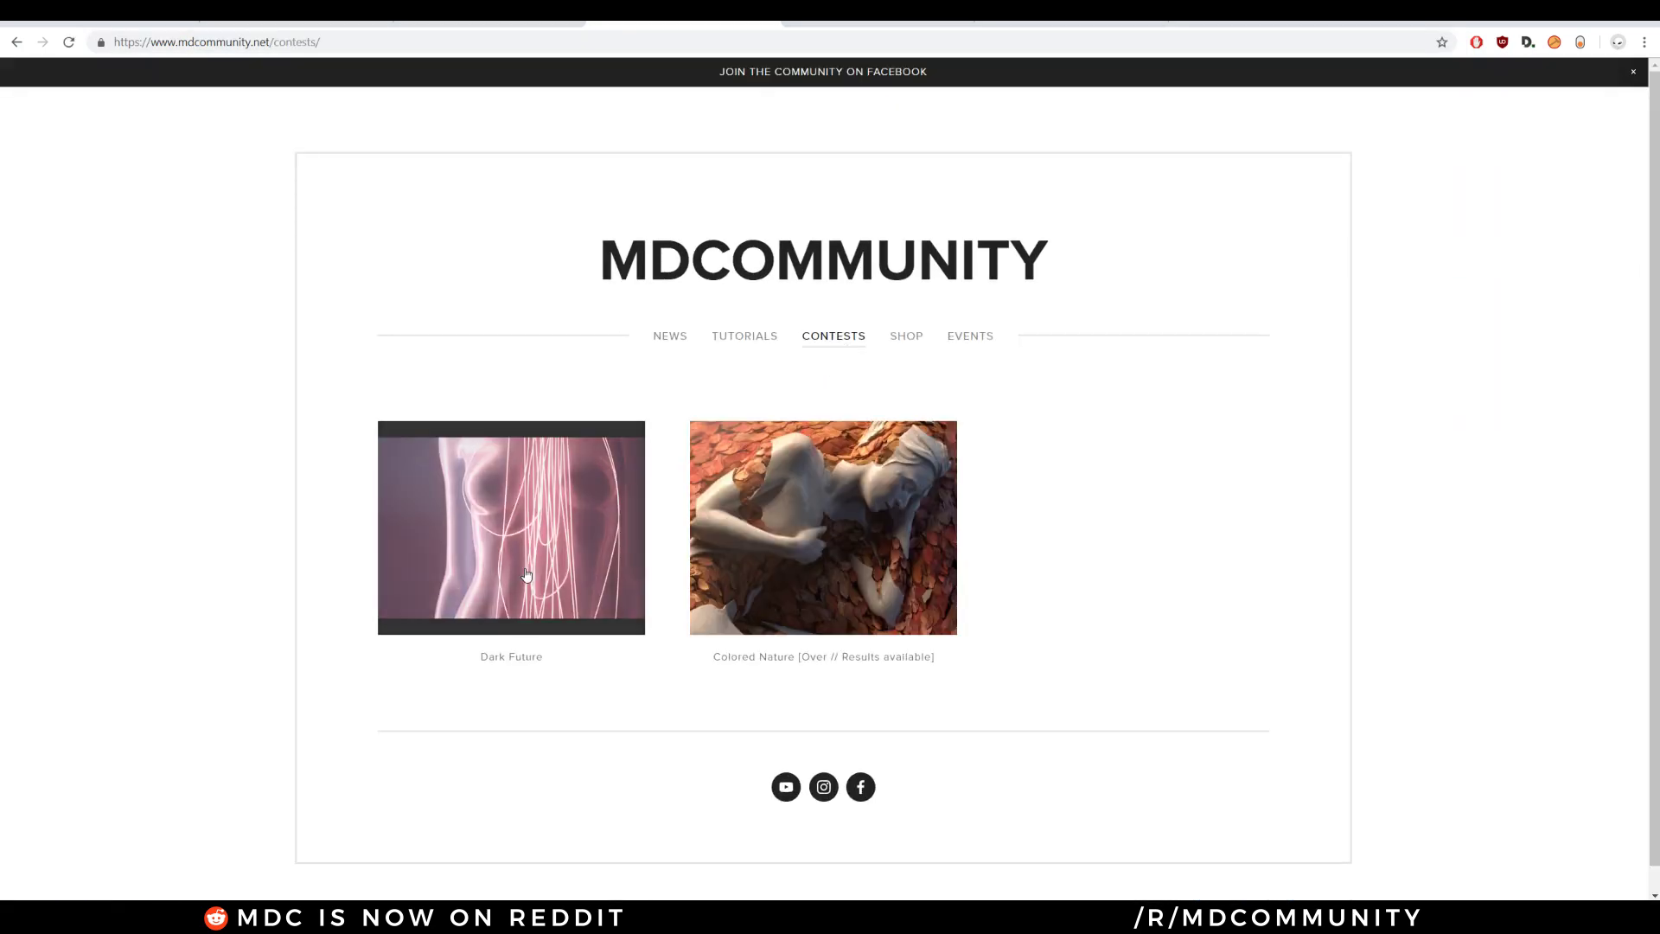
Open the Dark Future contest and look over its page down to the list of other contests
left_click(519, 659)
scroll(778, 432, "down", 8)
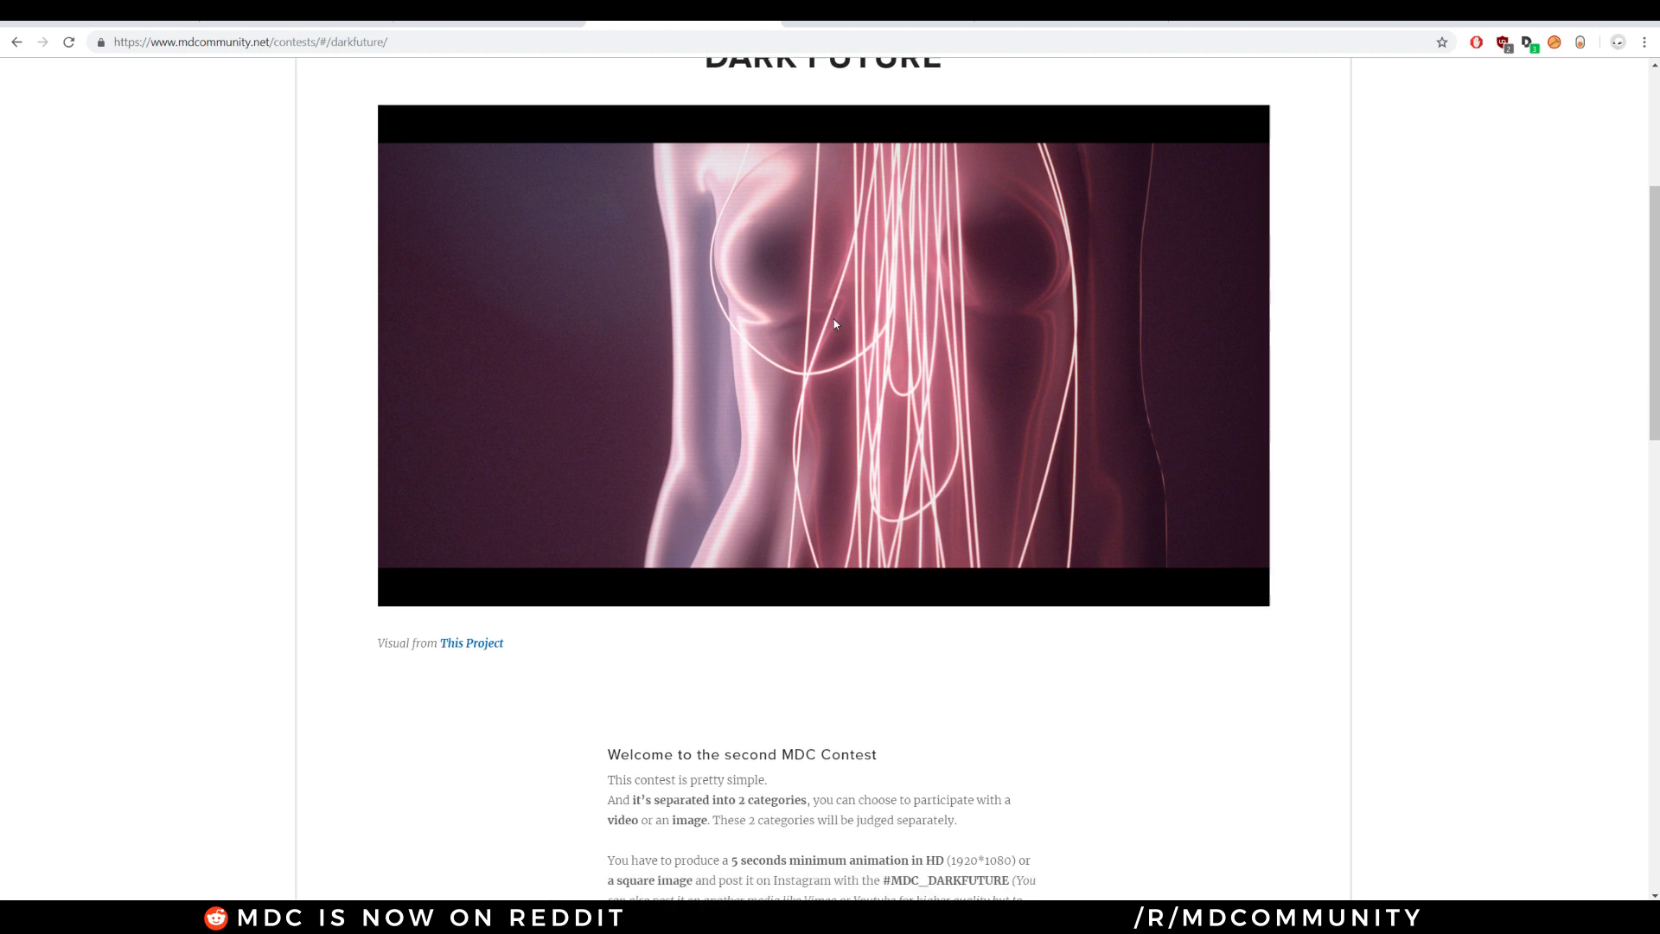
scroll(834, 493, "down", 5)
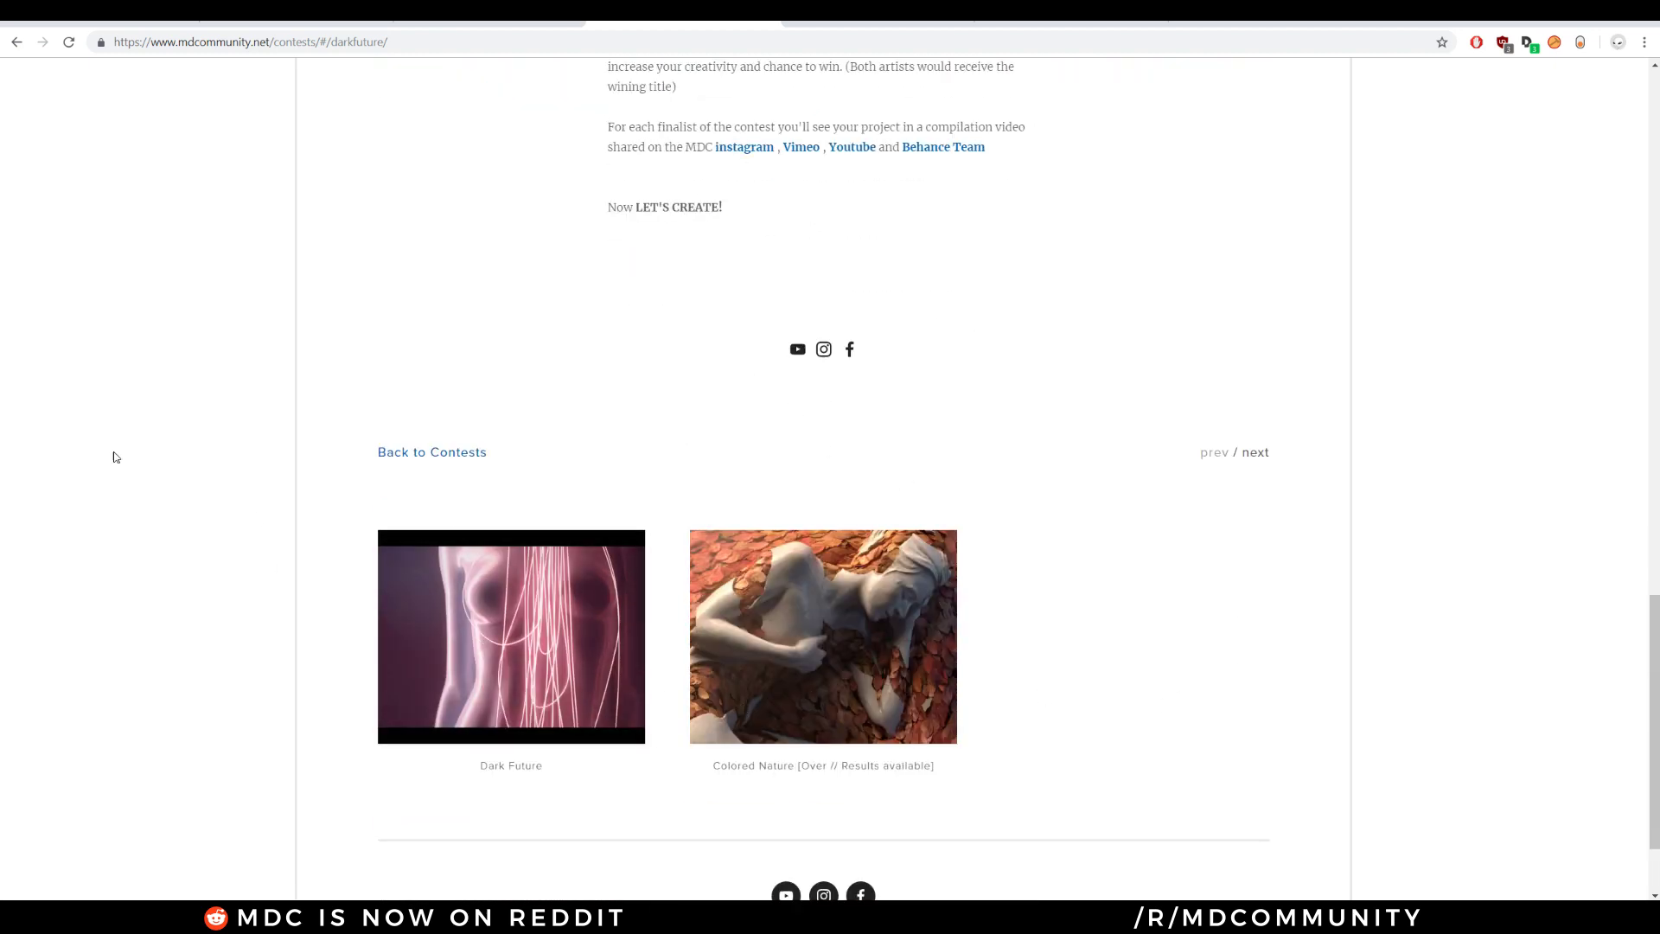
scroll(1180, 689, "up", 1)
scroll(826, 735, "down", 2)
Open the Colored Nature contest, skim its Best Entries video at about 00:26, 00:40 and 00:53, and pause it
left_click(830, 554)
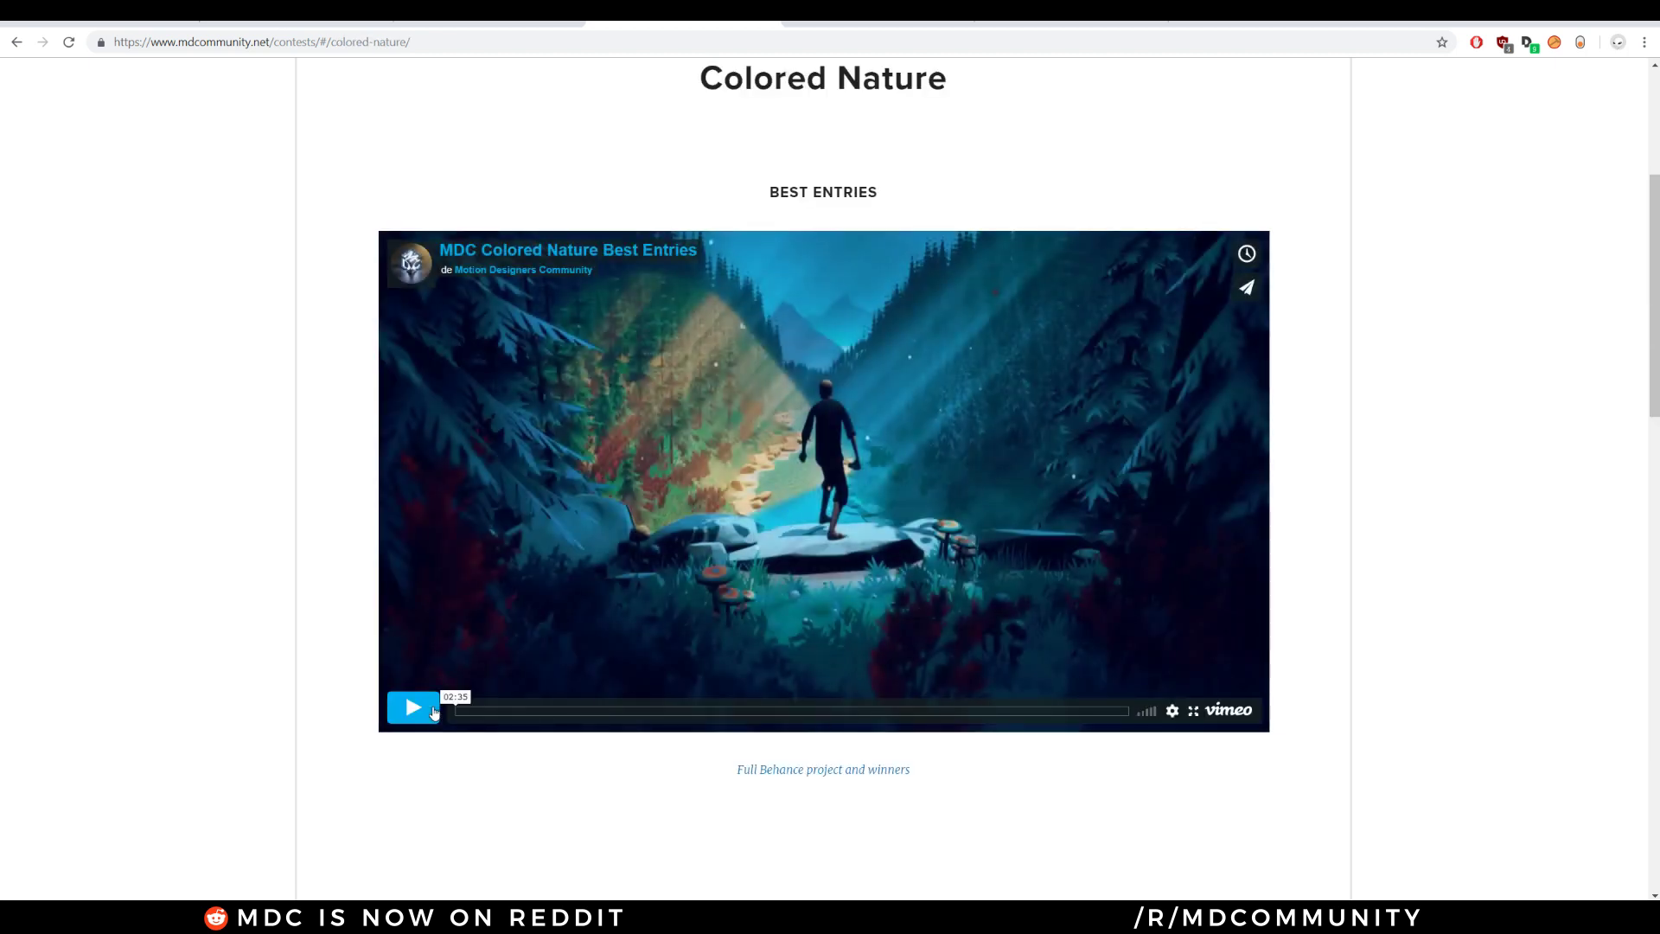
left_click(434, 712)
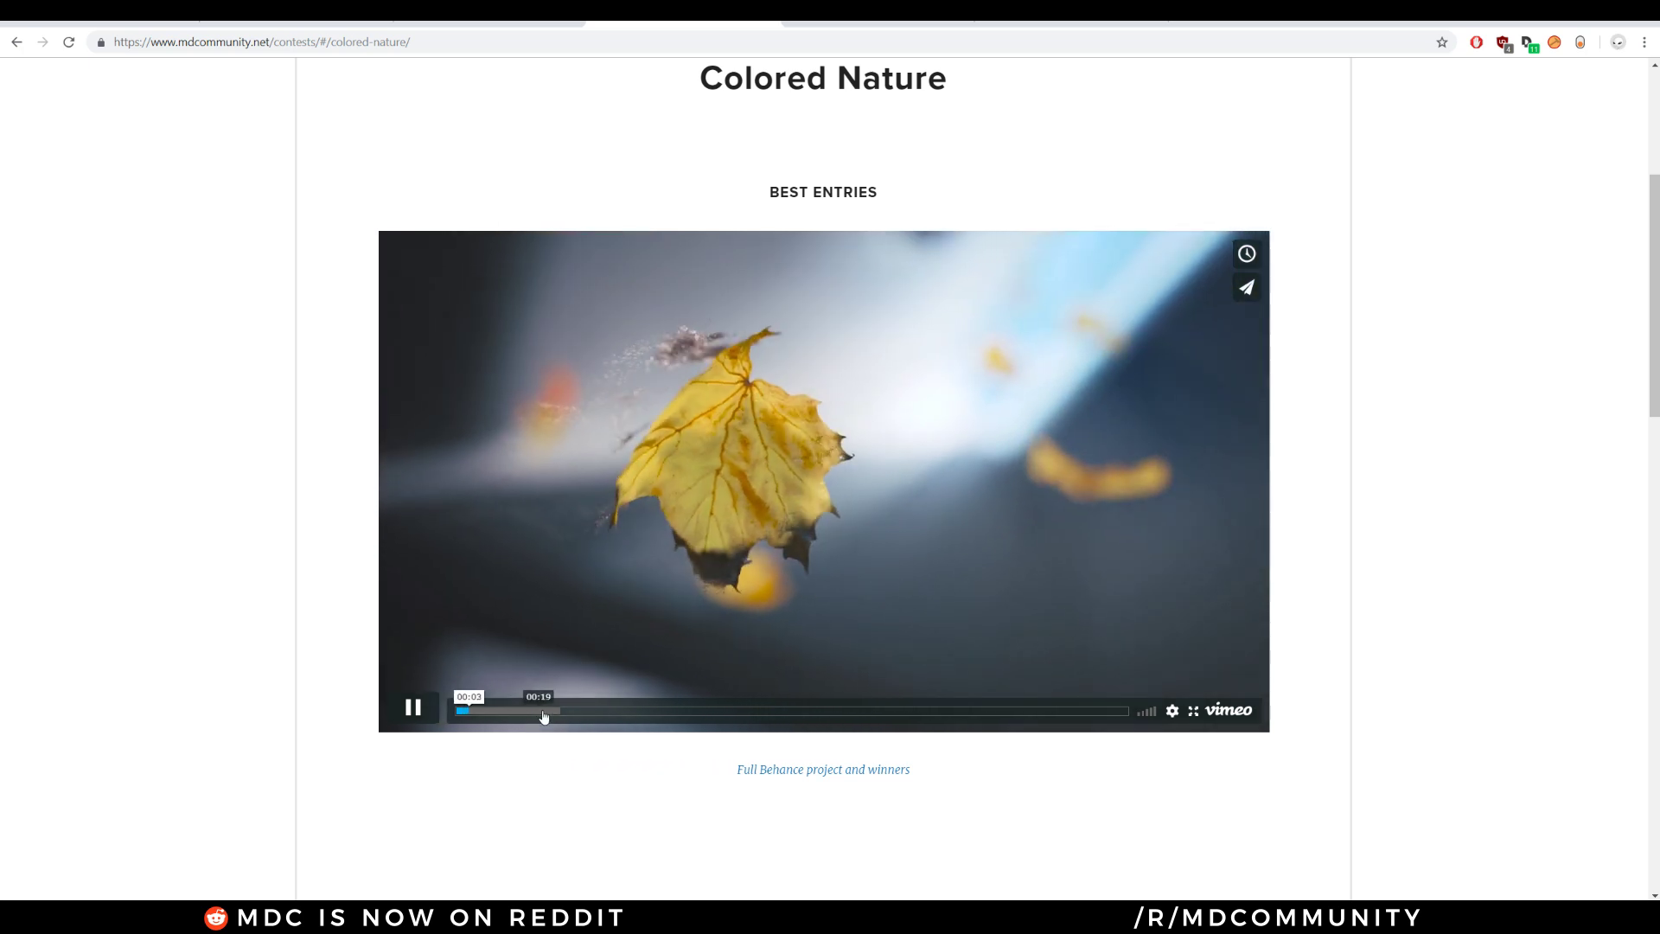
left_click(571, 711)
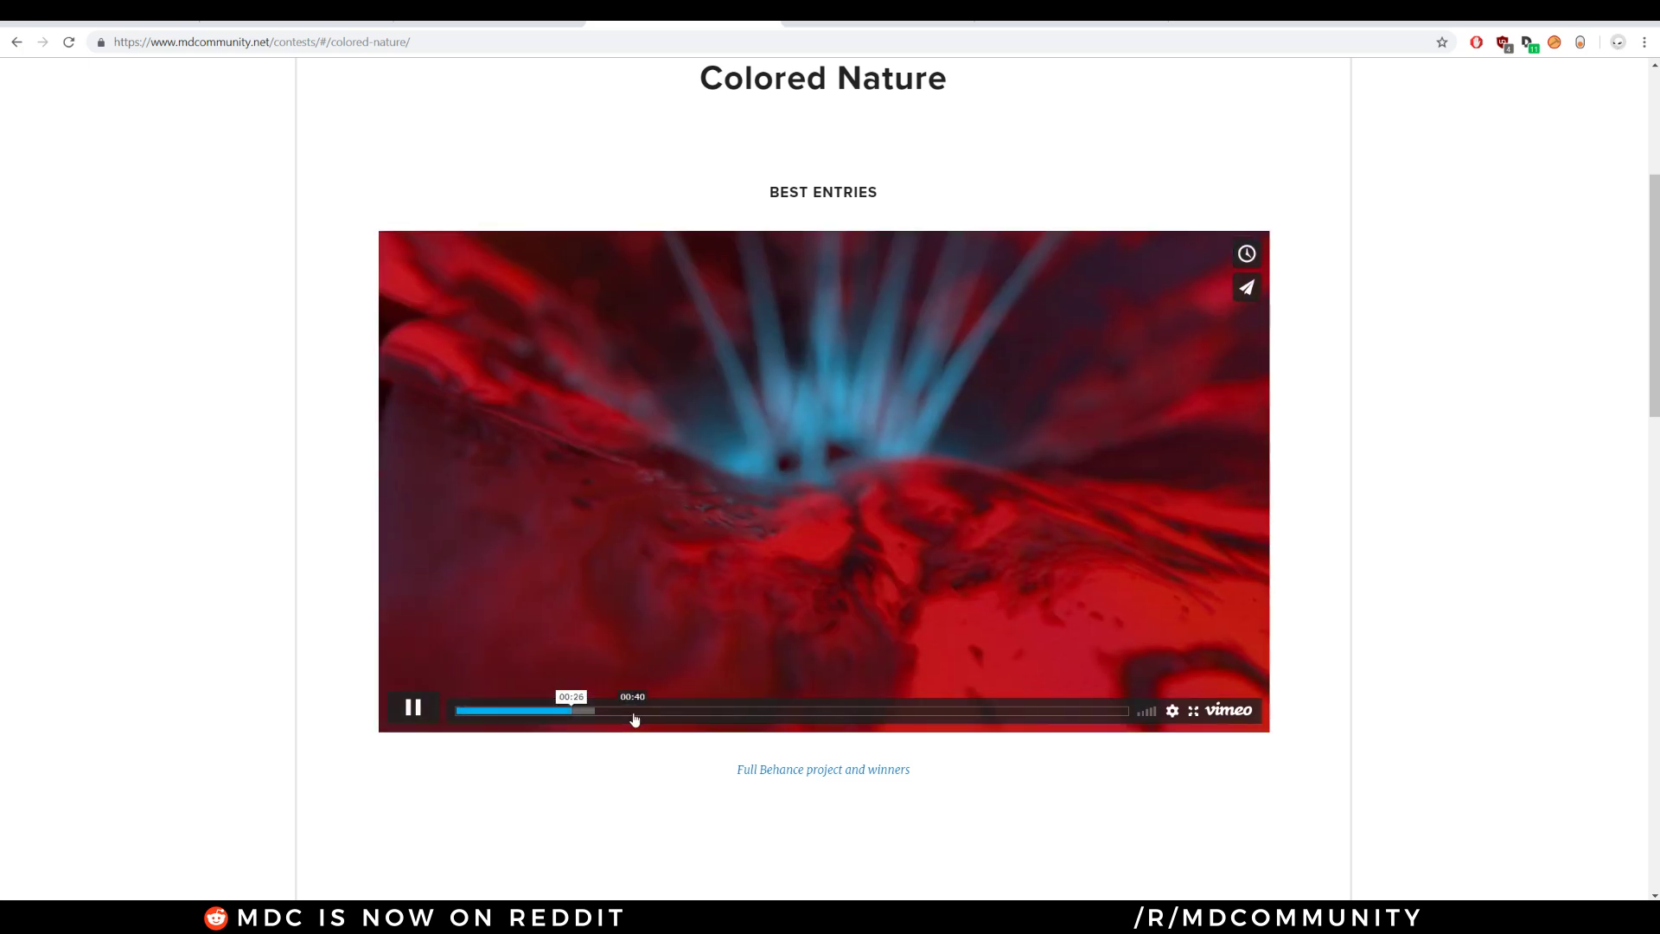
left_click(635, 712)
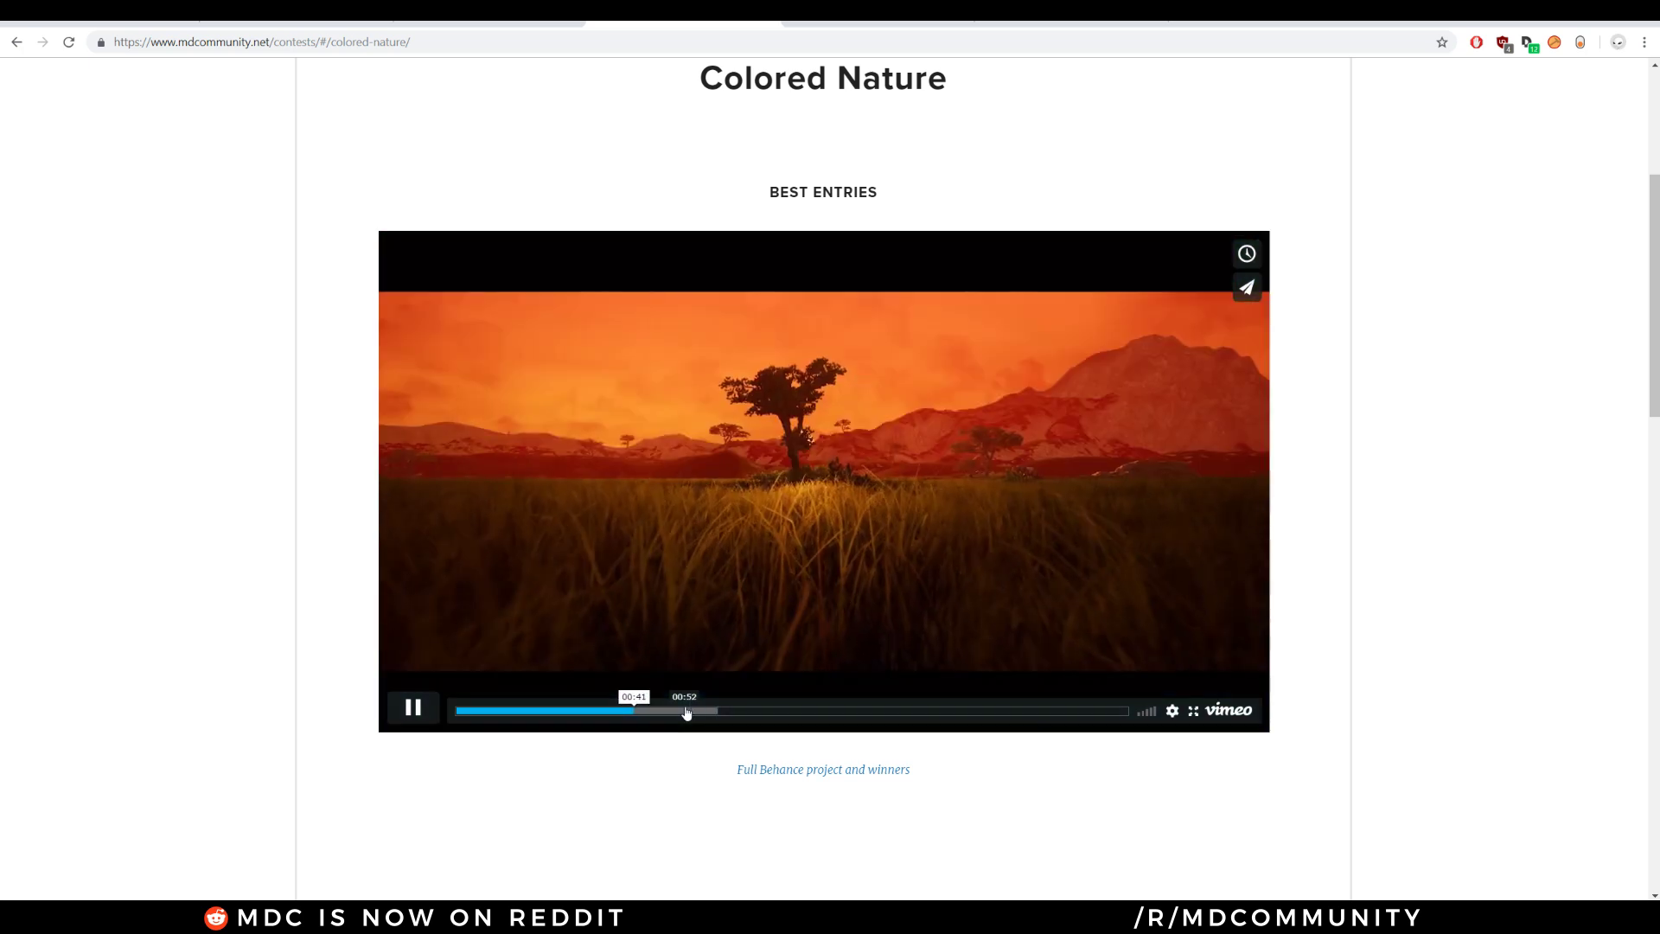
left_click(685, 712)
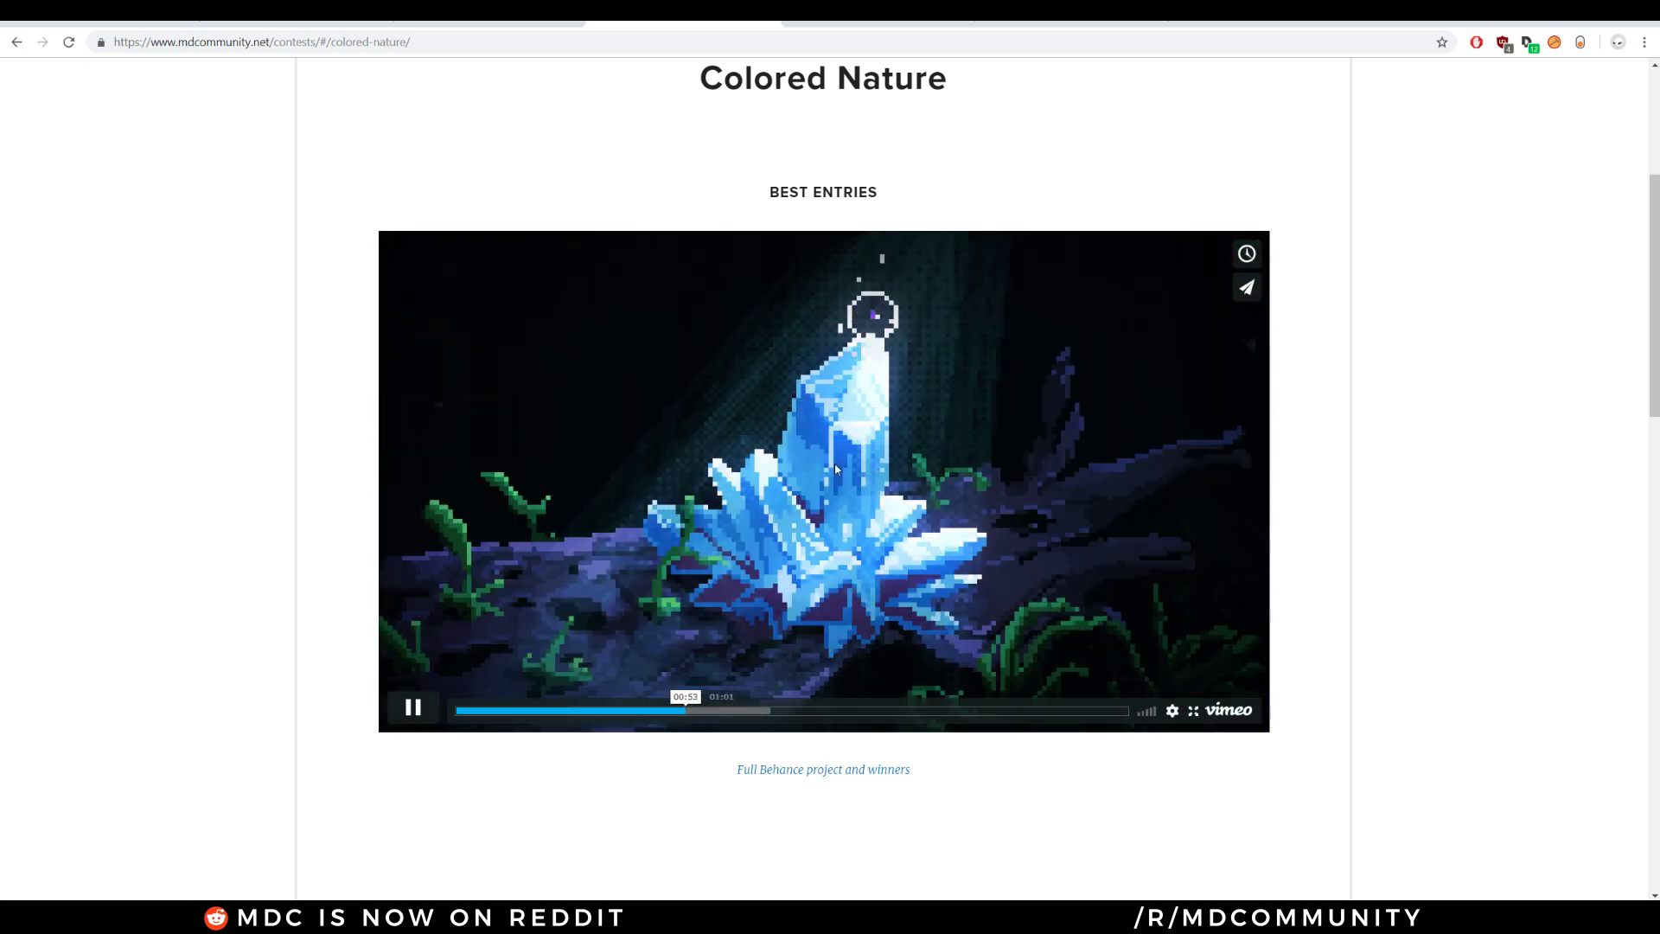
left_click(410, 708)
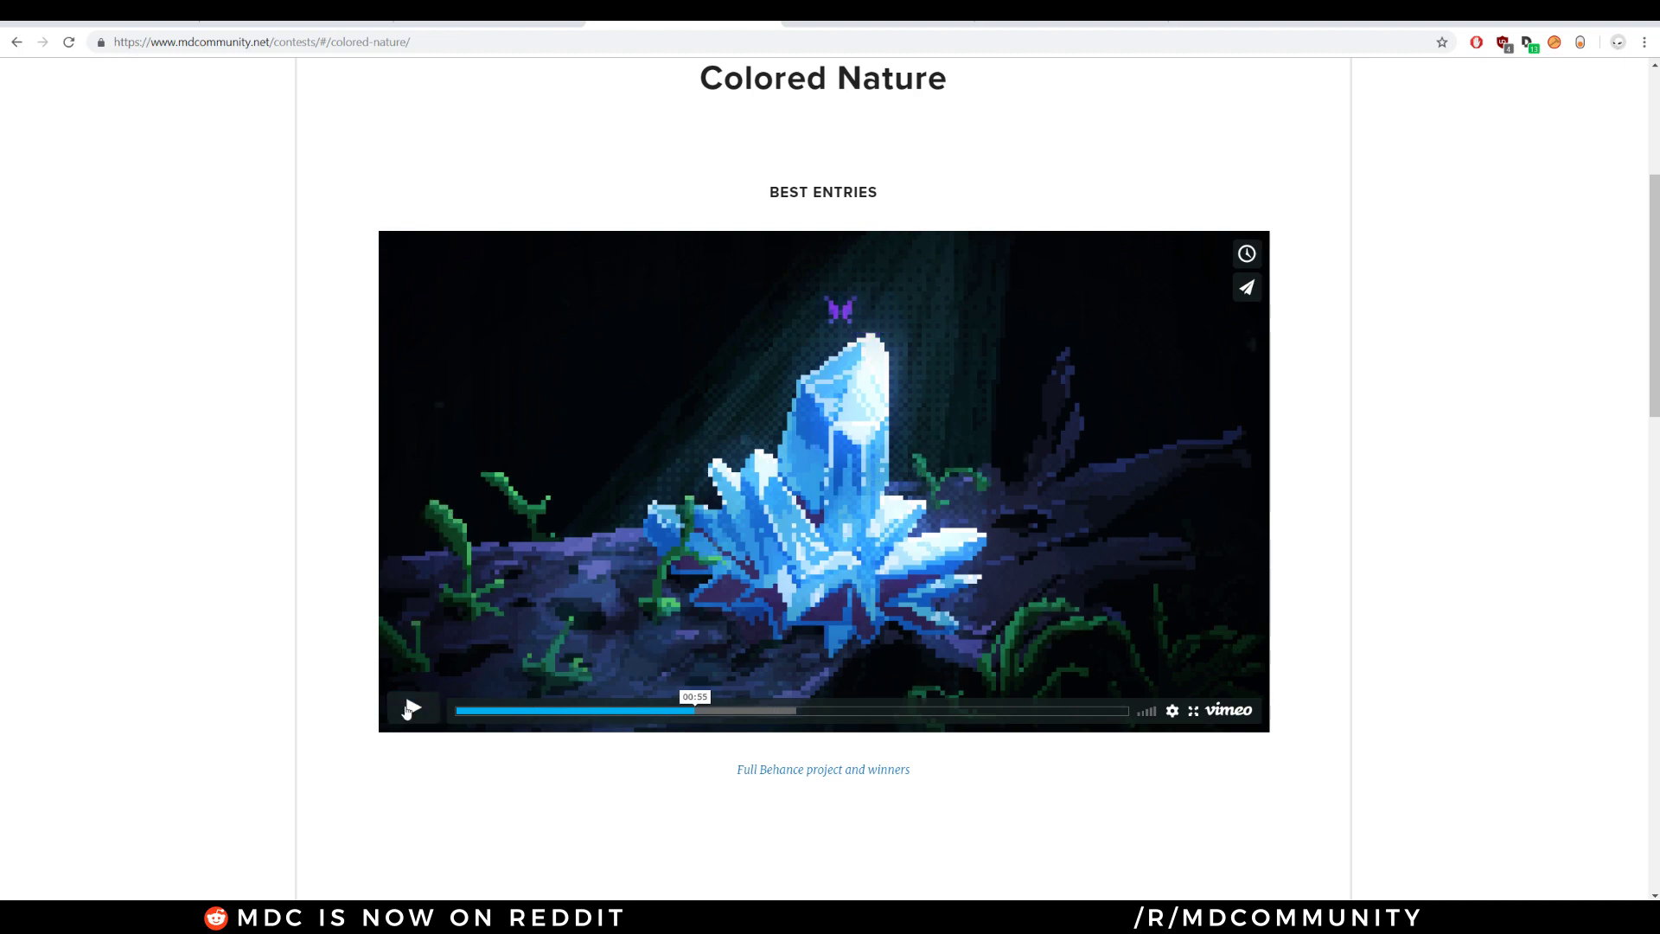
Read through the Colored Nature contest's rules, prizes and jury details
scroll(723, 333, "down", 15)
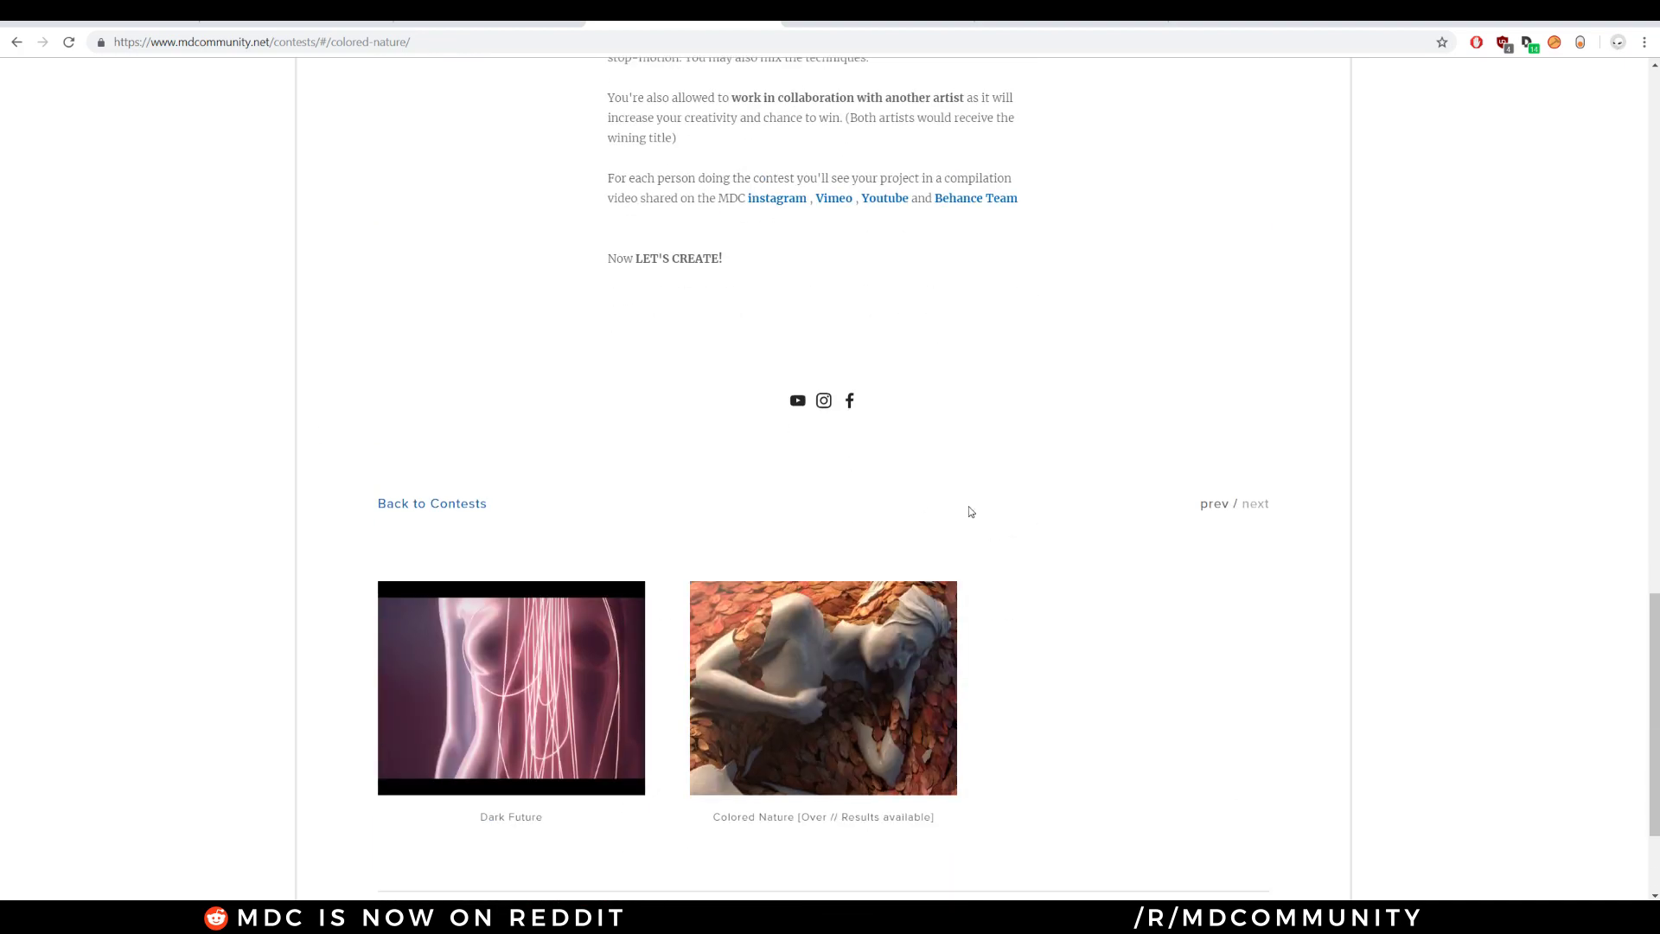
scroll(496, 406, "up", 7)
scroll(543, 221, "up", 4)
scroll(543, 220, "down", 2)
left_click_drag(608, 641, 1053, 653)
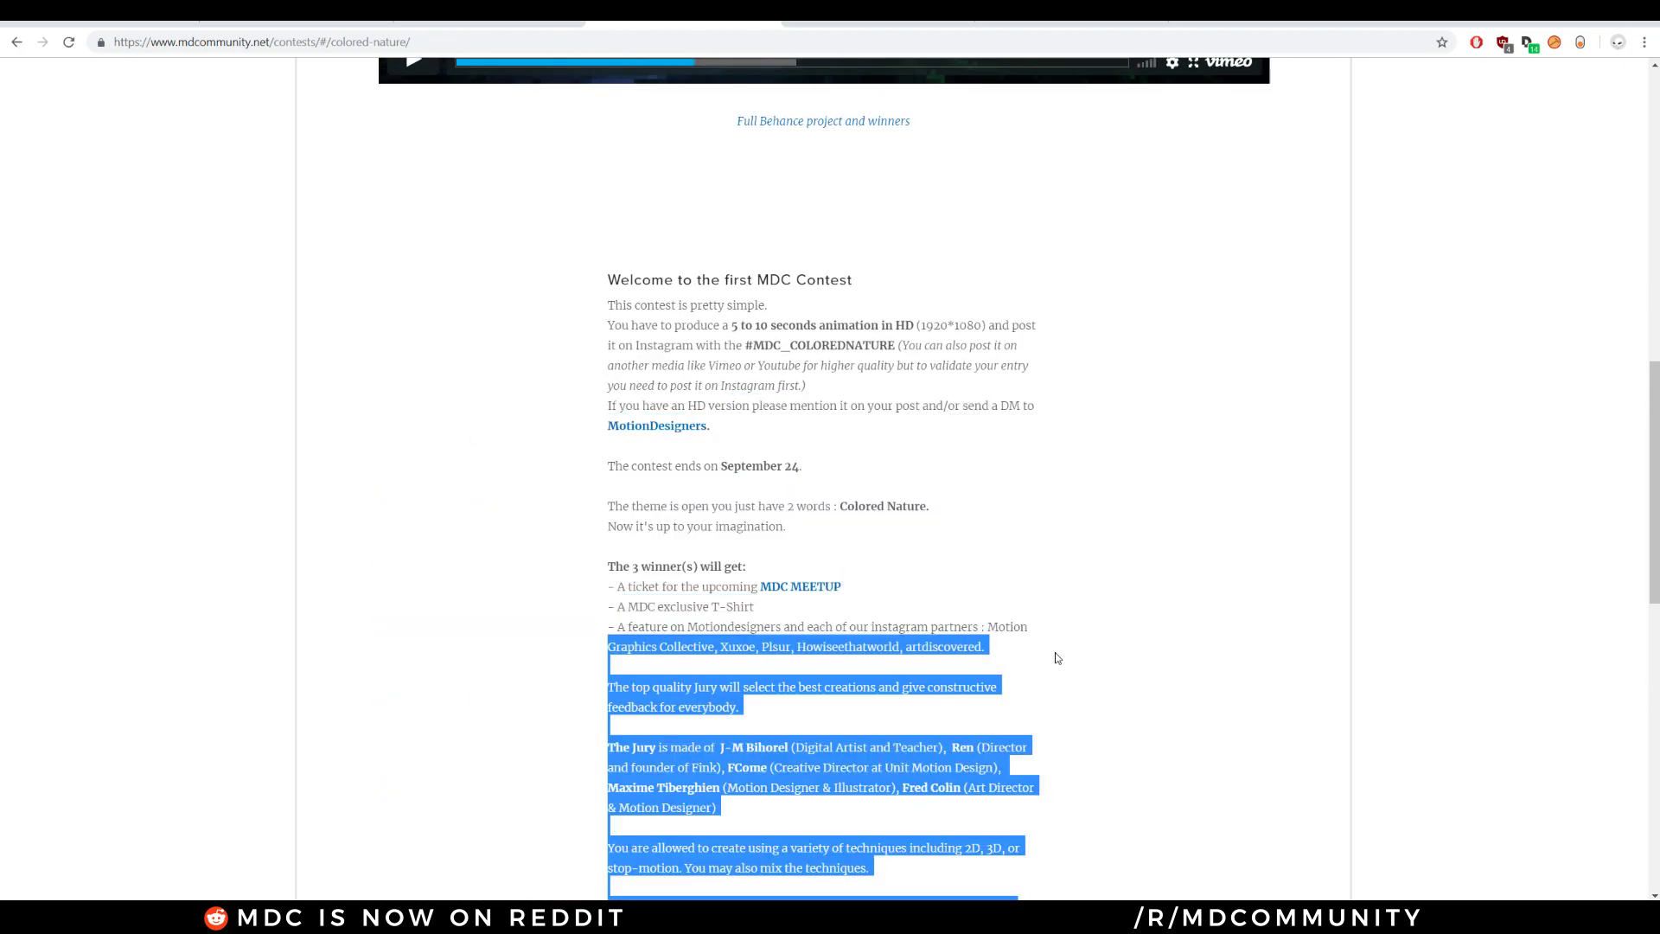
left_click(1053, 653)
scroll(974, 569, "down", 7)
Reopen the Dark Future contest, examine its entry rules and winners' prizes, and return to the start of the page
left_click(486, 866)
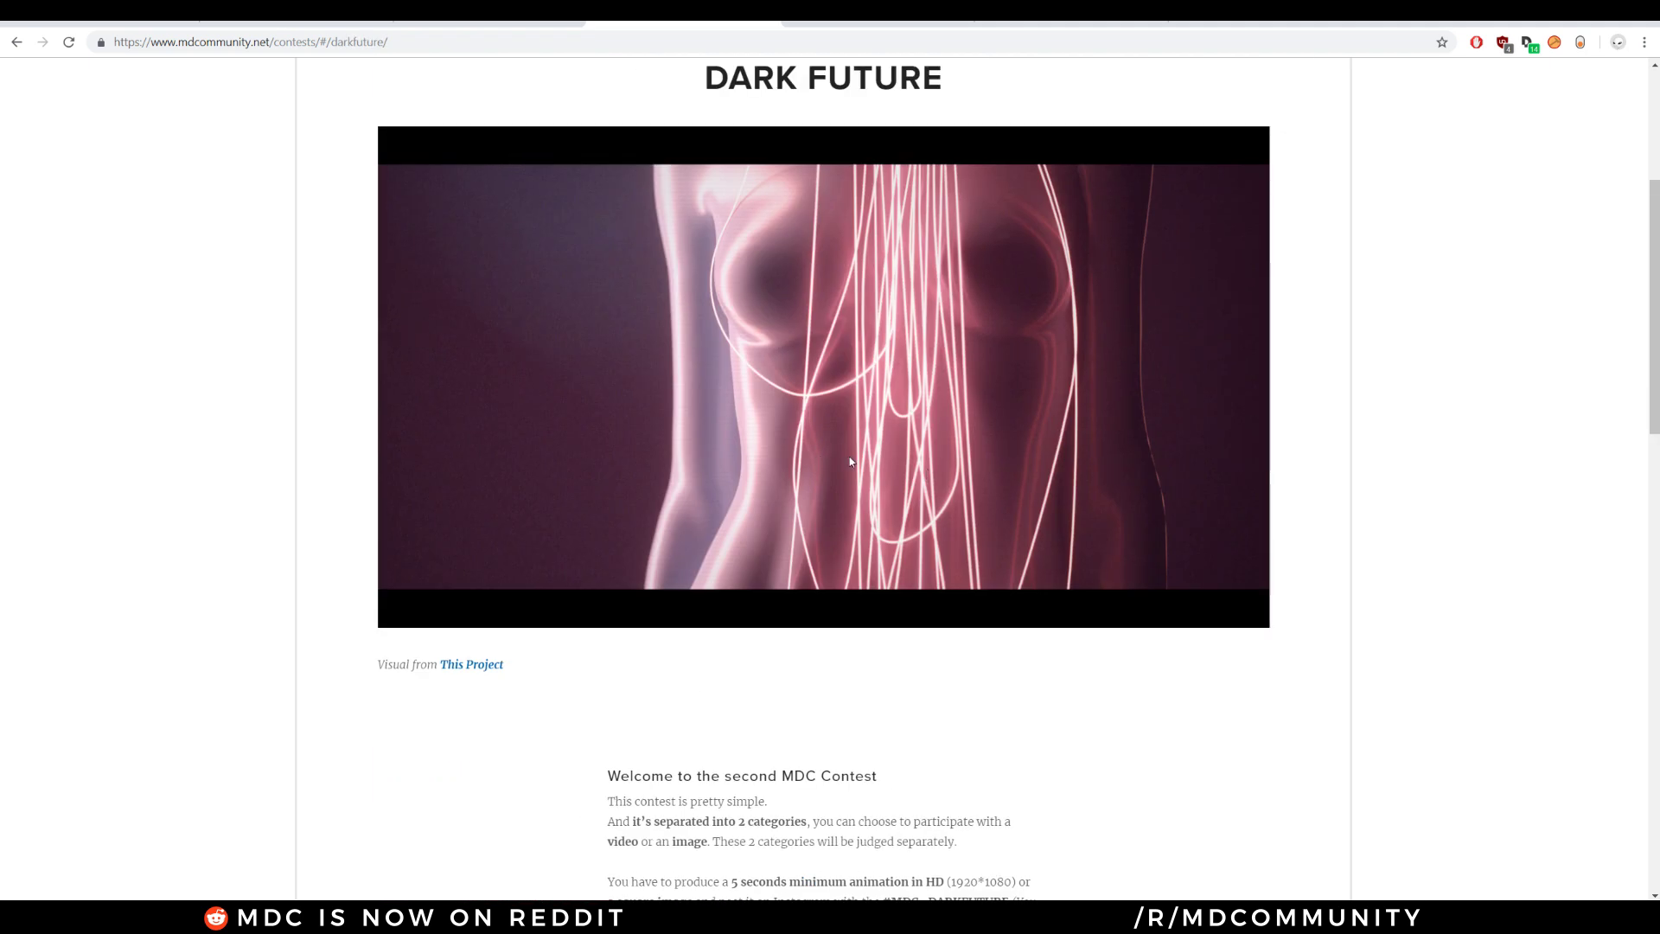
scroll(813, 454, "down", 8)
left_click_drag(596, 399, 966, 475)
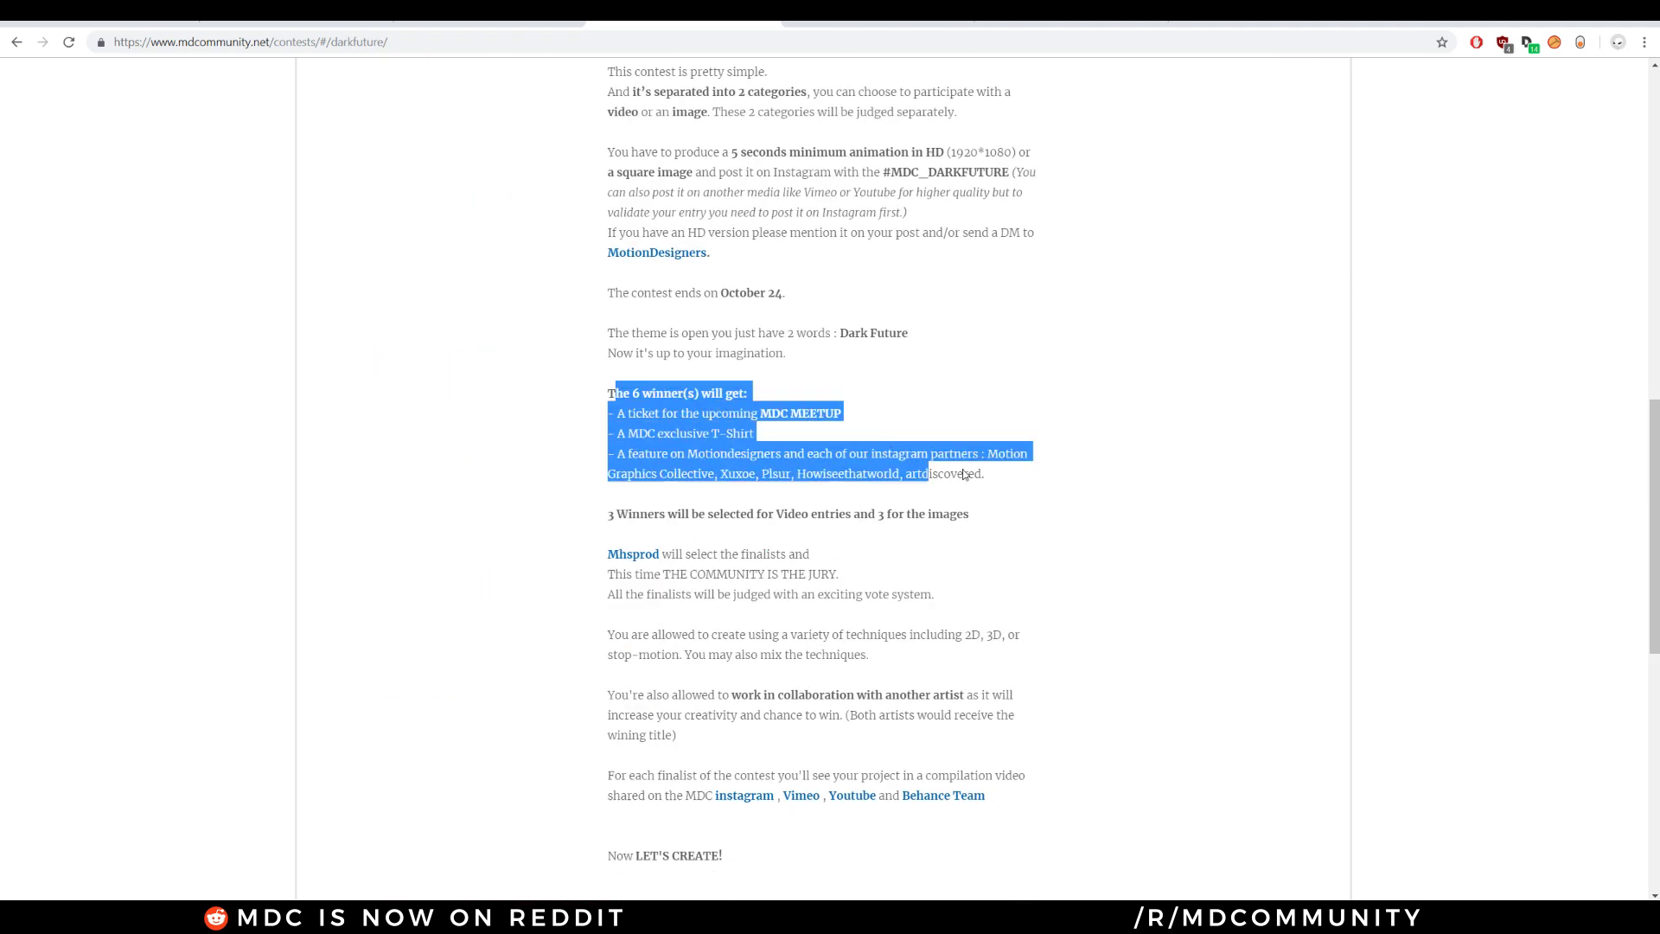
left_click(722, 428)
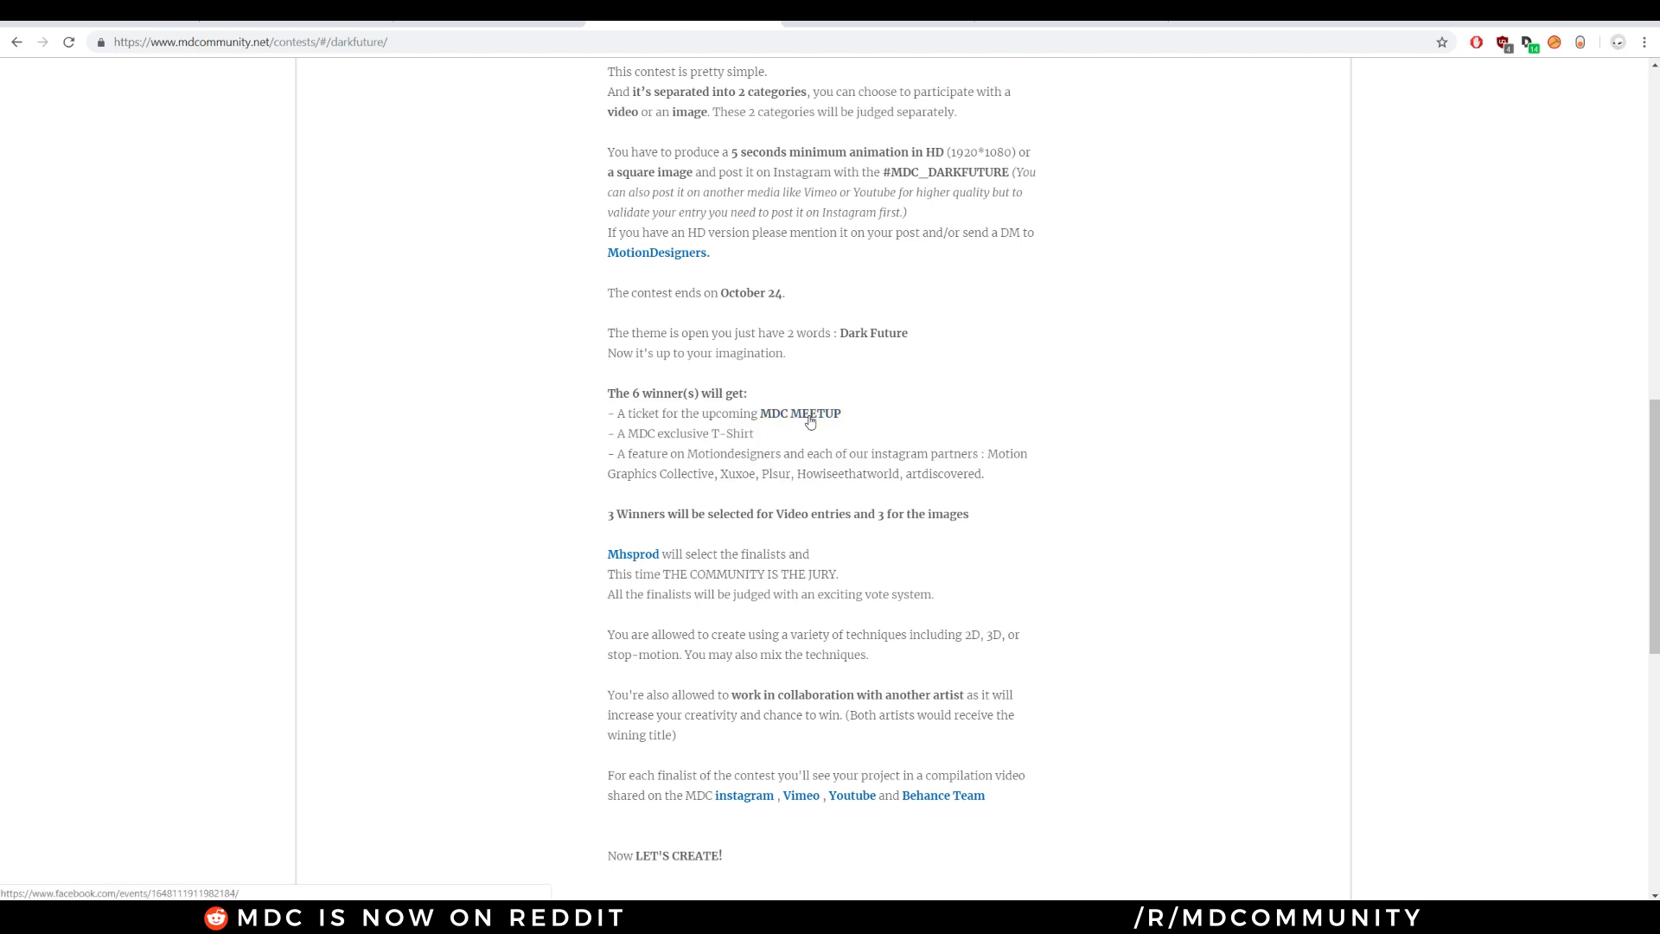
left_click_drag(603, 433, 929, 438)
left_click_drag(496, 433, 570, 590)
scroll(574, 647, "down", 6)
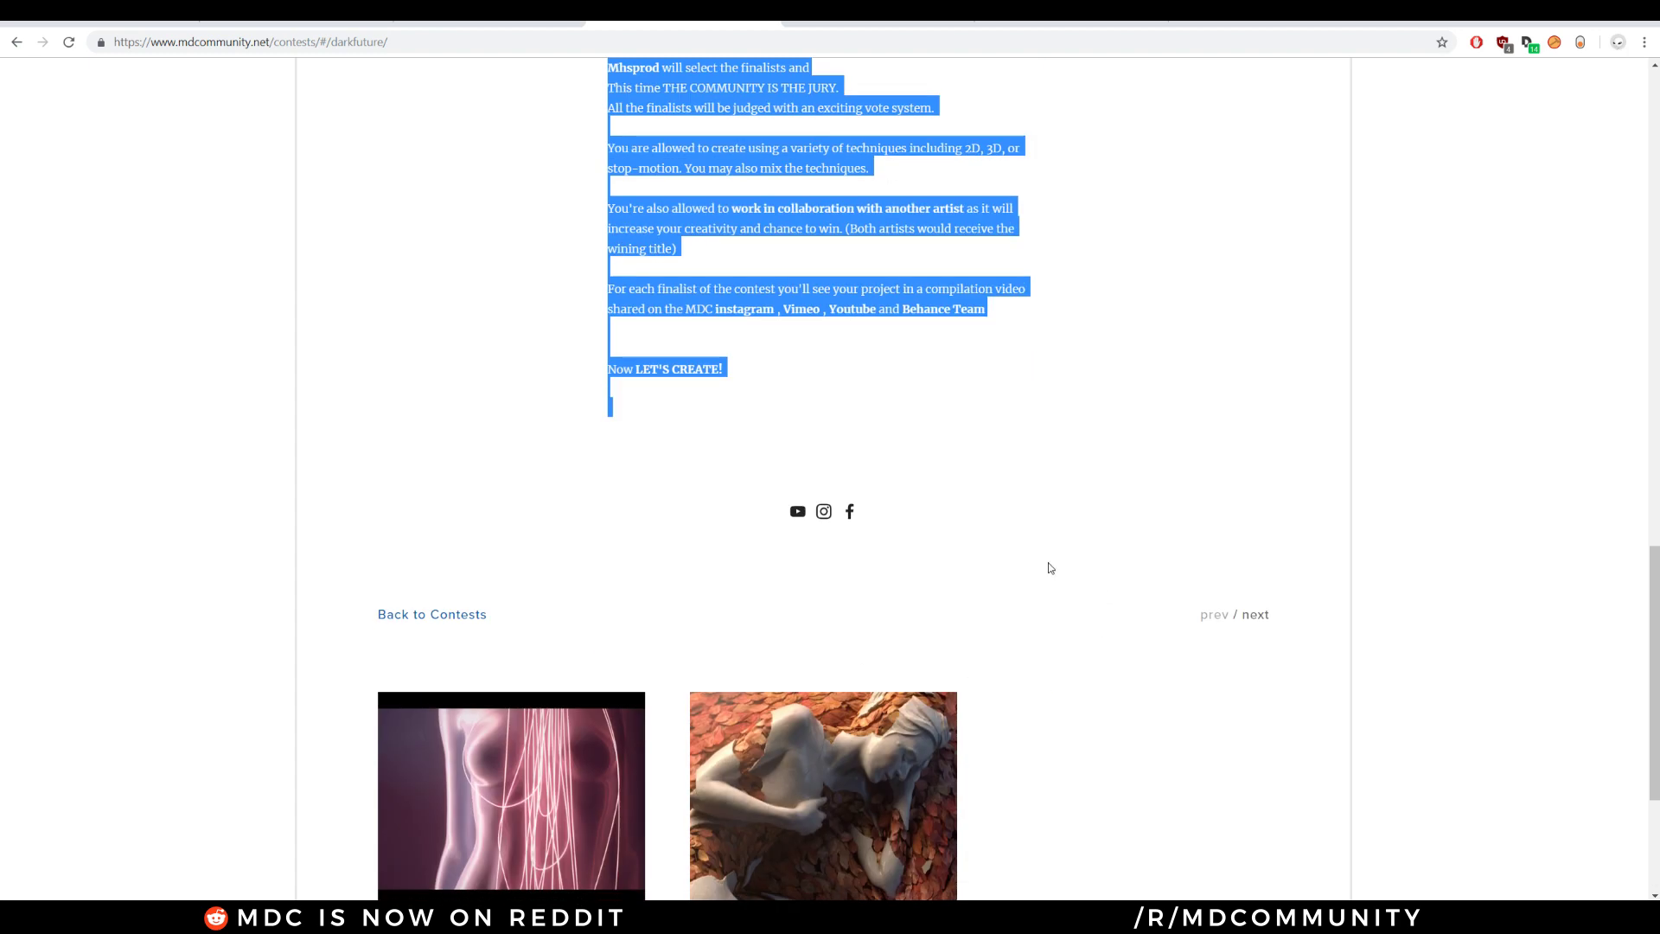
scroll(1045, 567, "up", 20)
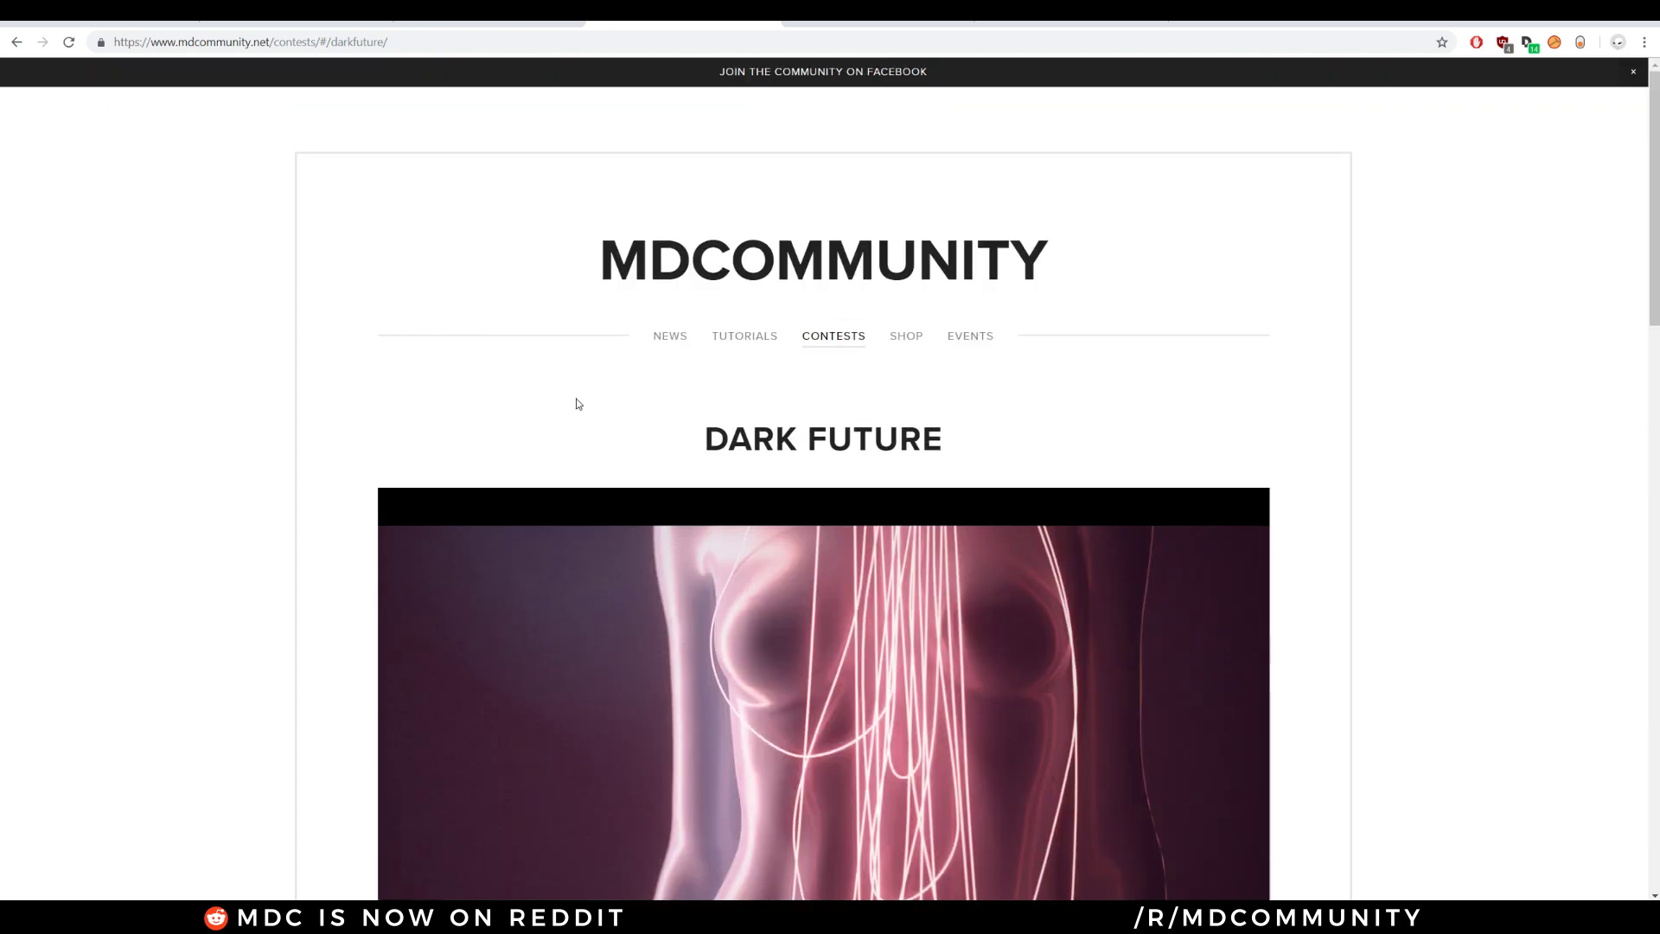
left_click_drag(578, 404, 1329, 480)
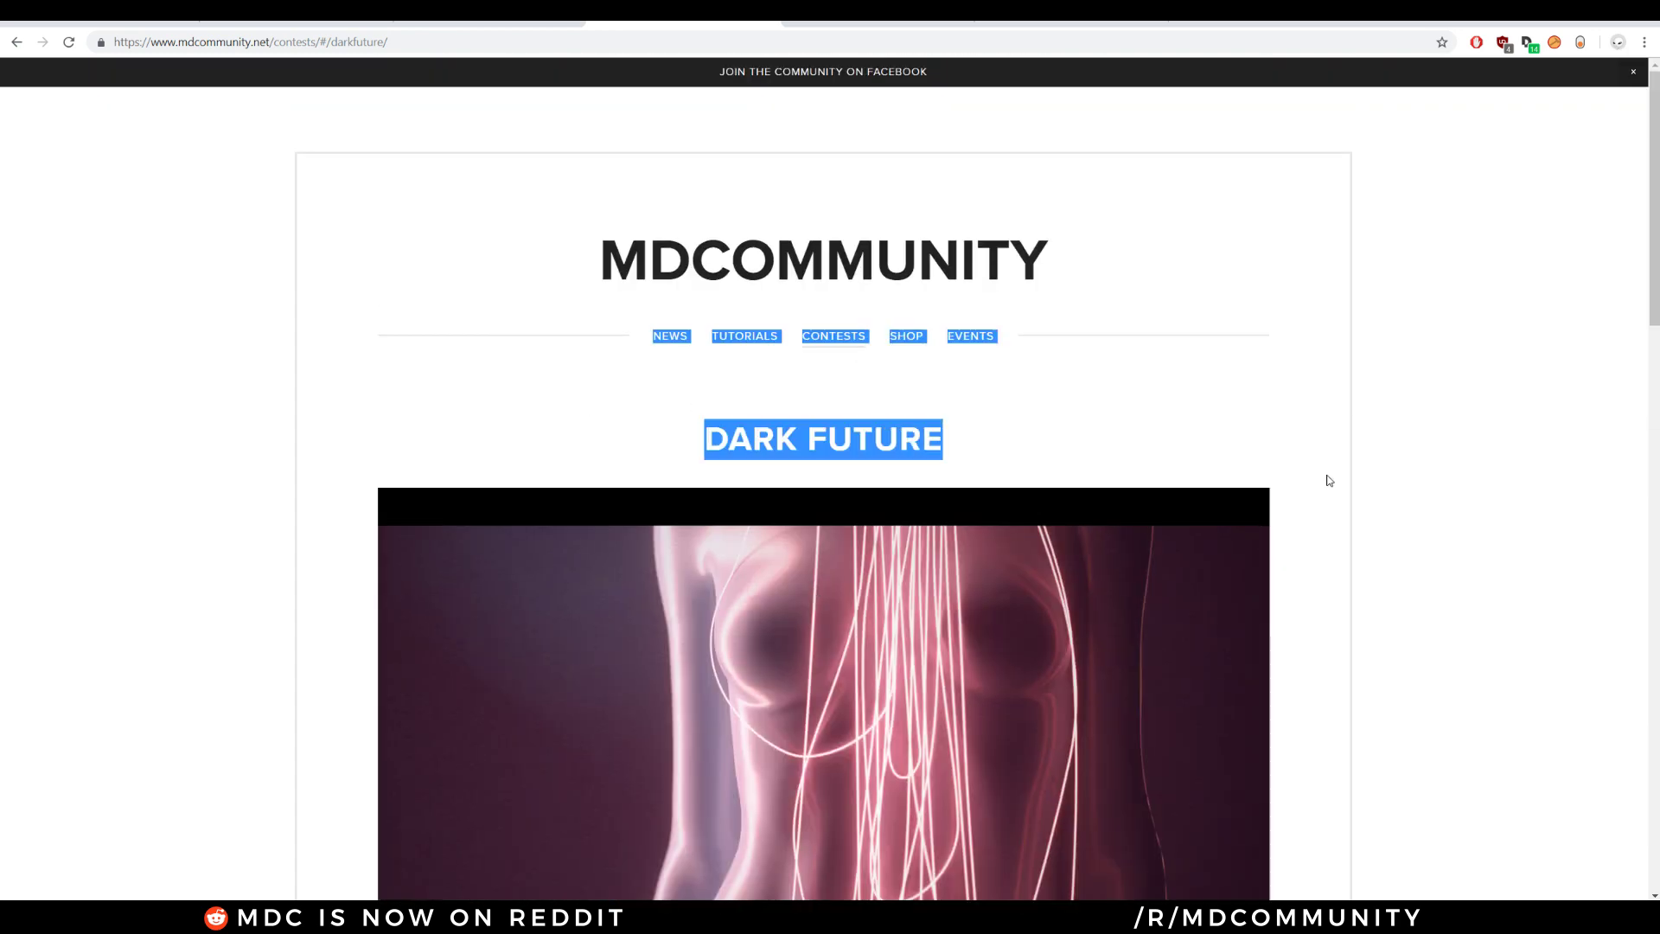
left_click(439, 355)
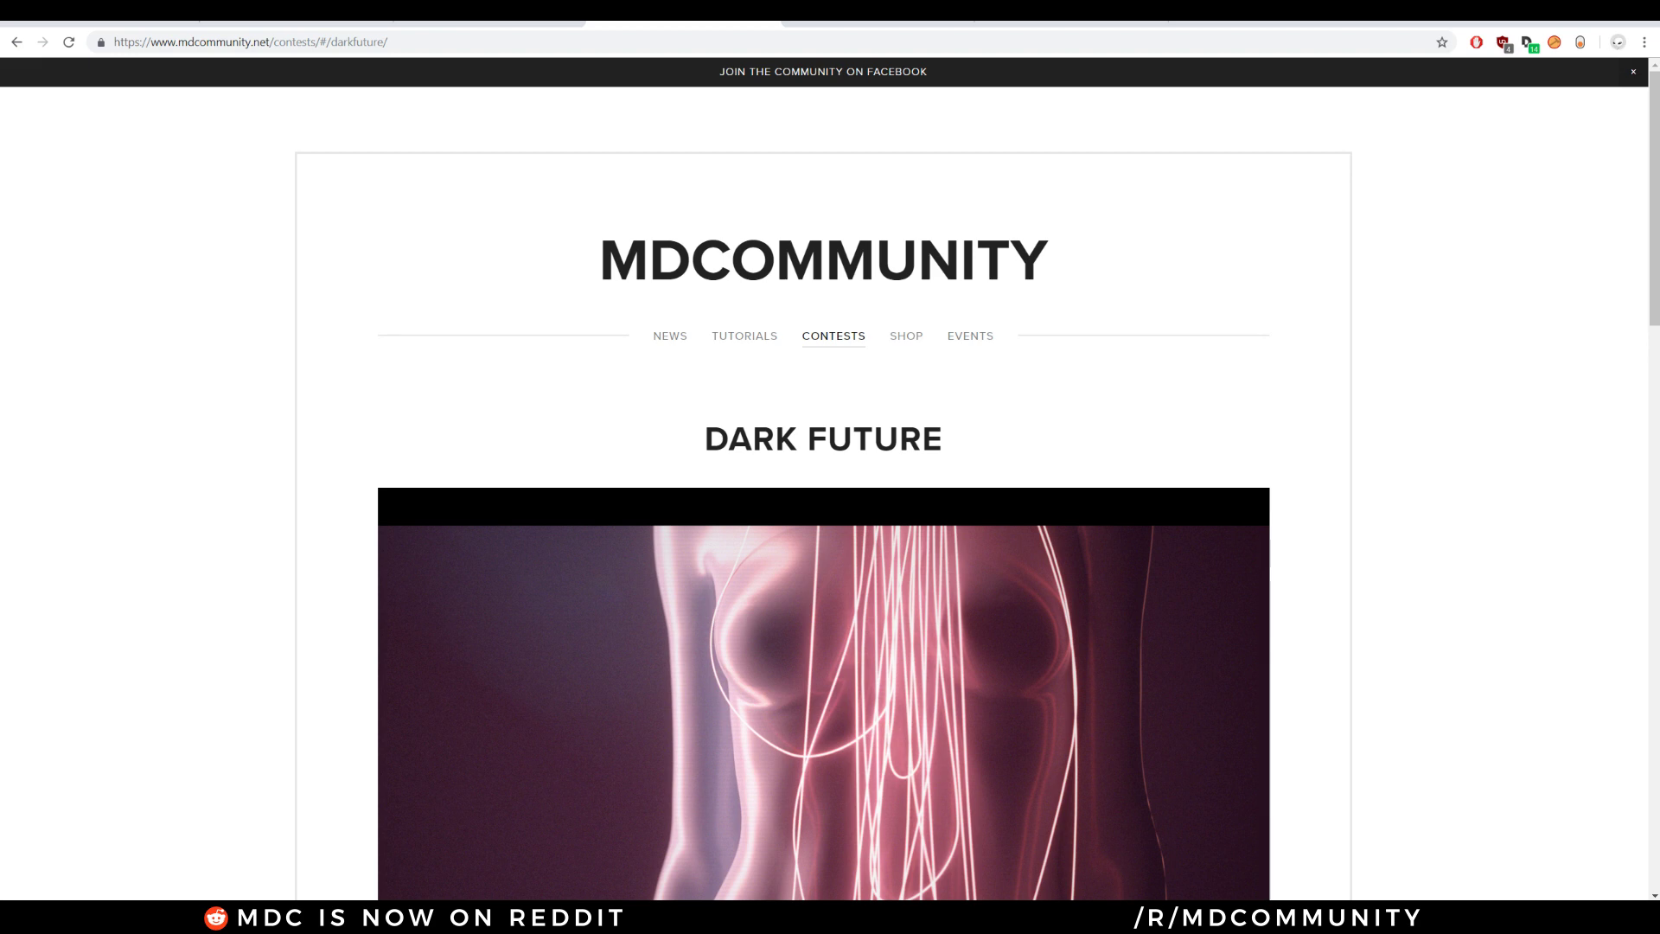